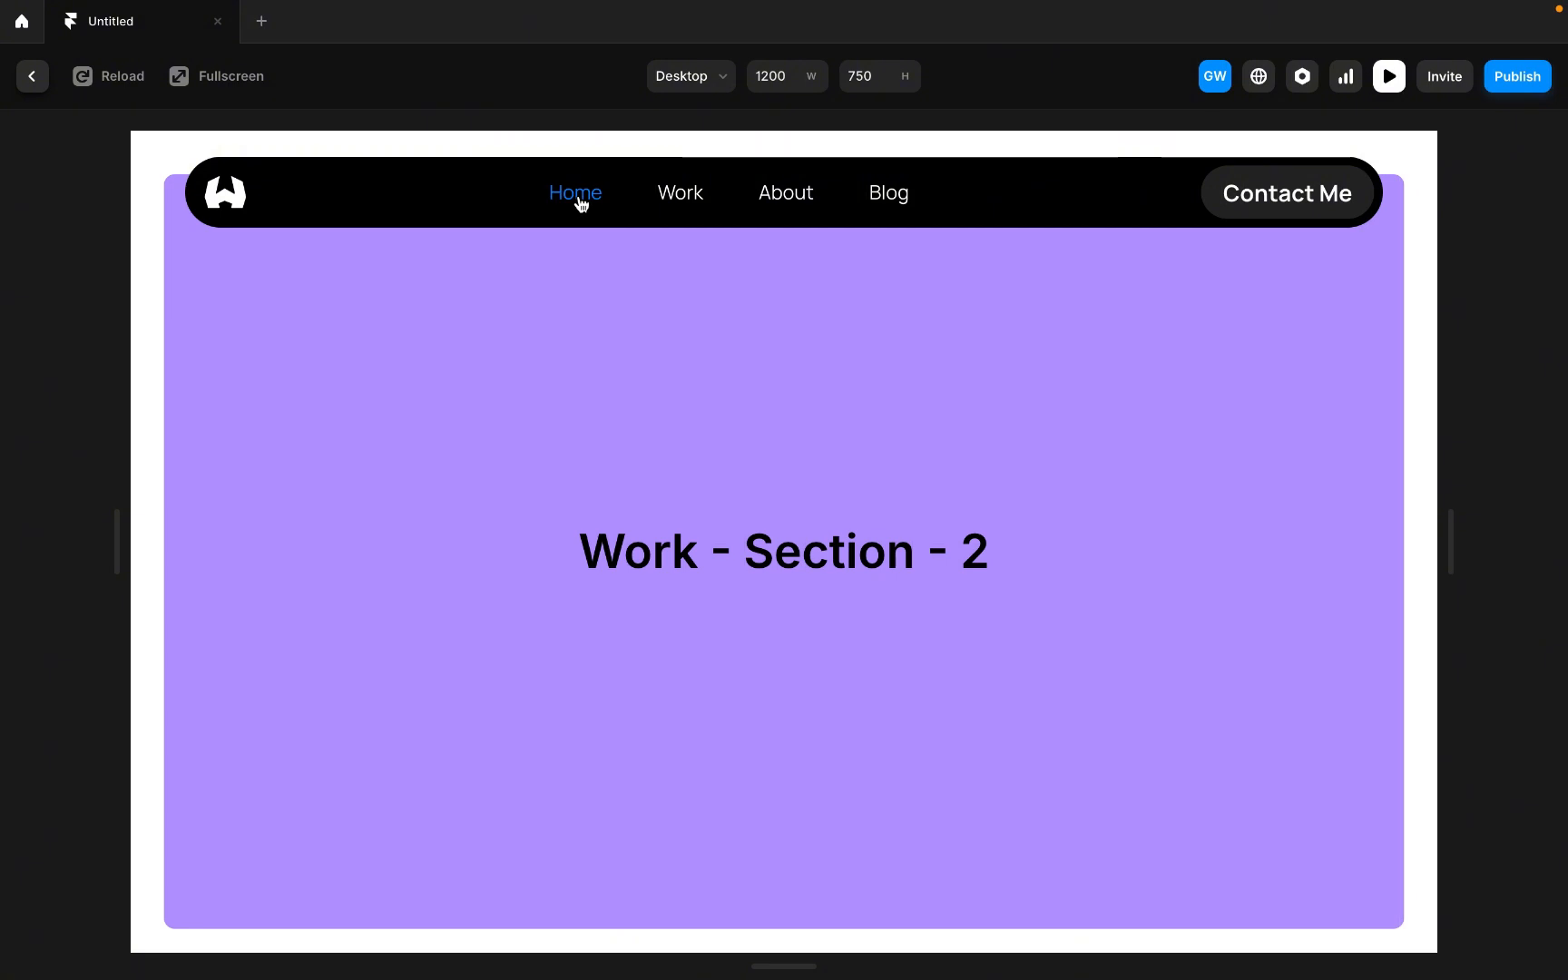
Preview the page and try the Home, Work, About and Blog navigation links, then close the preview.
click(581, 199)
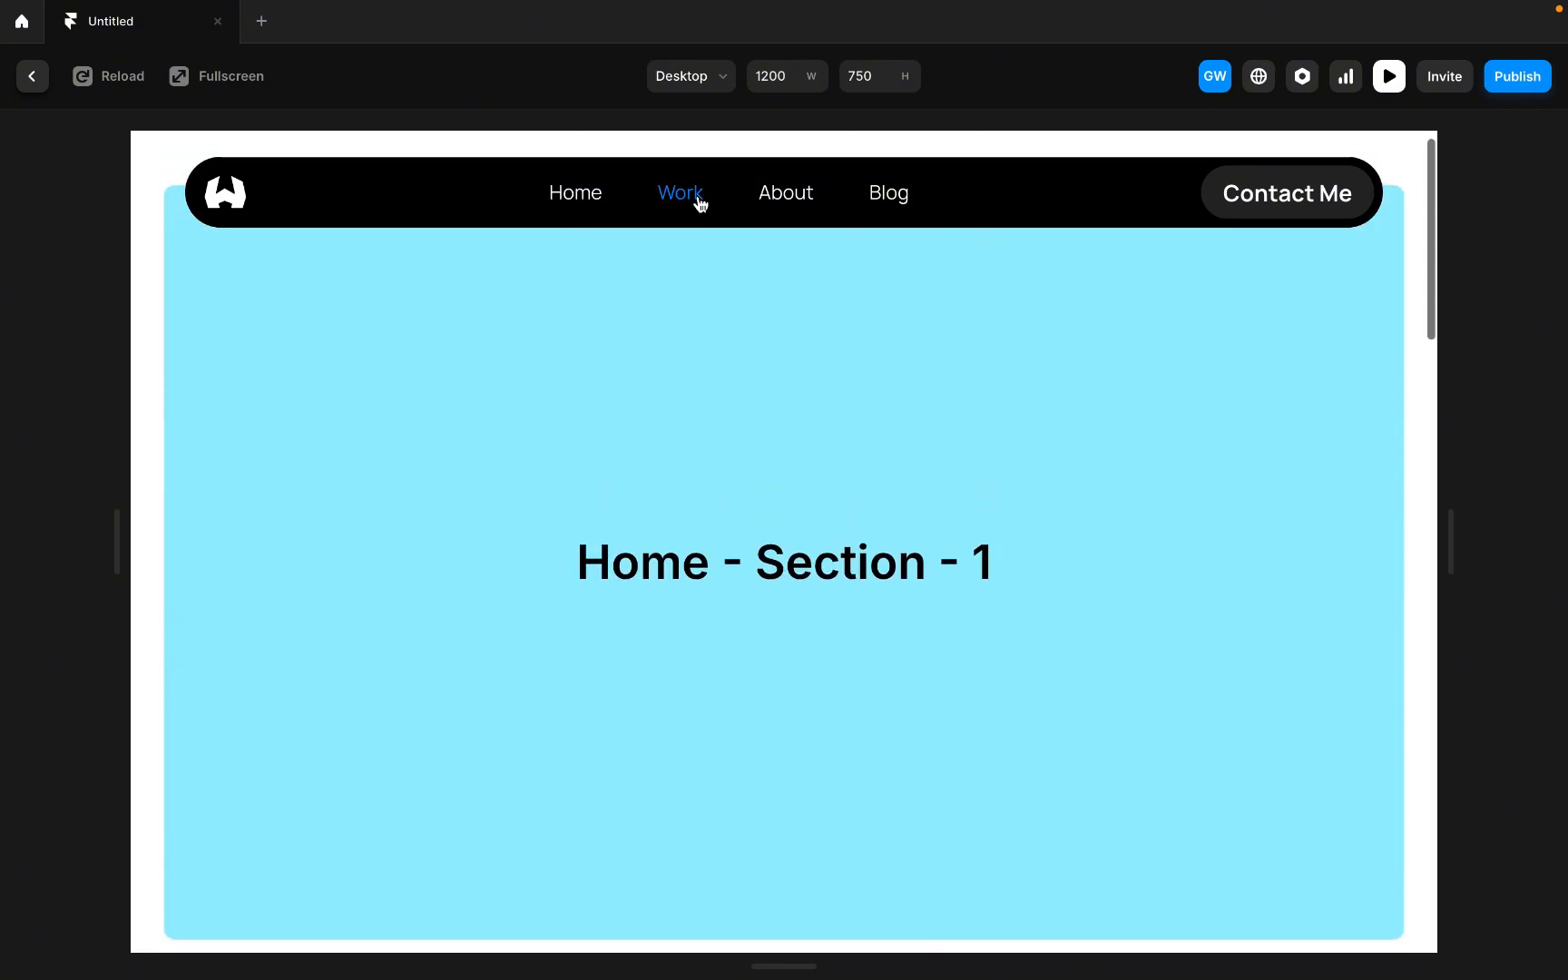
click(703, 205)
click(791, 207)
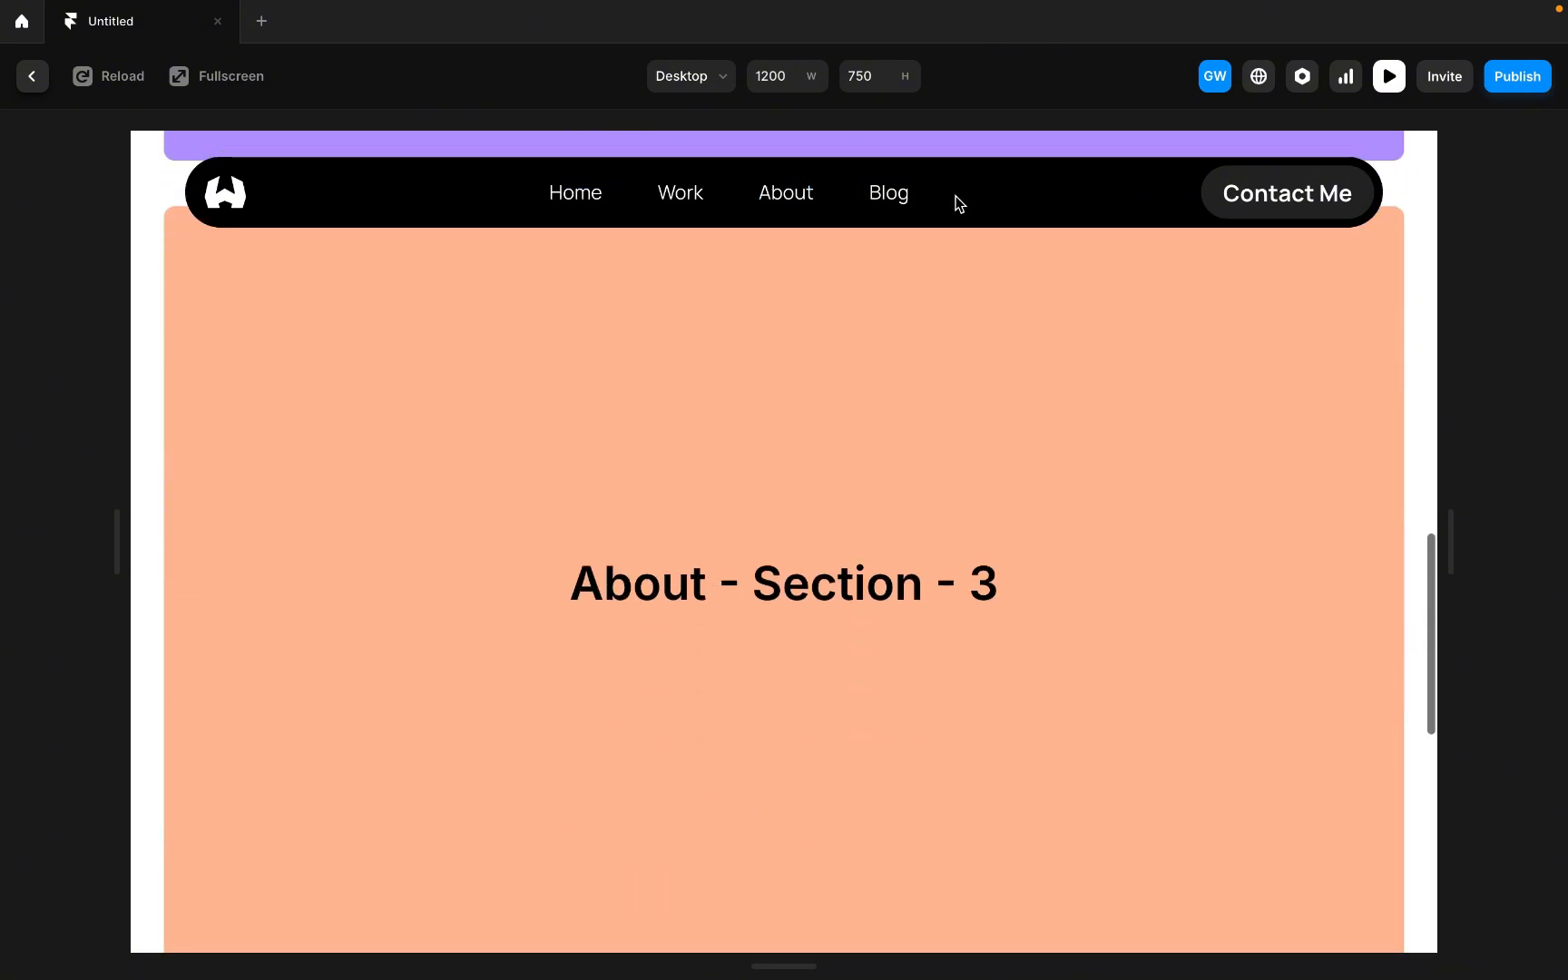
click(893, 207)
key(Escape)
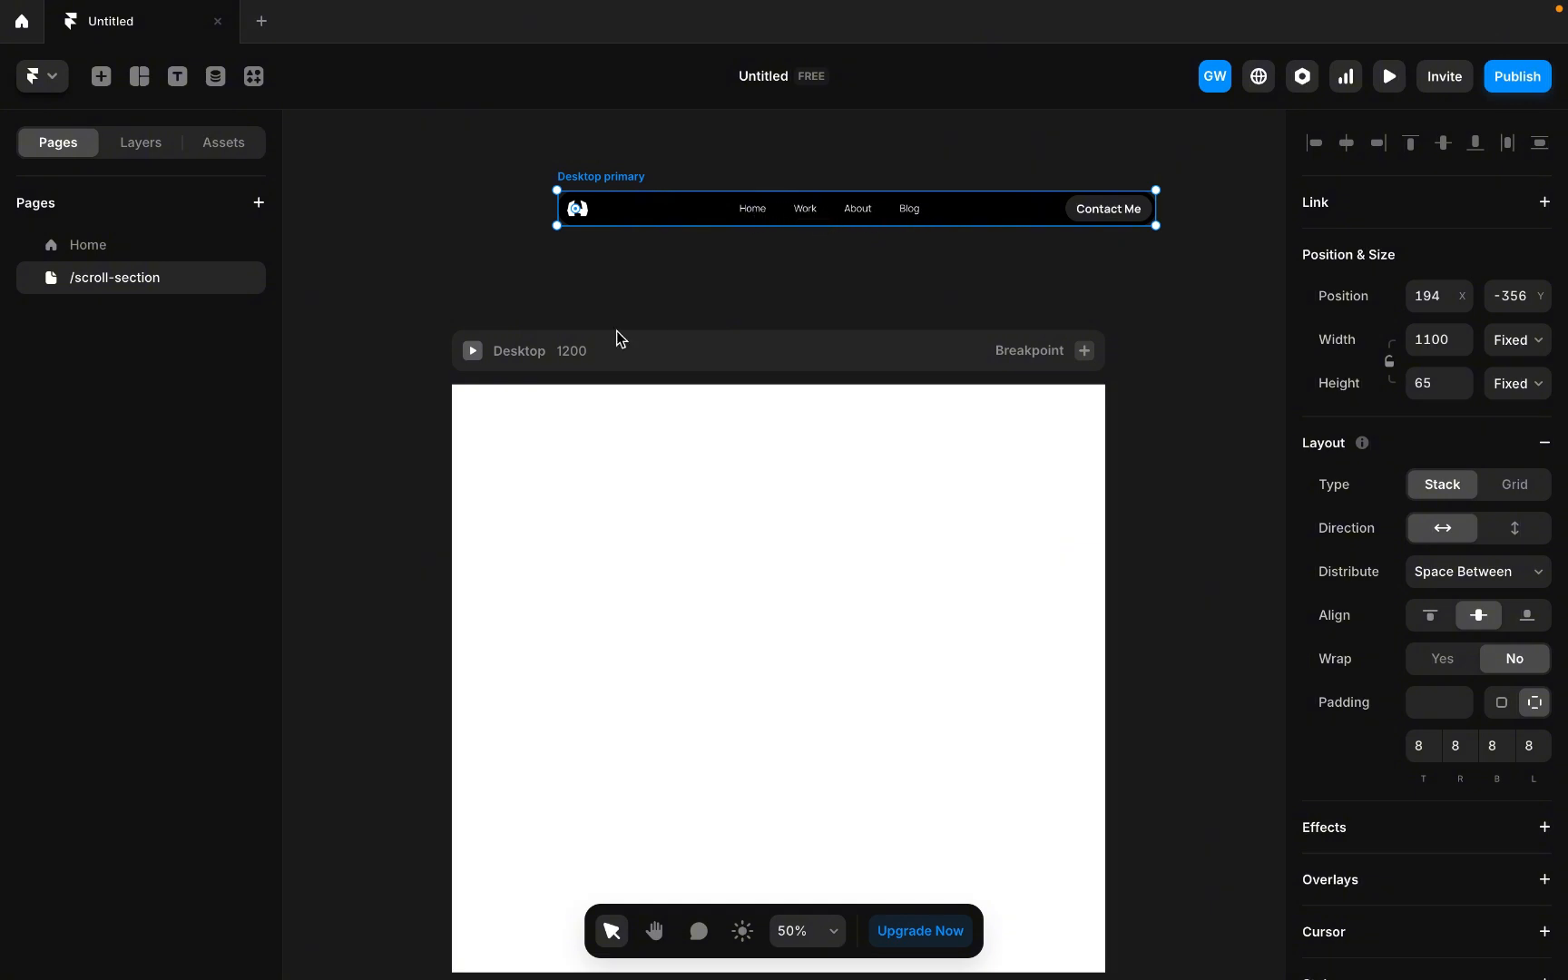
Draw a frame inside the Desktop breakpoint, about 1128 by 950 px.
scroll(590, 345, down, 3)
click(550, 266)
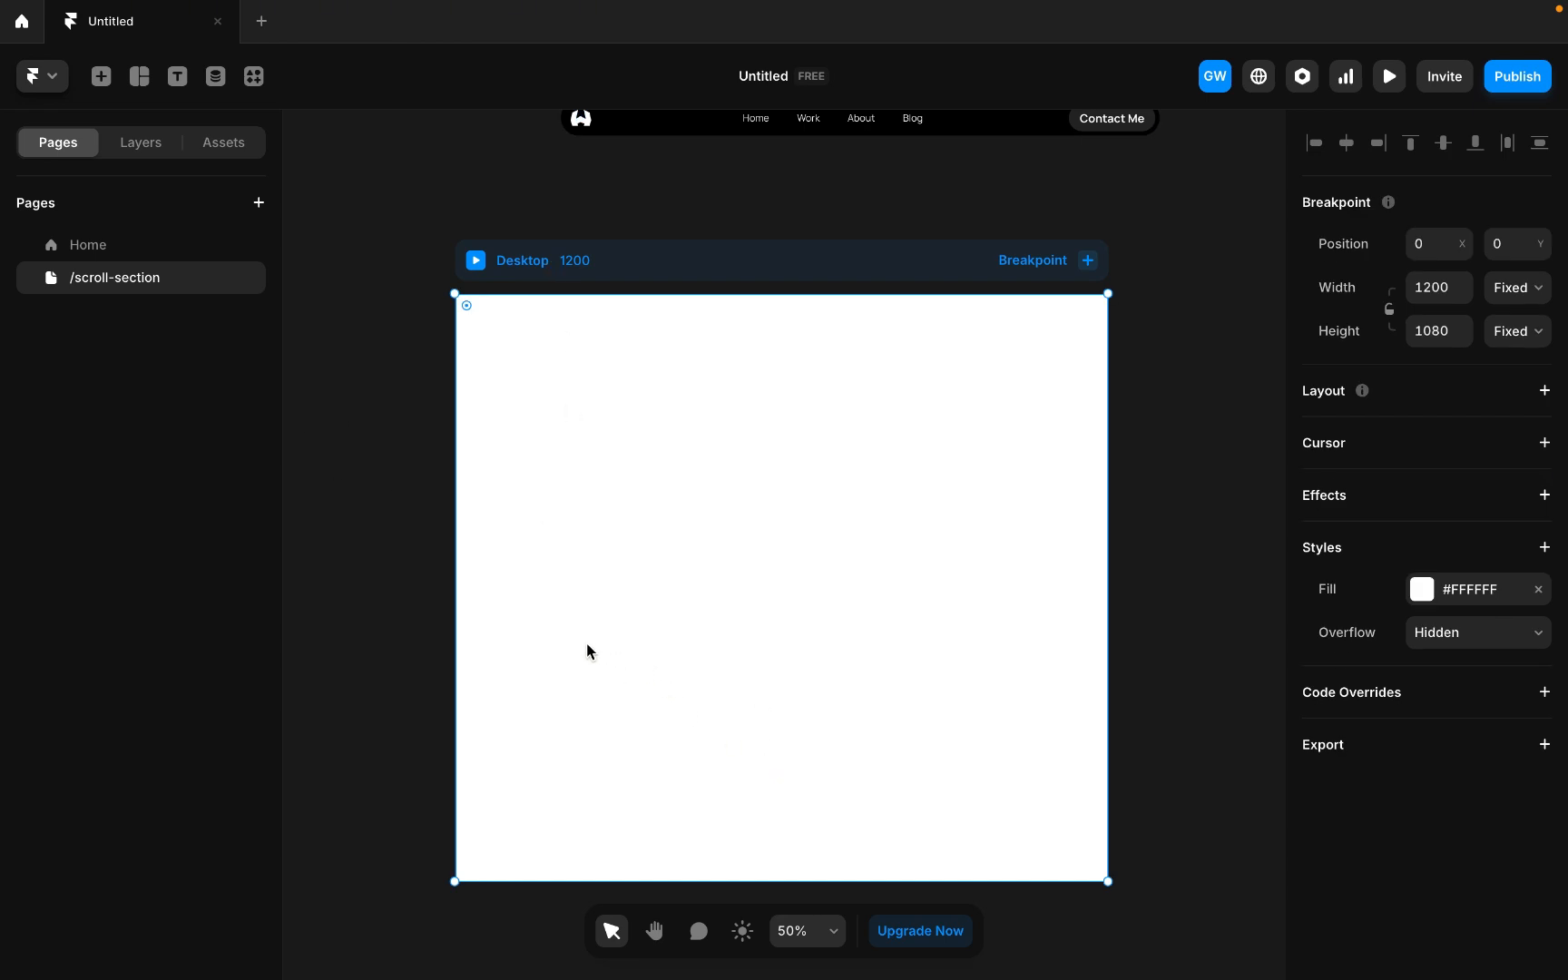
key(f)
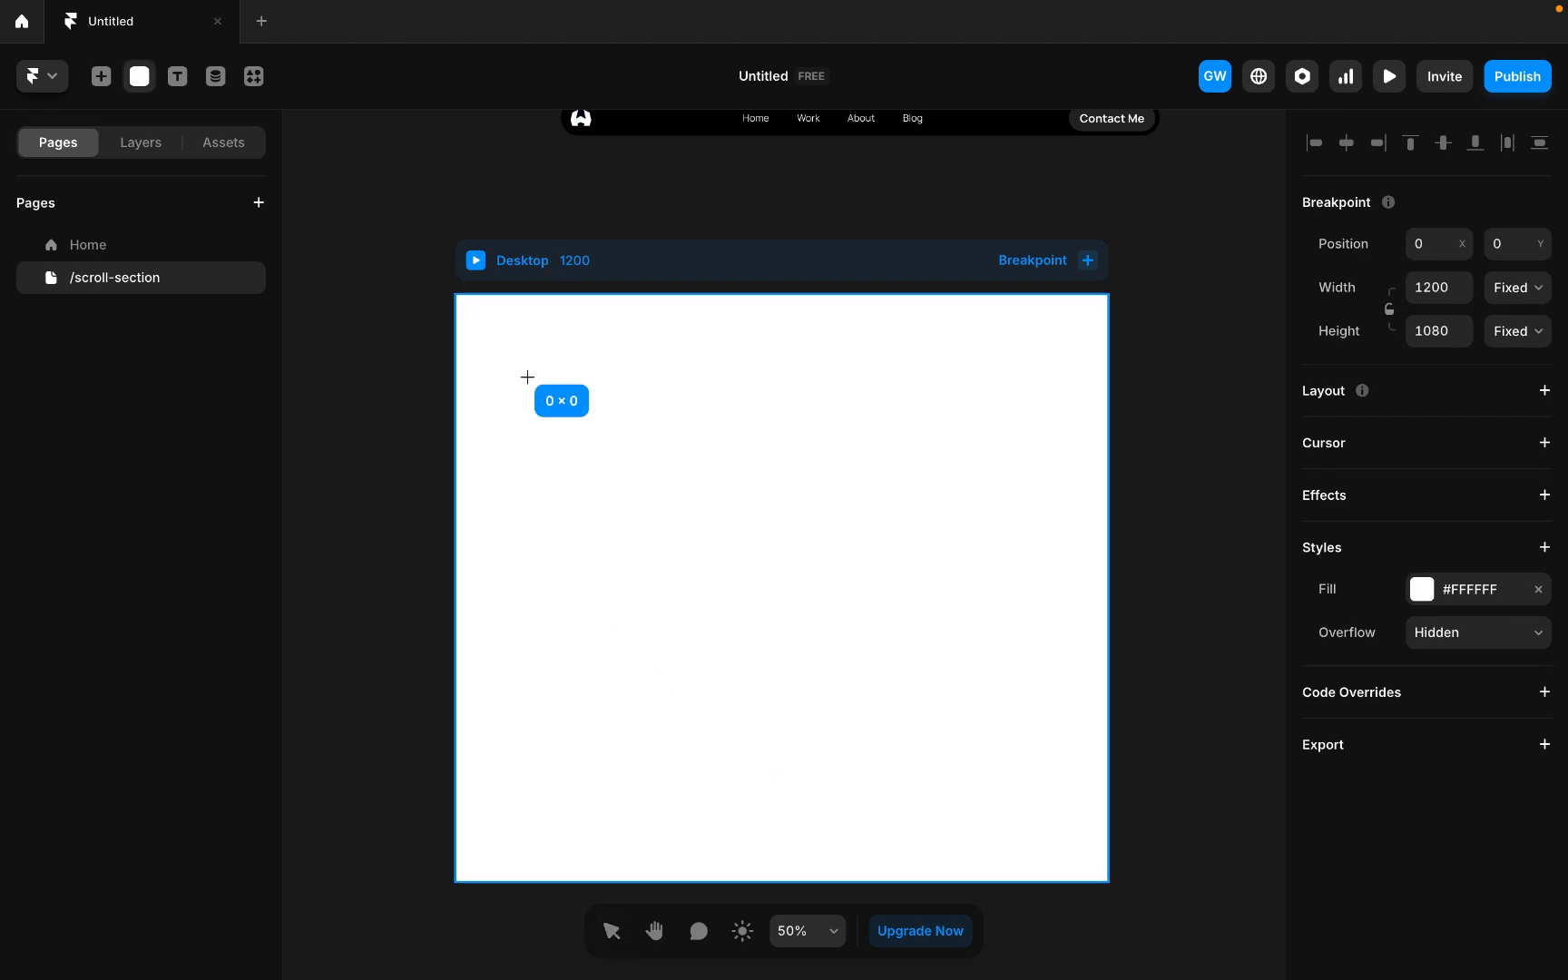
drag(527, 375, 1089, 844)
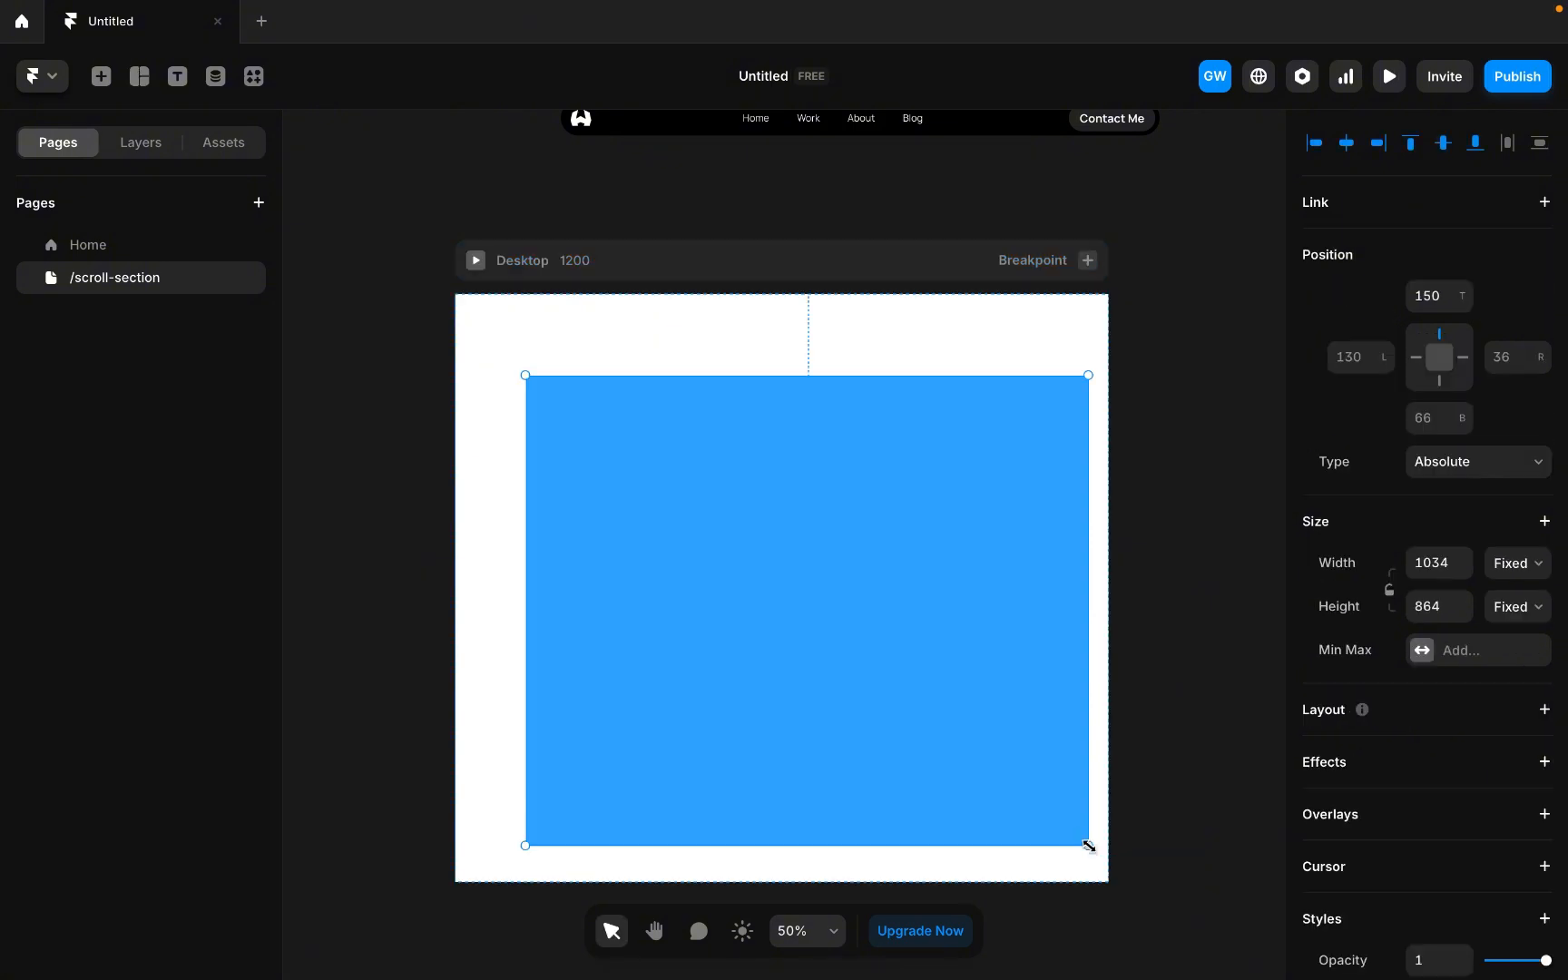
drag(527, 375, 473, 327)
Rename the new frame layer Main.
click(127, 150)
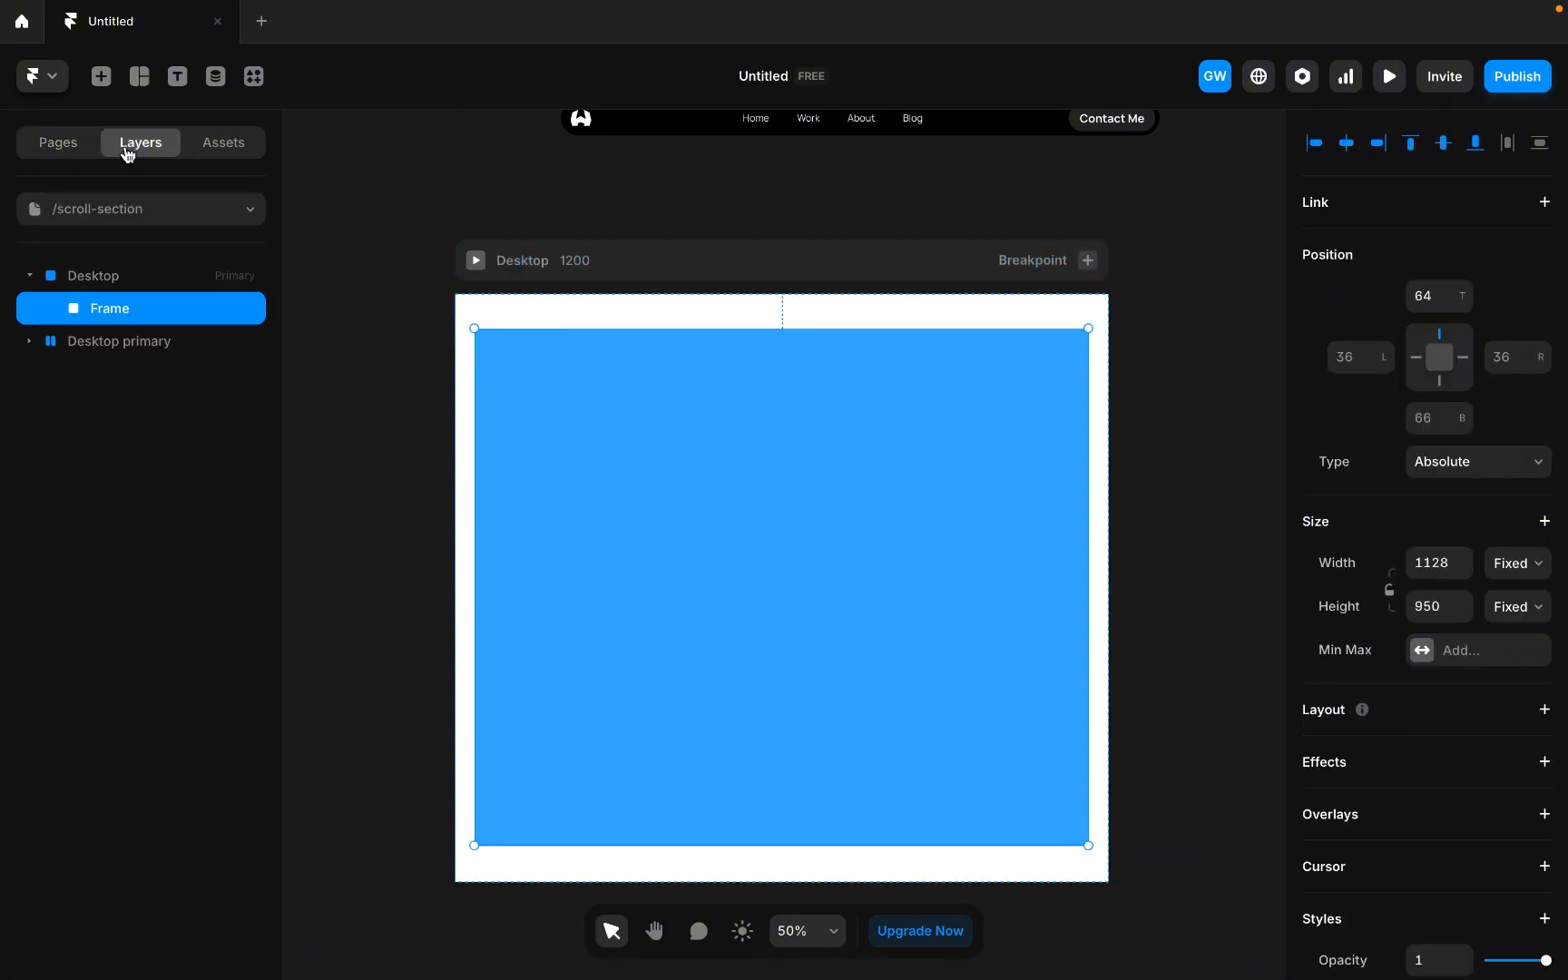
double_click(121, 314)
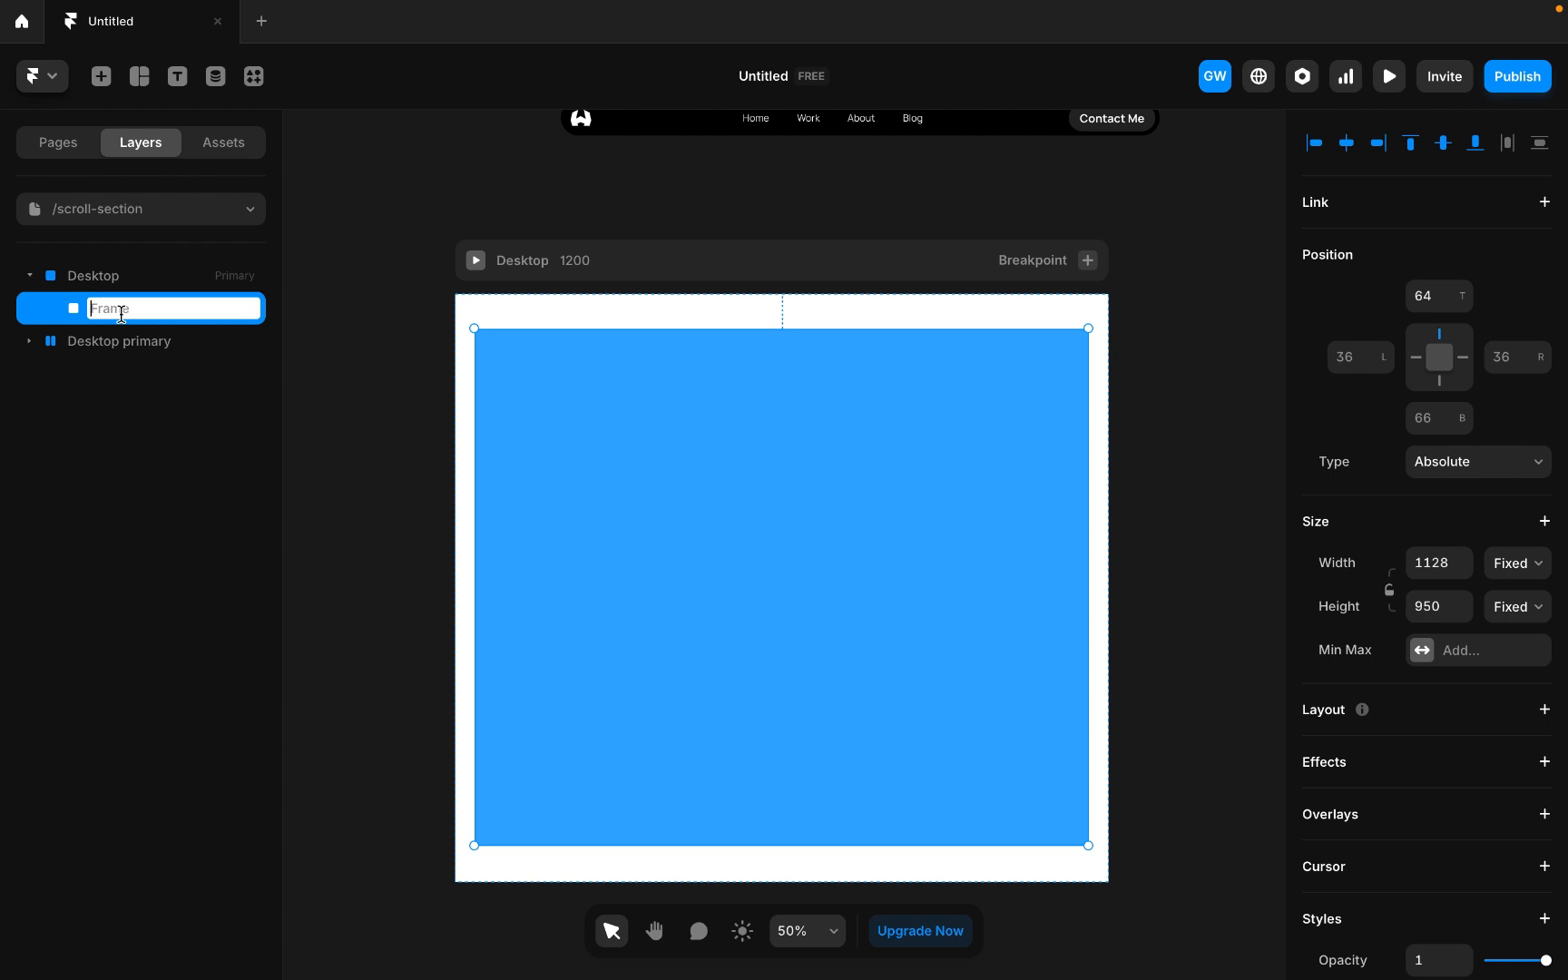
text(Main)
key(Return)
Add a vertical stack layout to the Desktop breakpoint and set its height to Fit Content.
click(756, 284)
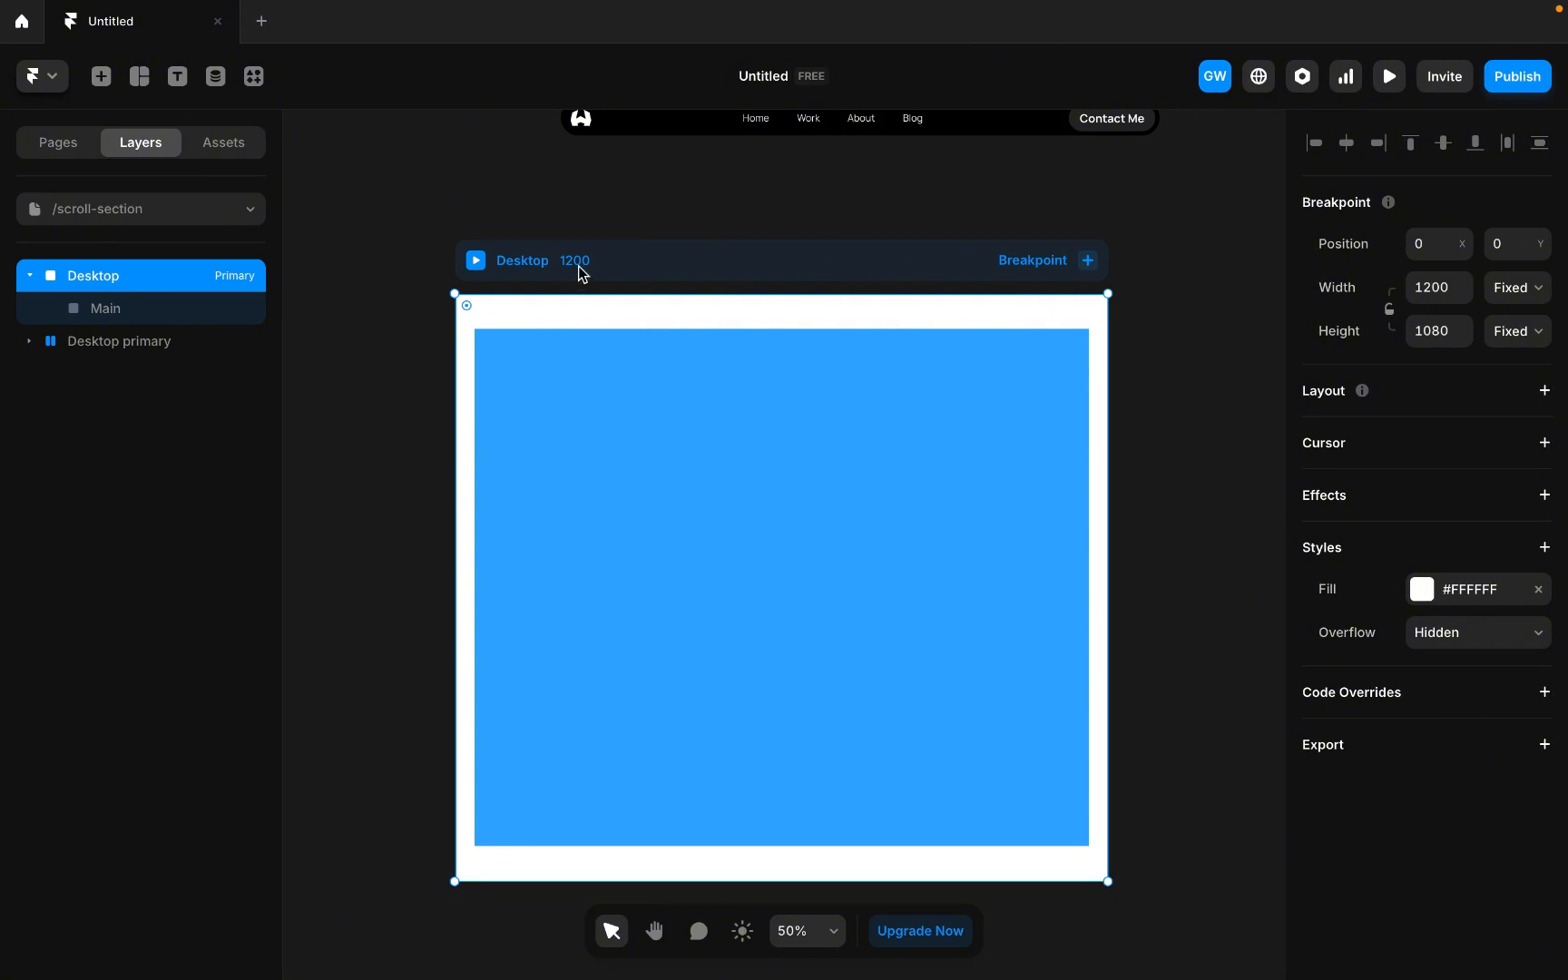
click(1544, 390)
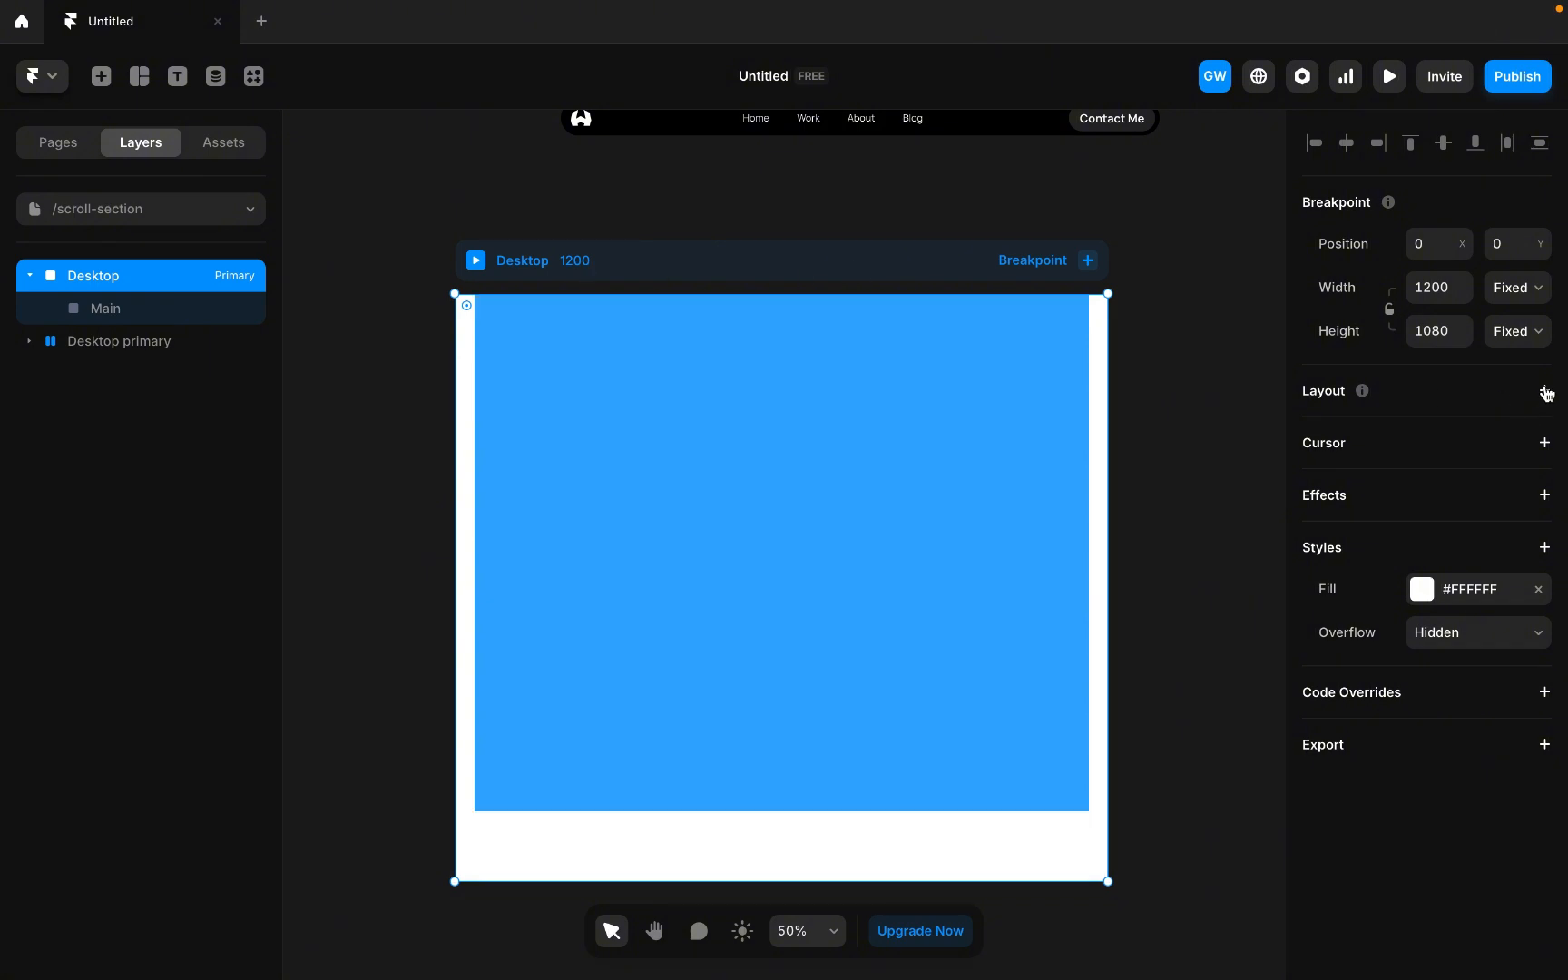
click(671, 447)
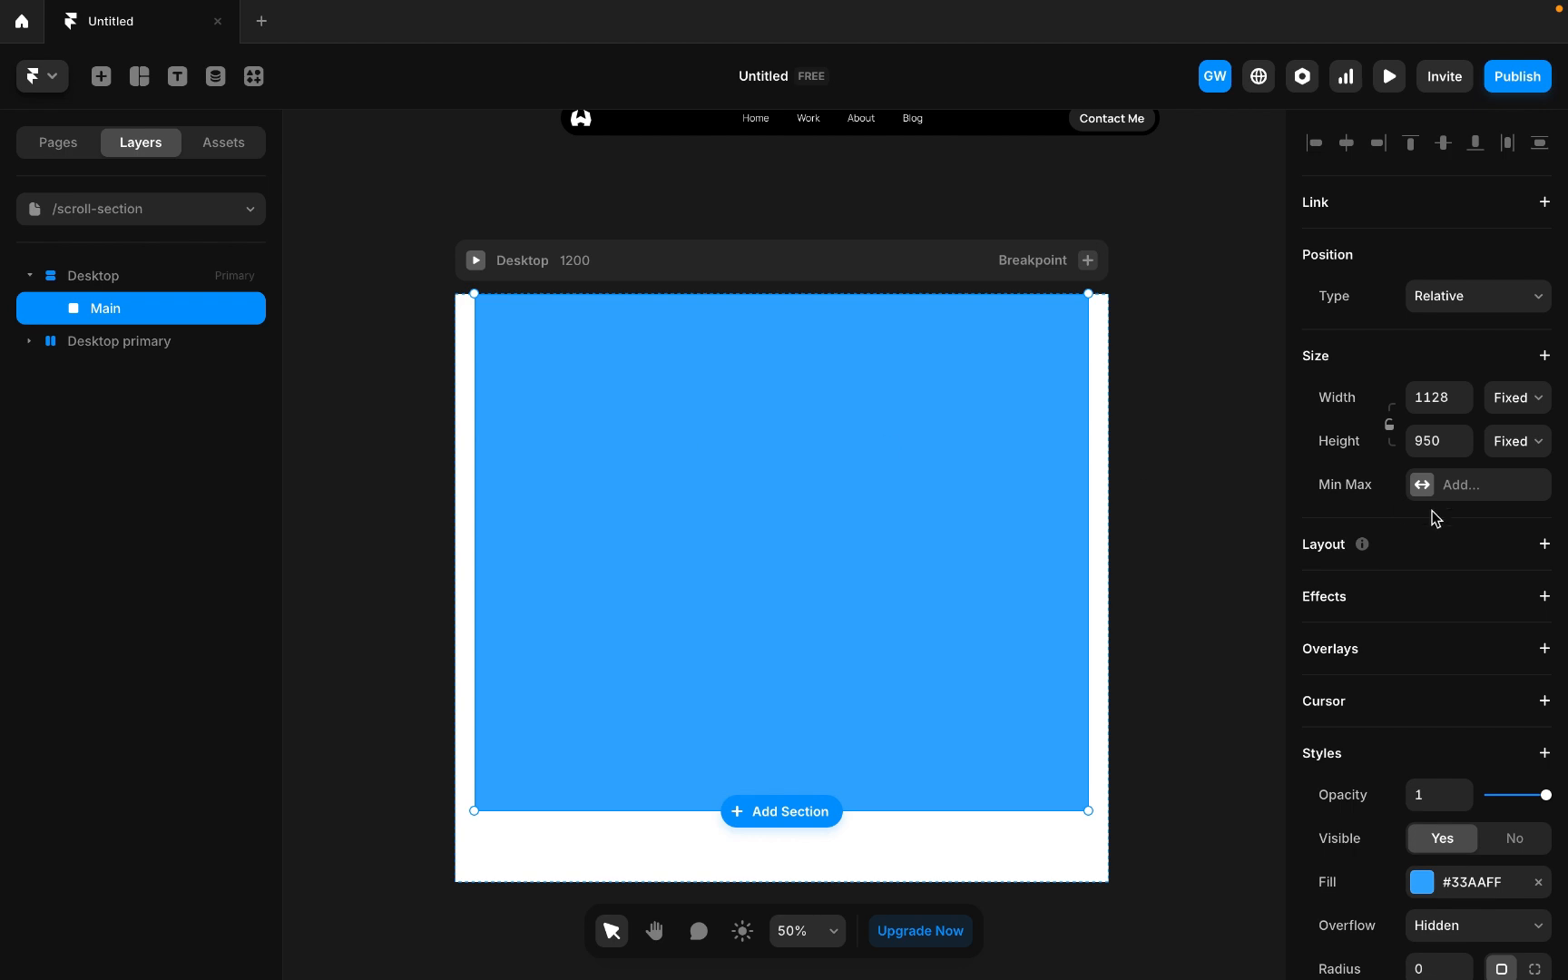
click(632, 260)
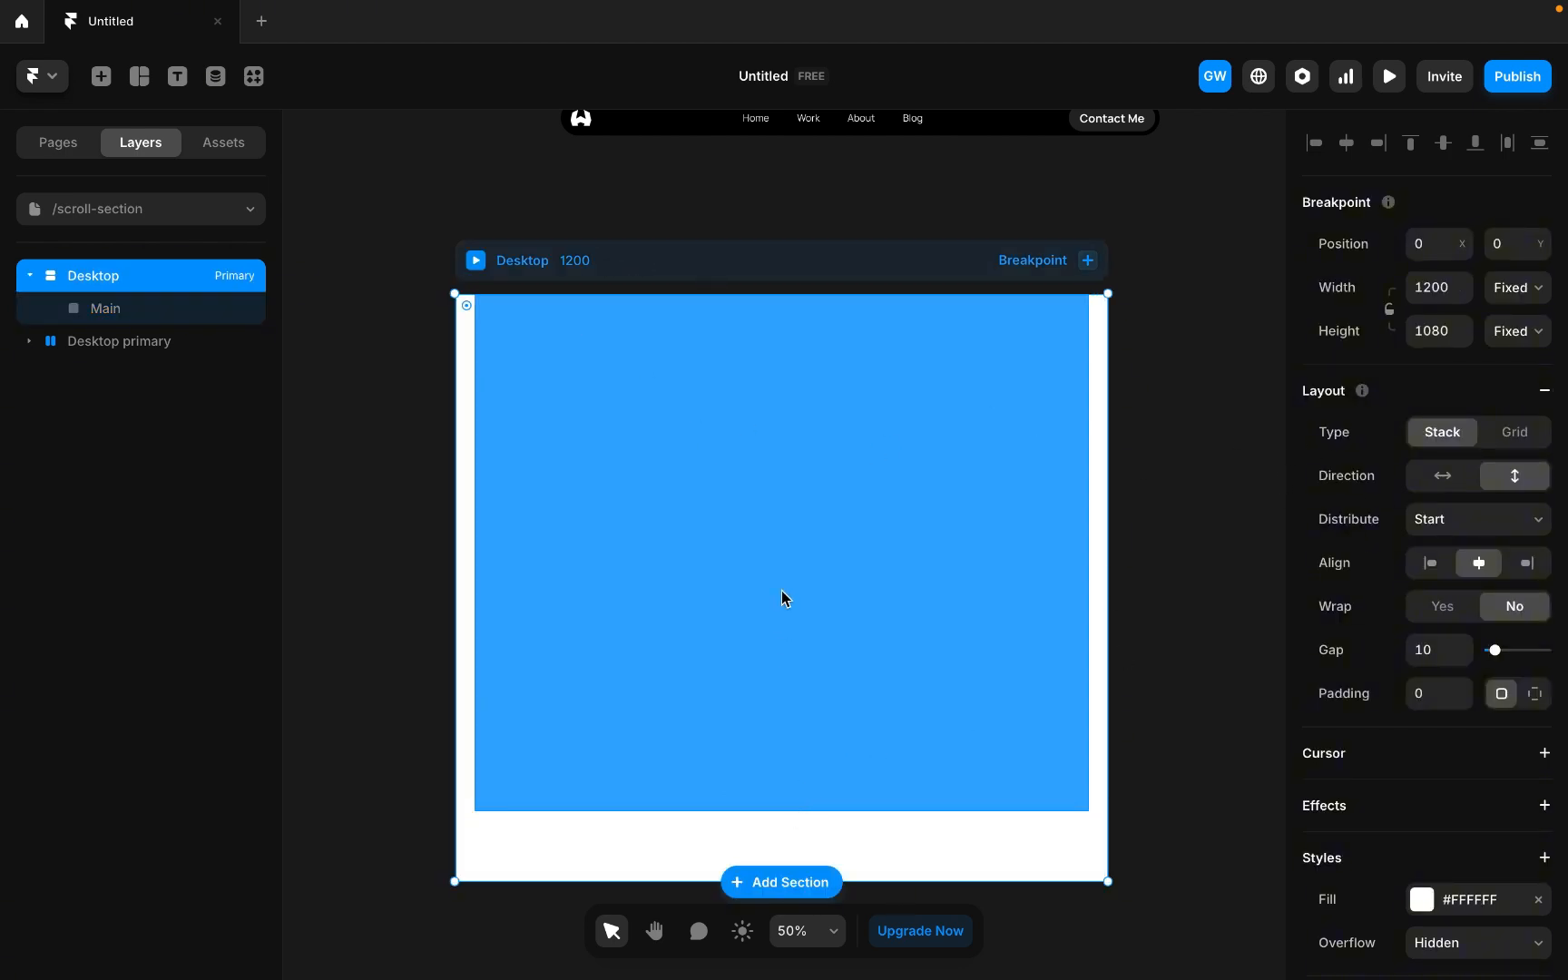
click(1523, 334)
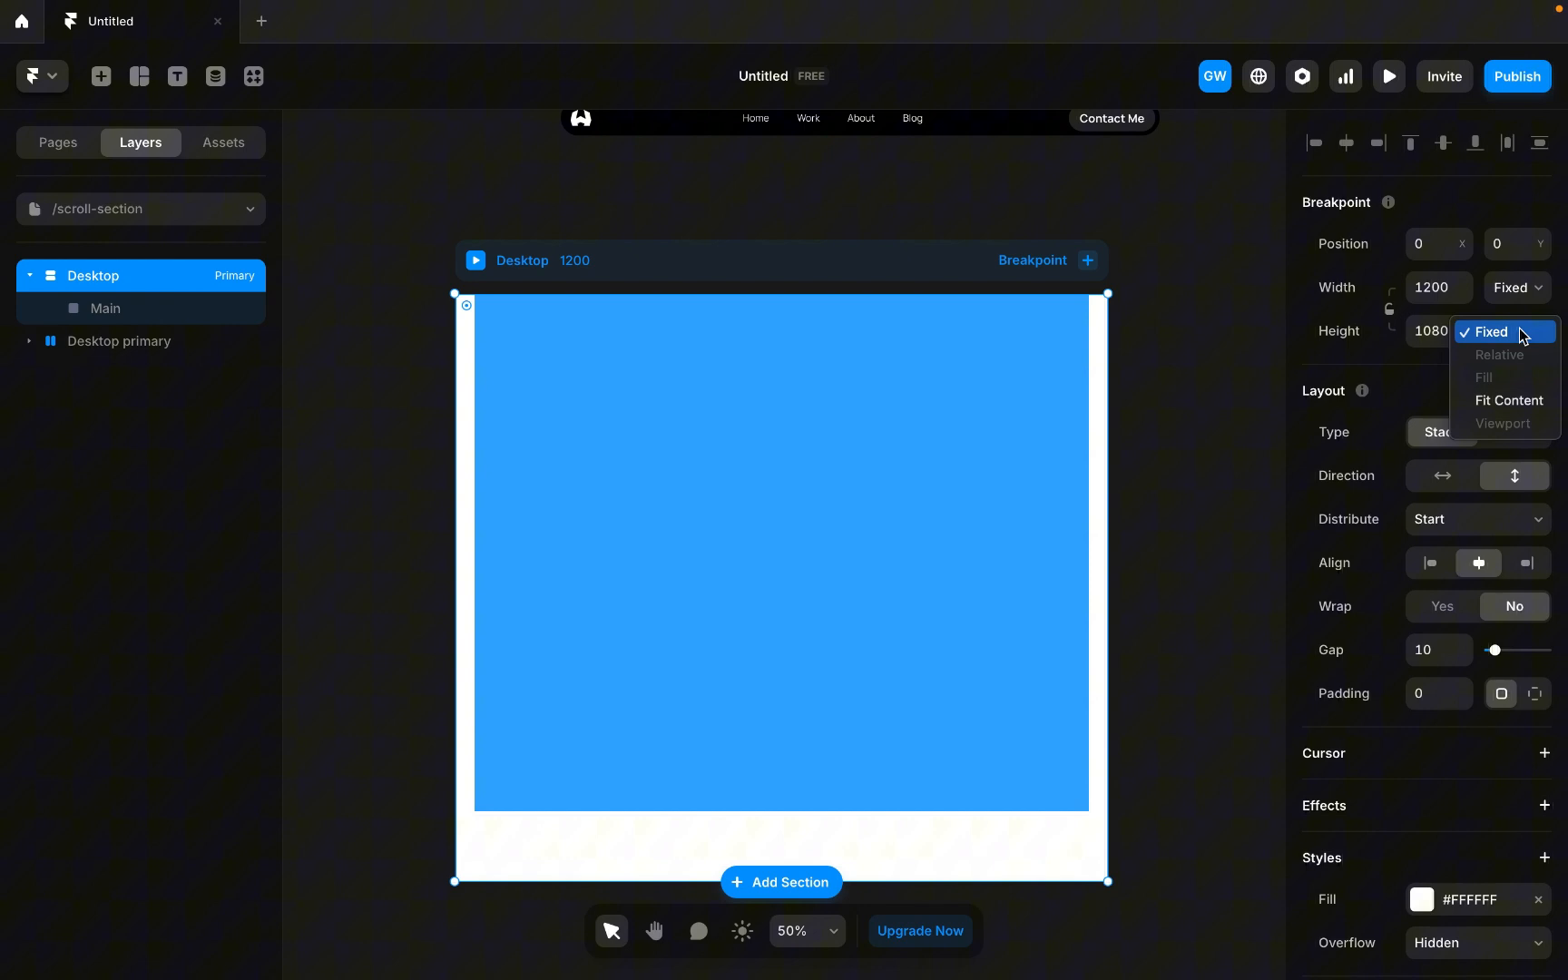
click(1493, 400)
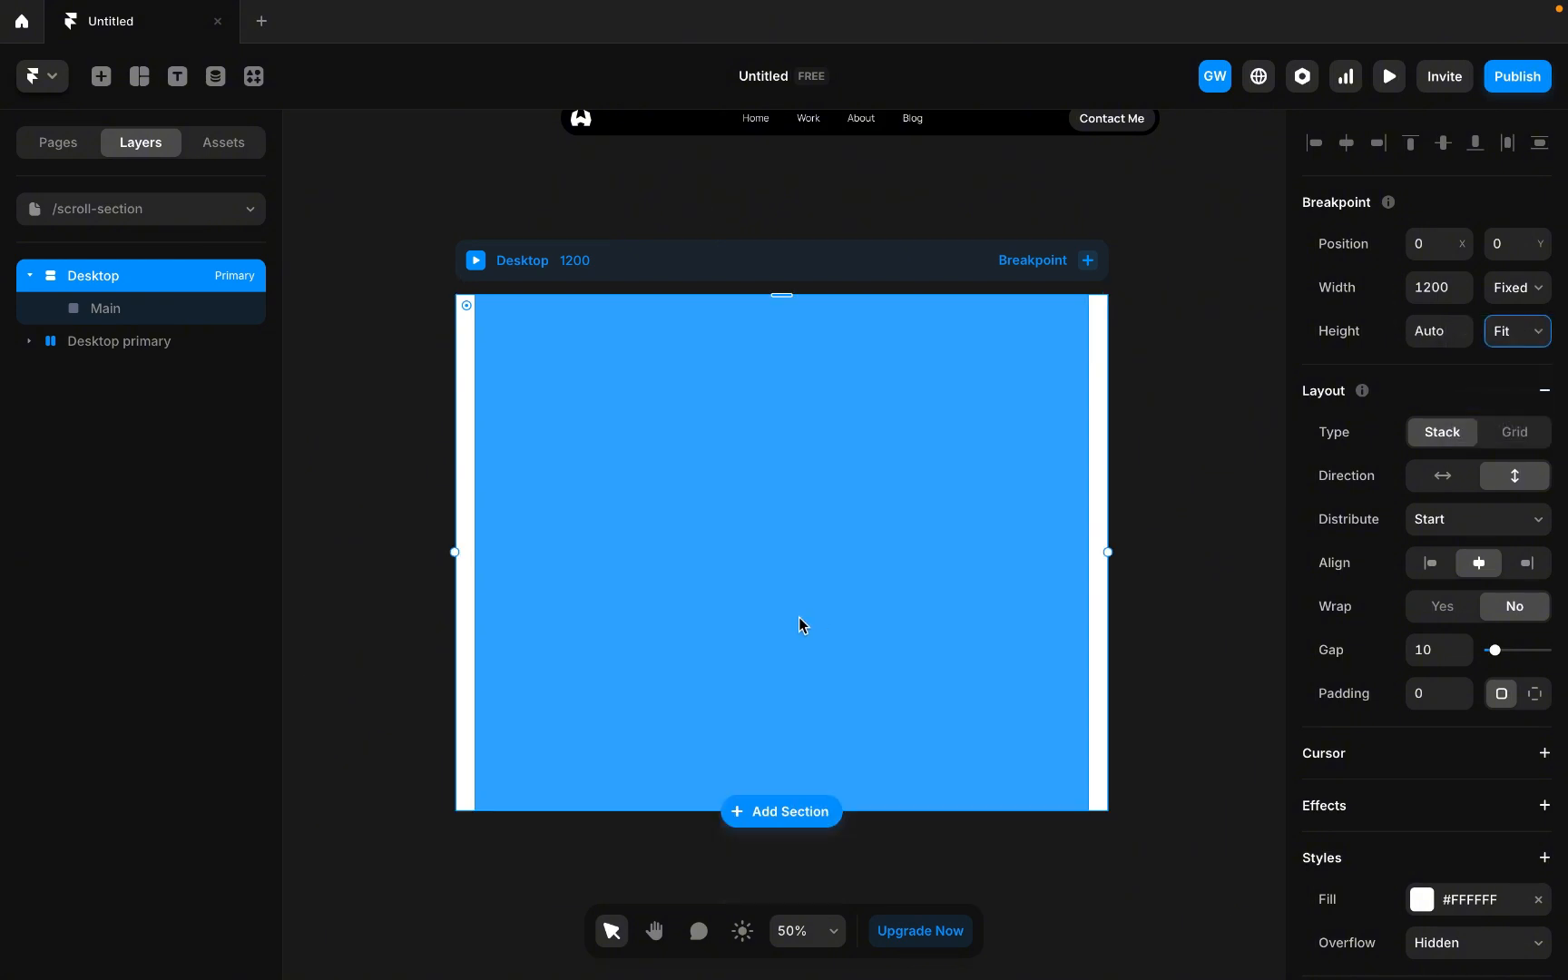
Add a horizontal stack layout to Main and set its width to Fill.
click(704, 602)
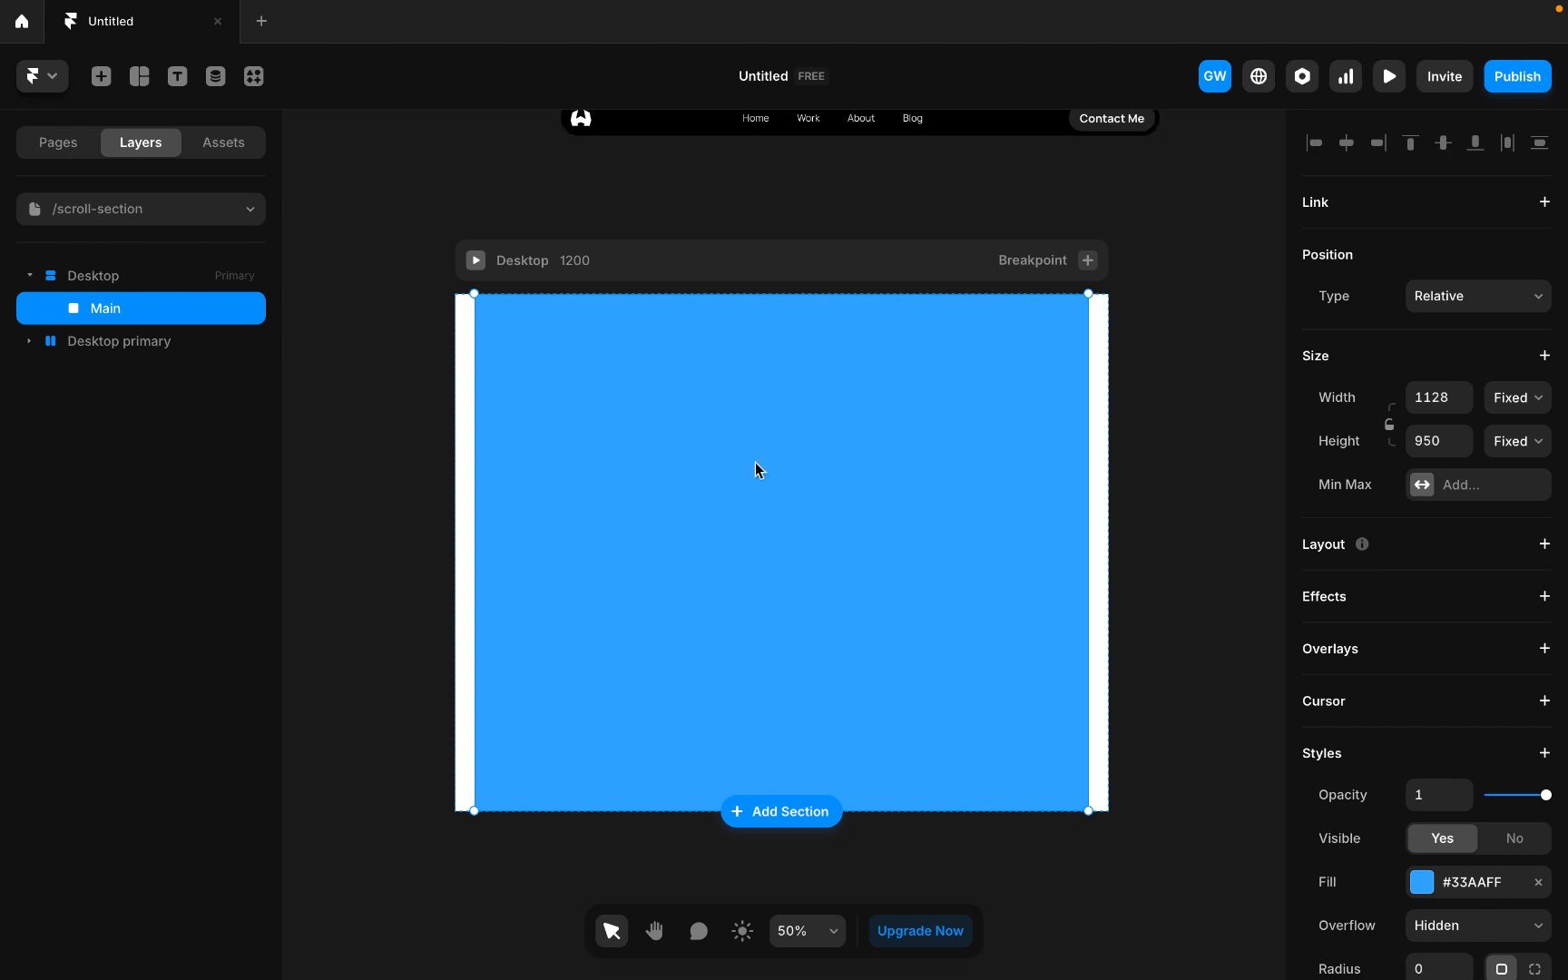
click(1539, 545)
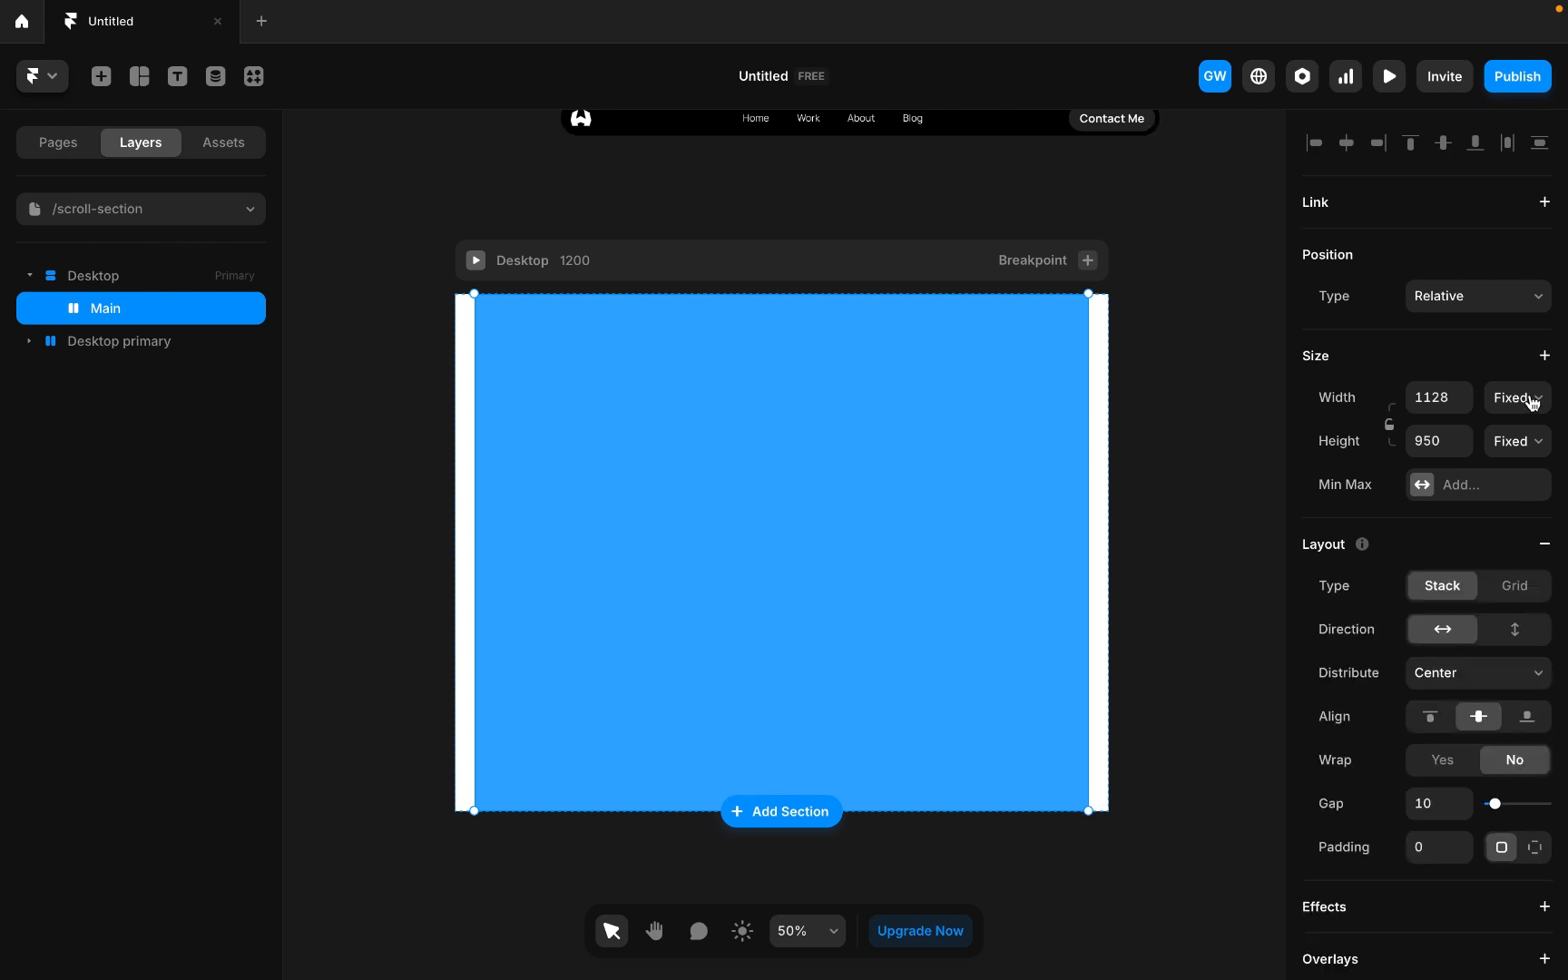
click(1526, 397)
click(1491, 453)
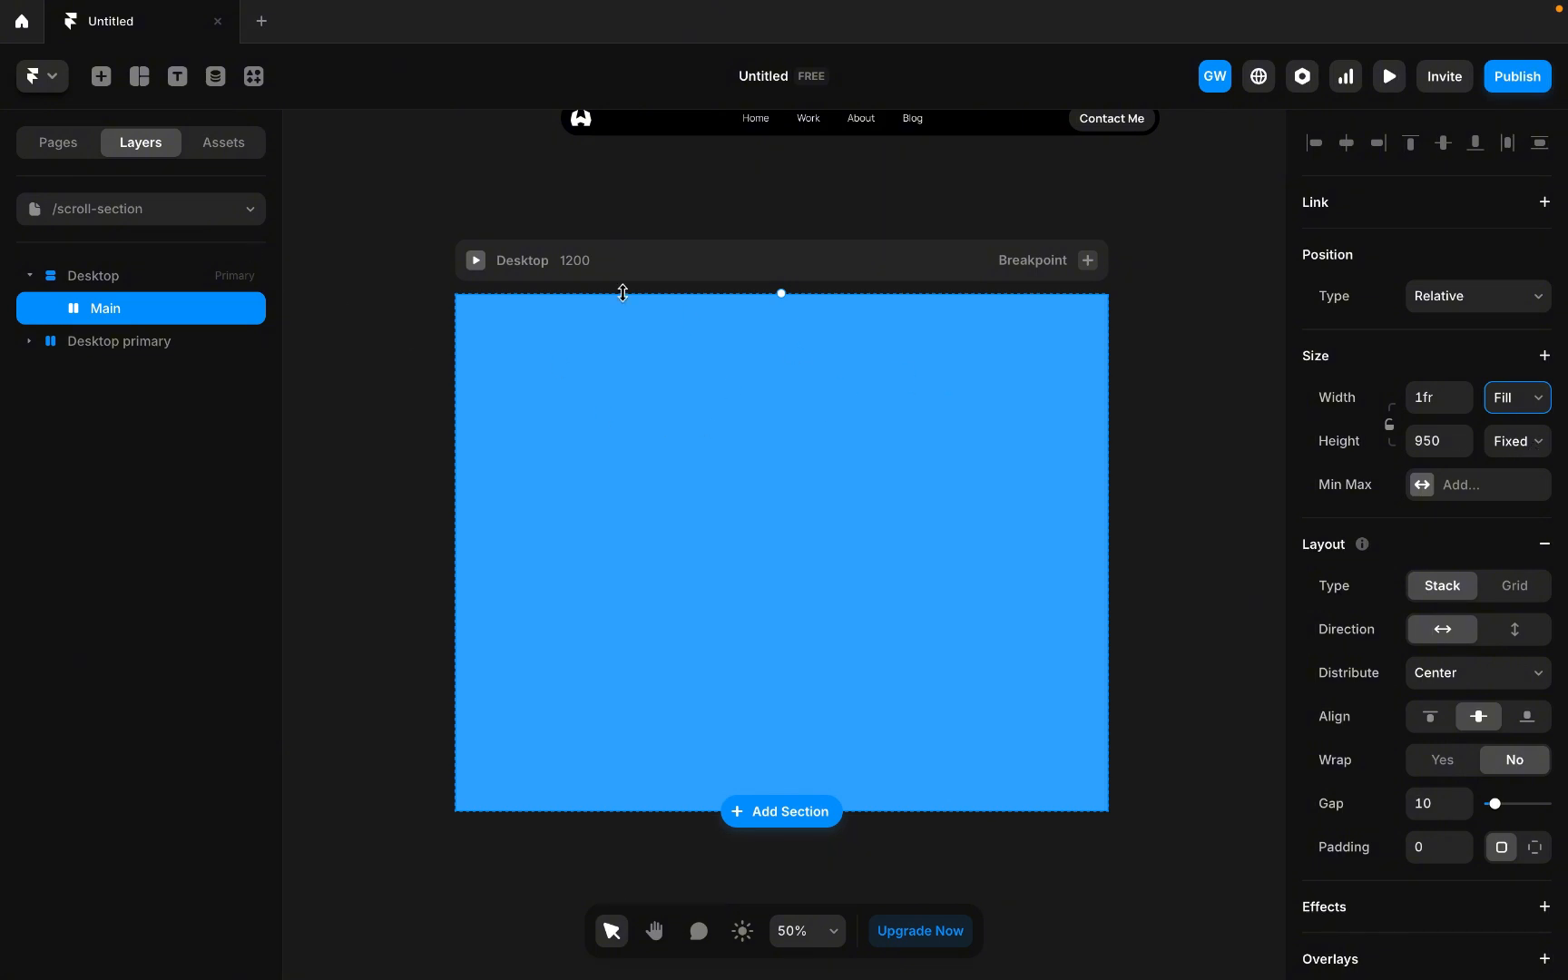
Remove Main's fill color and set its top padding to 50.
scroll(1431, 839, down, 8)
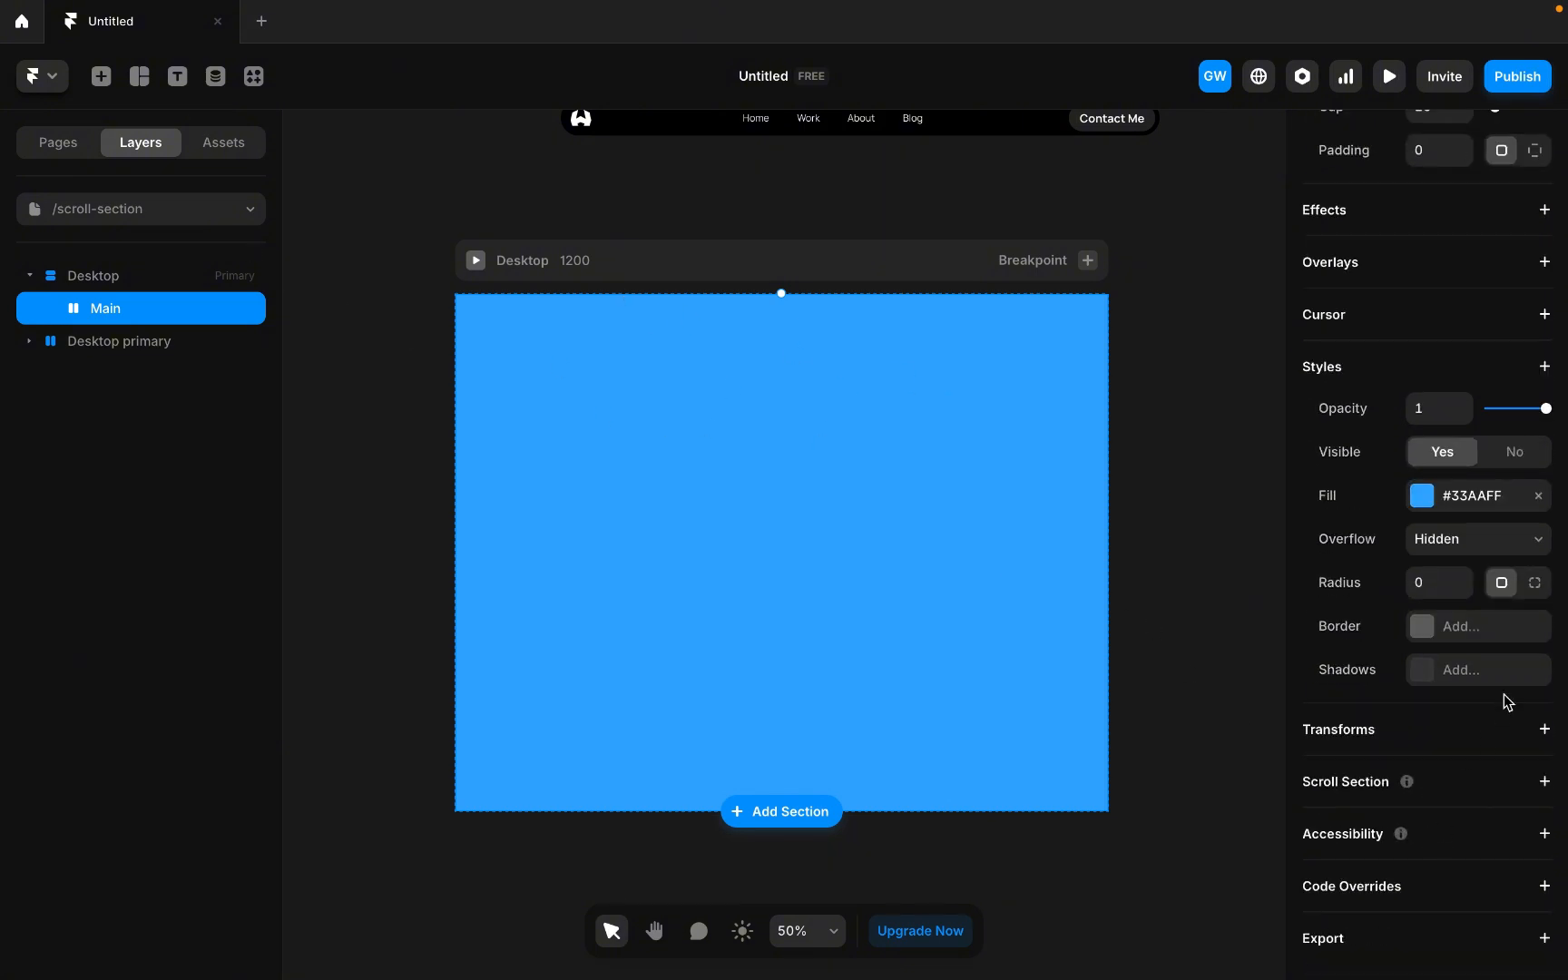
click(1538, 495)
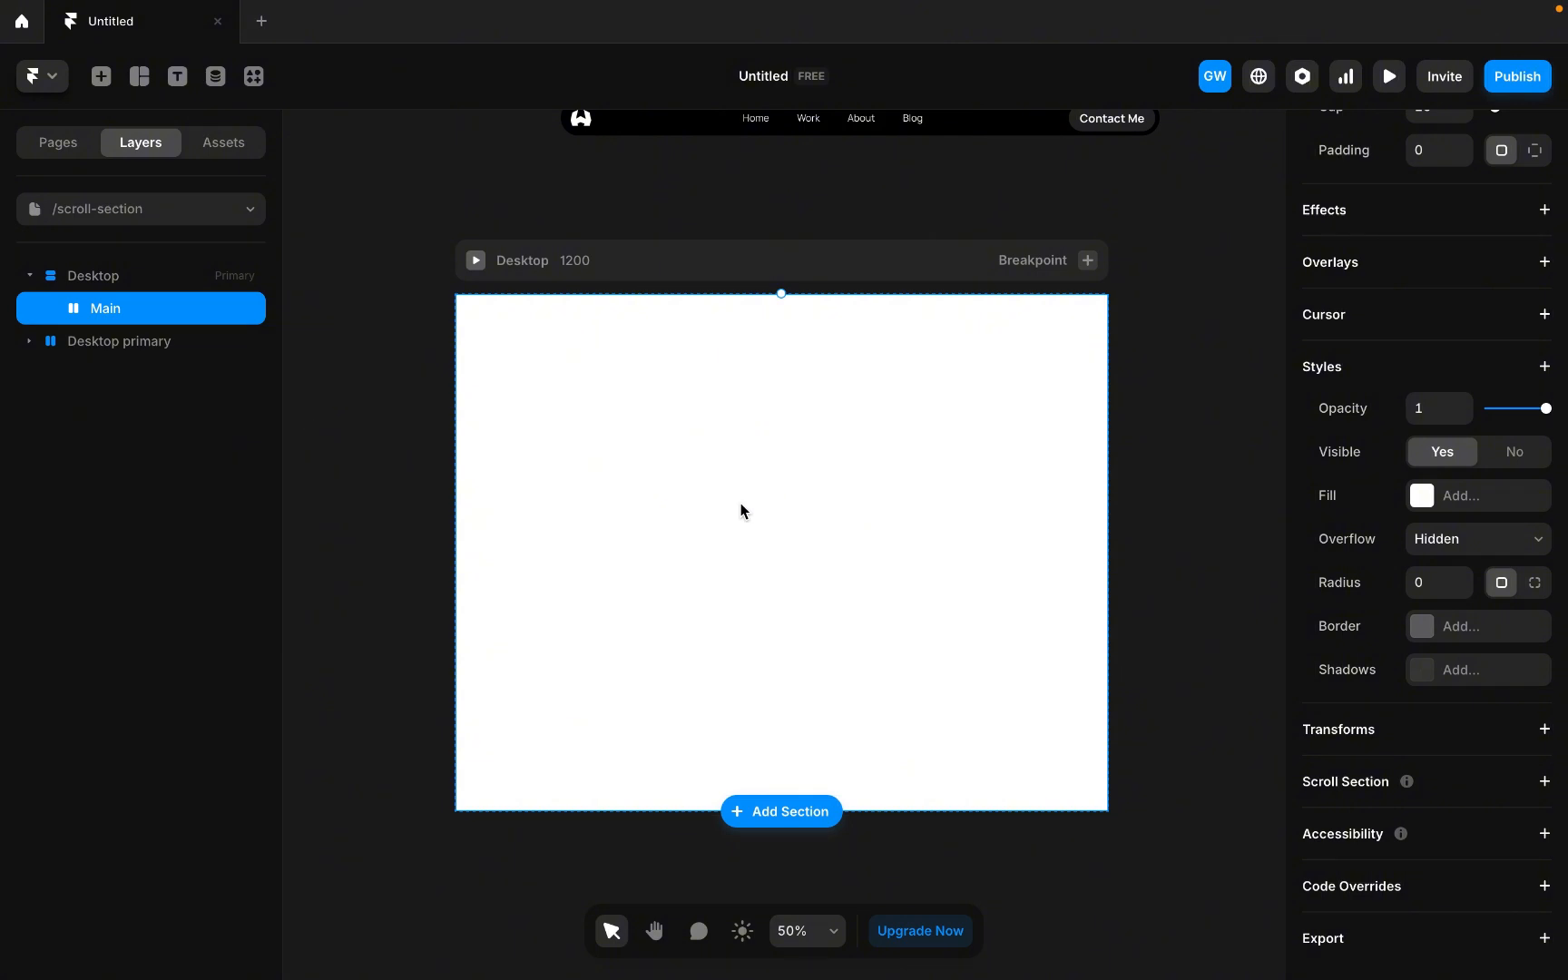
scroll(1497, 553, up, 5)
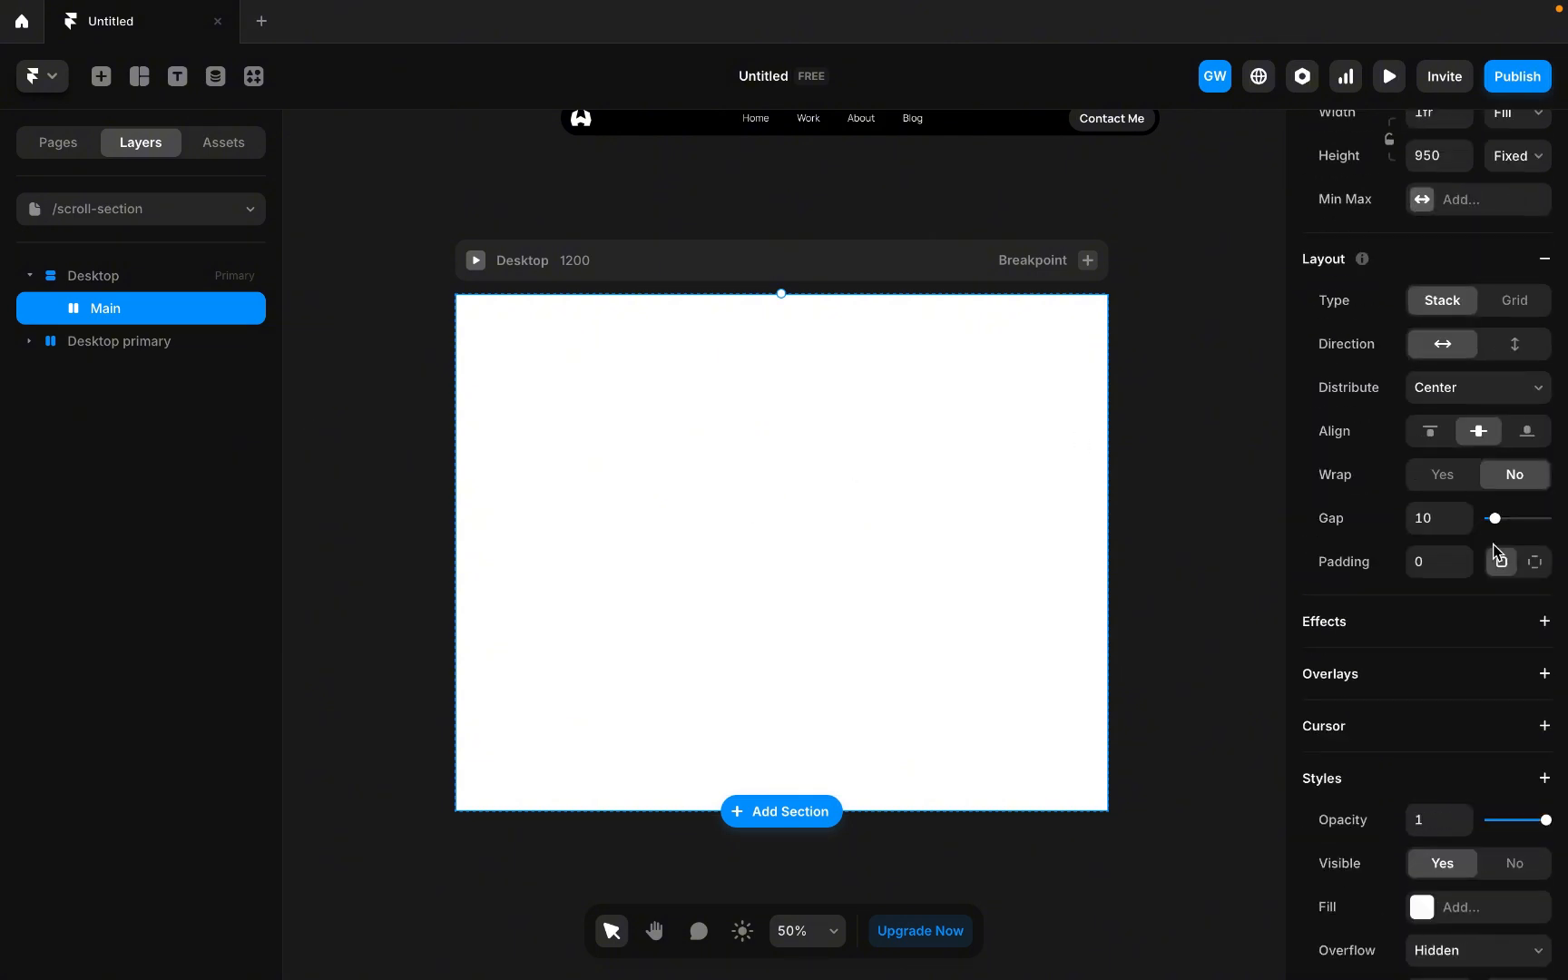
click(1535, 563)
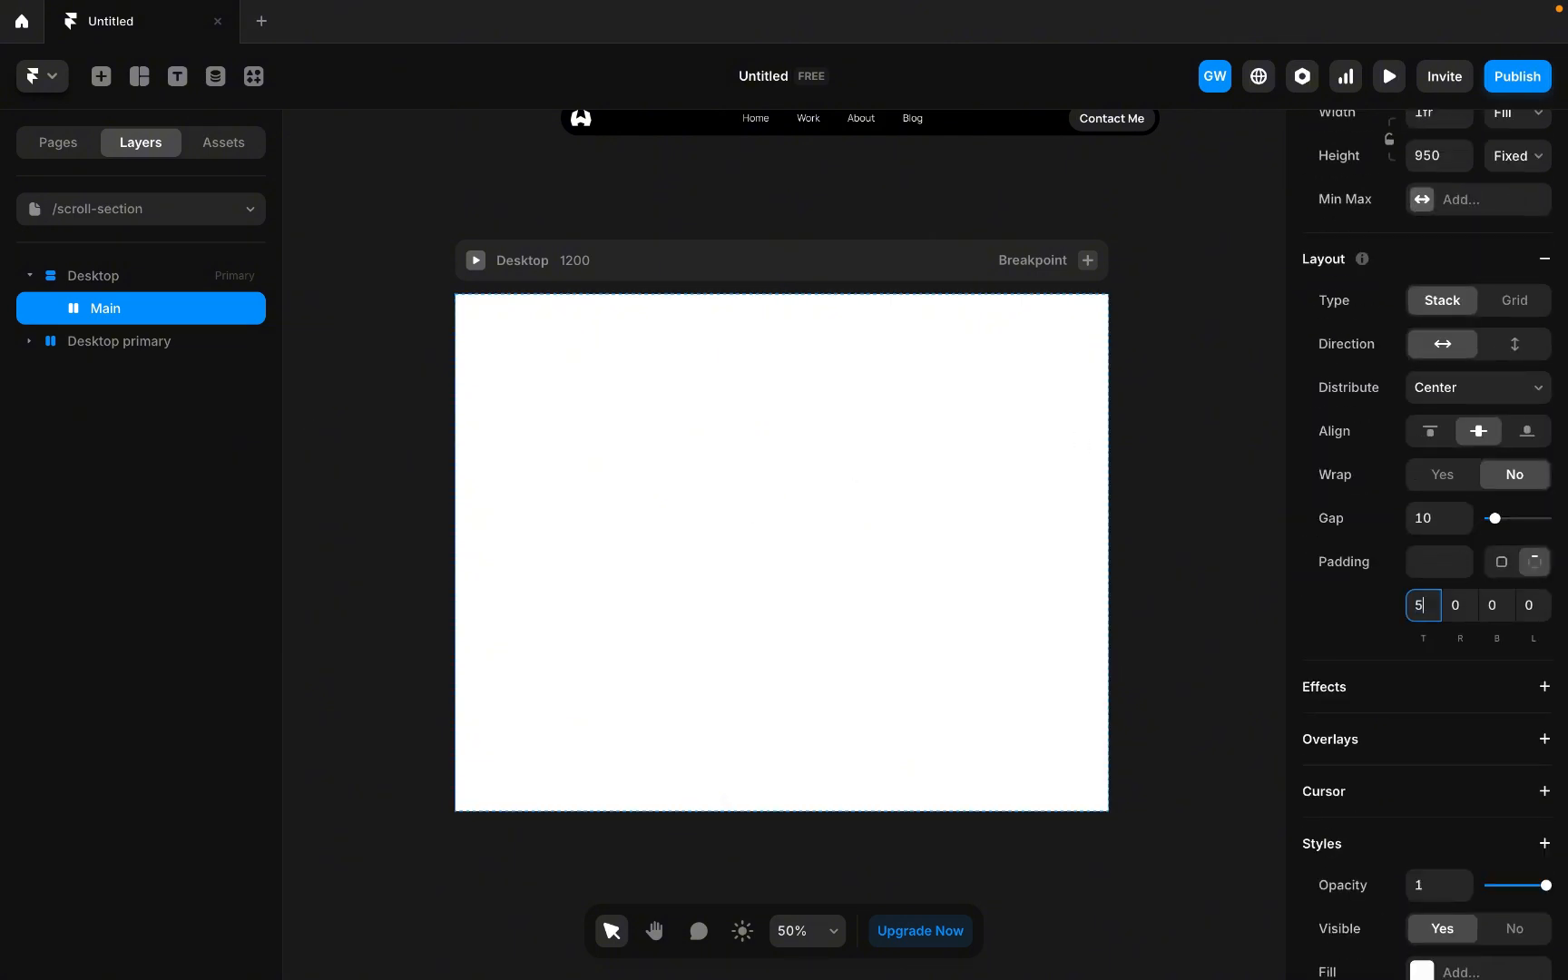
text(50)
Set the Desktop breakpoint's top padding to 24.
click(166, 273)
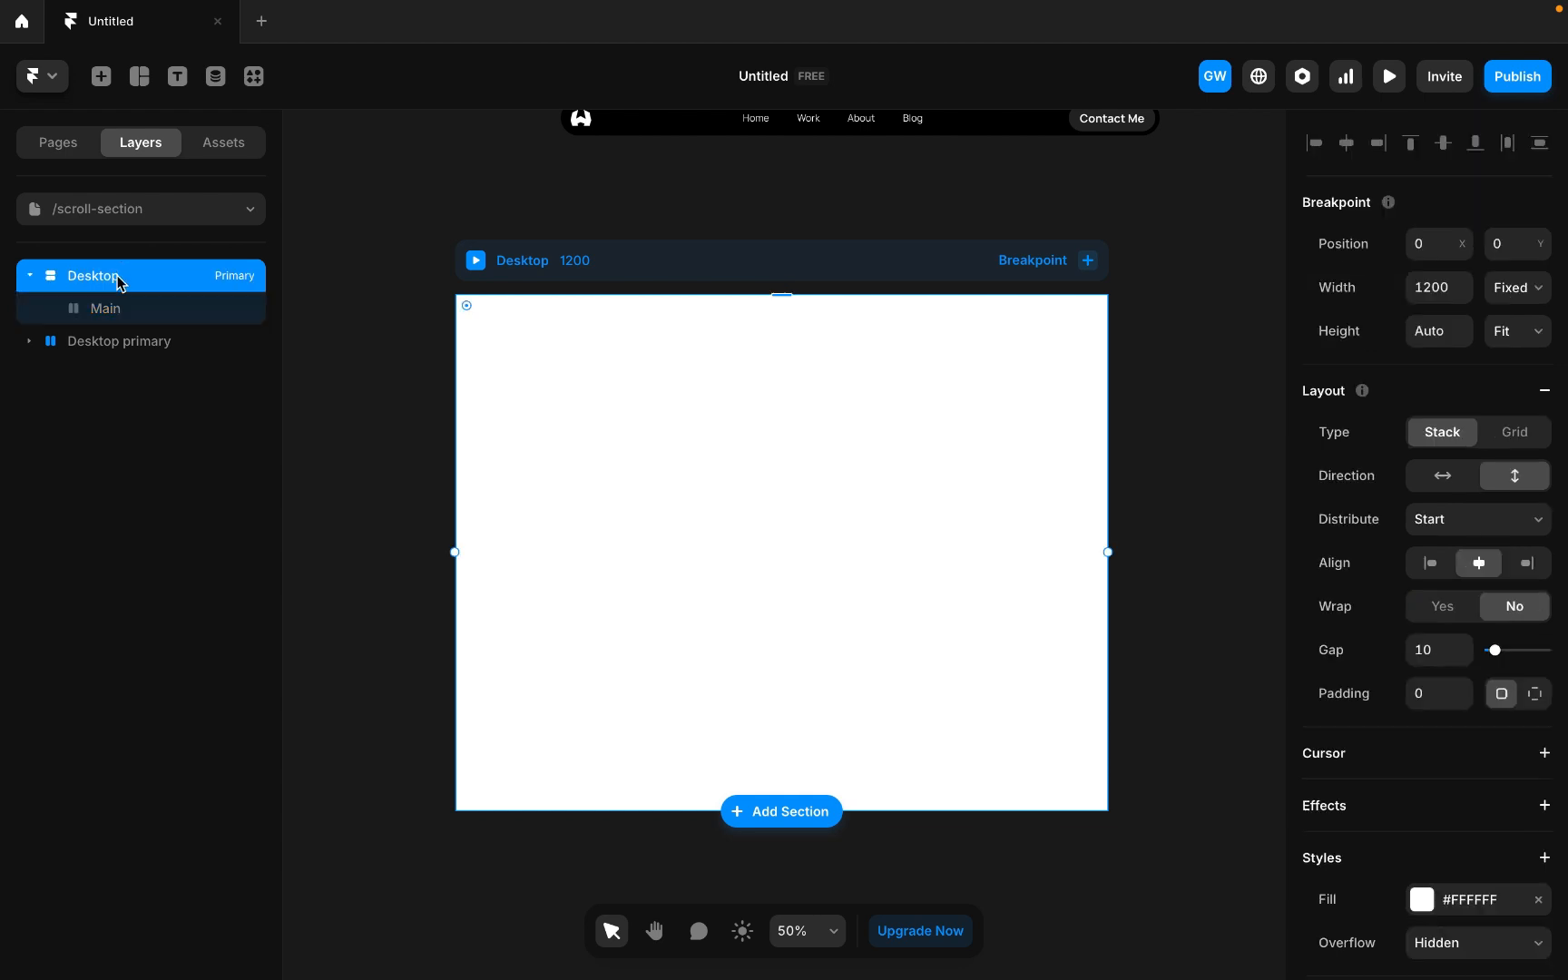
scroll(1449, 731, down, 3)
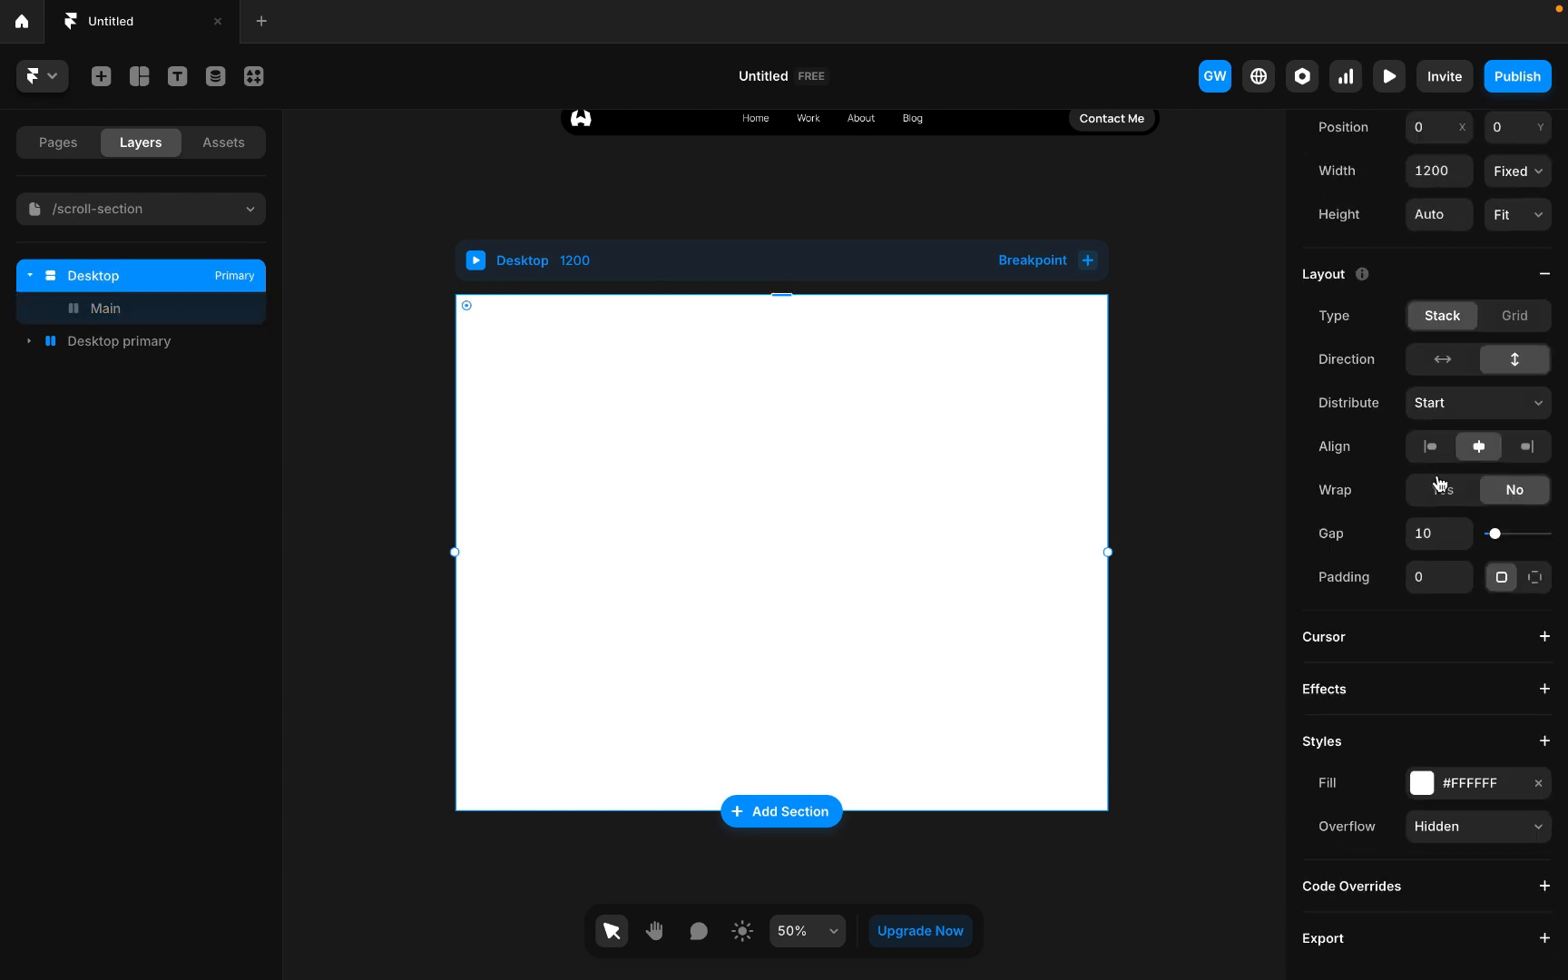
click(1542, 577)
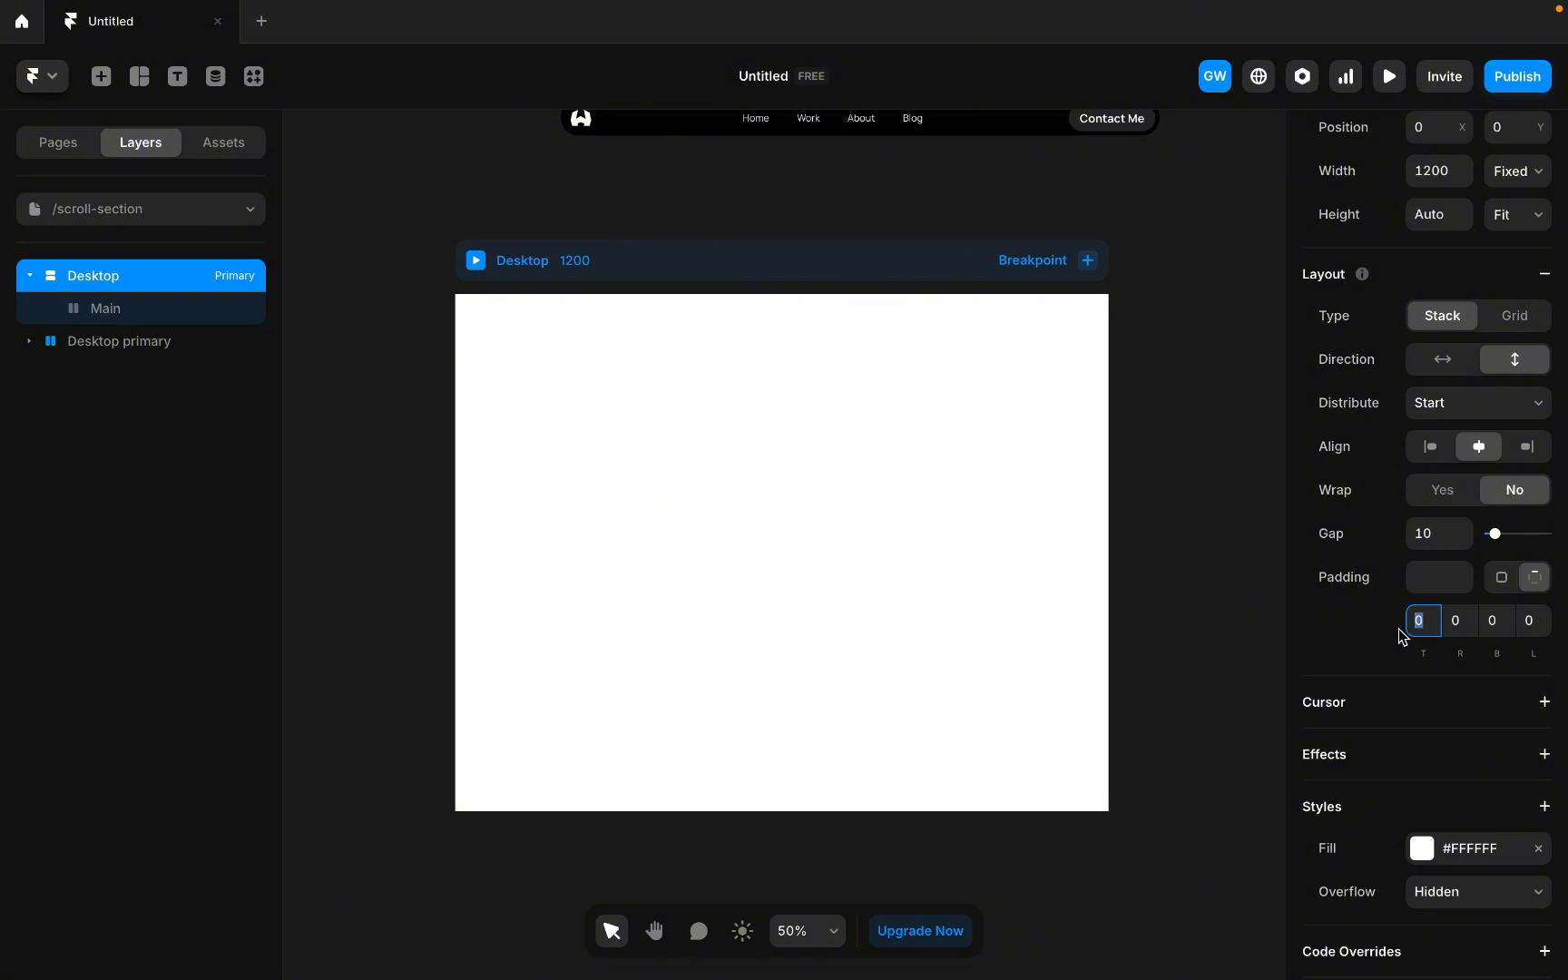
text(2)
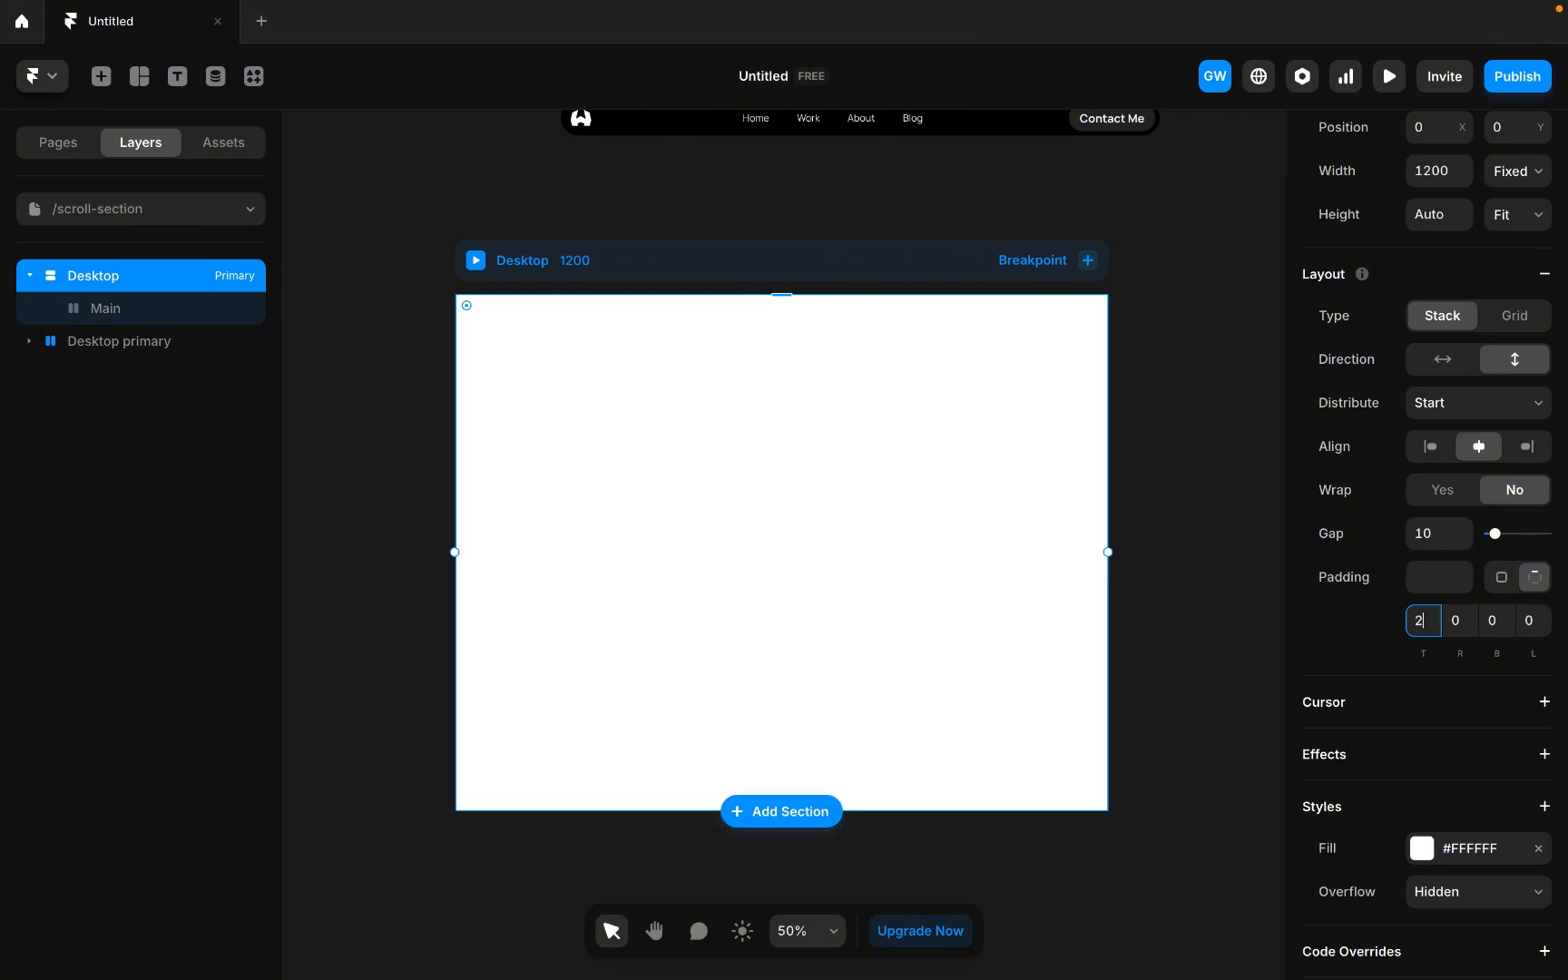
text(4)
key(Return)
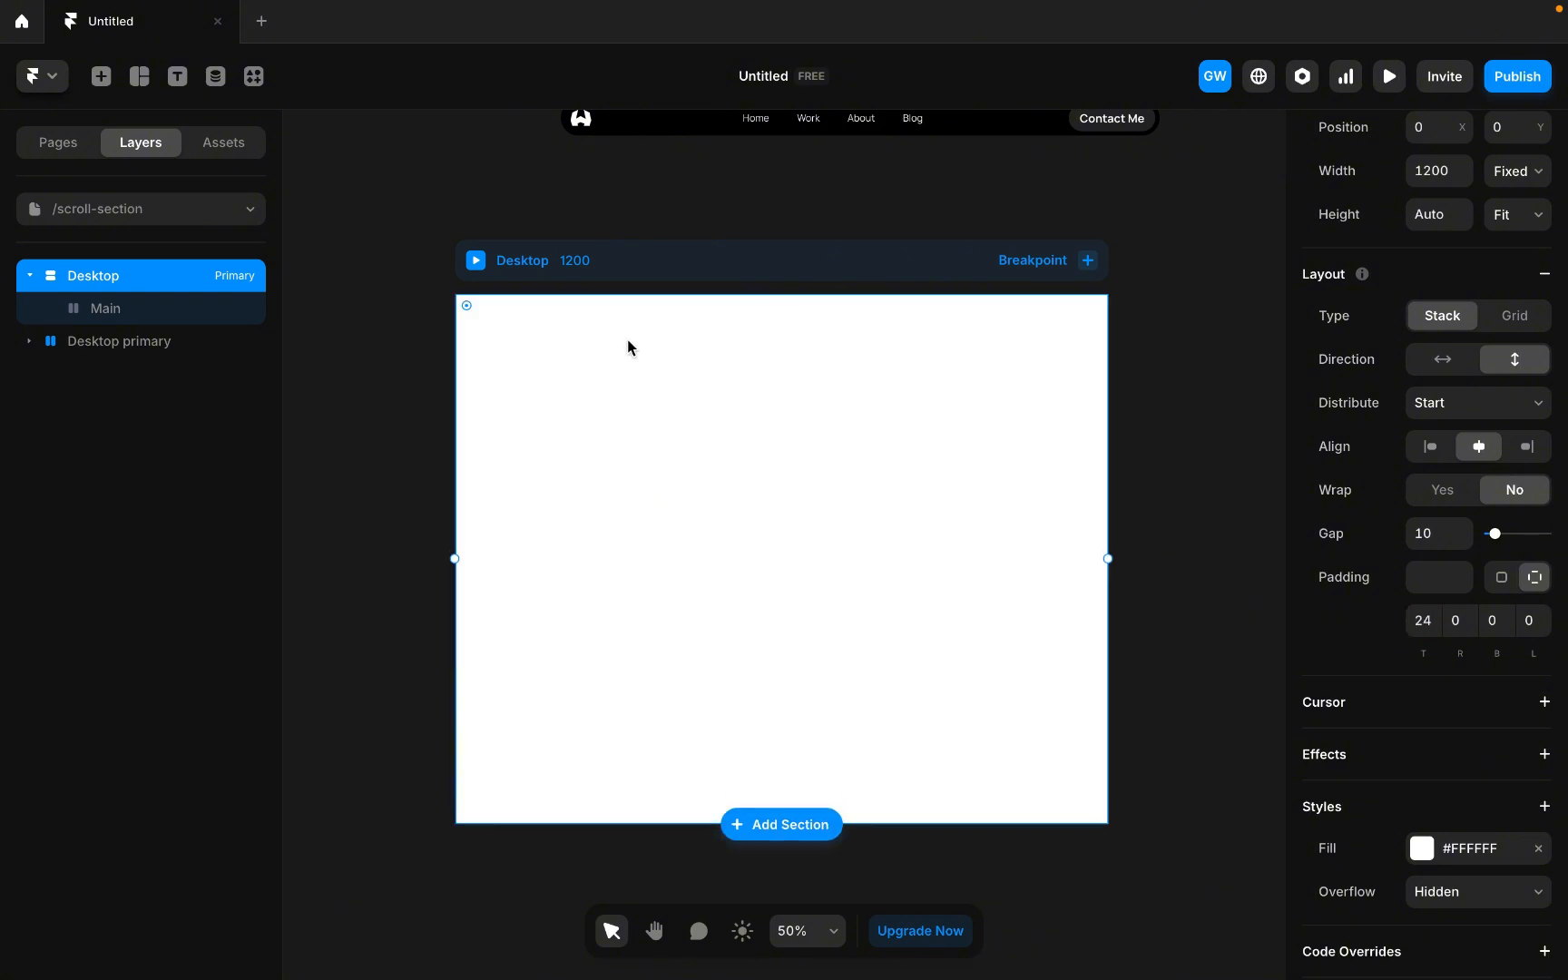
Draw a frame inside Main, about 1144 by 718 px.
click(158, 316)
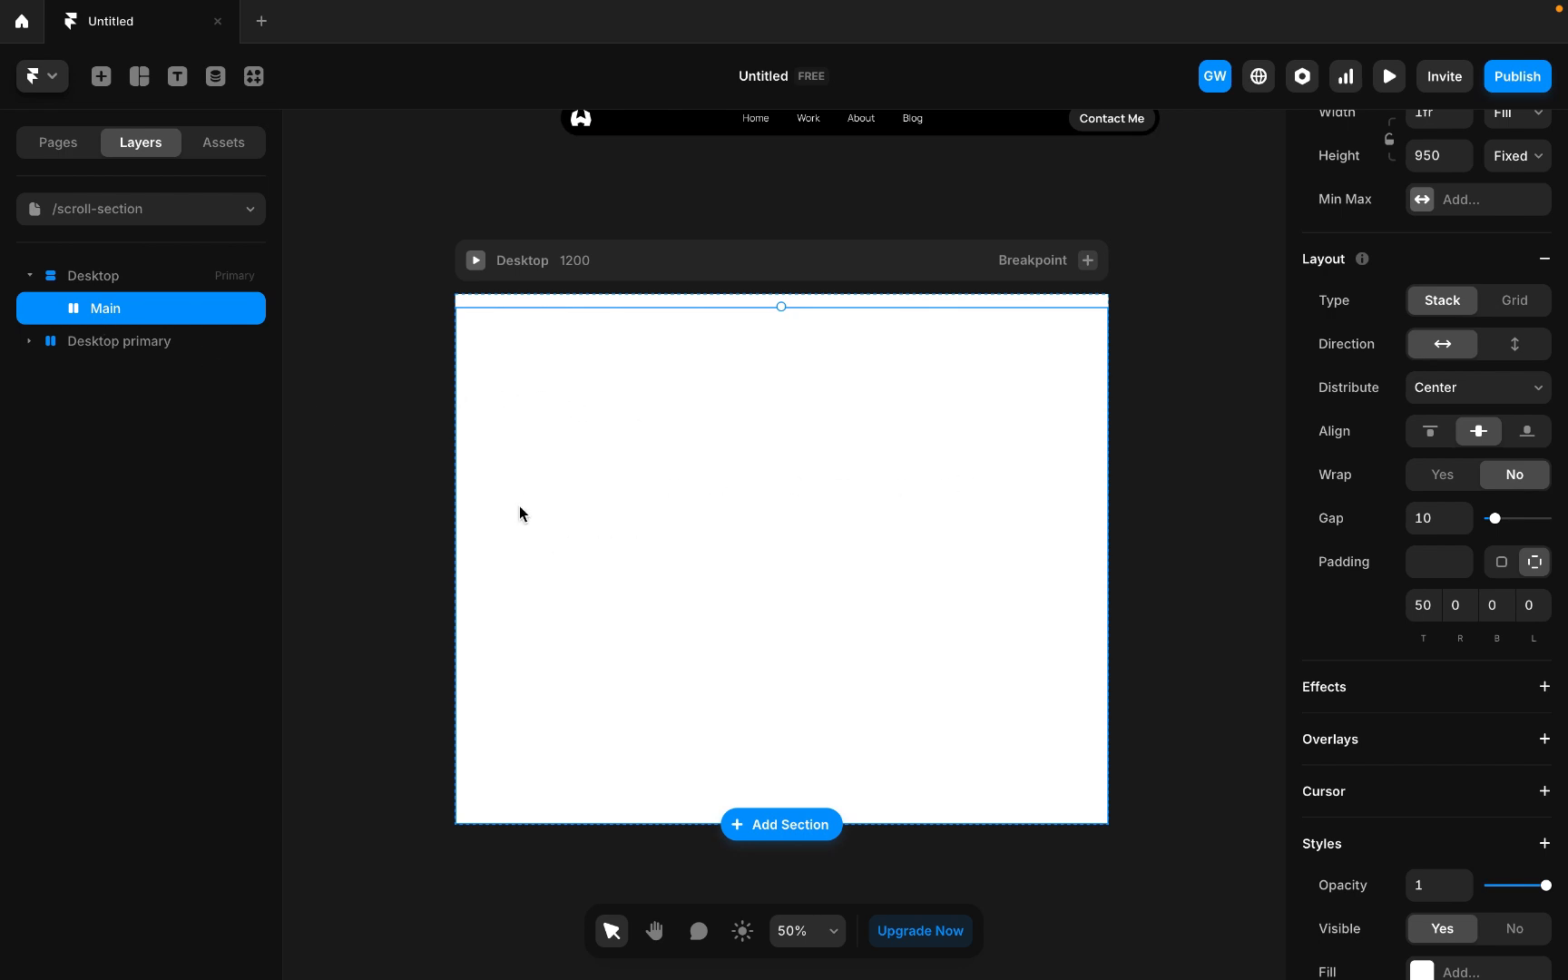
key(f)
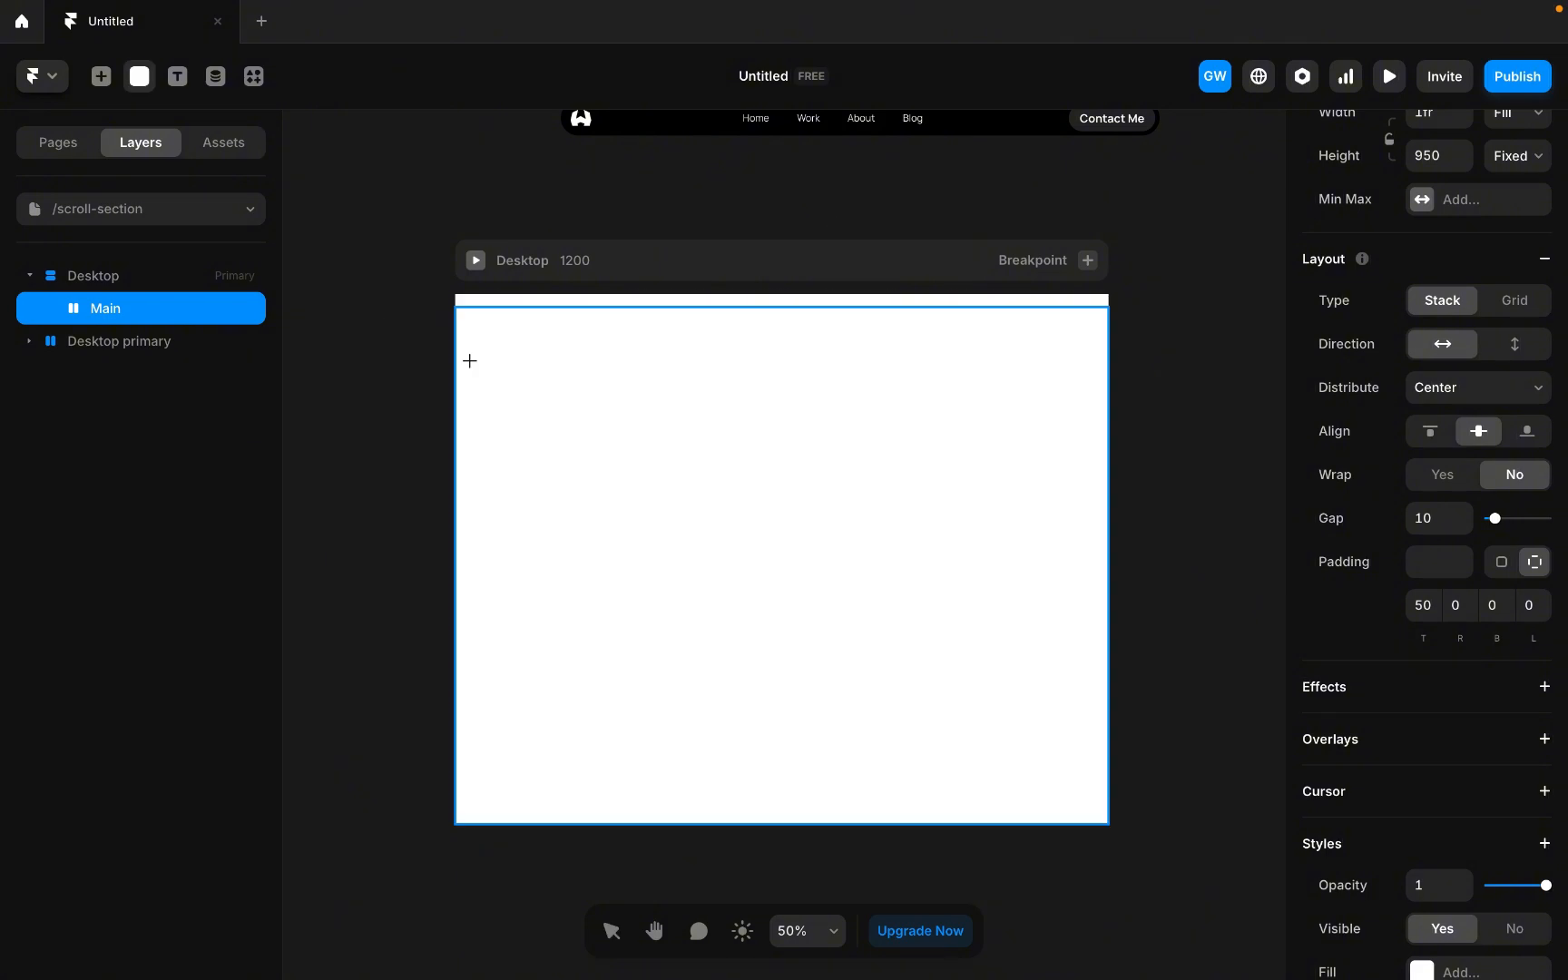
drag(467, 348, 1092, 740)
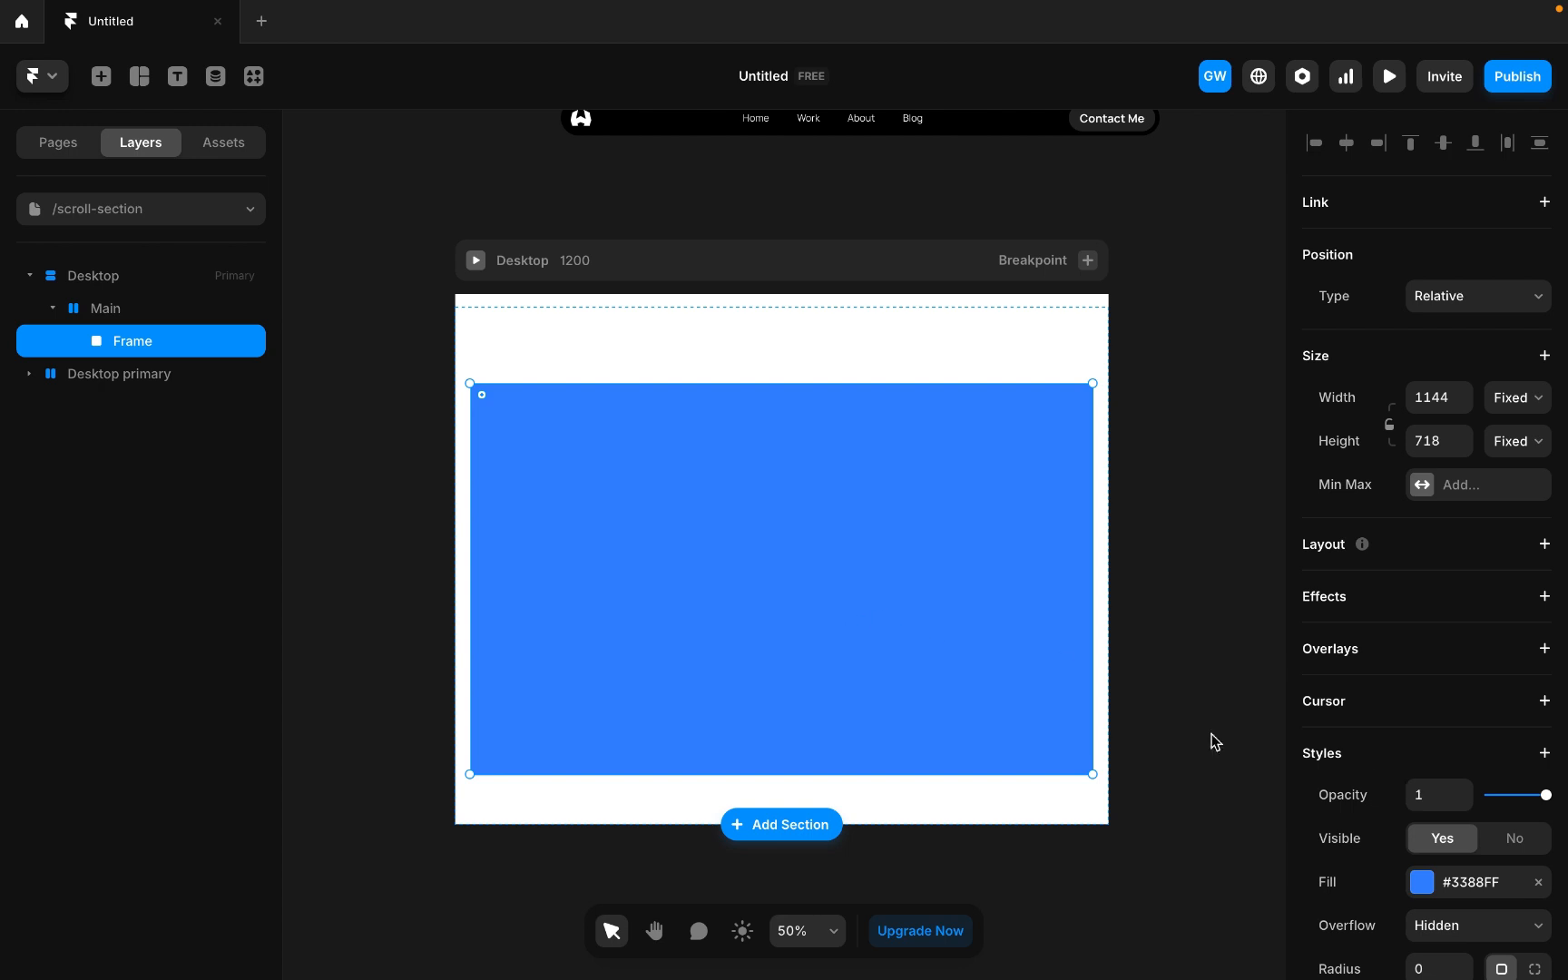
Set the new frame's corner radius to 10.
scroll(1404, 746, down, 4)
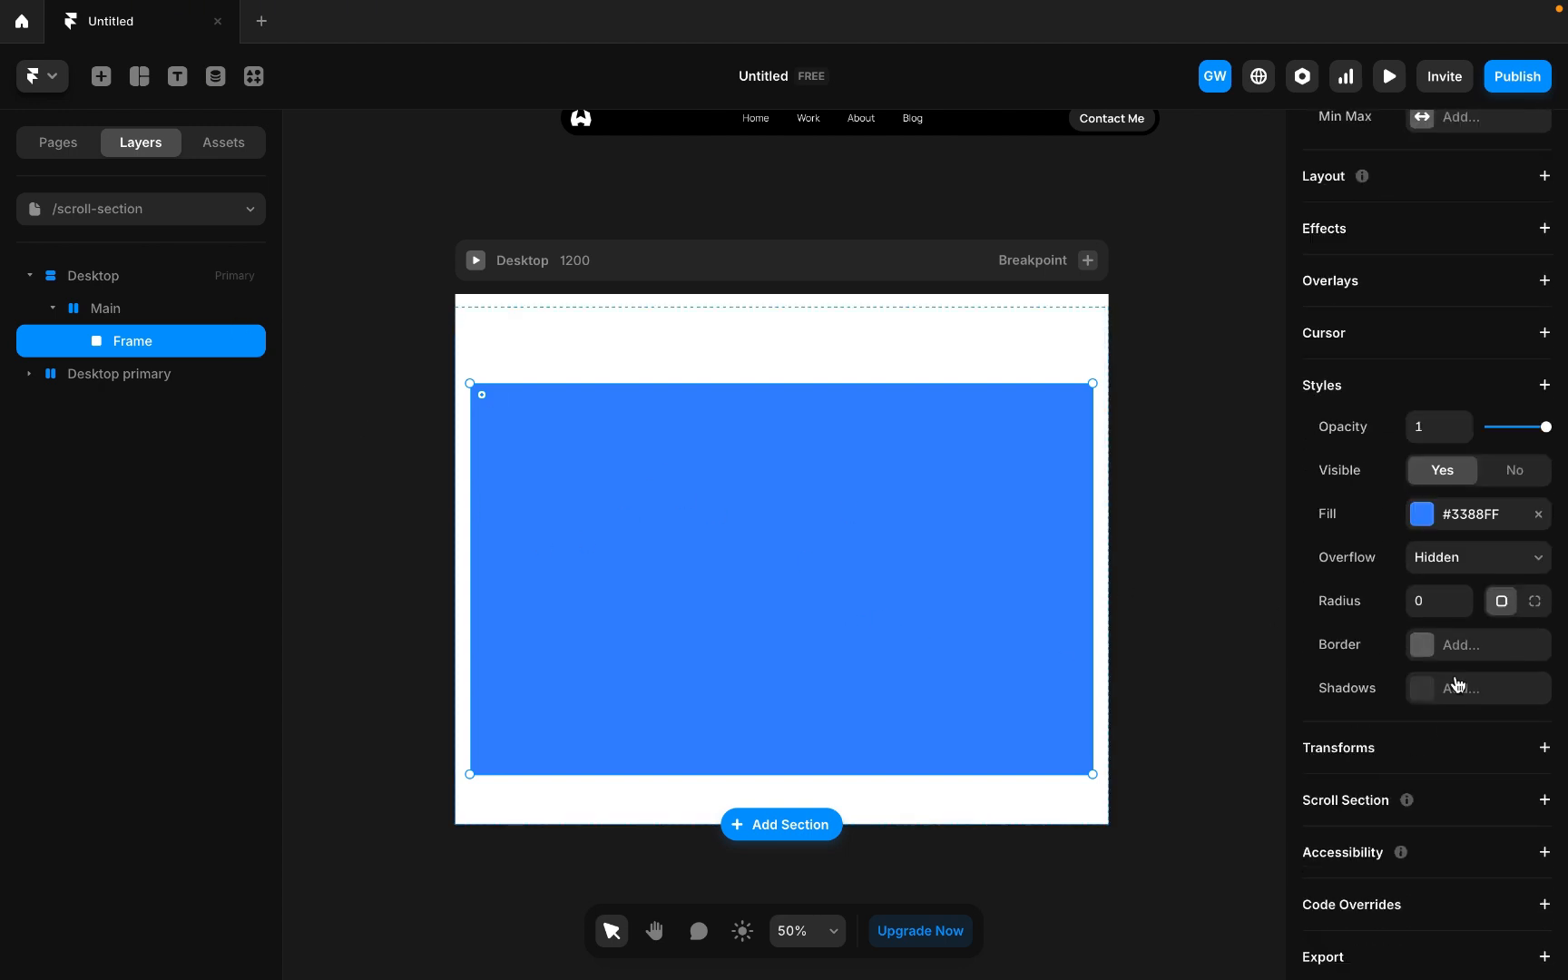
click(1464, 600)
text(1)
key(Return)
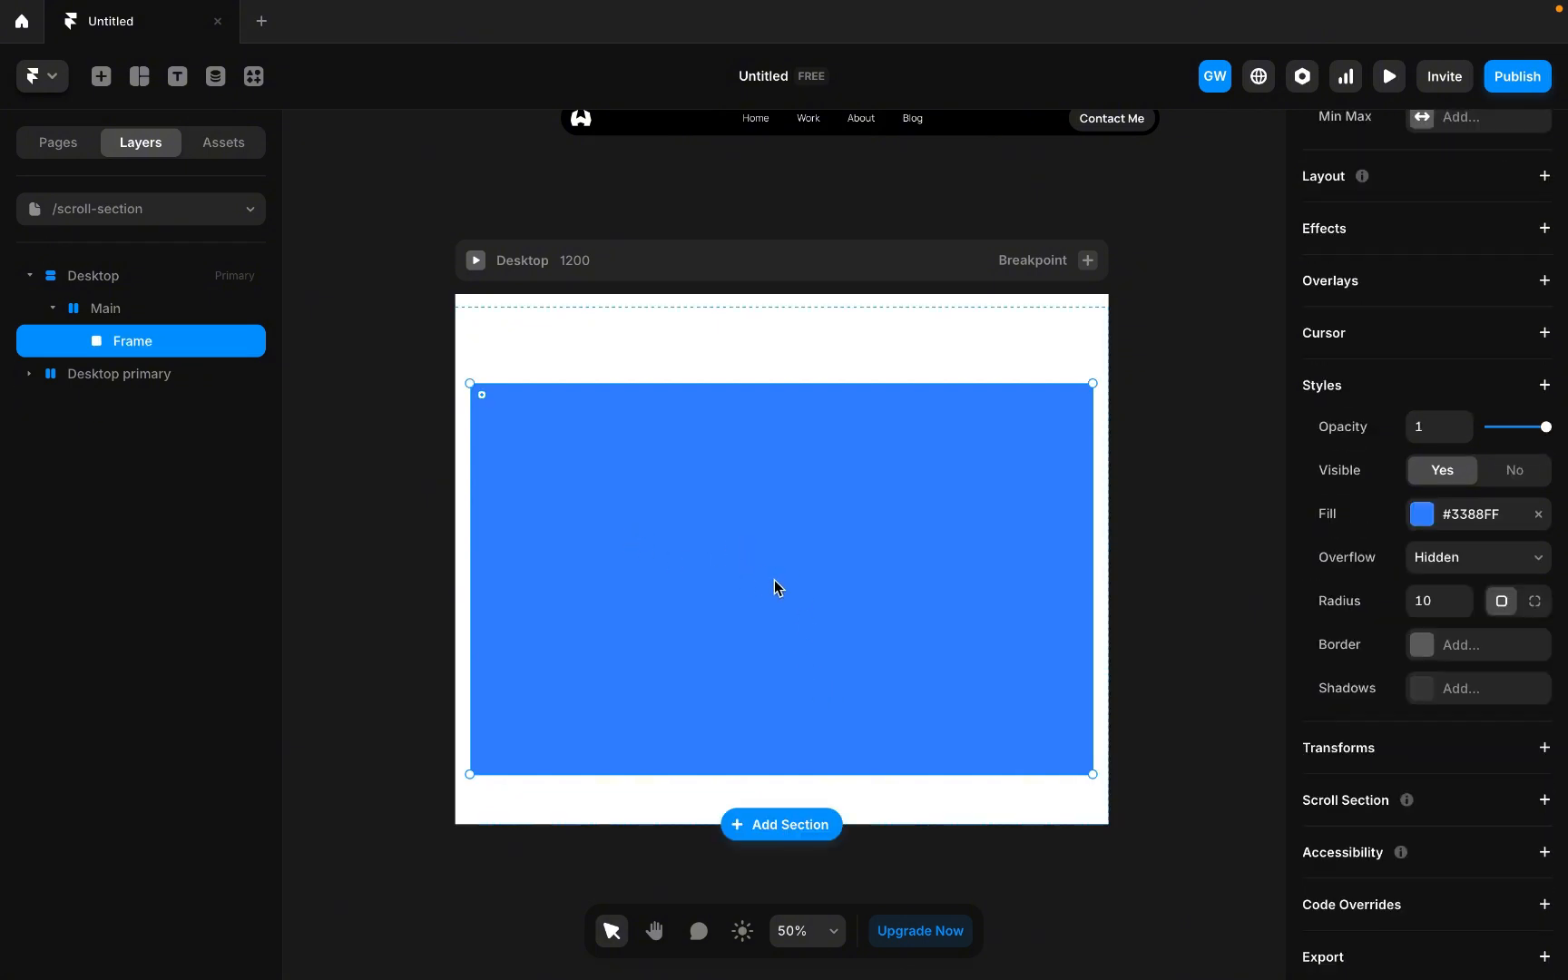
Rename the frame layer Section 1.
double_click(132, 341)
text(S)
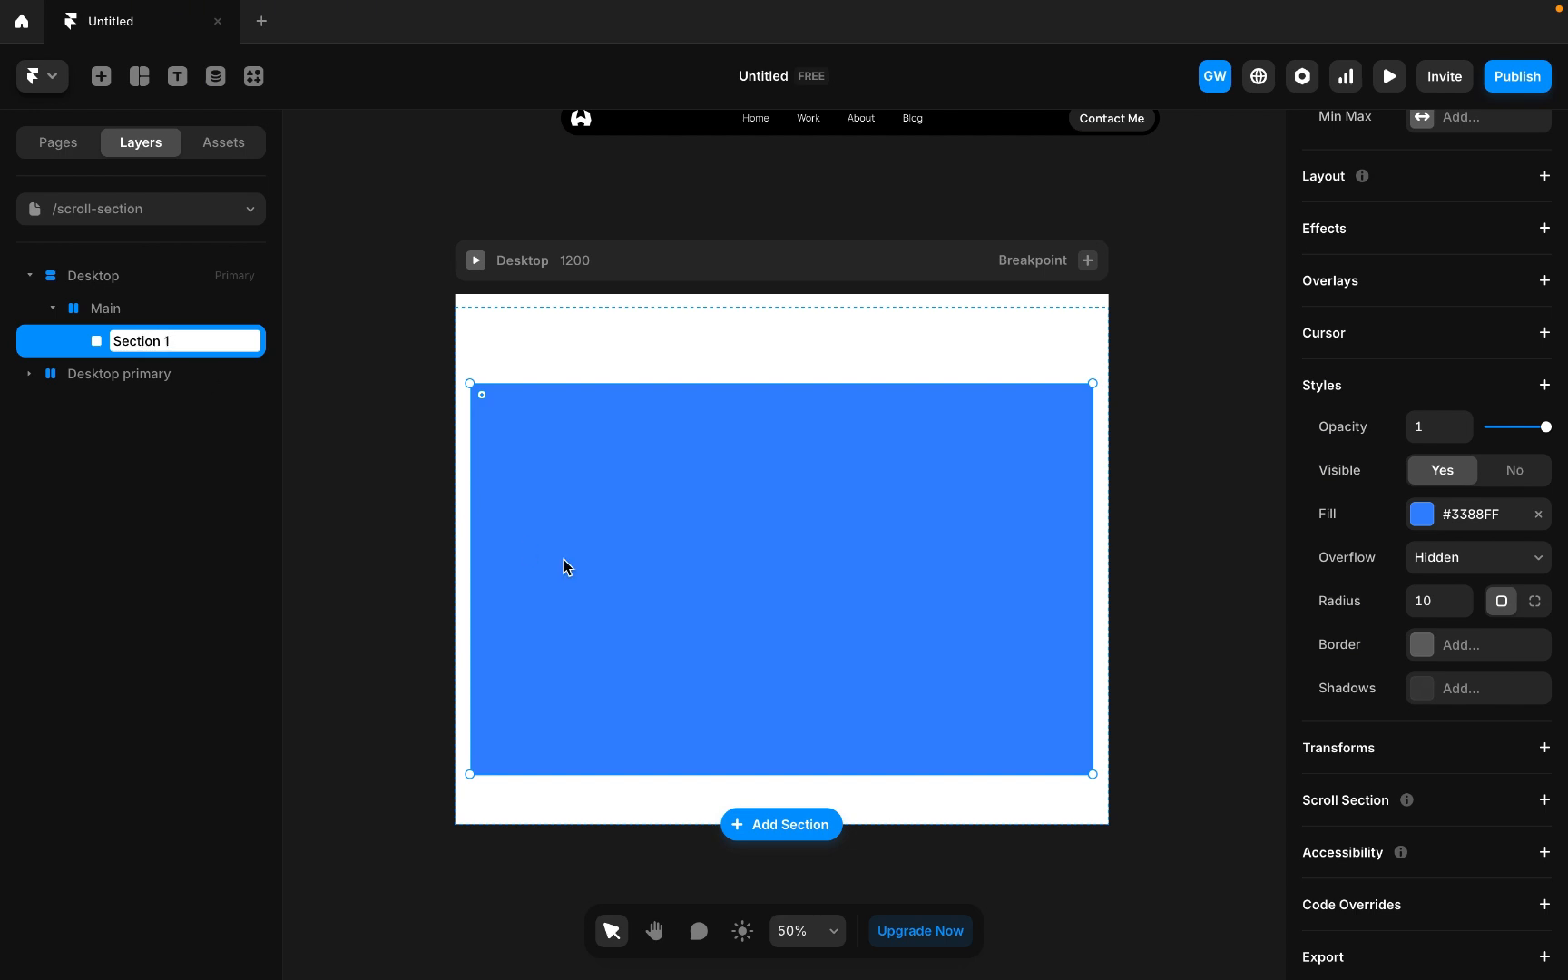
key(Return)
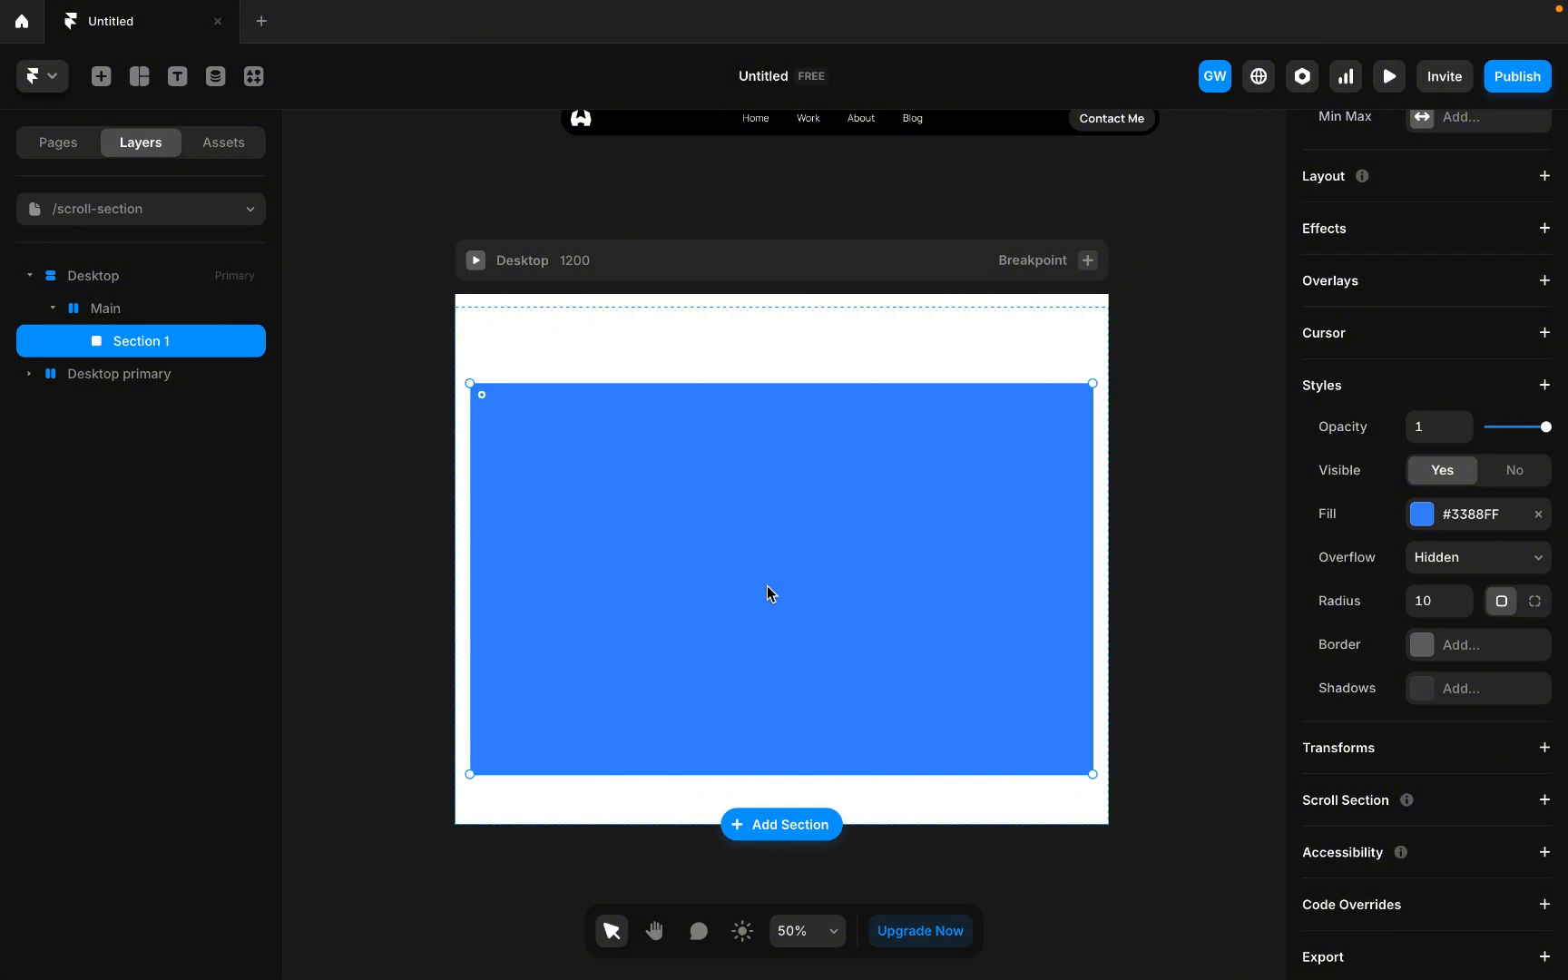
Add a text label reading Home - section 1 inside Section 1.
click(177, 76)
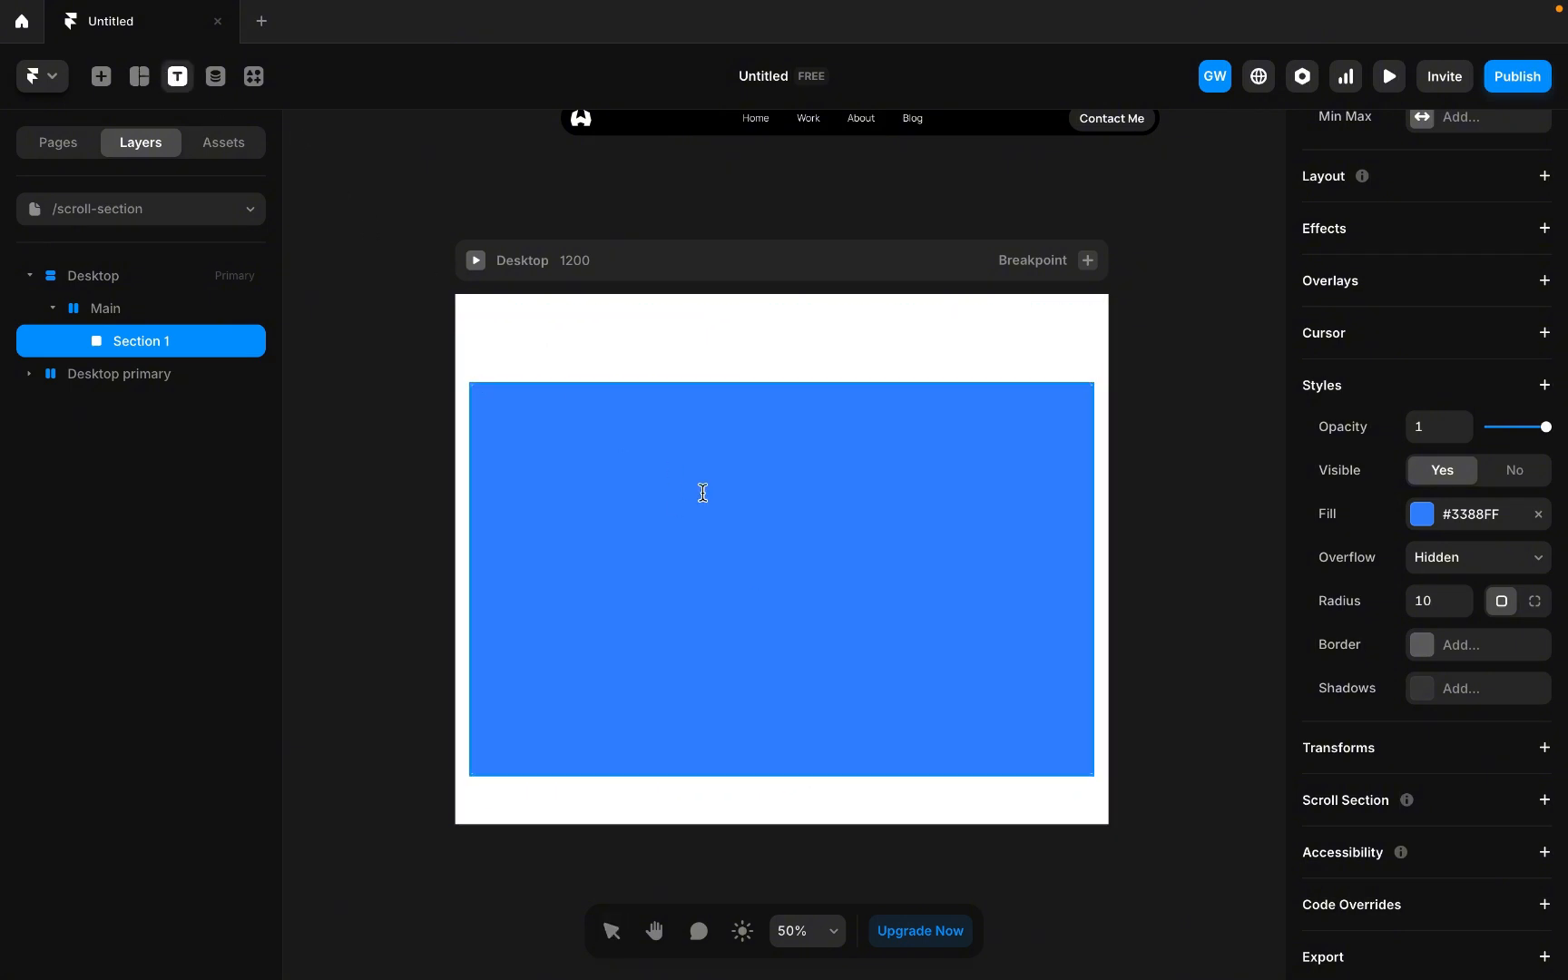
click(742, 564)
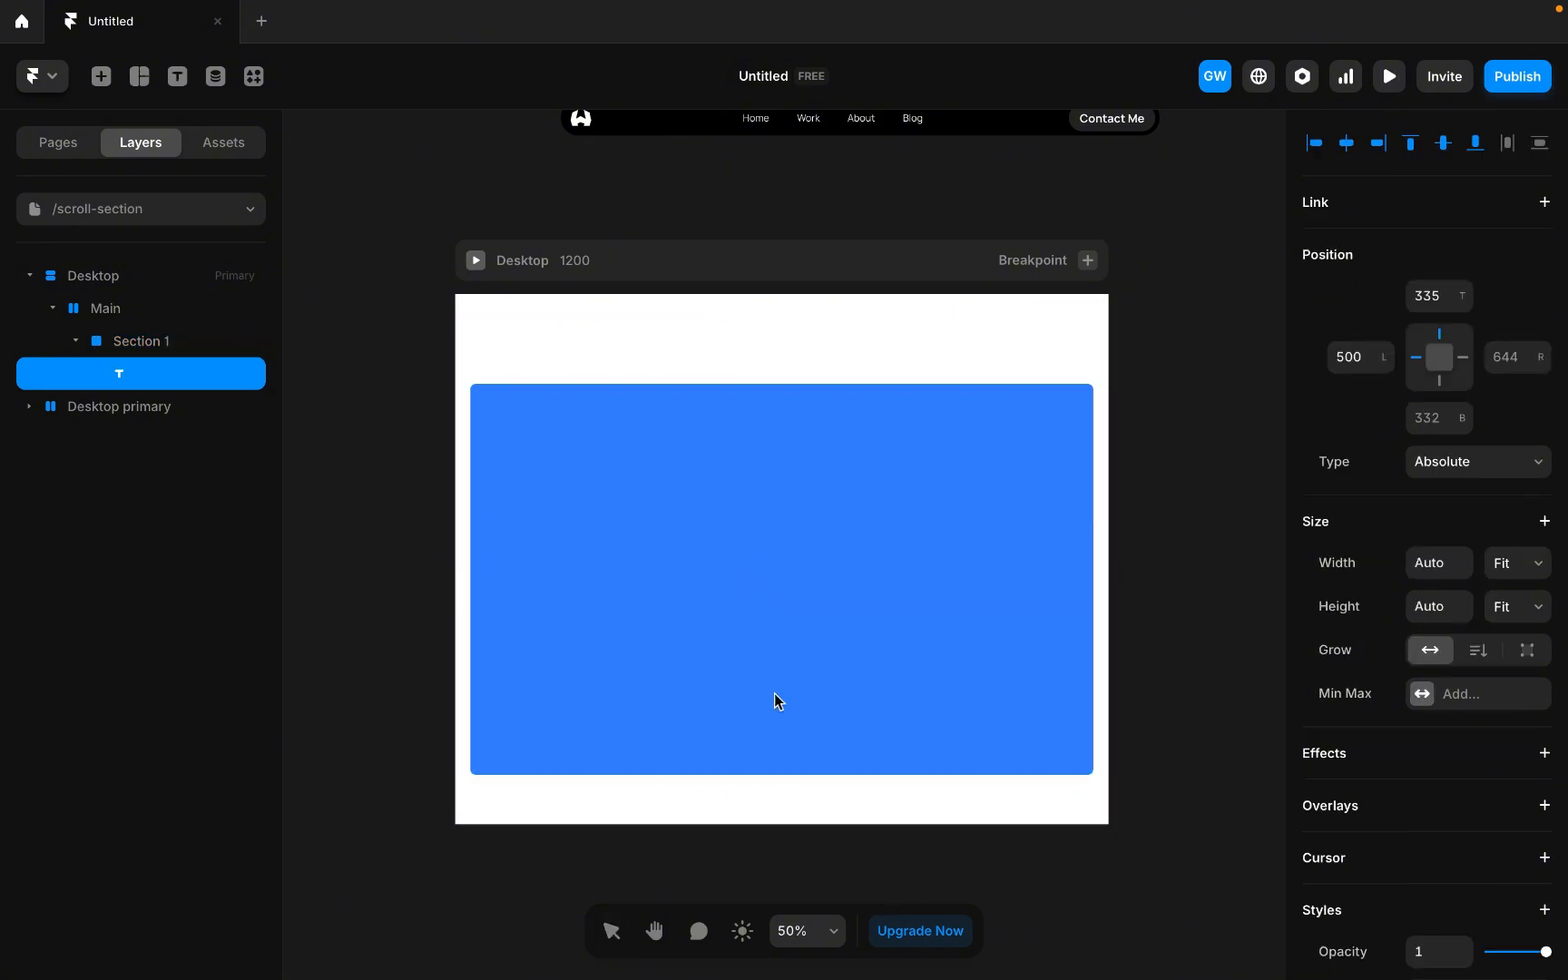
text(Home - secy)
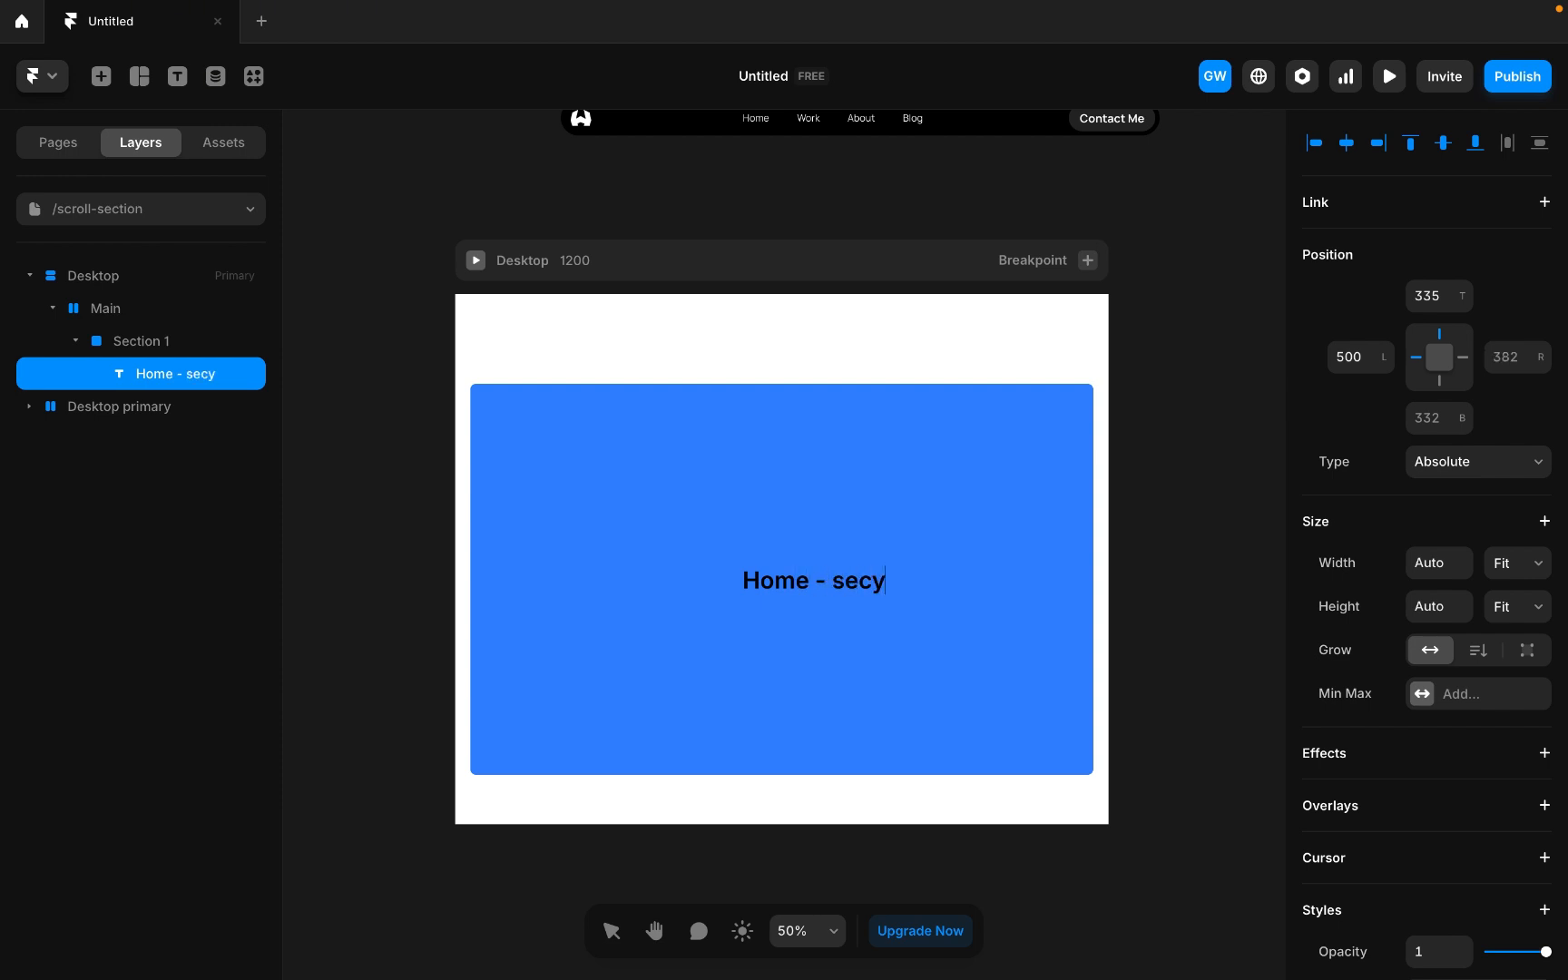
key(BackSpace)
text(tion 1)
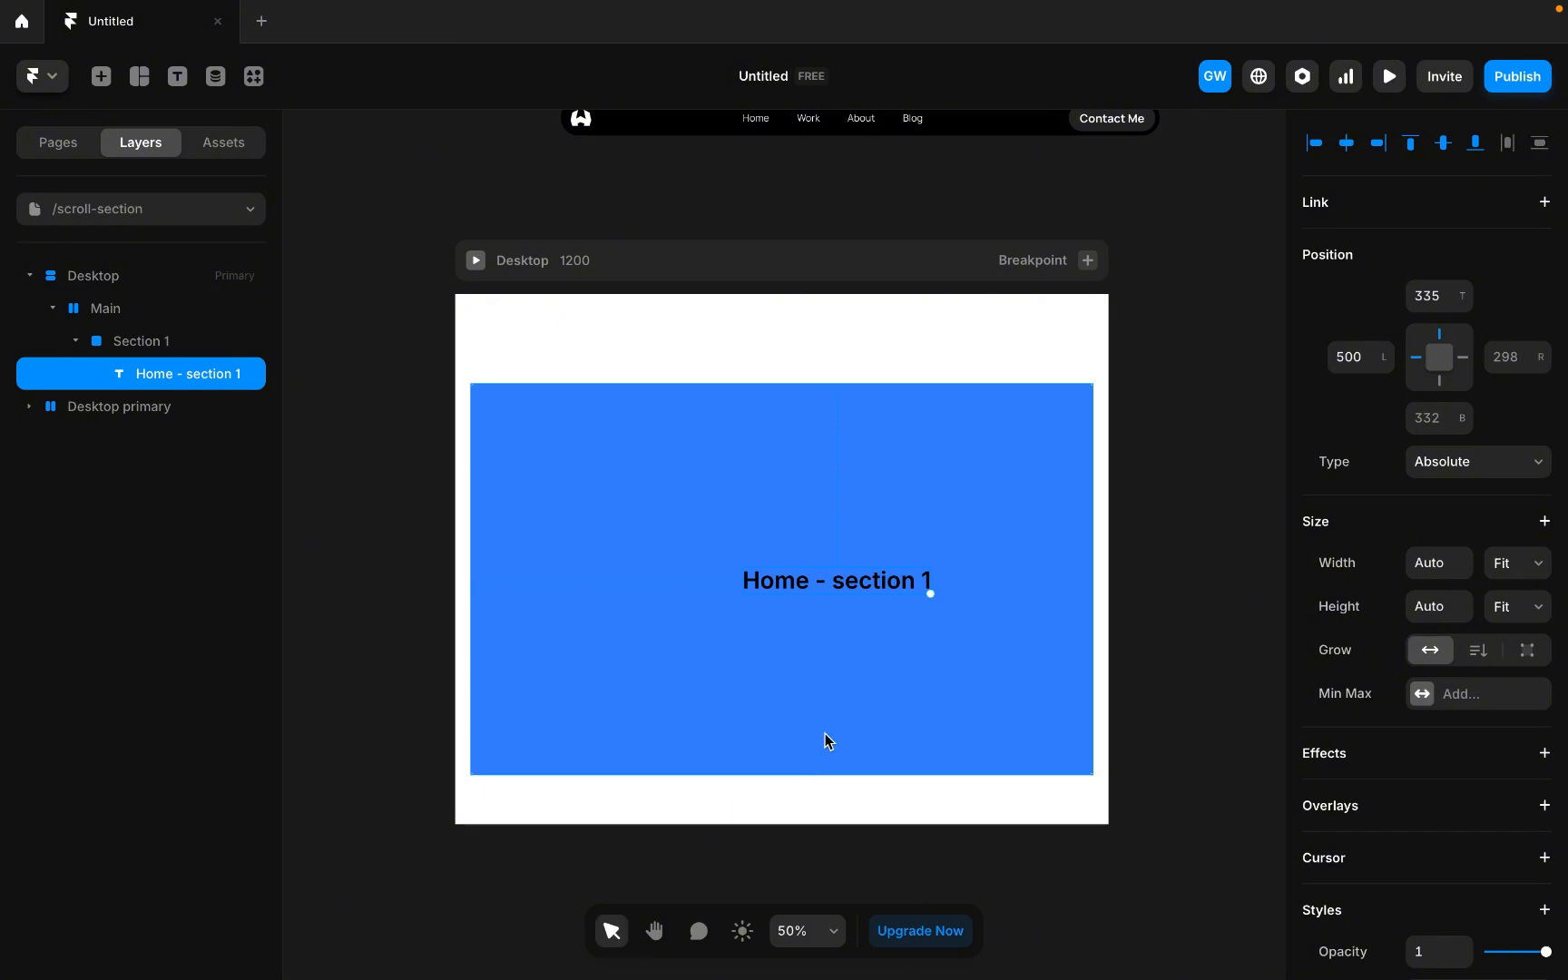
Give Section 1 a stack layout so its label is centred.
click(886, 689)
scroll(1532, 385, up, 2)
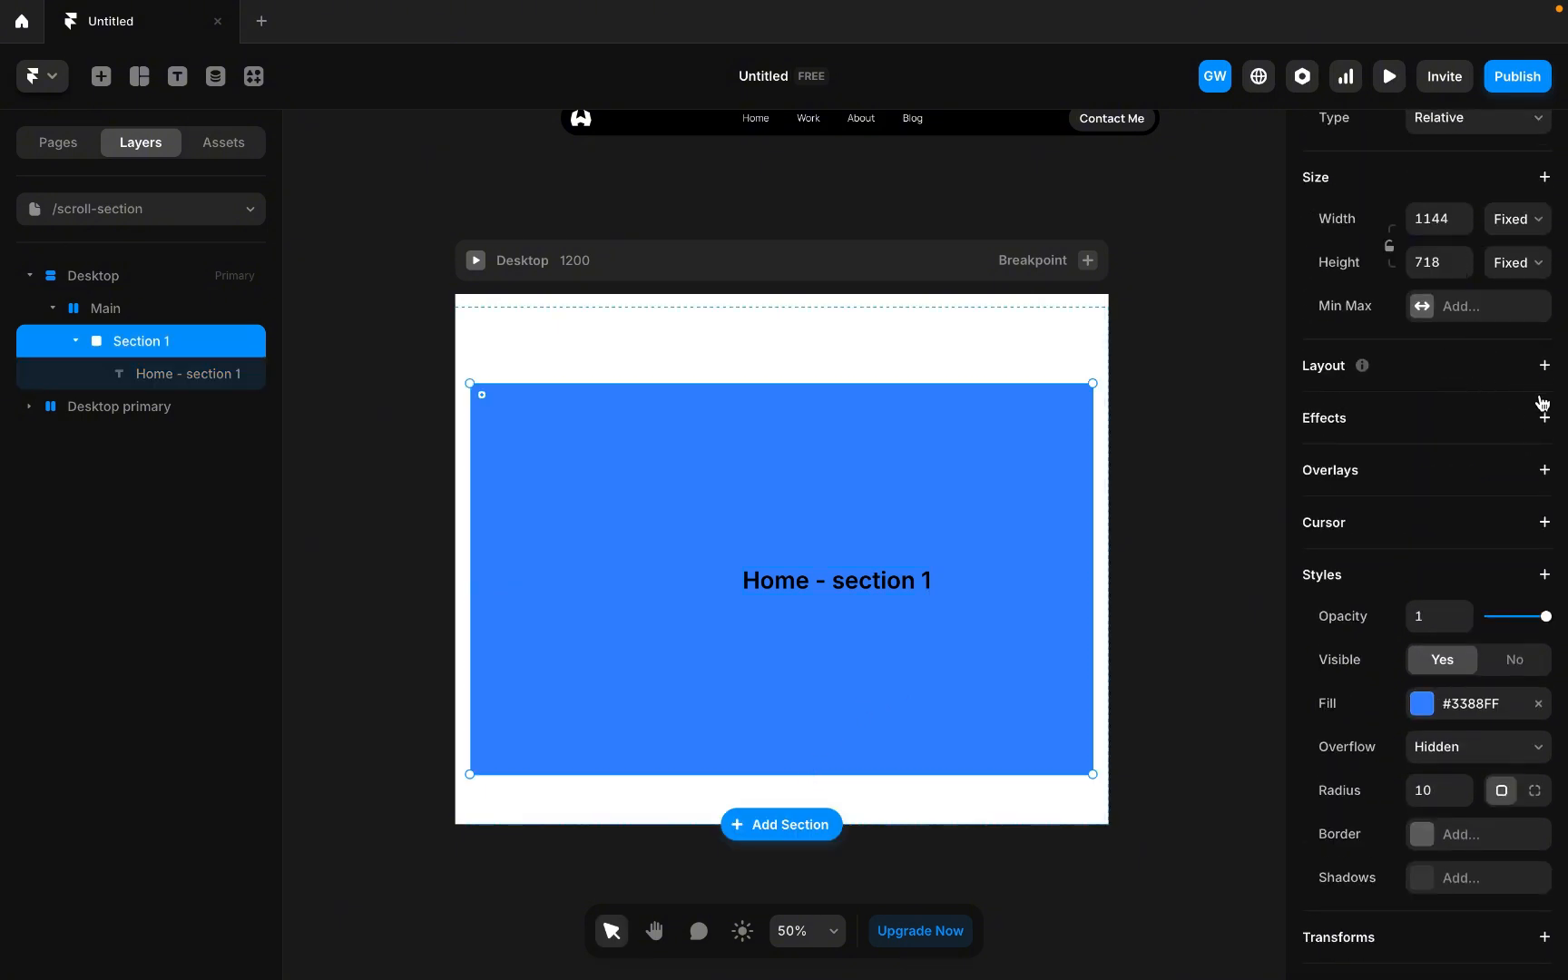
click(1543, 367)
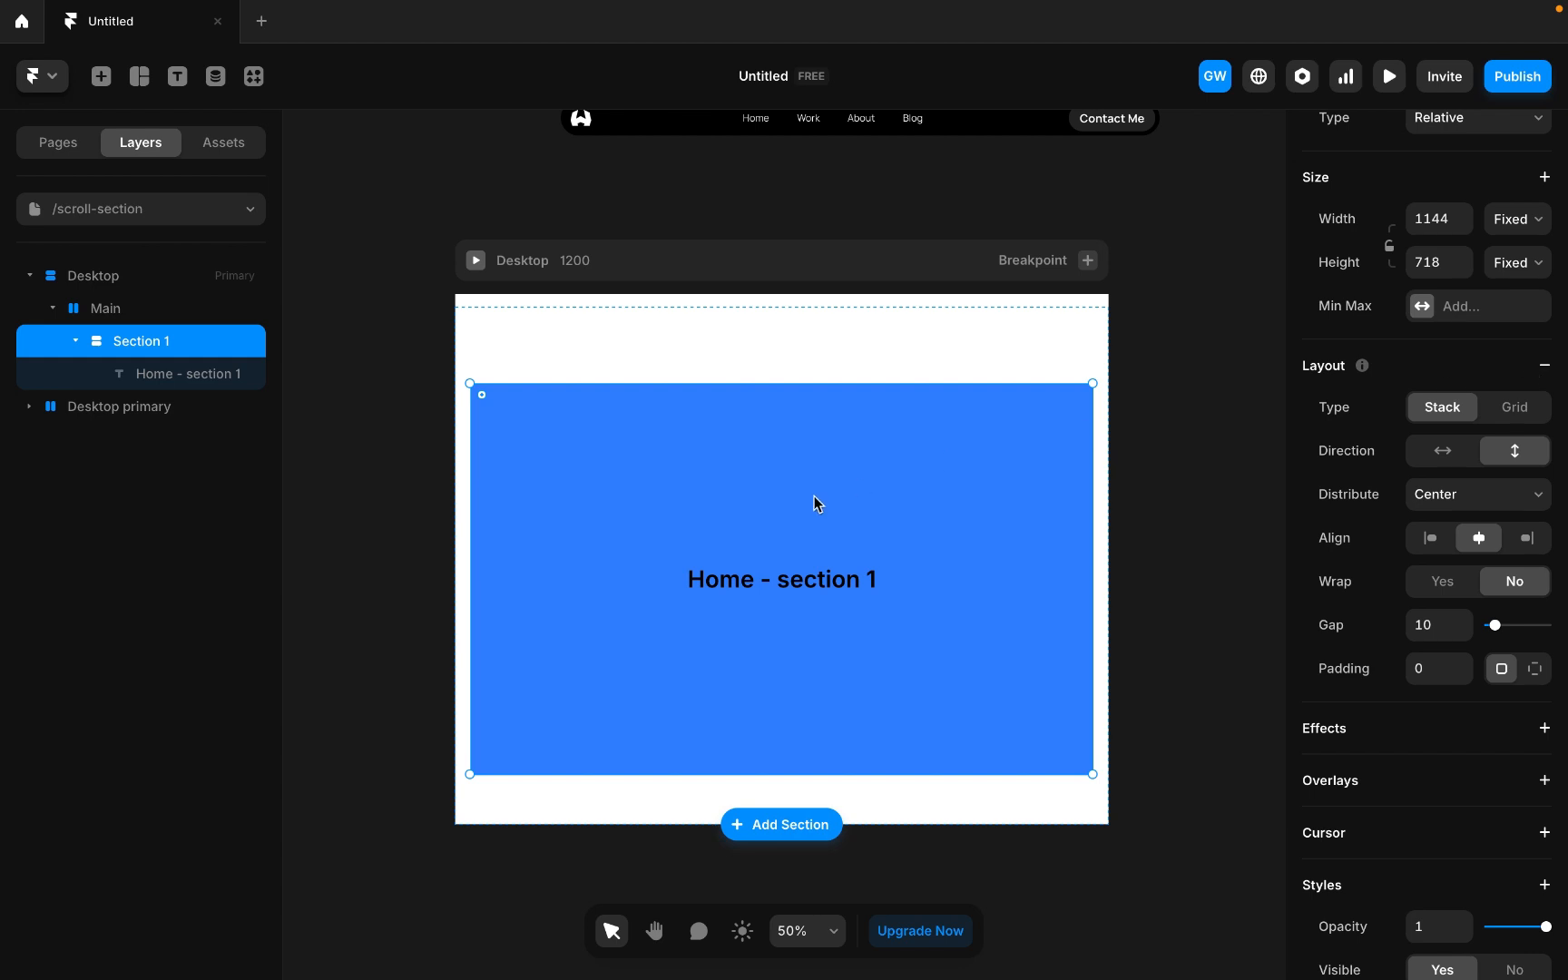
Duplicate Section 1 and switch Main's stack direction to vertical.
scroll(667, 506, down, 2)
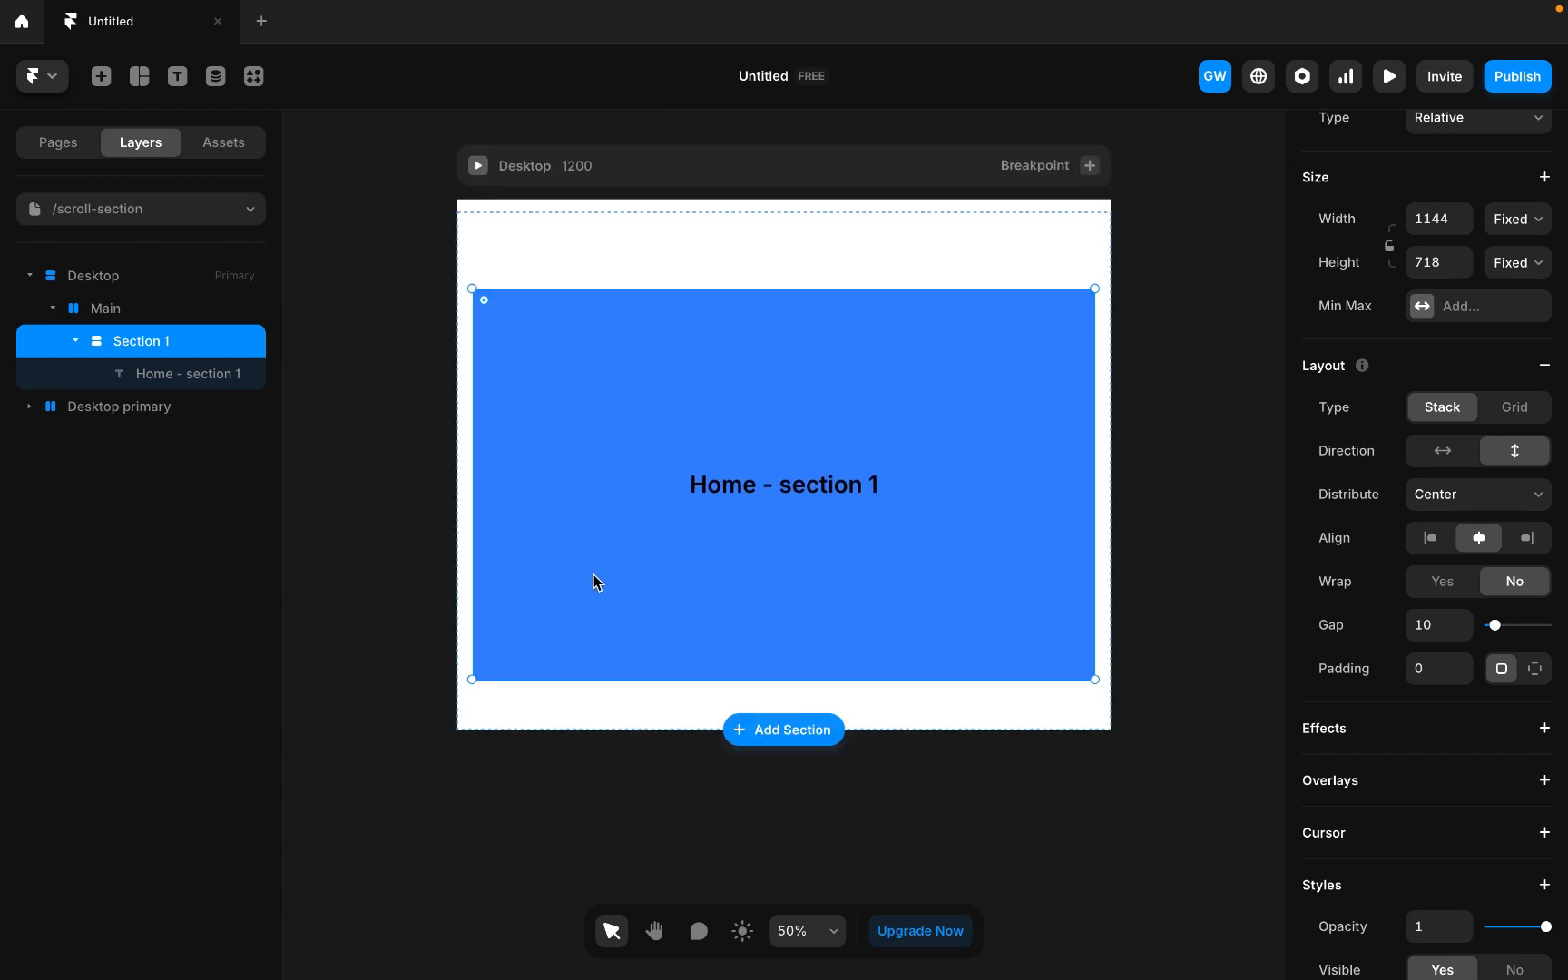
key(ctrl+d)
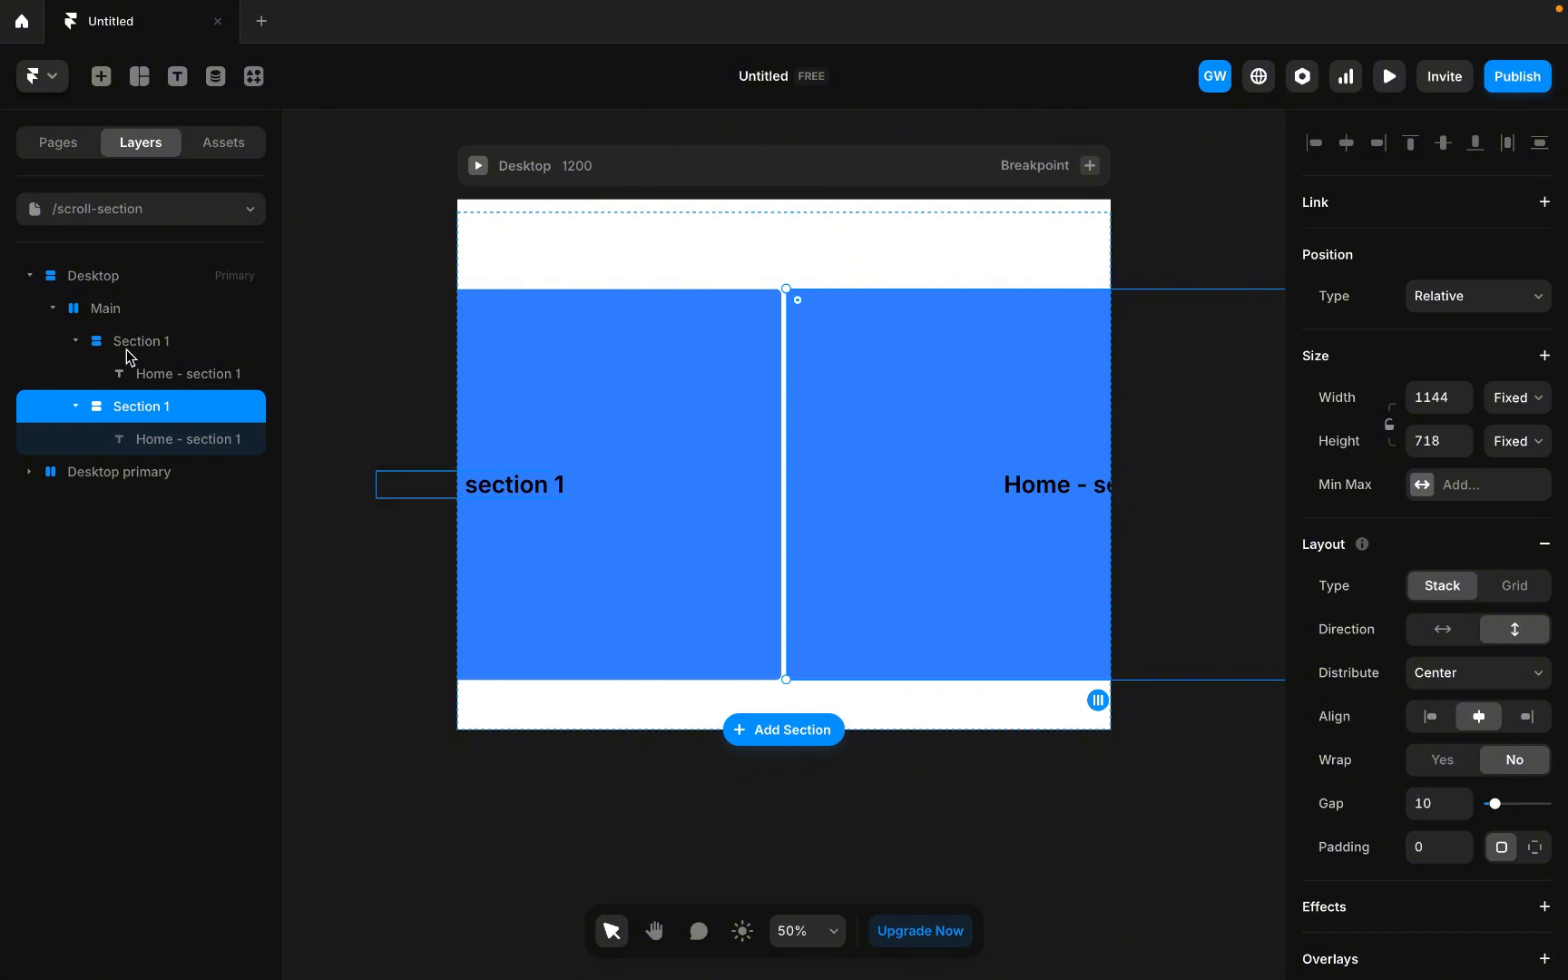
click(136, 313)
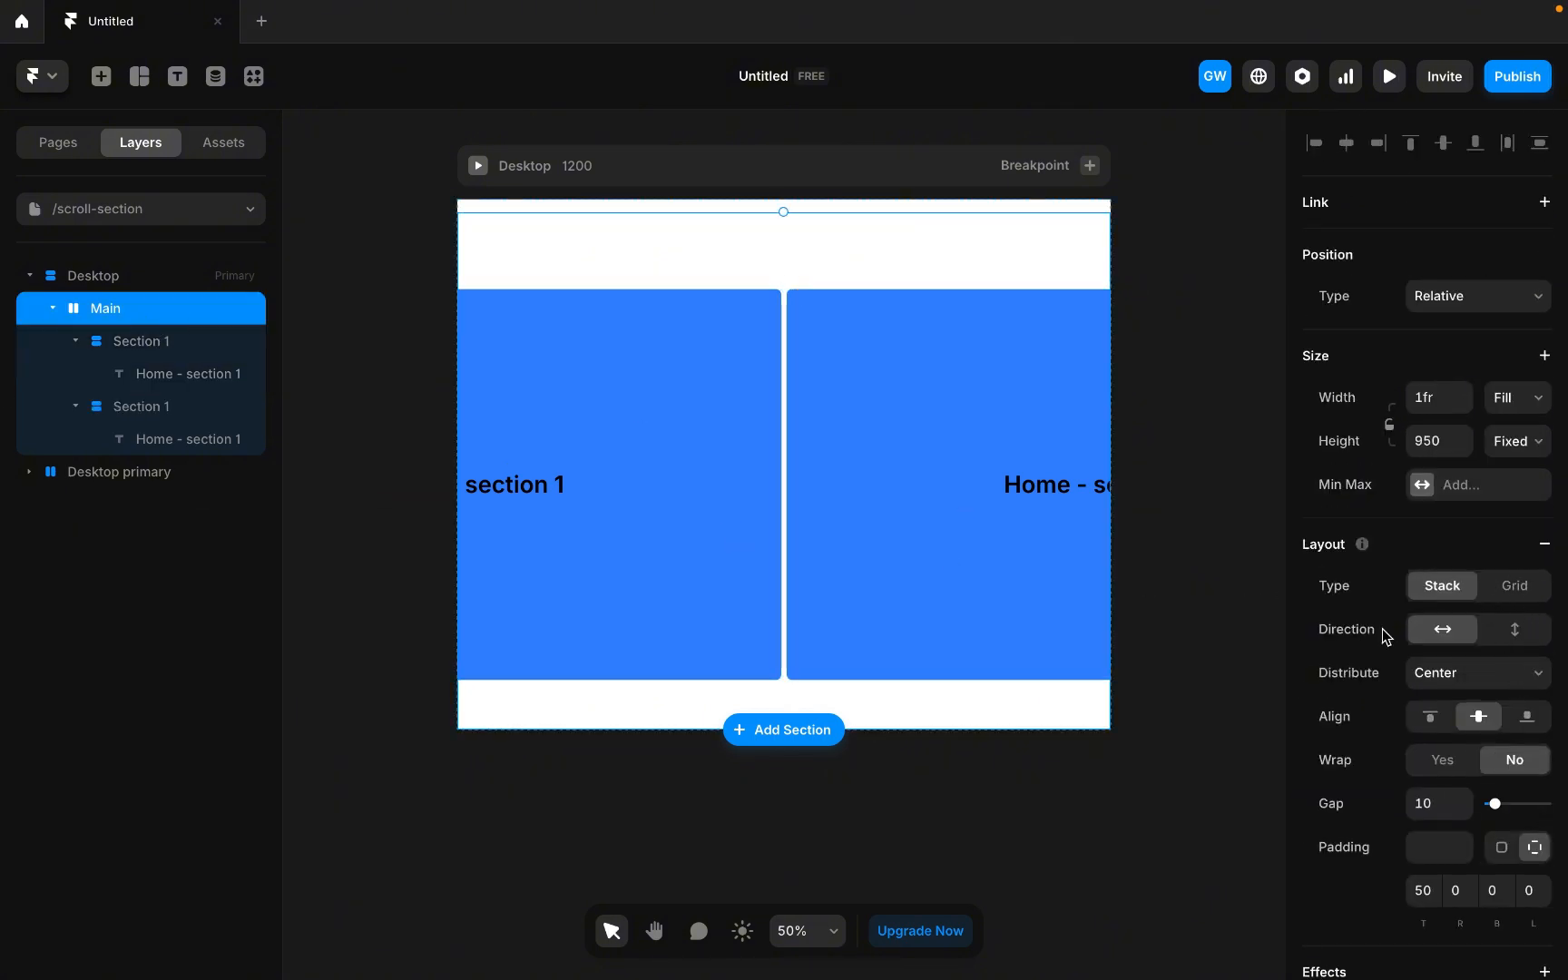
click(1514, 628)
Set Main's height to Fit Content and its stack gap to 50.
click(1529, 441)
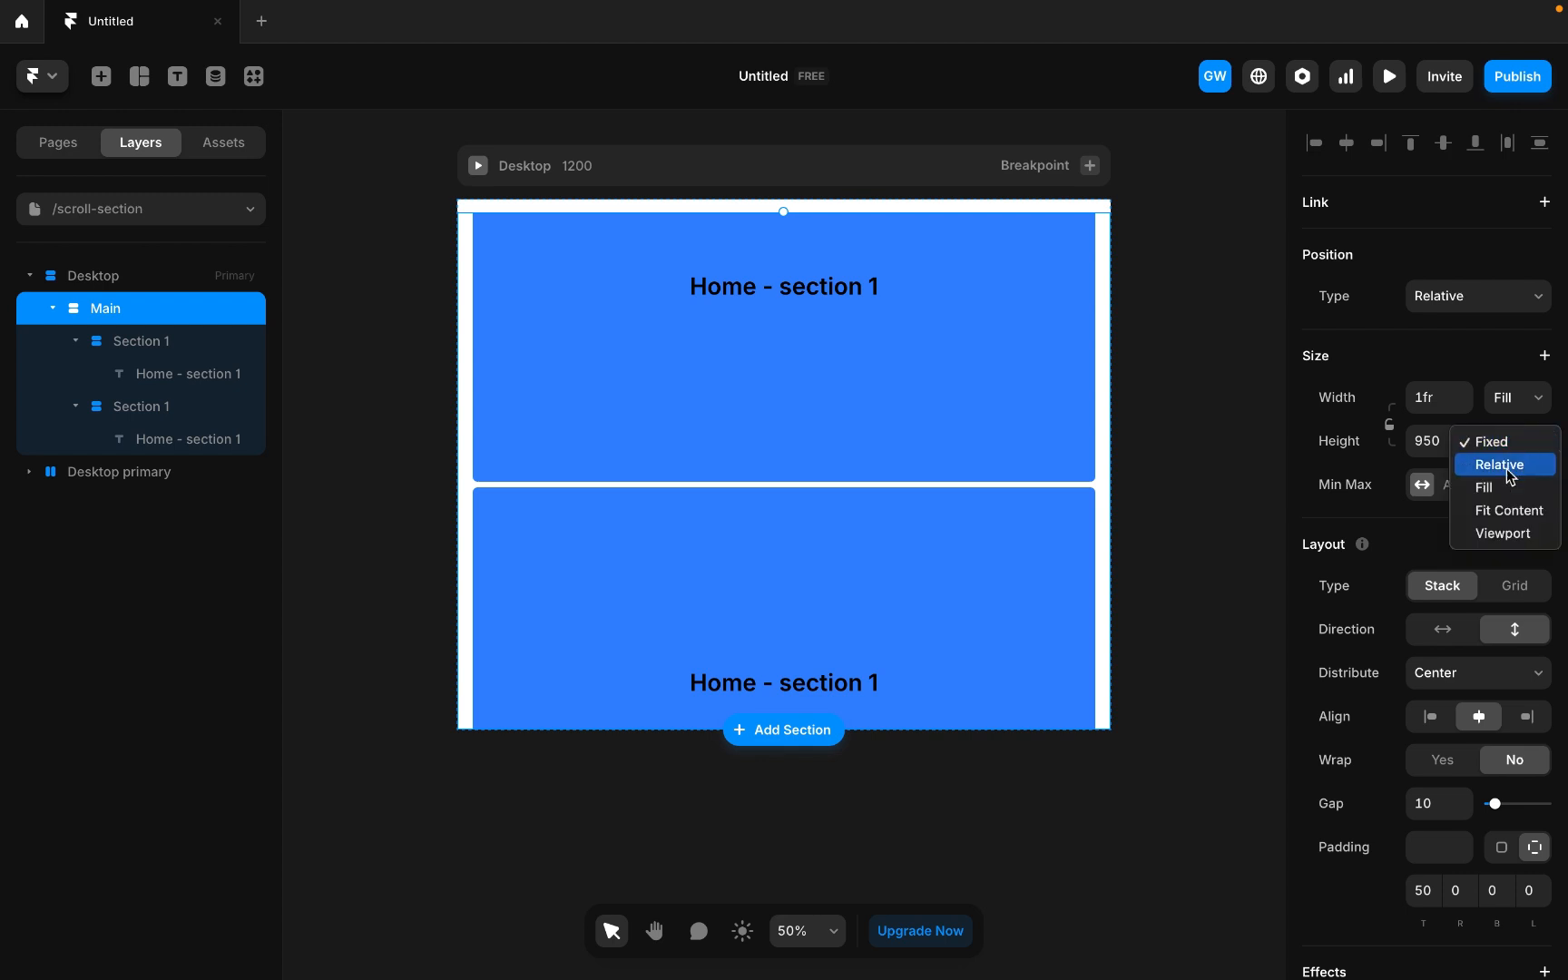
click(1507, 513)
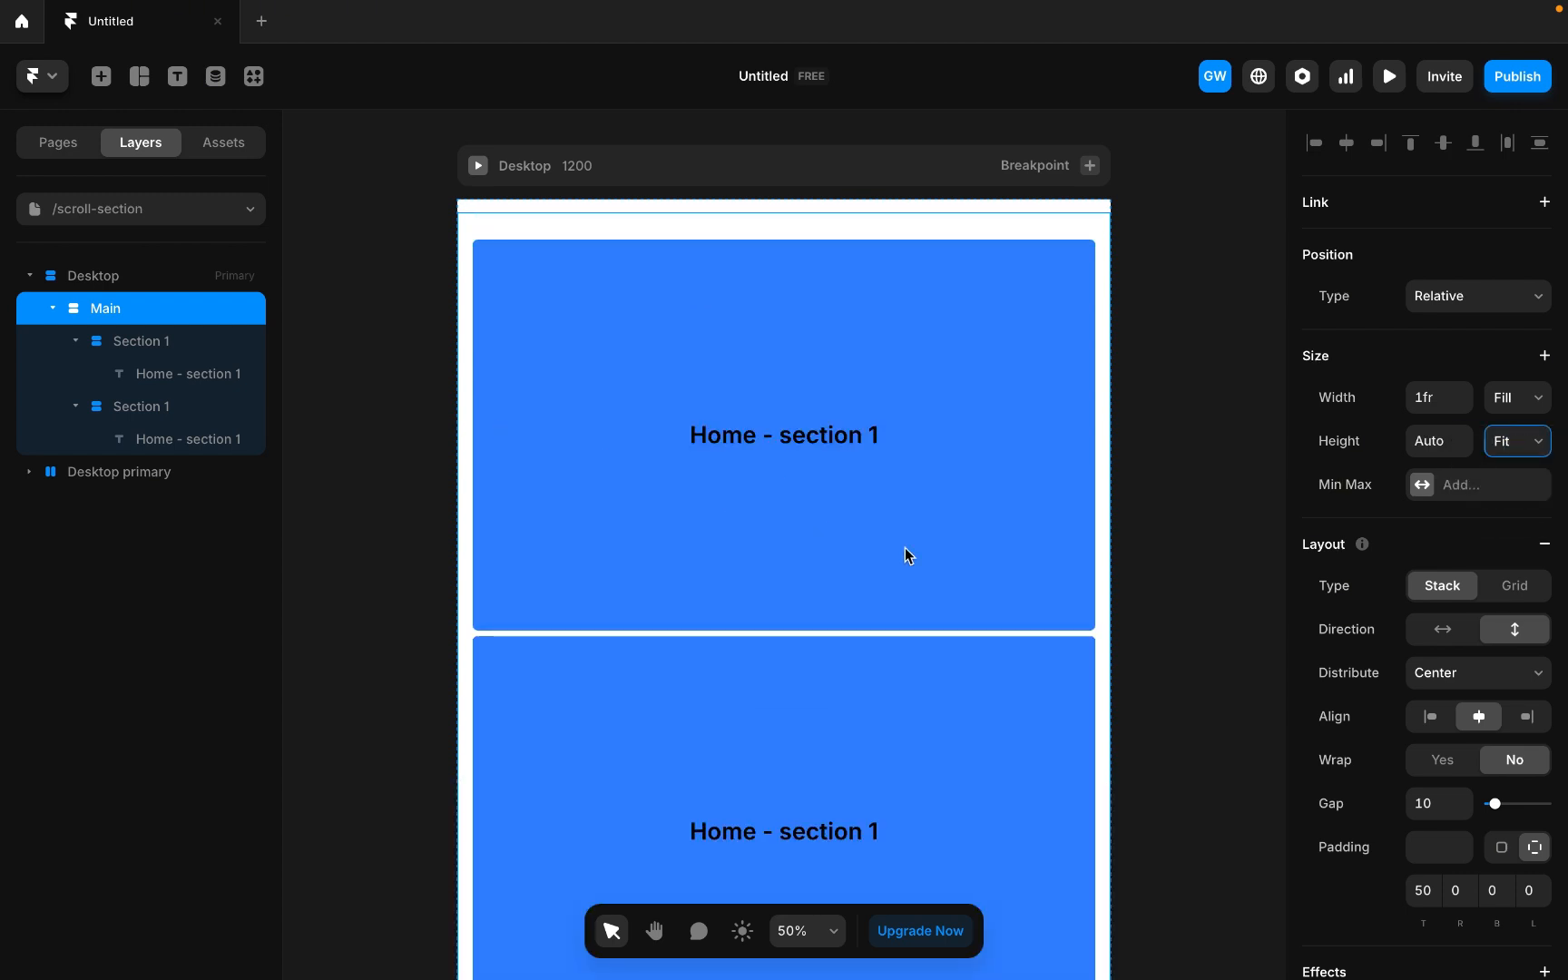
scroll(905, 547, down, 1)
drag(1497, 804, 1519, 804)
scroll(773, 577, down, 5)
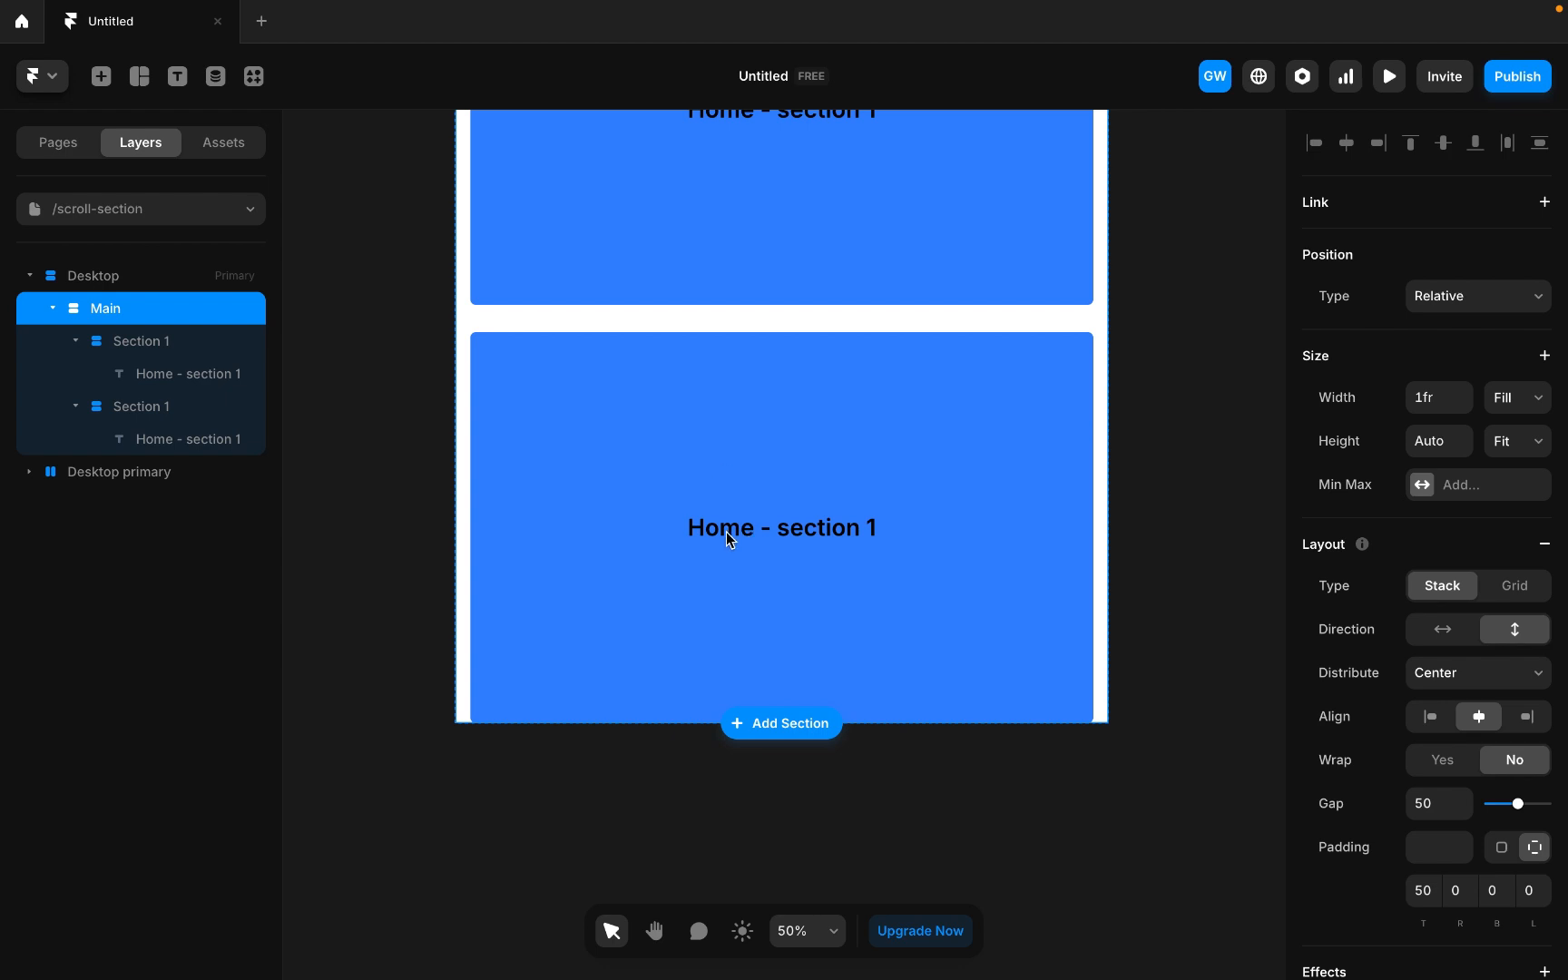
Change the second section's label text to About - section 1.
click(161, 414)
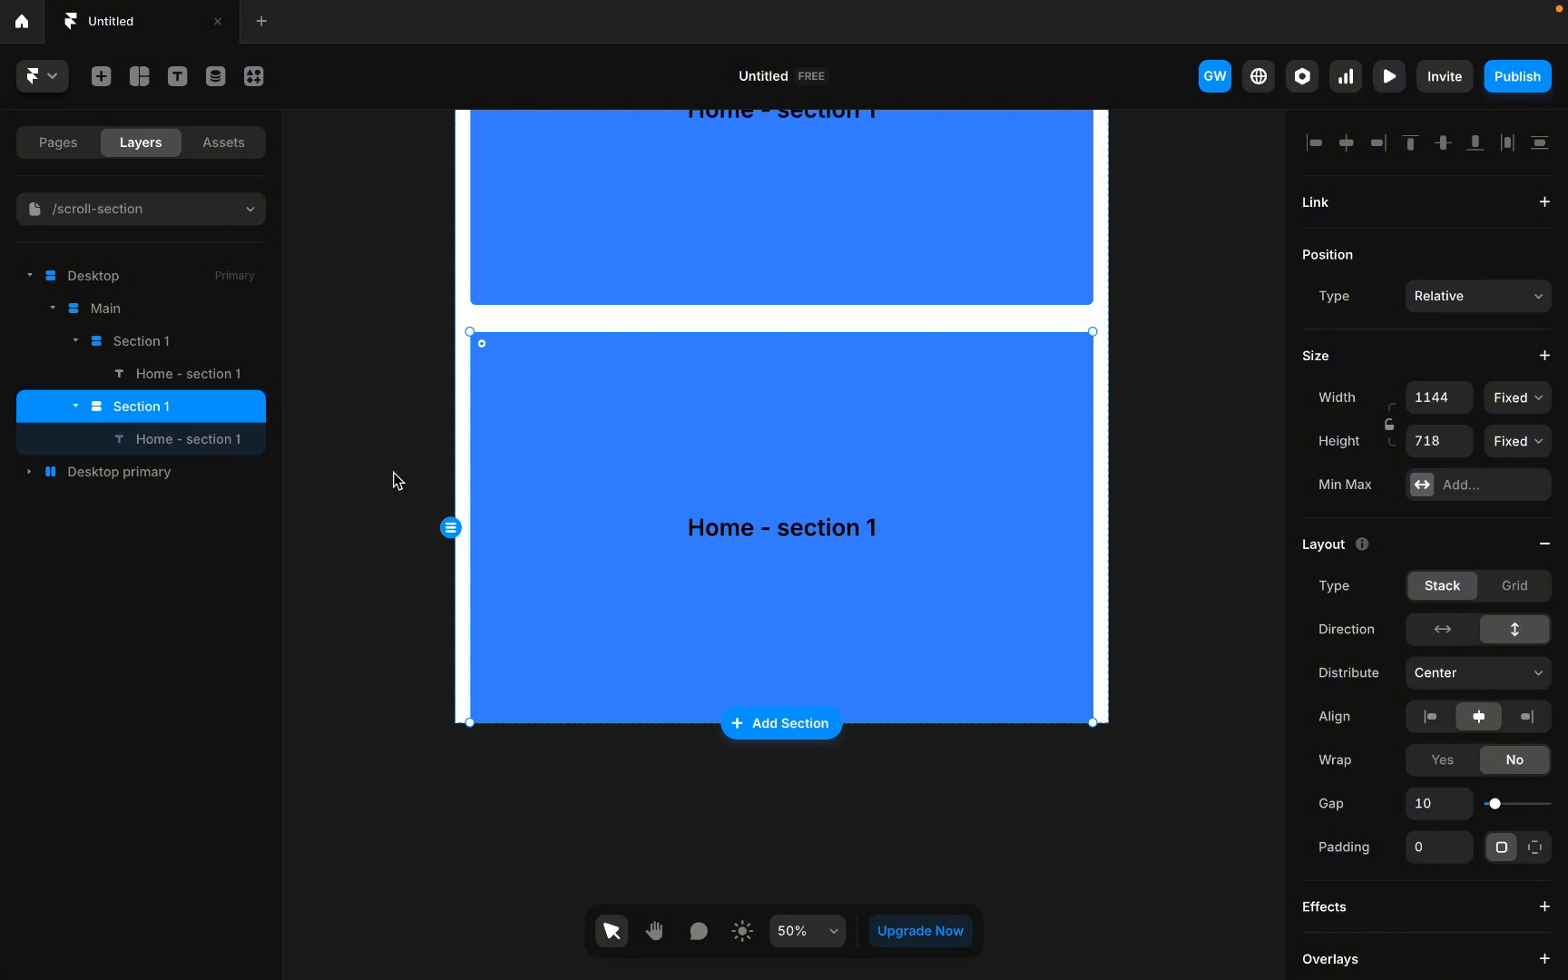
click(240, 443)
double_click(737, 528)
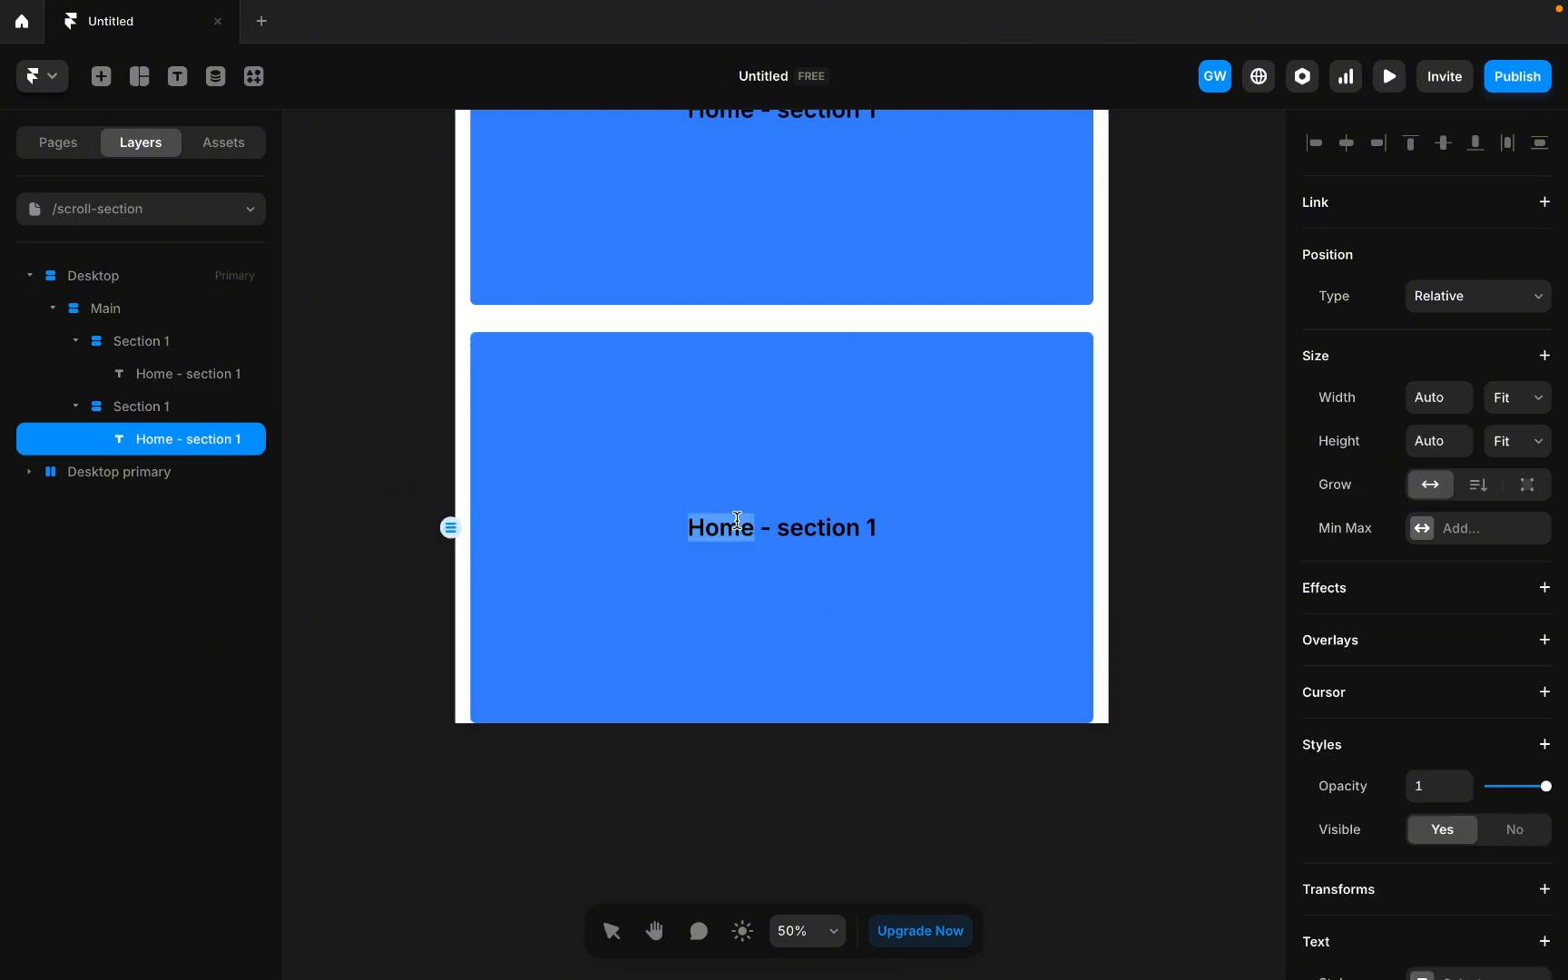
text(About)
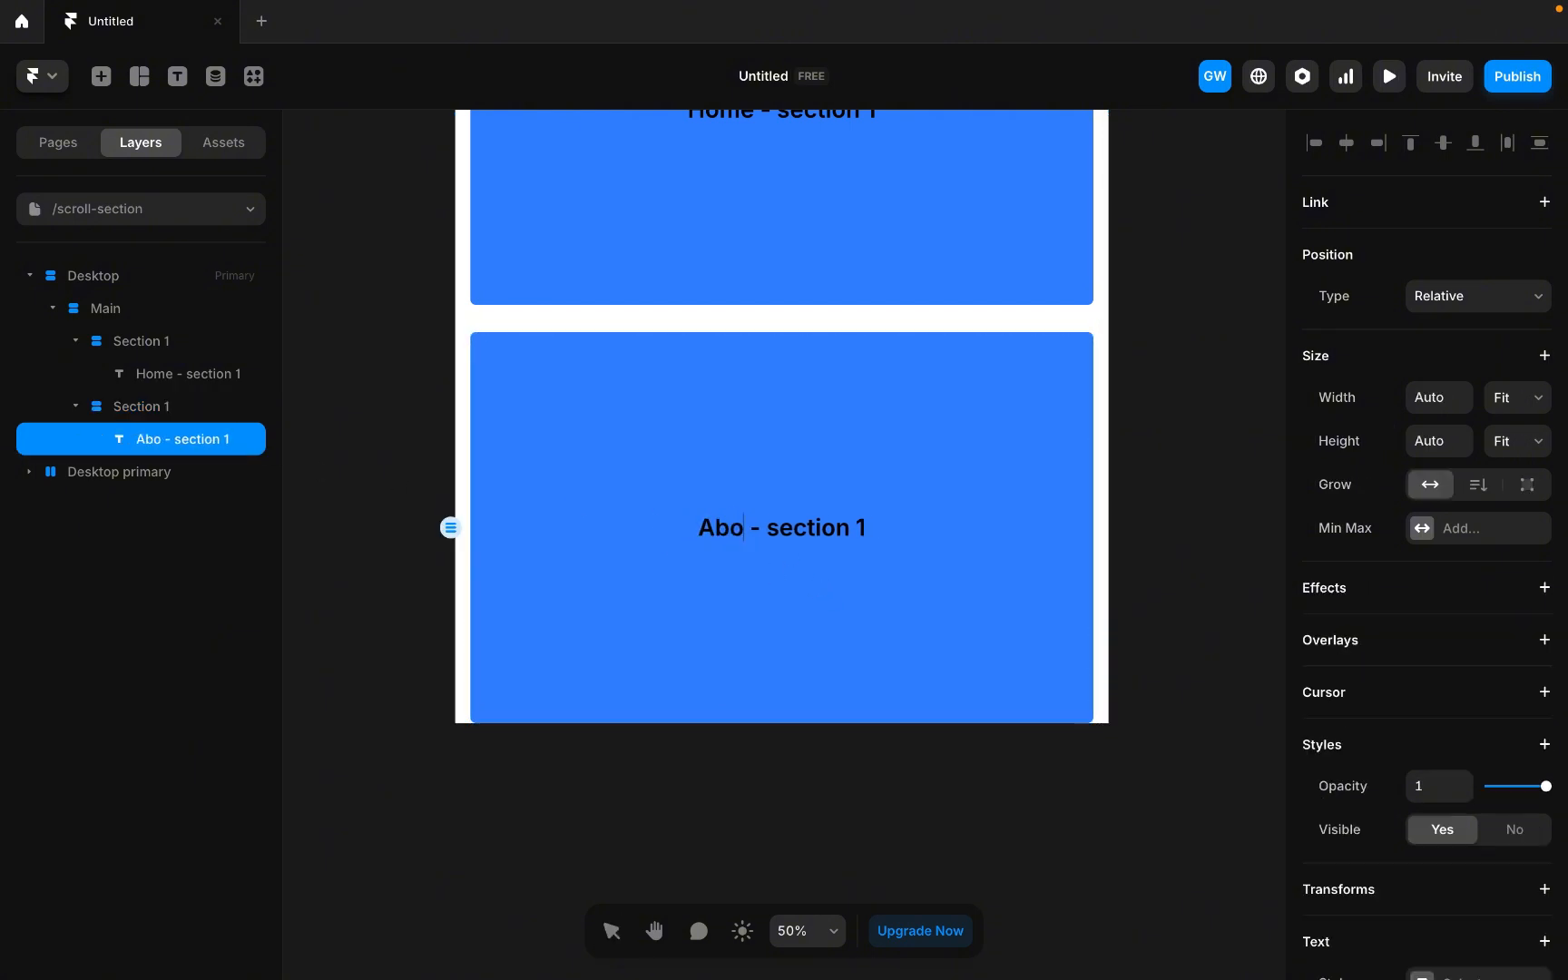
click(839, 587)
Set the second section's fill colour to #7CFF78.
click(454, 522)
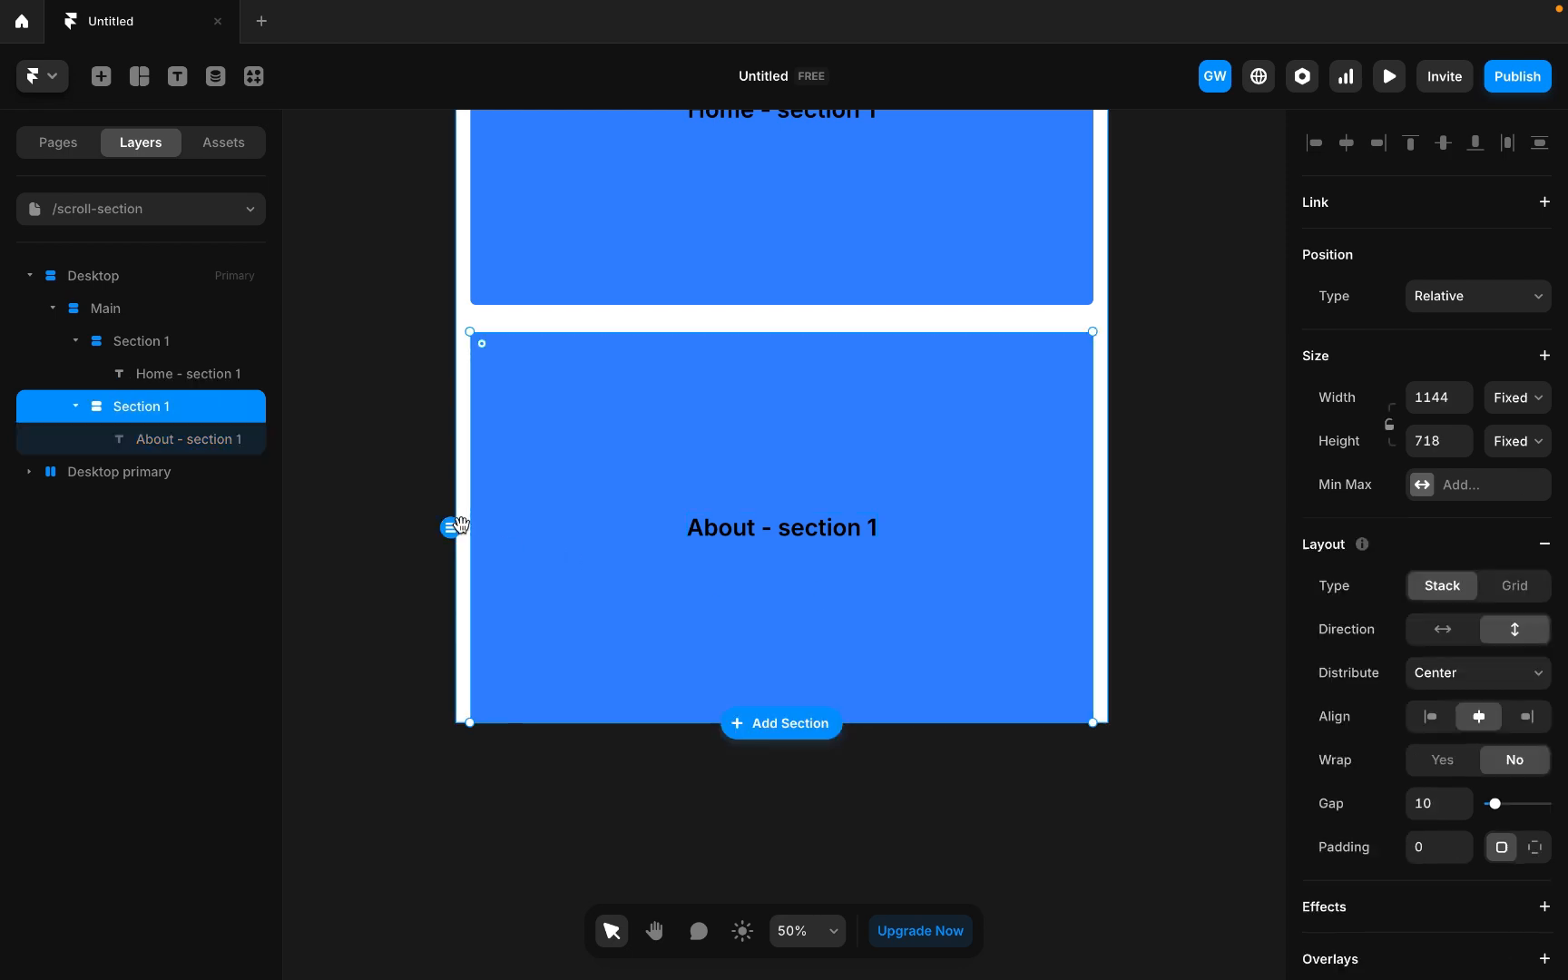
scroll(1488, 744, down, 5)
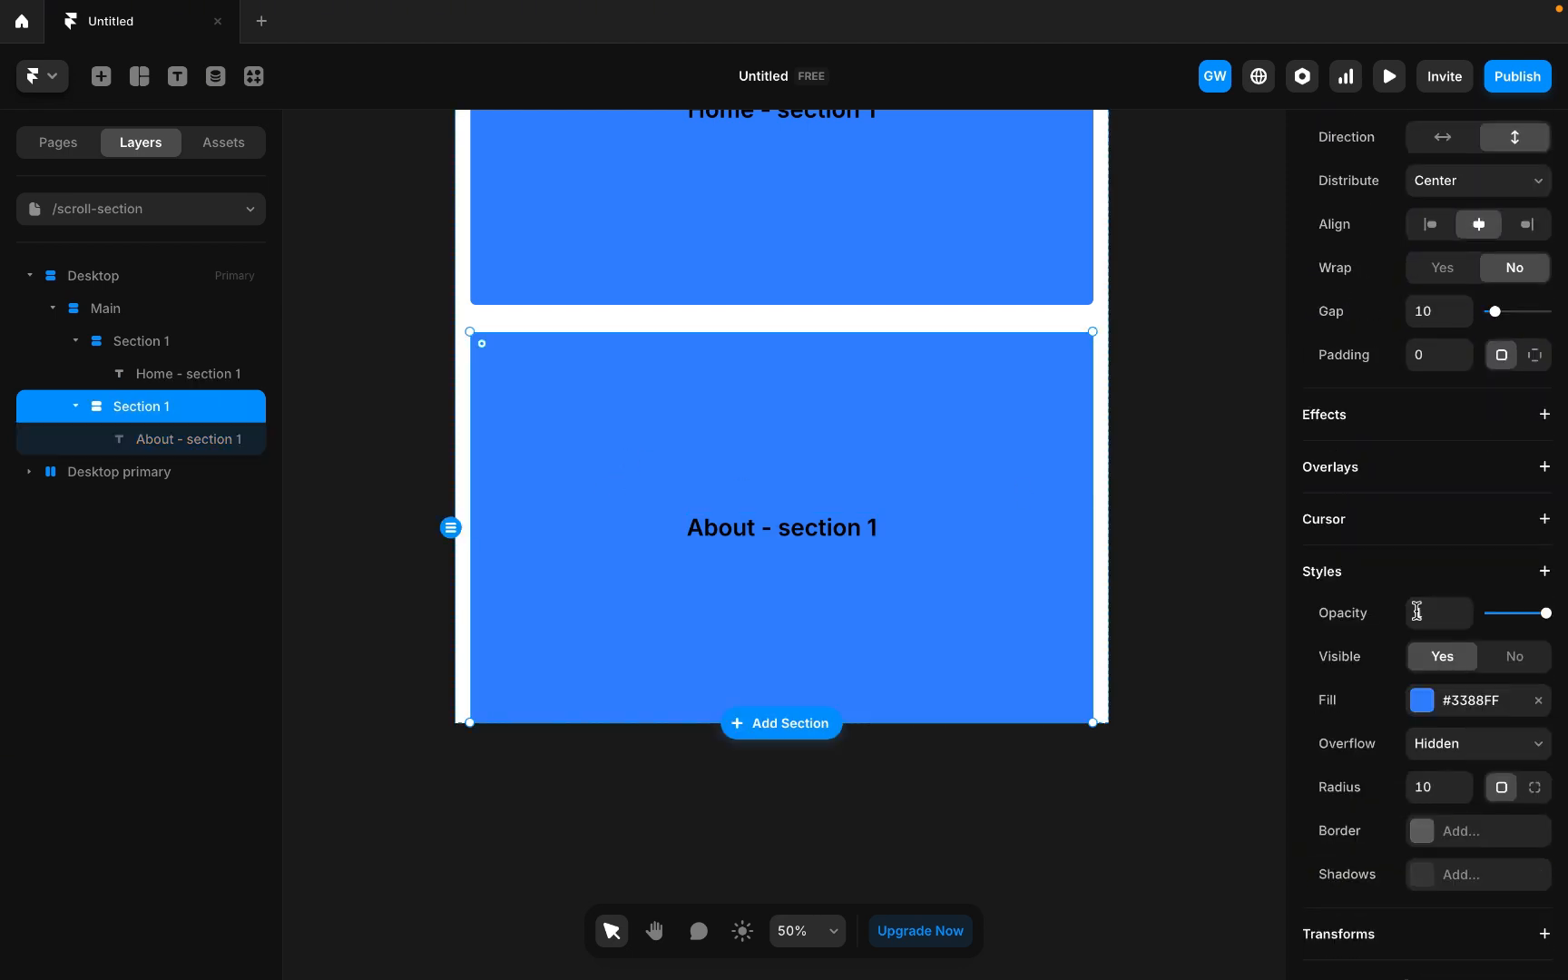
click(1422, 702)
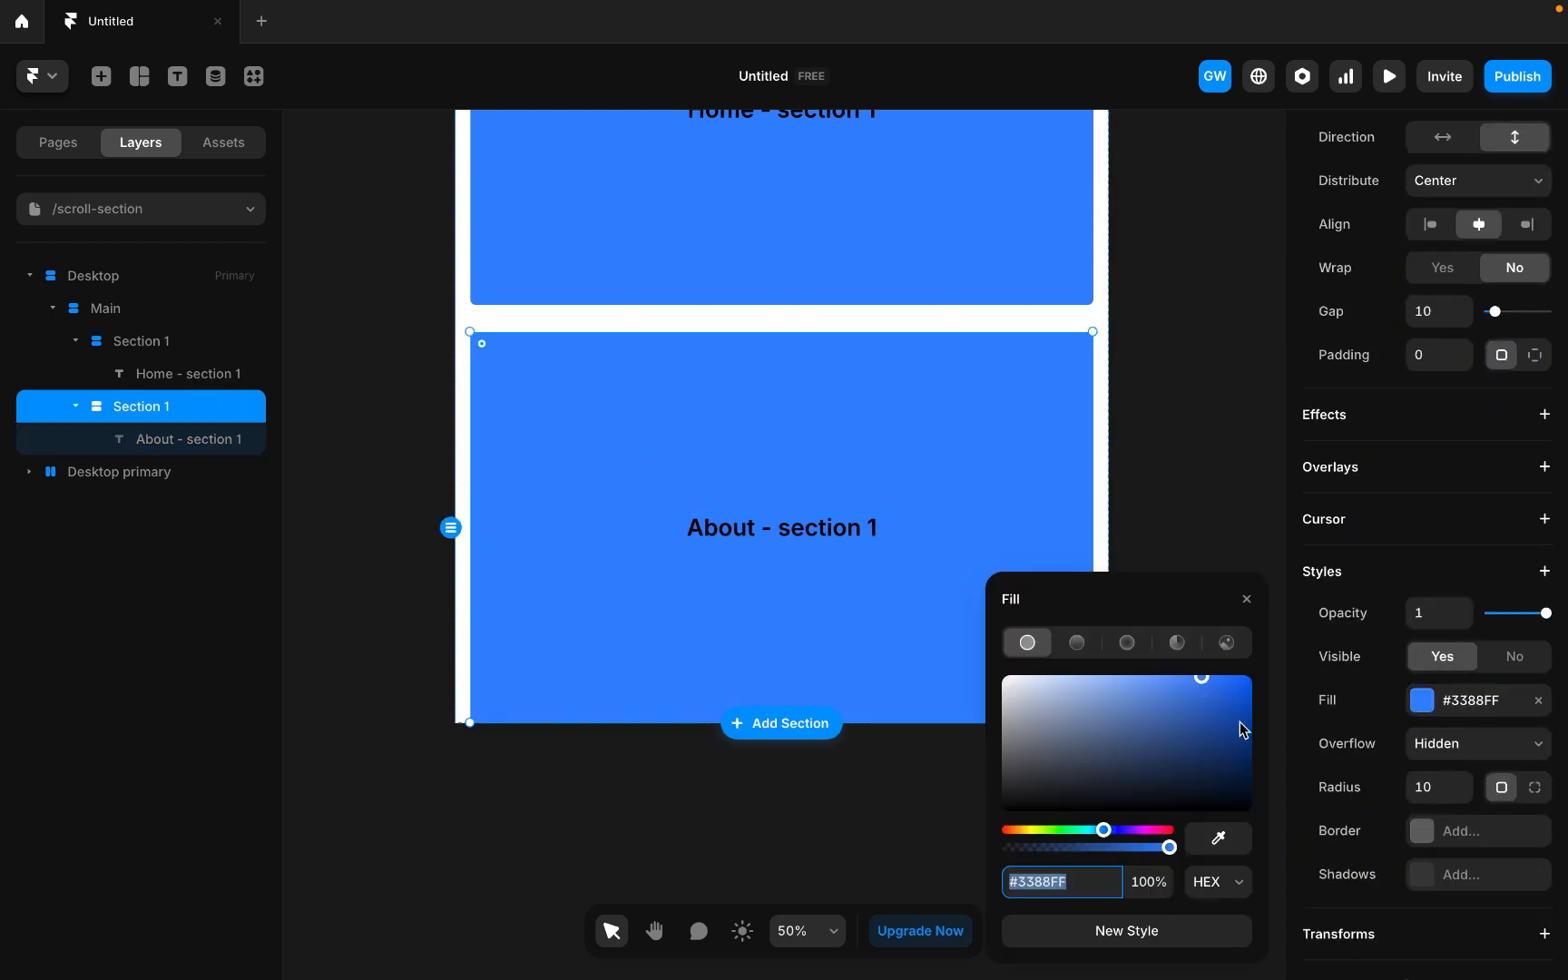
click(1018, 830)
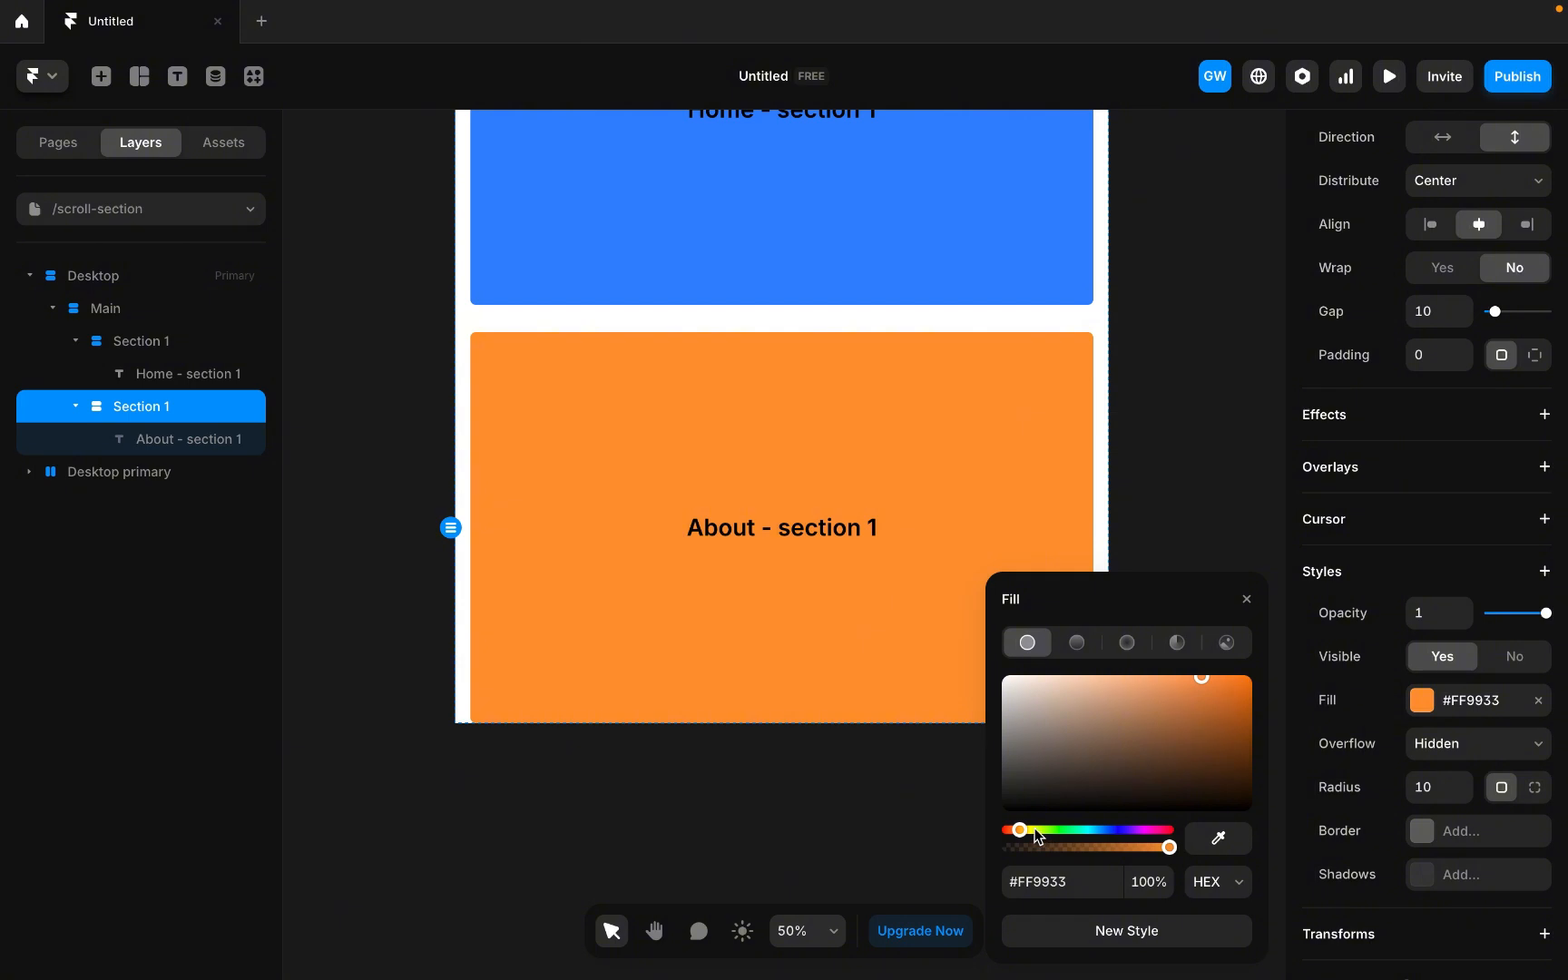
drag(1038, 833, 1060, 831)
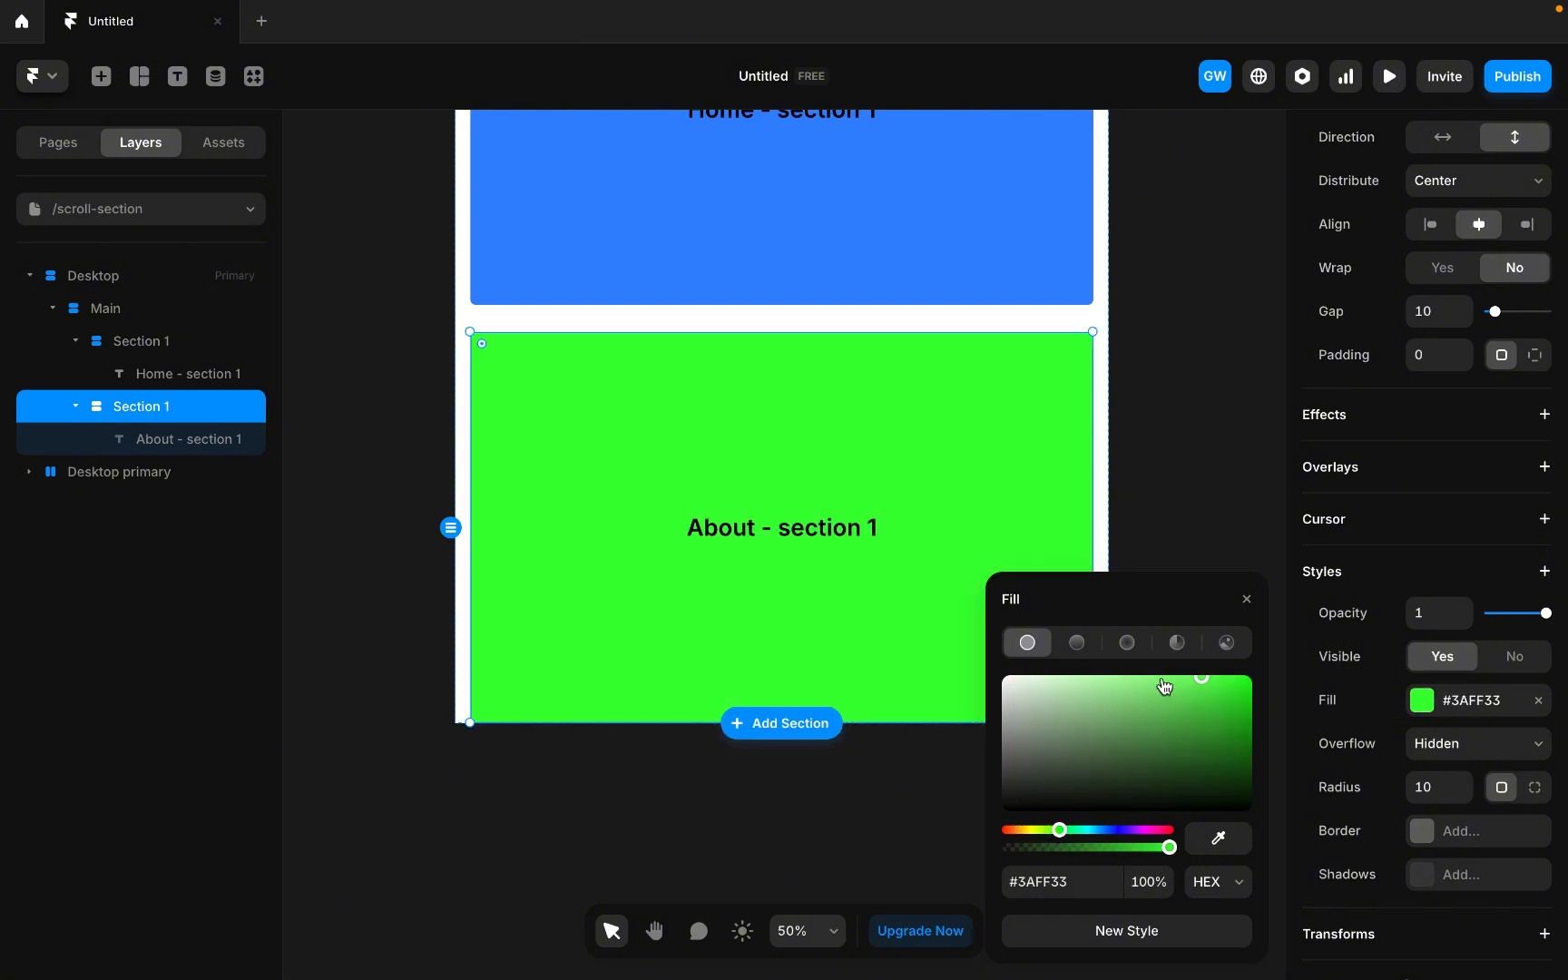
drag(1165, 686, 1135, 679)
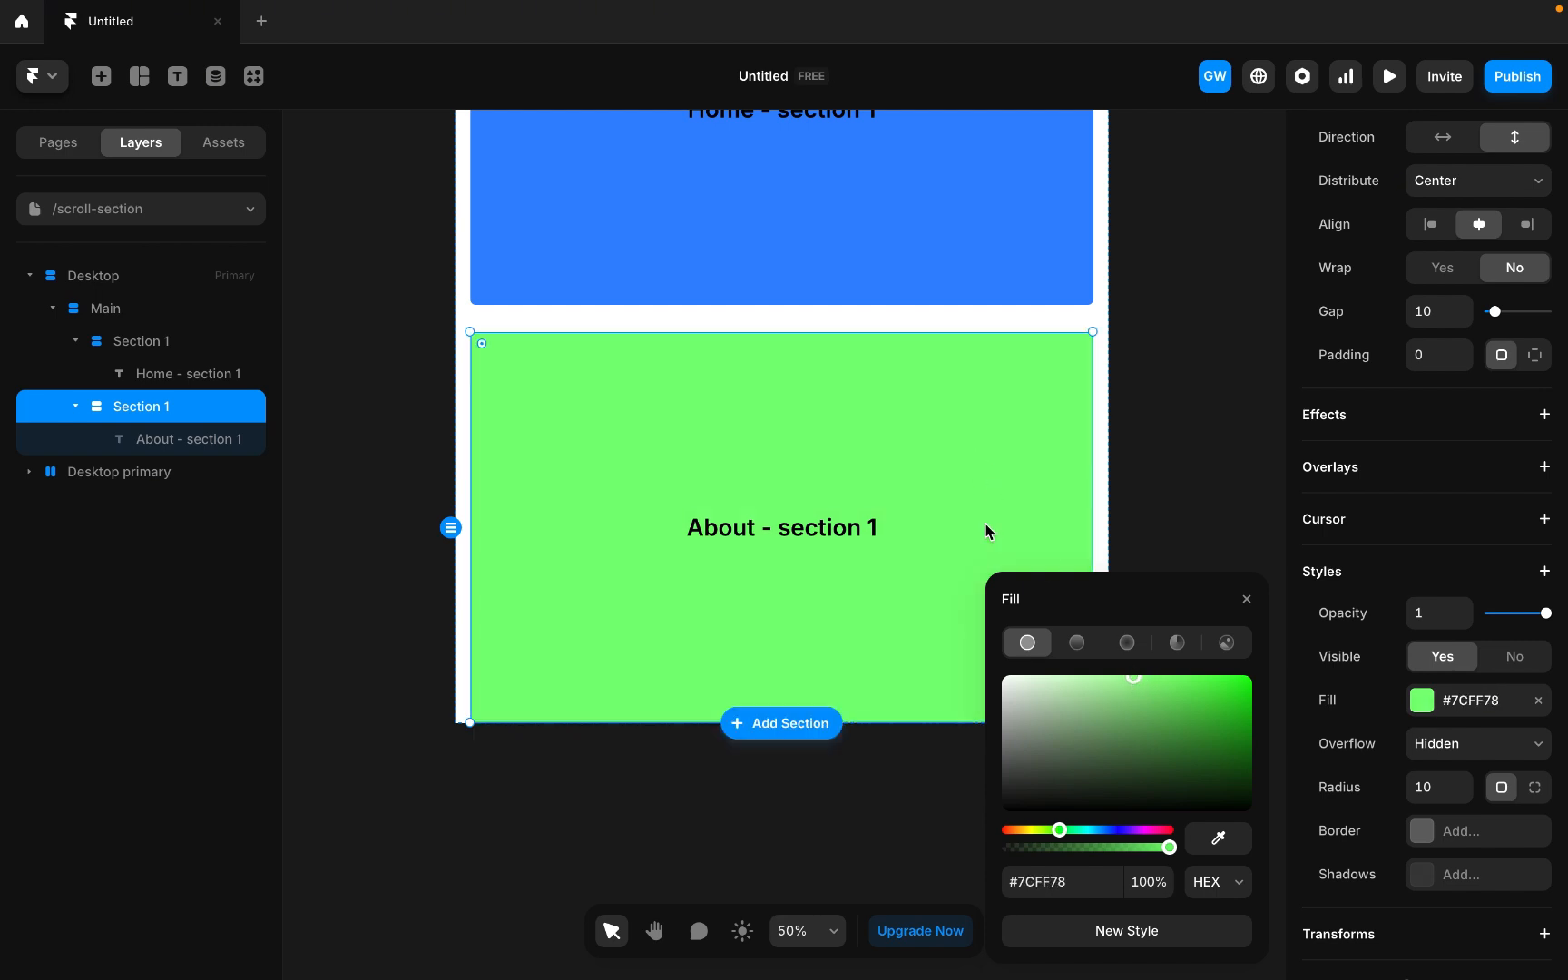
Duplicate the second section and set the copy's fill colour to #FF9178.
scroll(788, 326, down, 2)
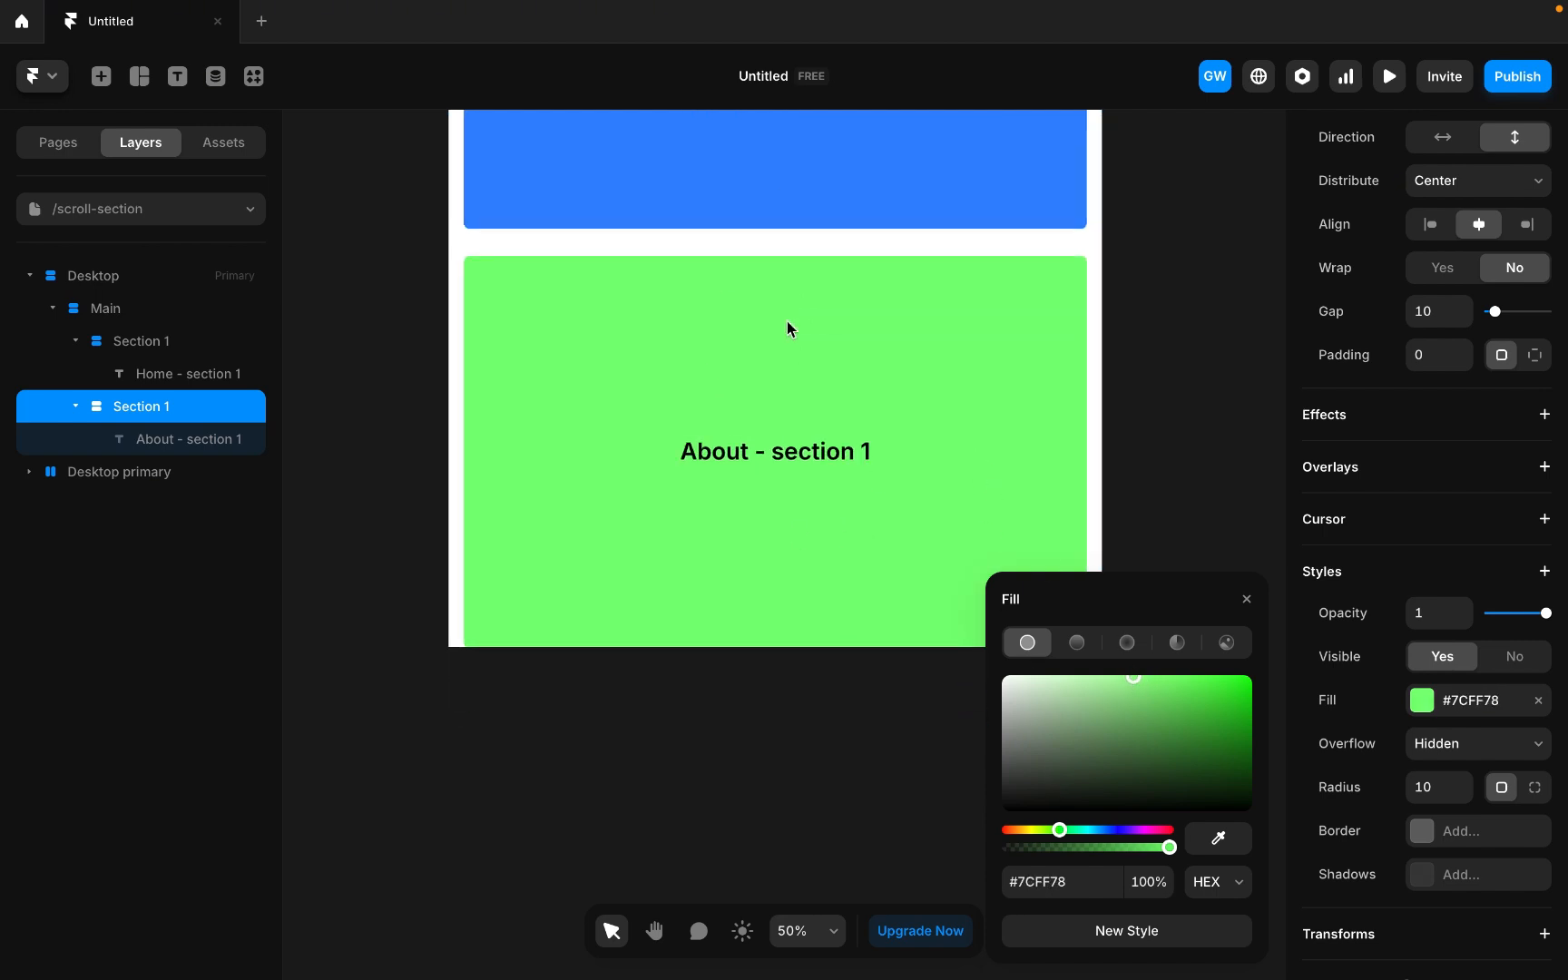
key(super+d)
scroll(837, 581, down, 3)
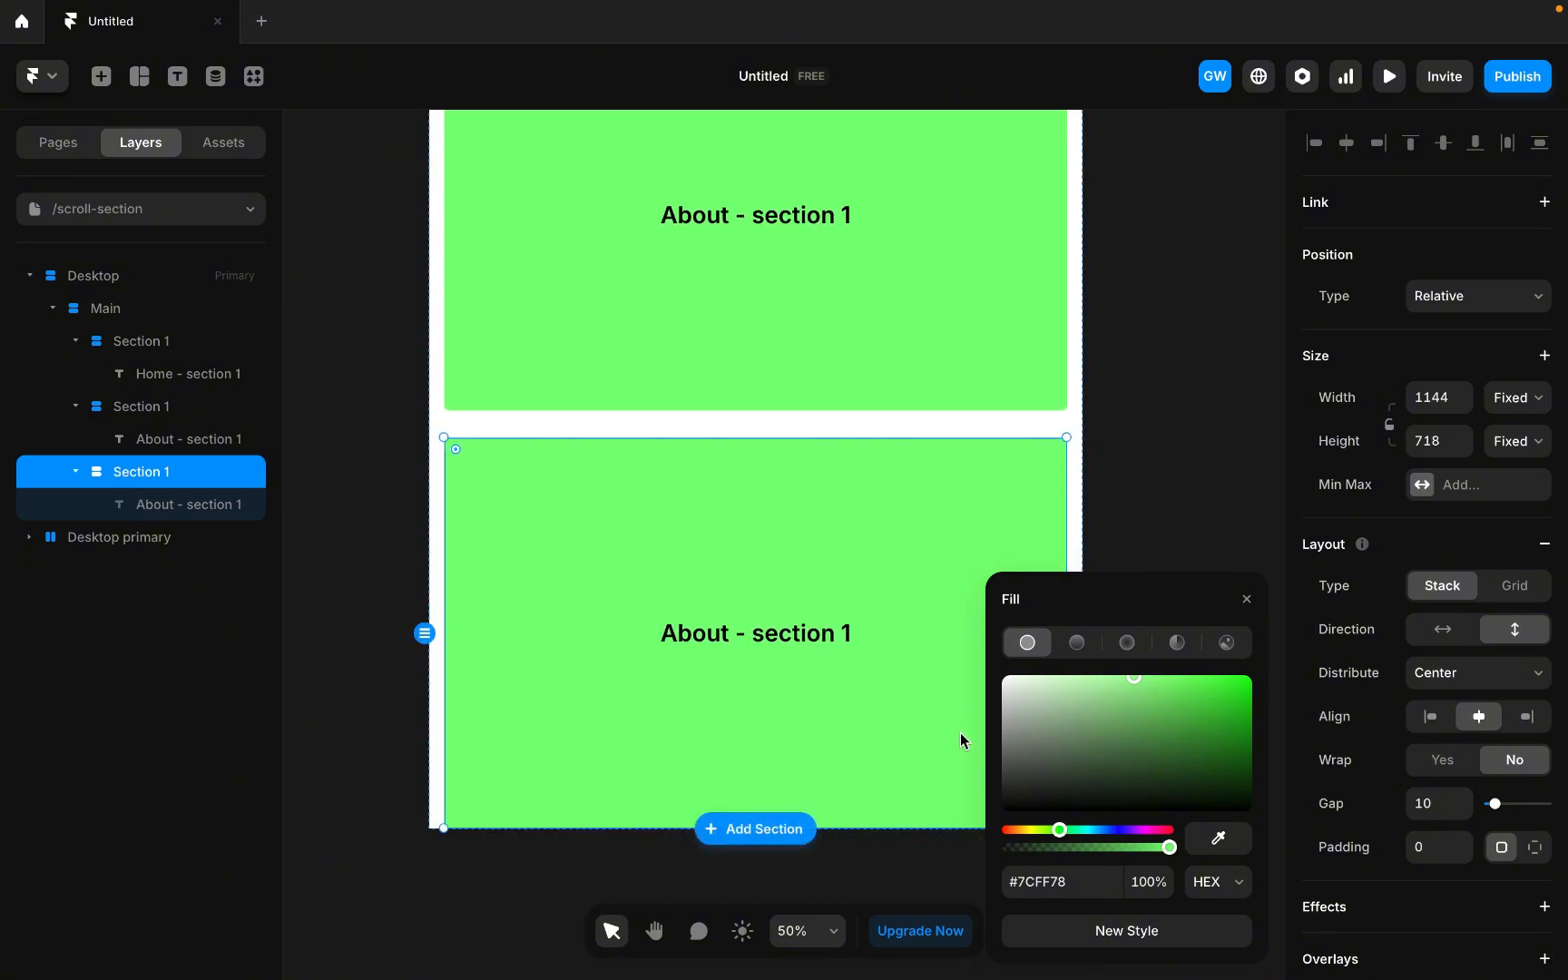
drag(1076, 837, 1007, 833)
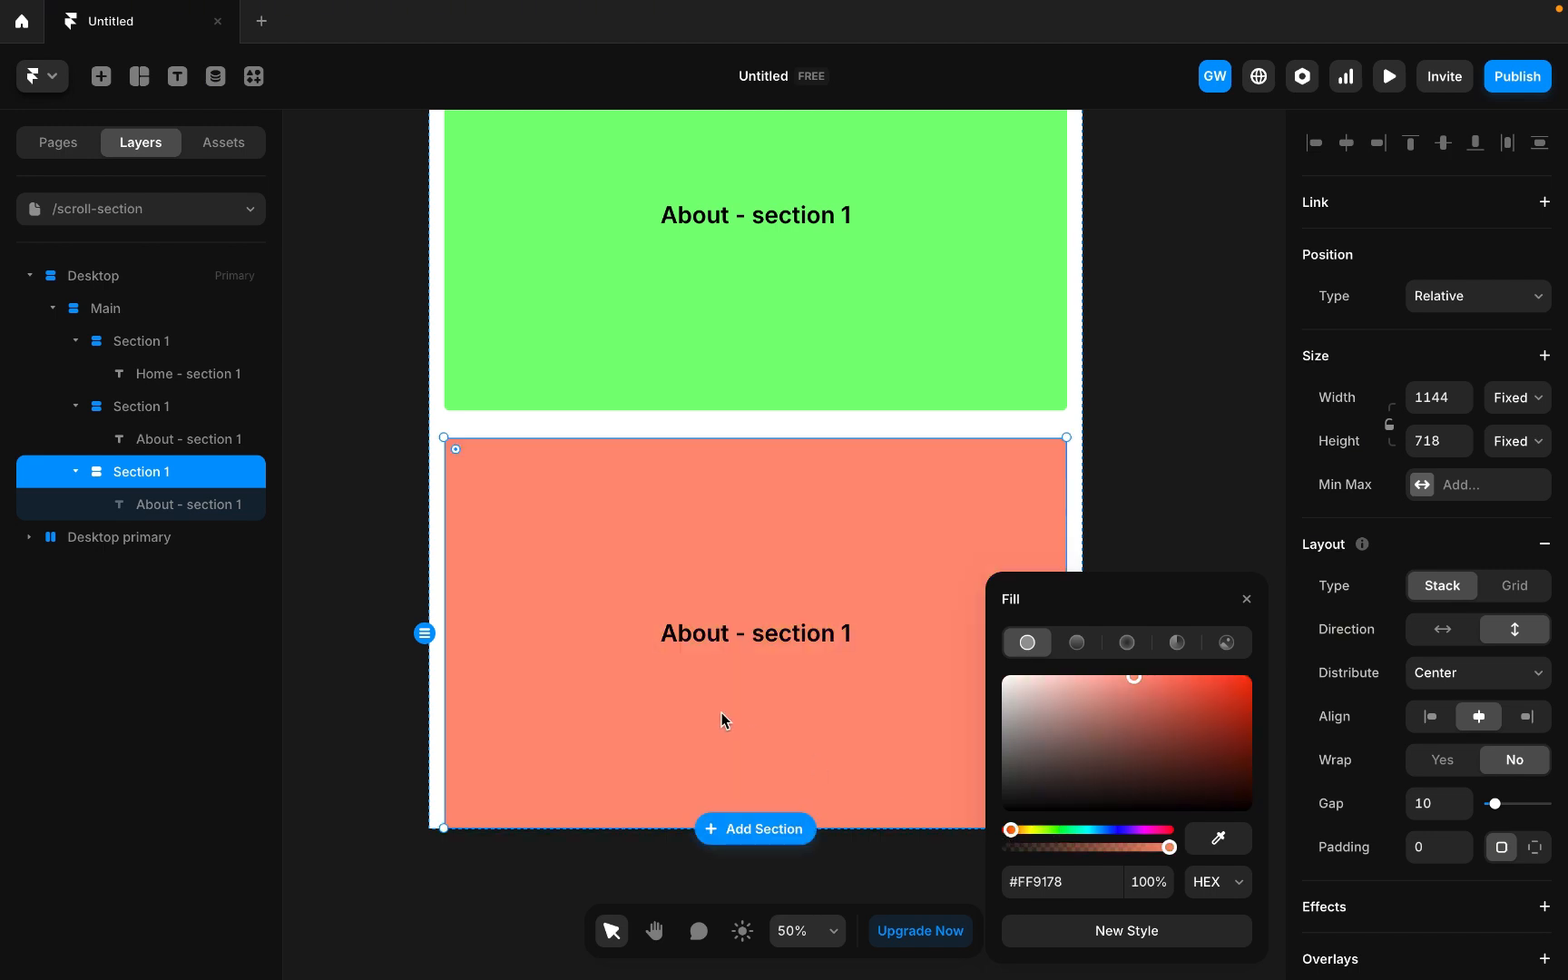
Duplicate the third section and set the new copy's fill colour to #F678FF.
key(ctrl+d)
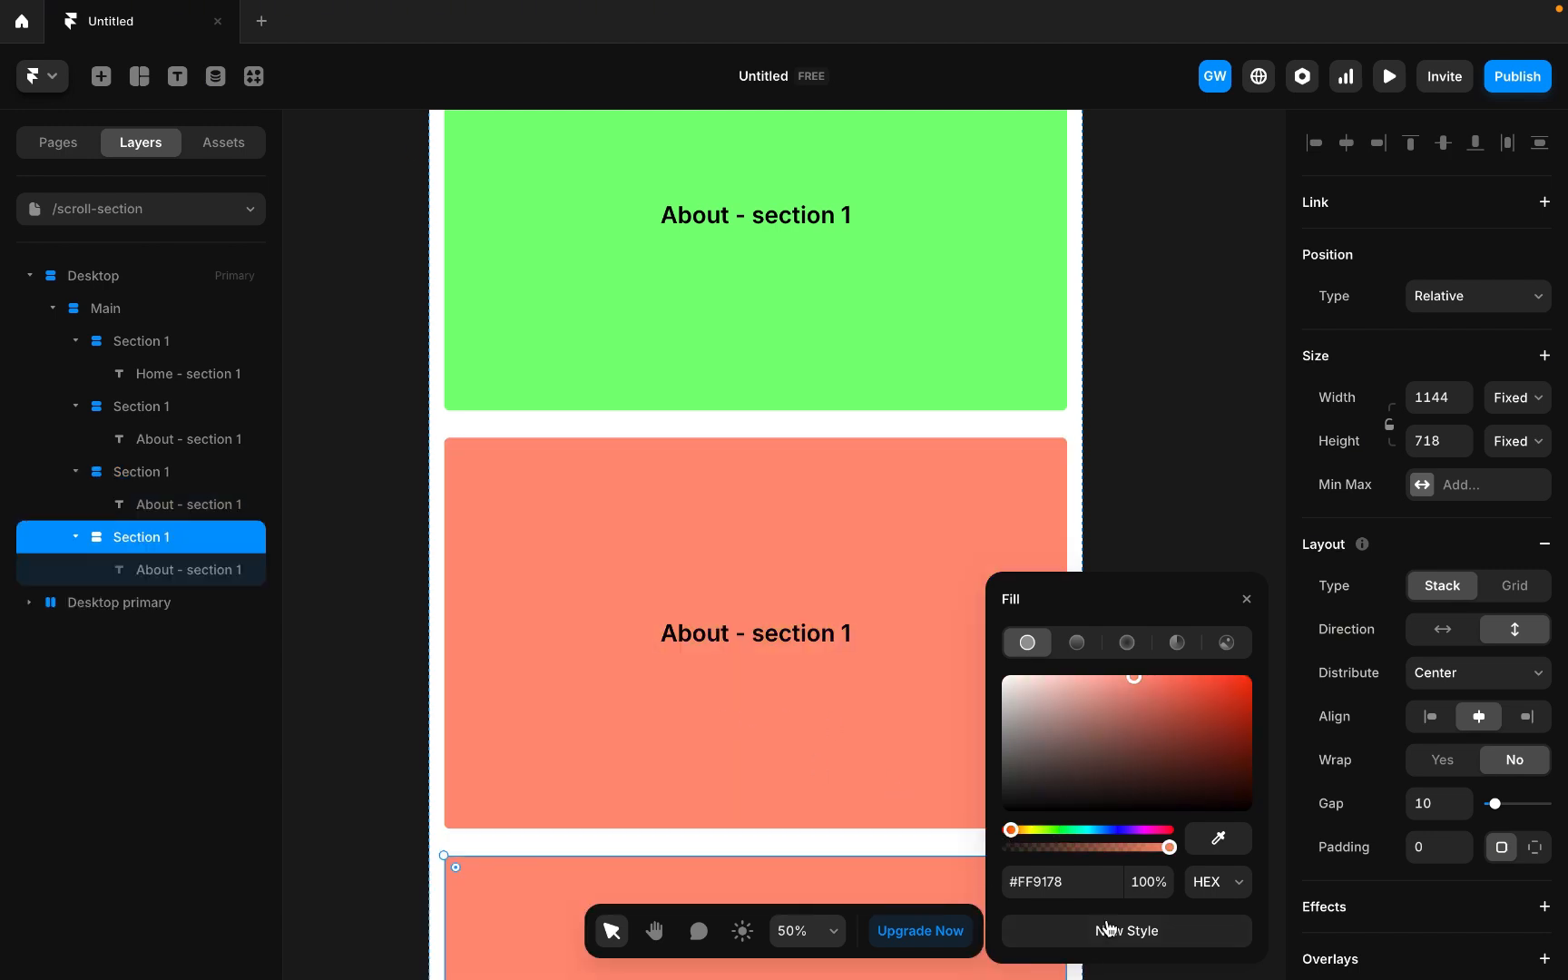
click(1143, 832)
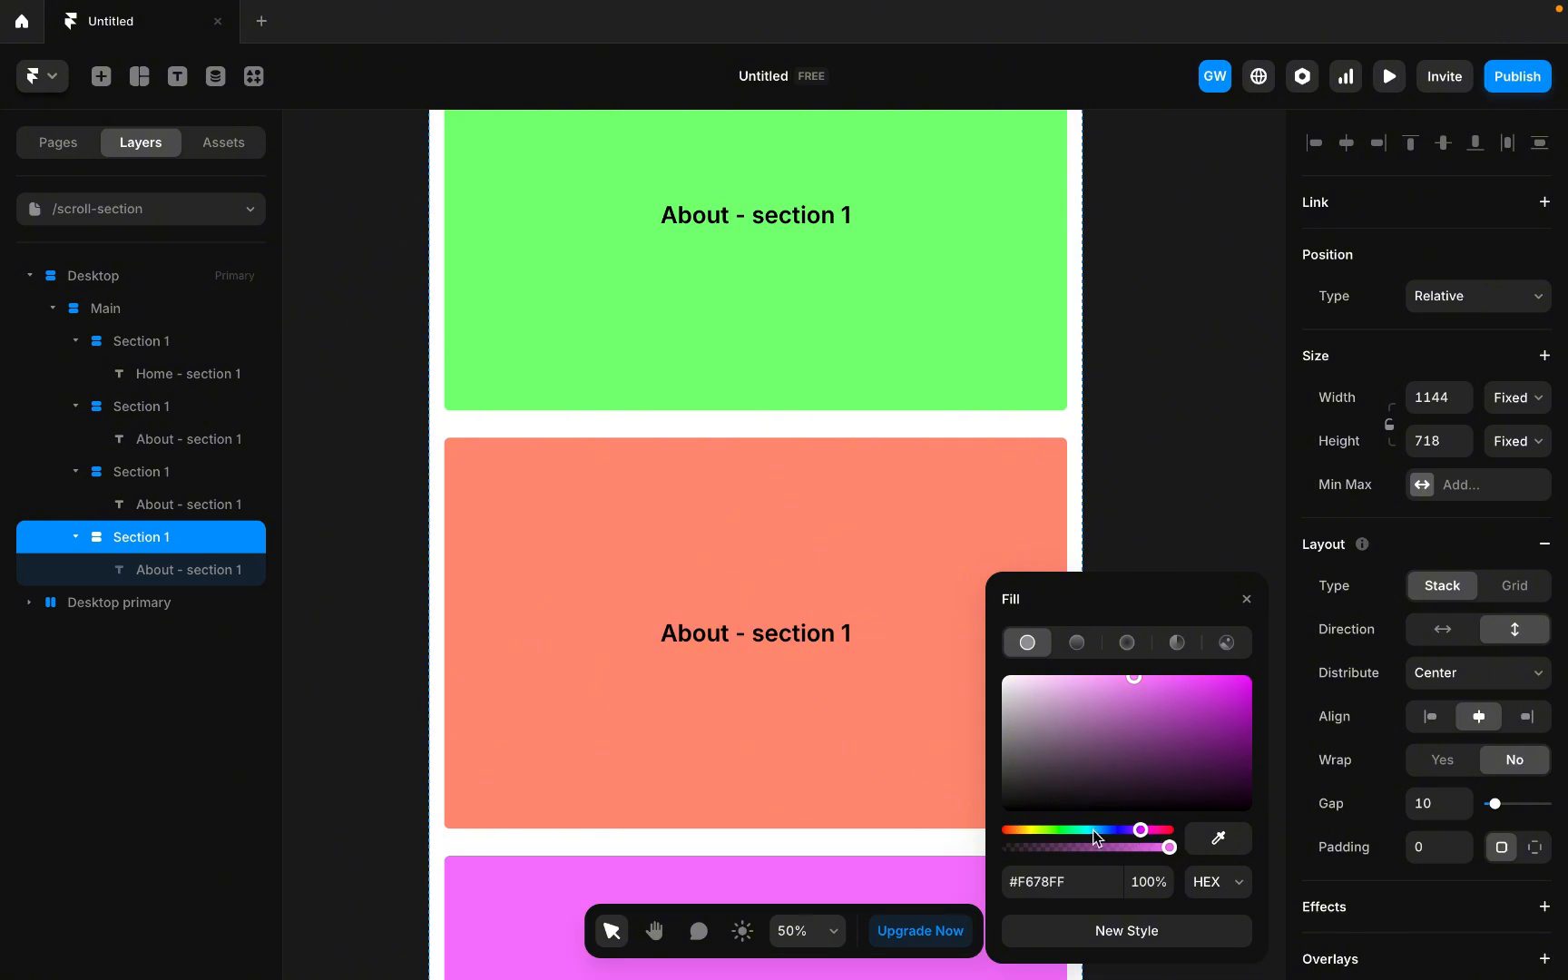
scroll(667, 634, down, 5)
scroll(668, 634, up, 10)
scroll(668, 634, down, 3)
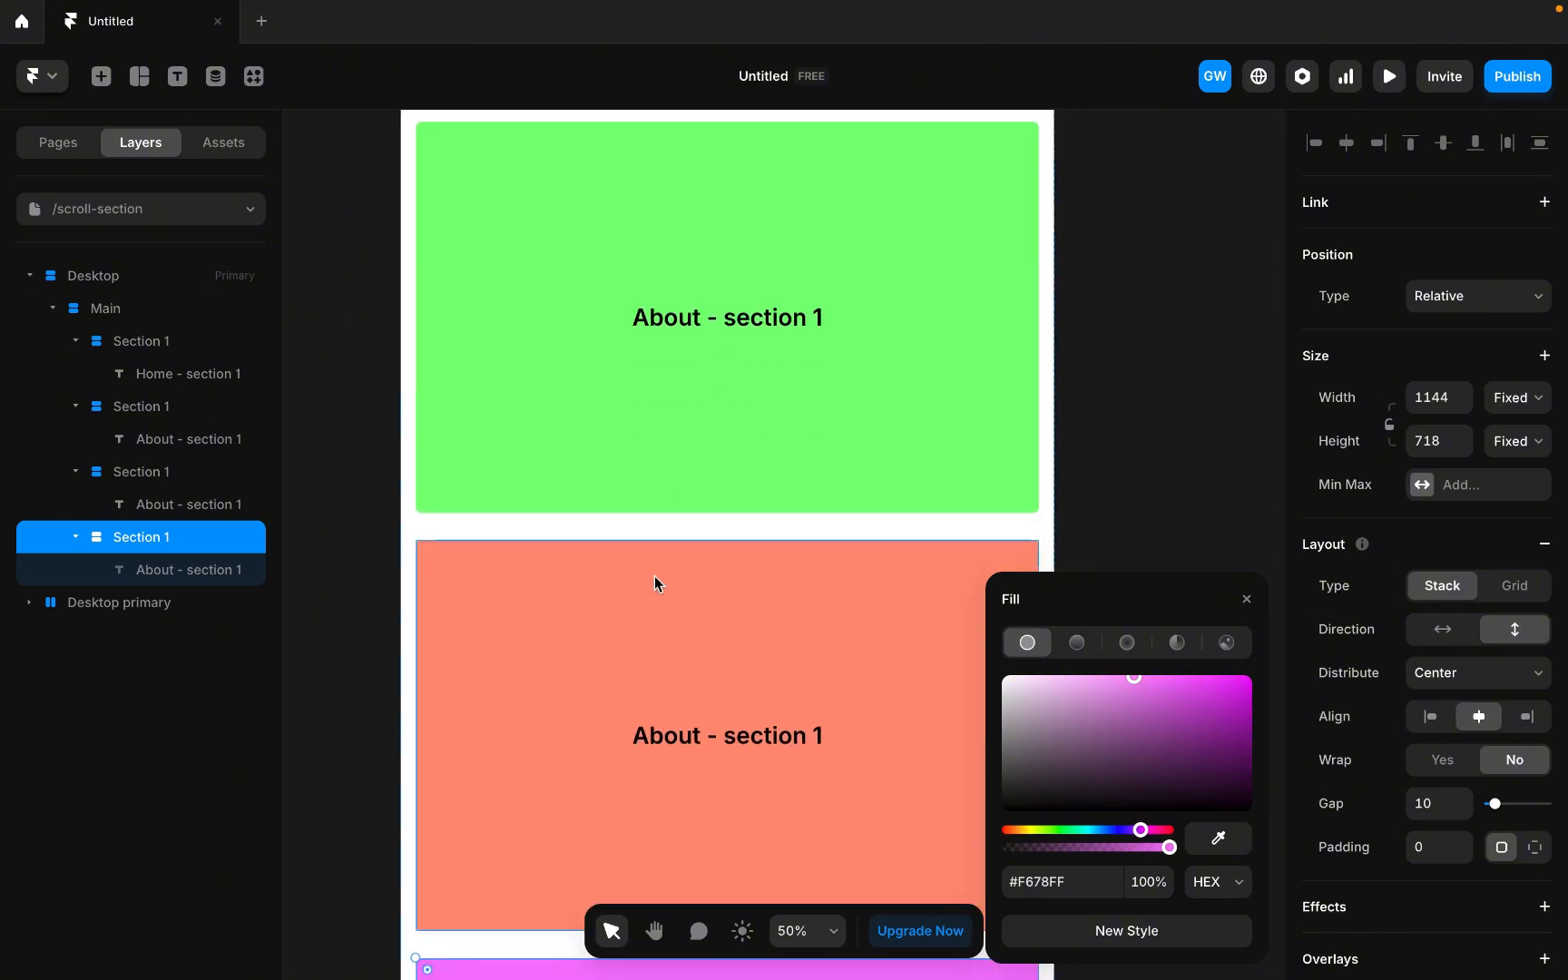
click(1247, 598)
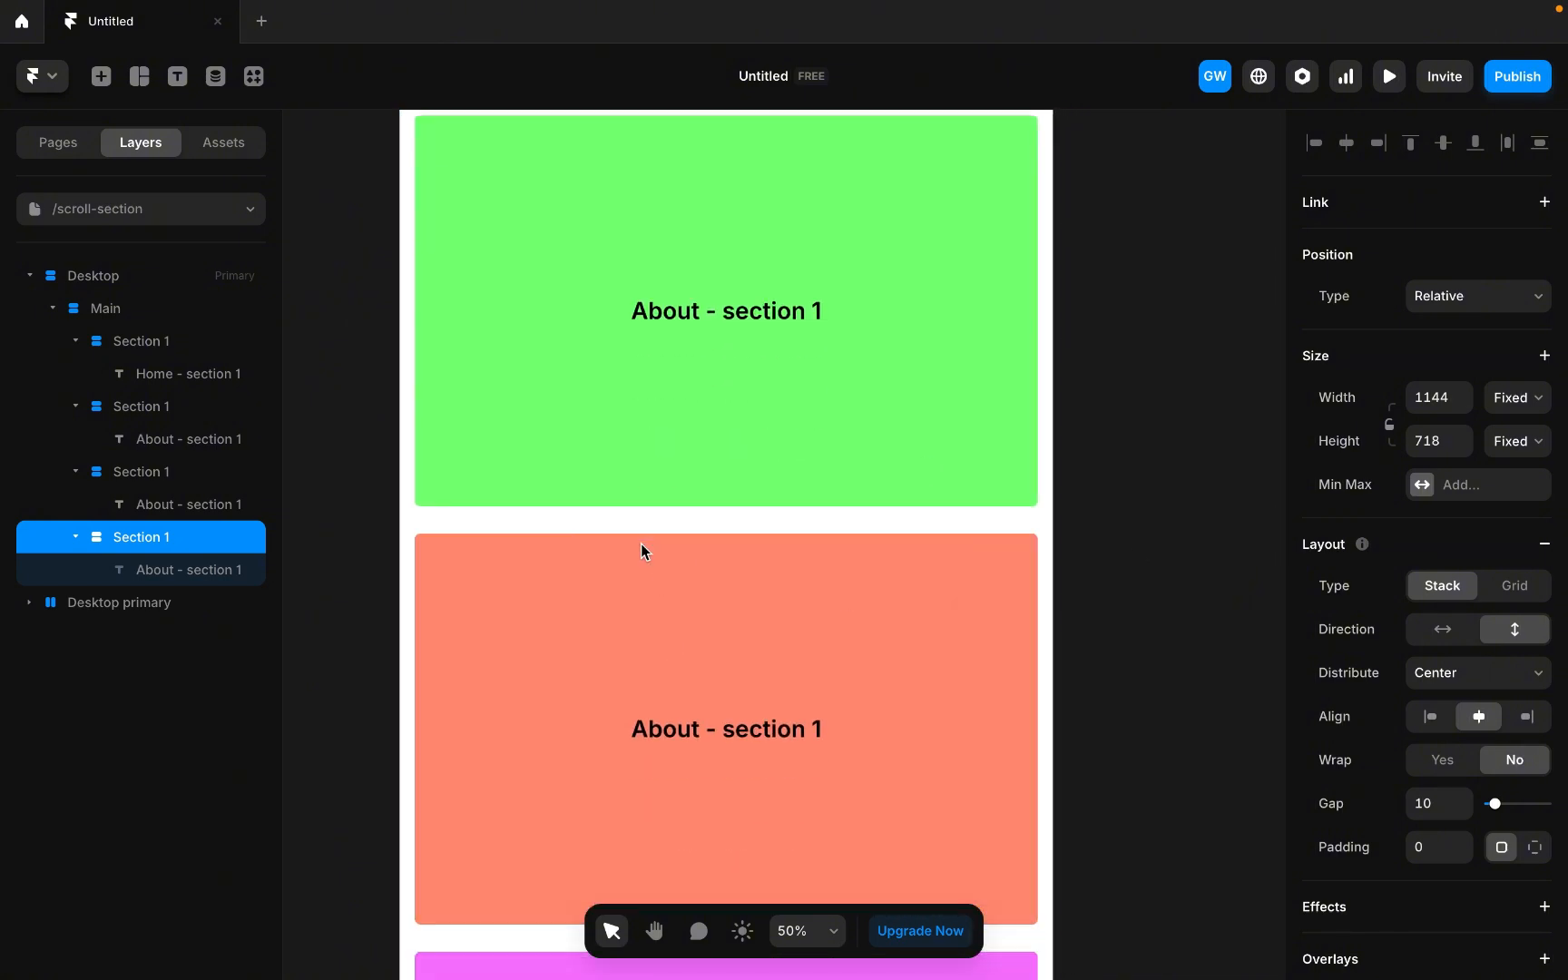
Change the fourth section's label text to Blog - section 4.
scroll(641, 543, down, 15)
click(173, 570)
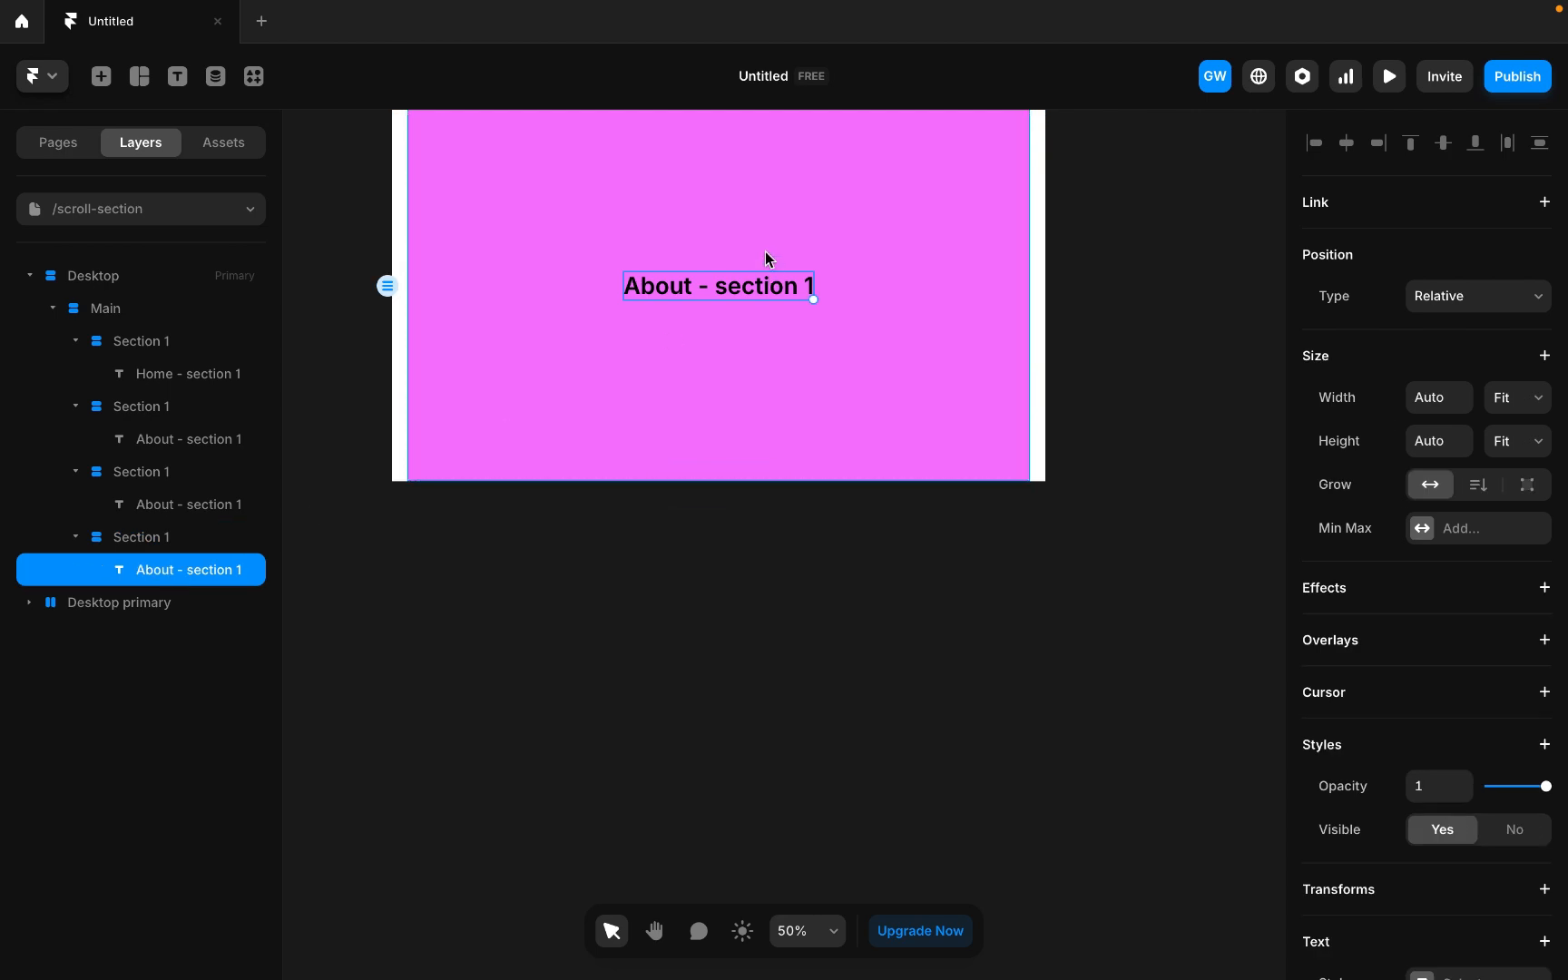
double_click(647, 289)
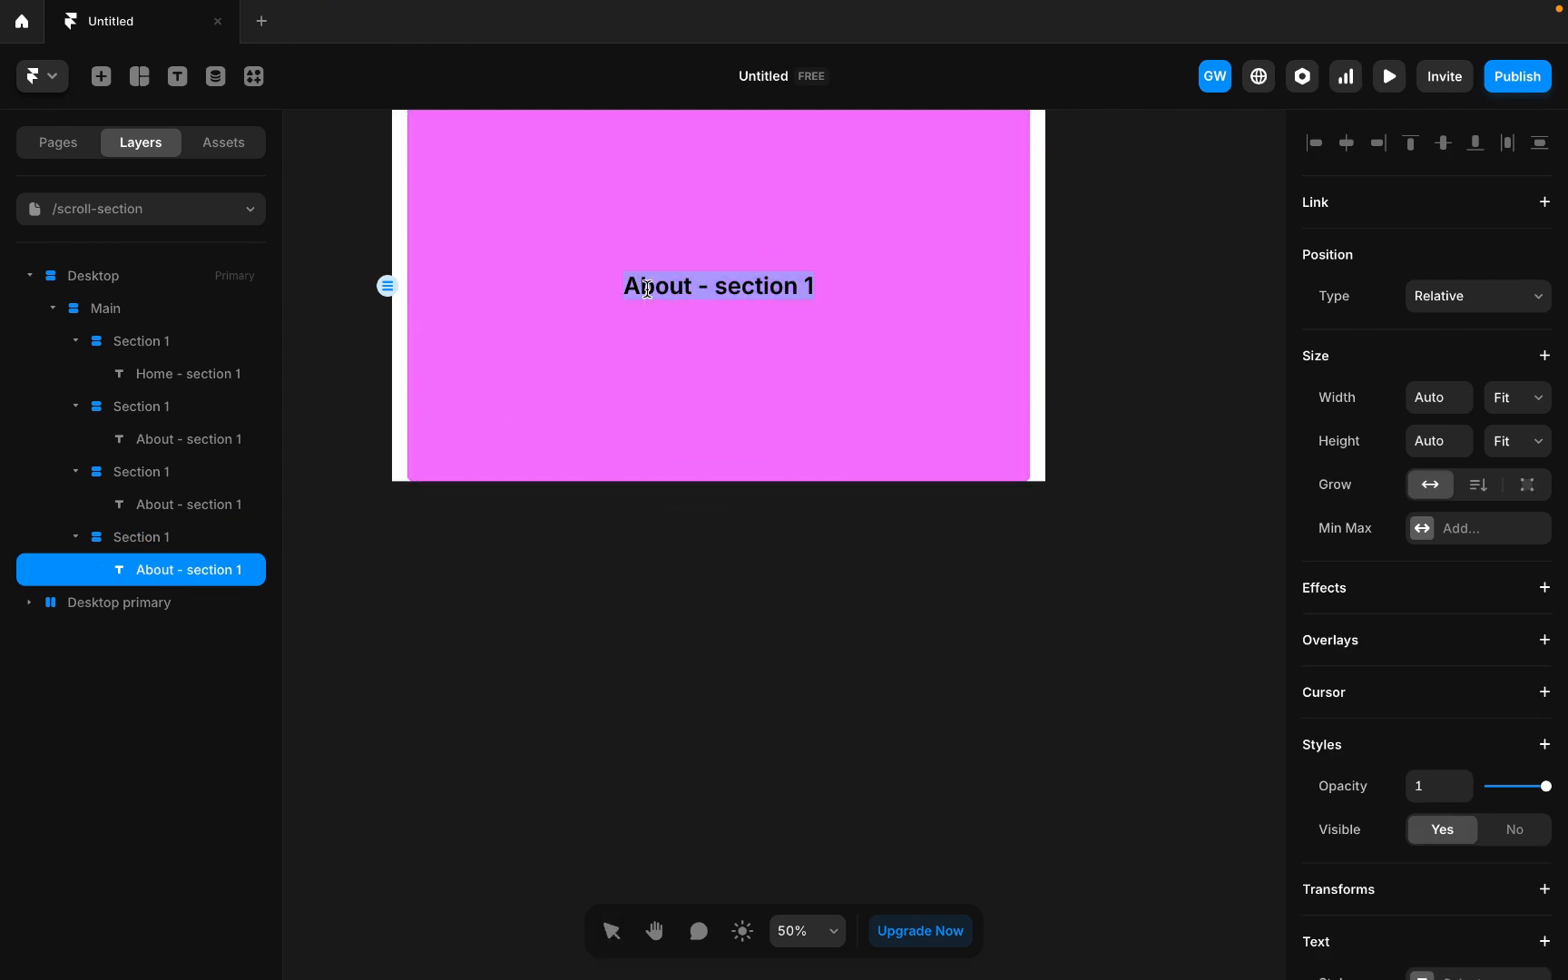
double_click(646, 288)
text(Blog)
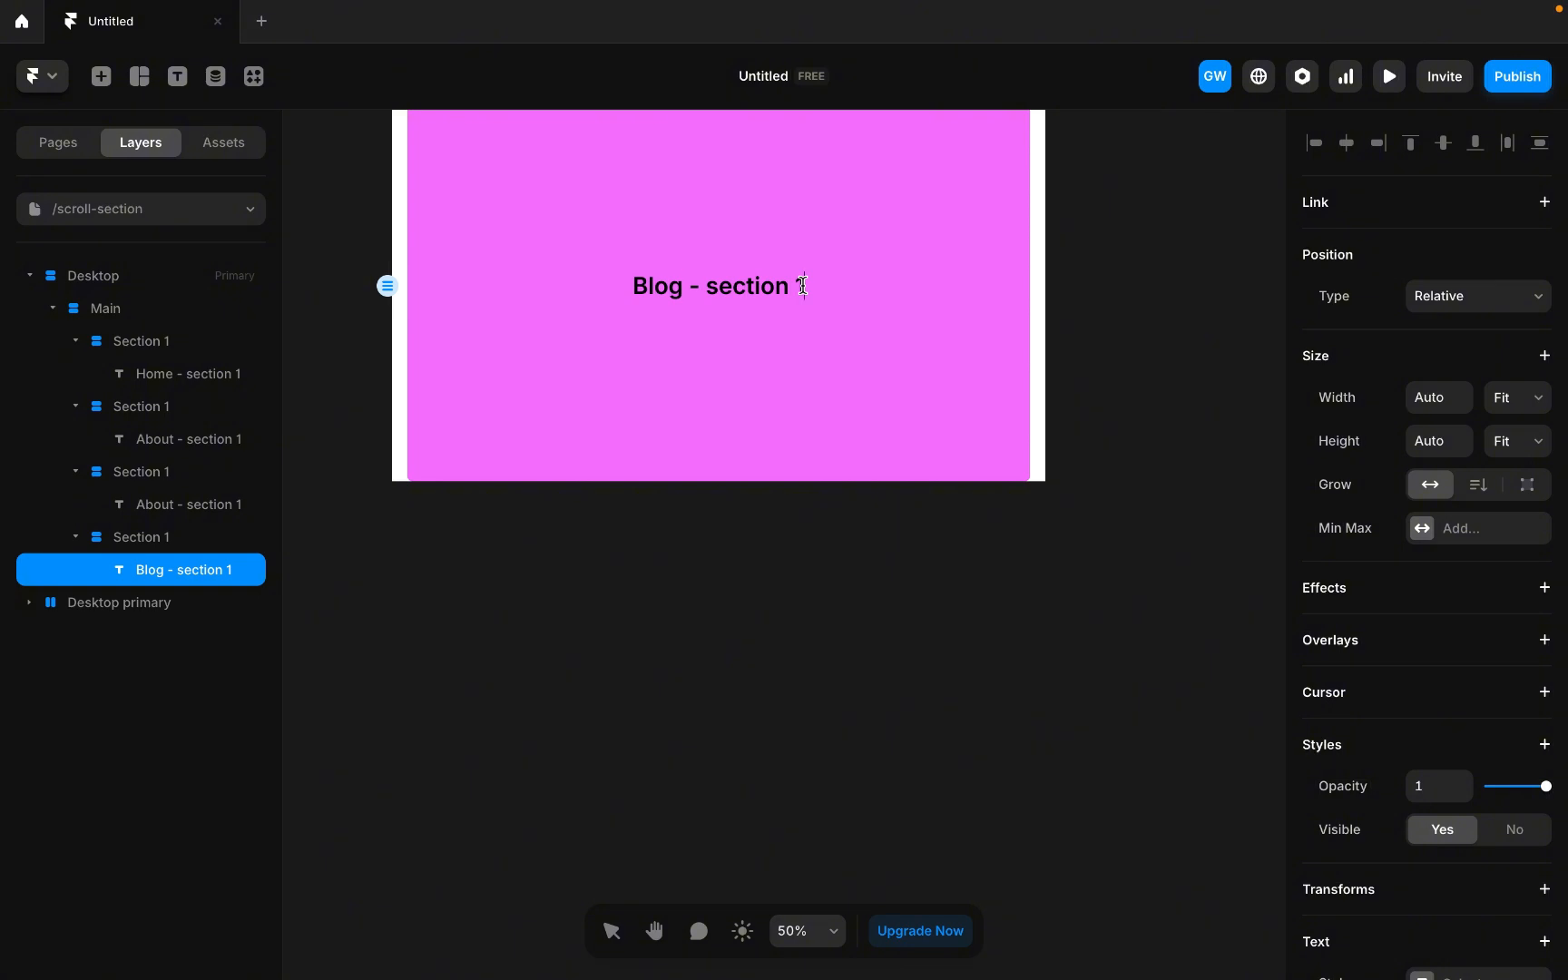
key(BackSpace)
text(4)
Change the third section's label text to About - section 3.
scroll(758, 301, up, 6)
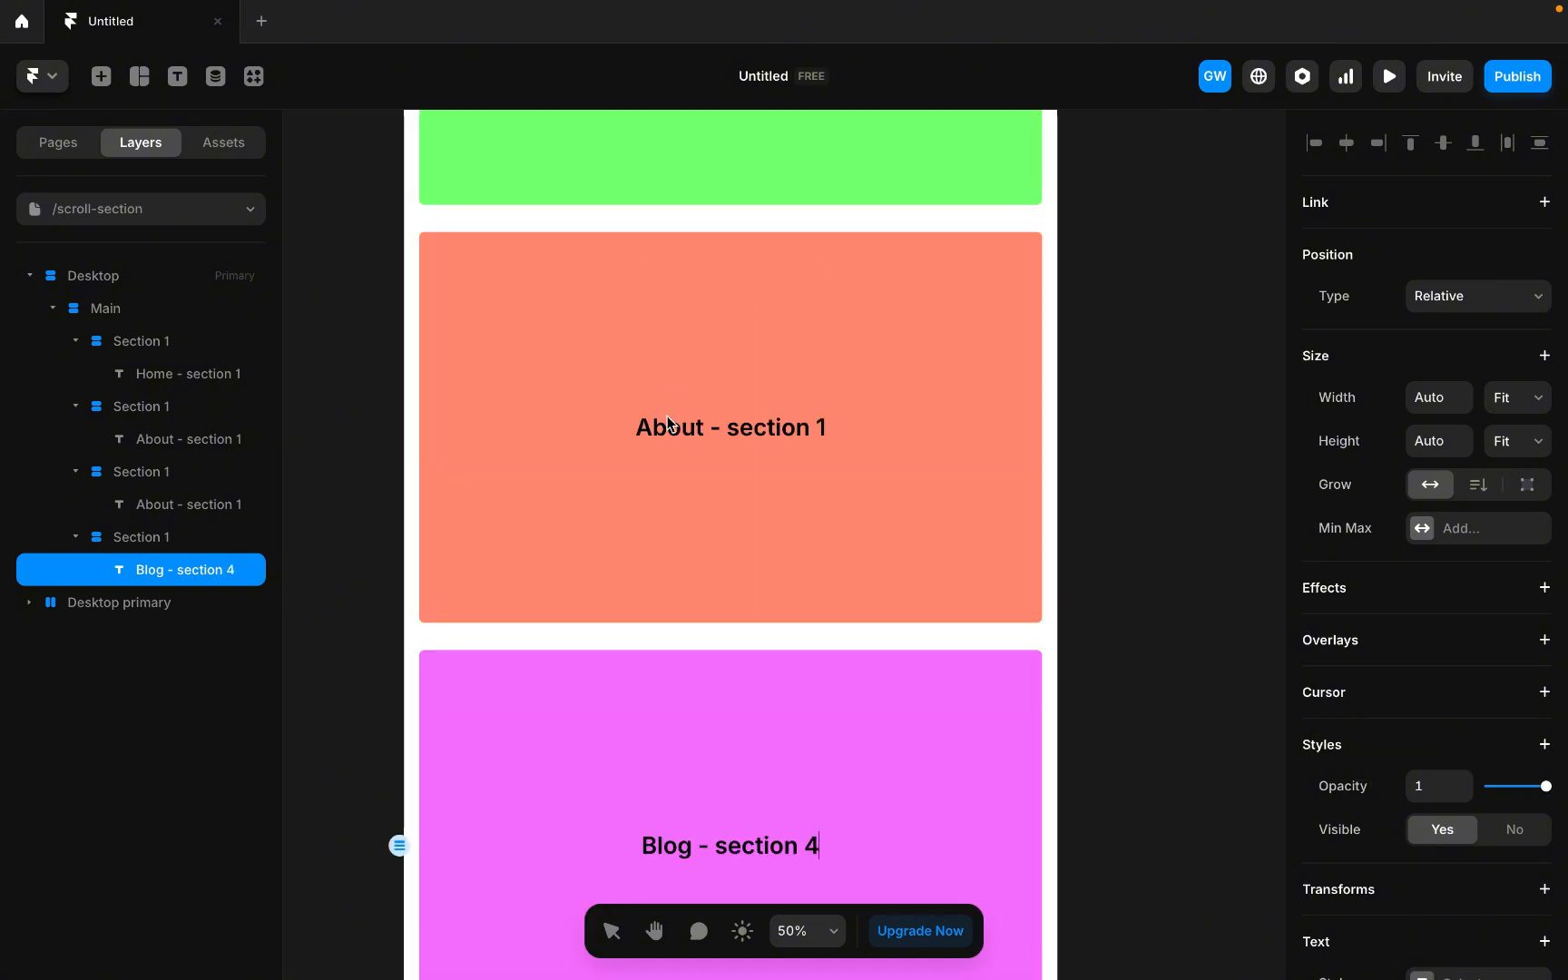
double_click(194, 506)
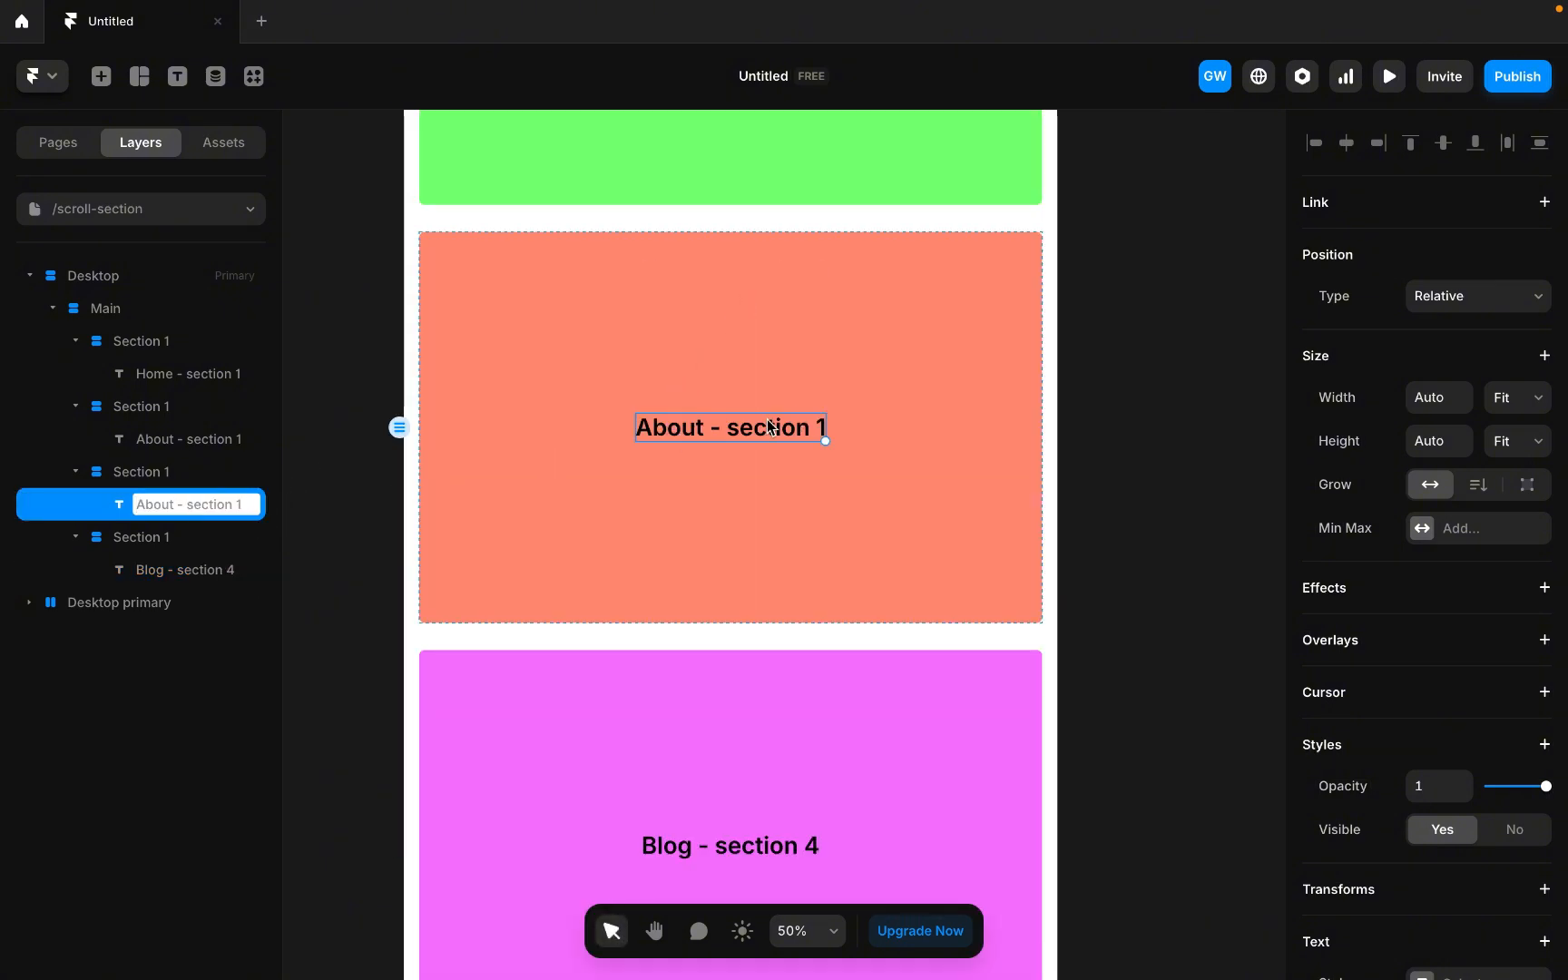
click(693, 424)
double_click(695, 428)
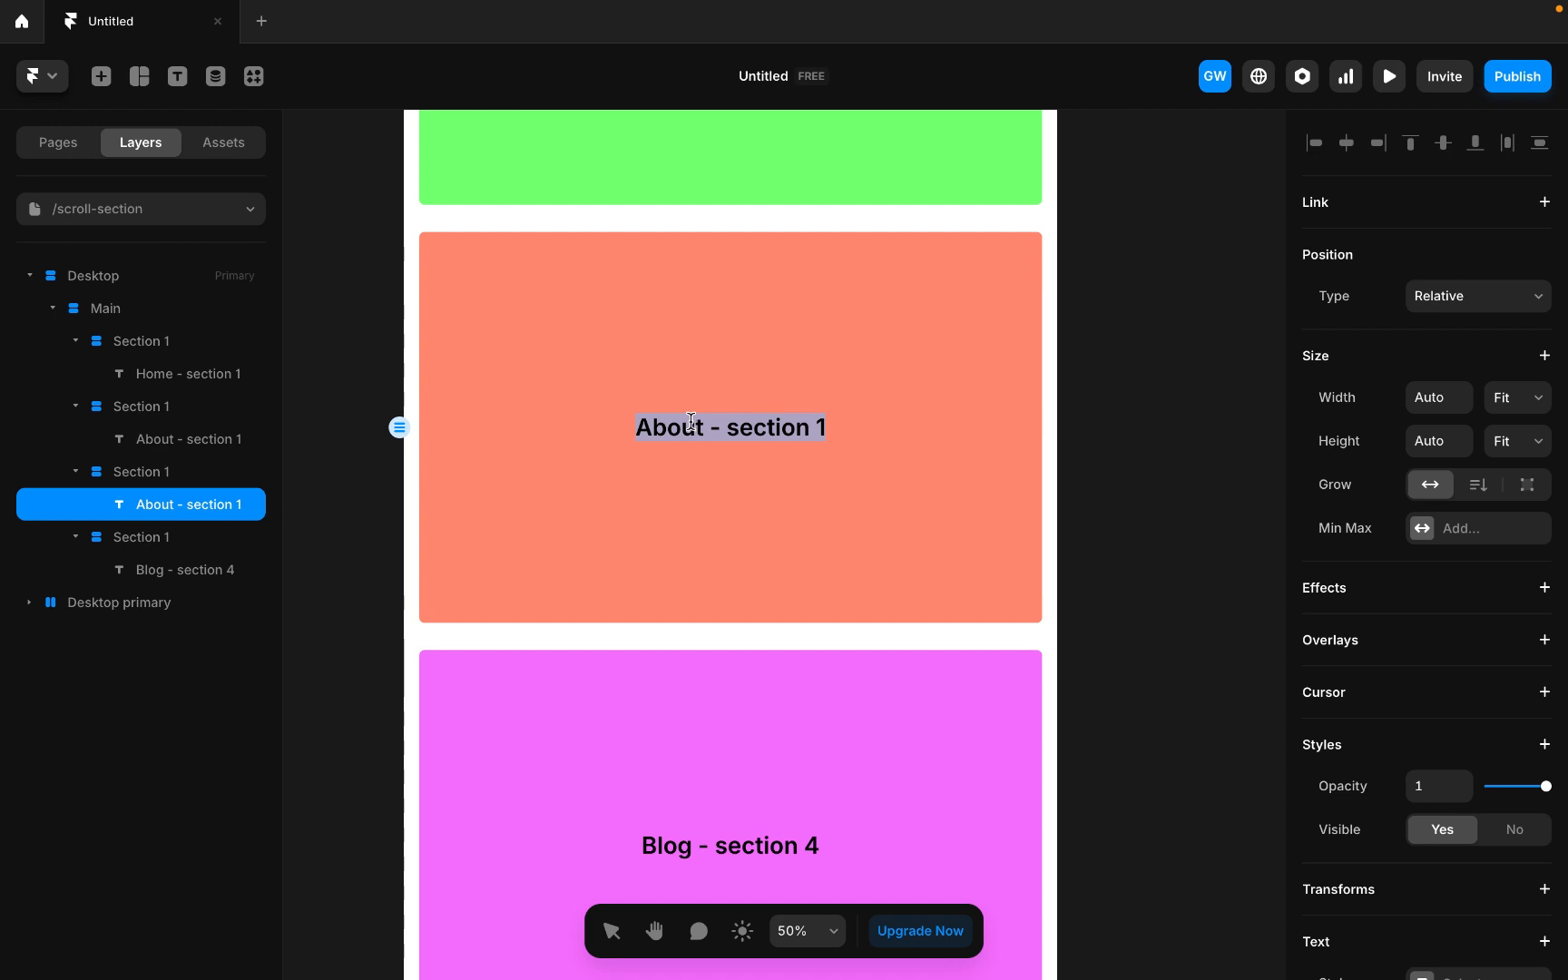
double_click(680, 423)
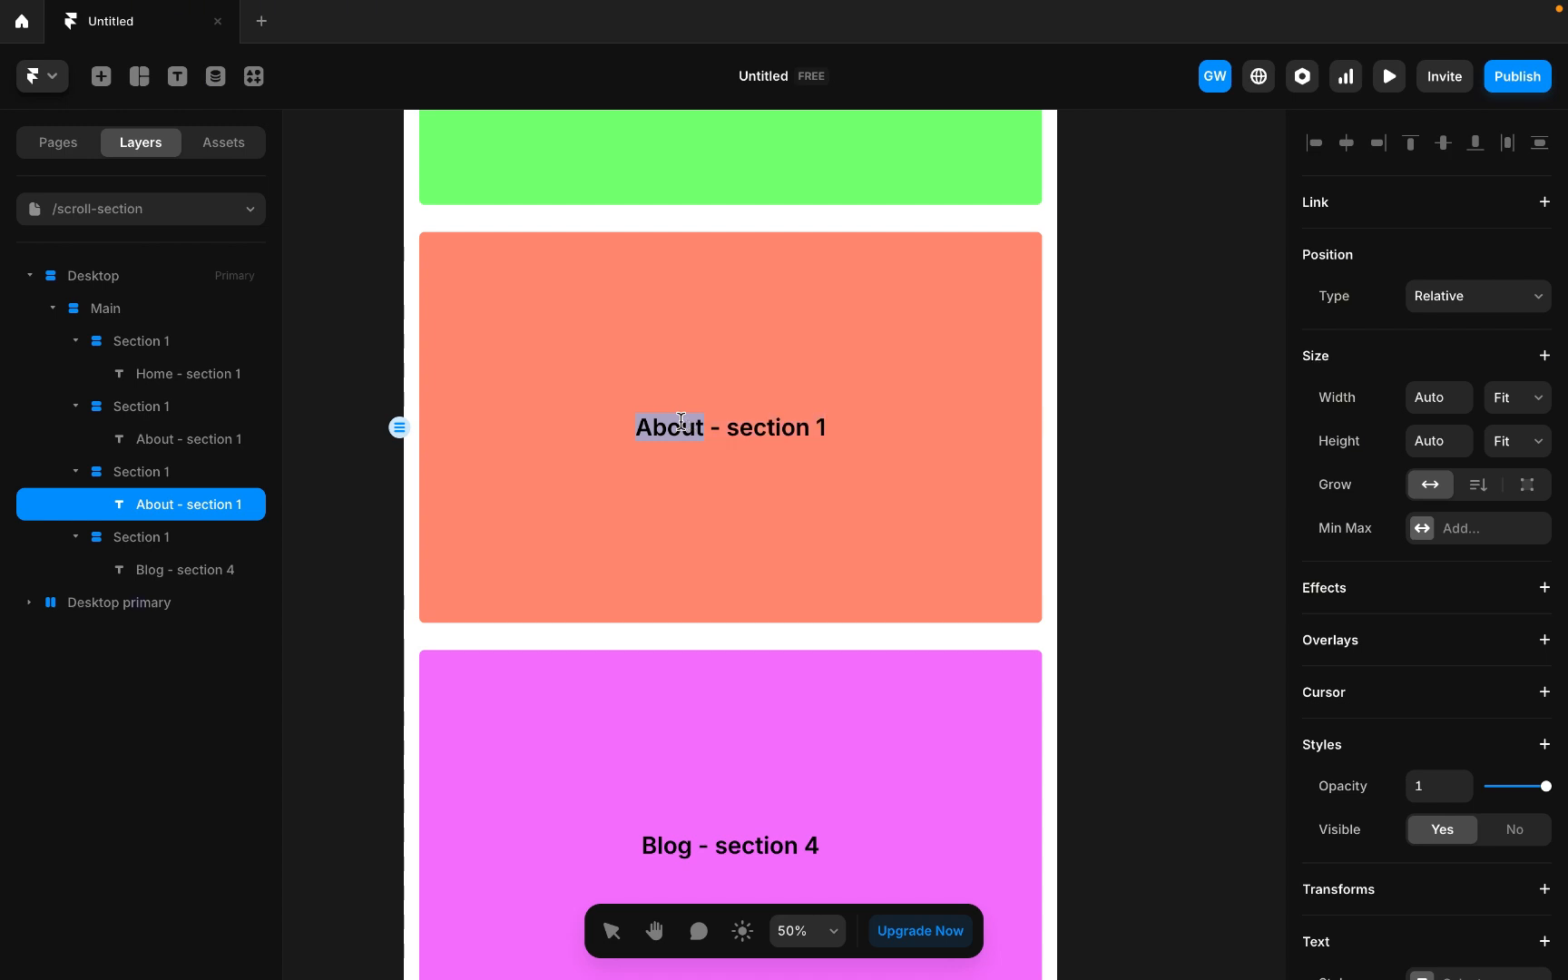
scroll(680, 422, up, 10)
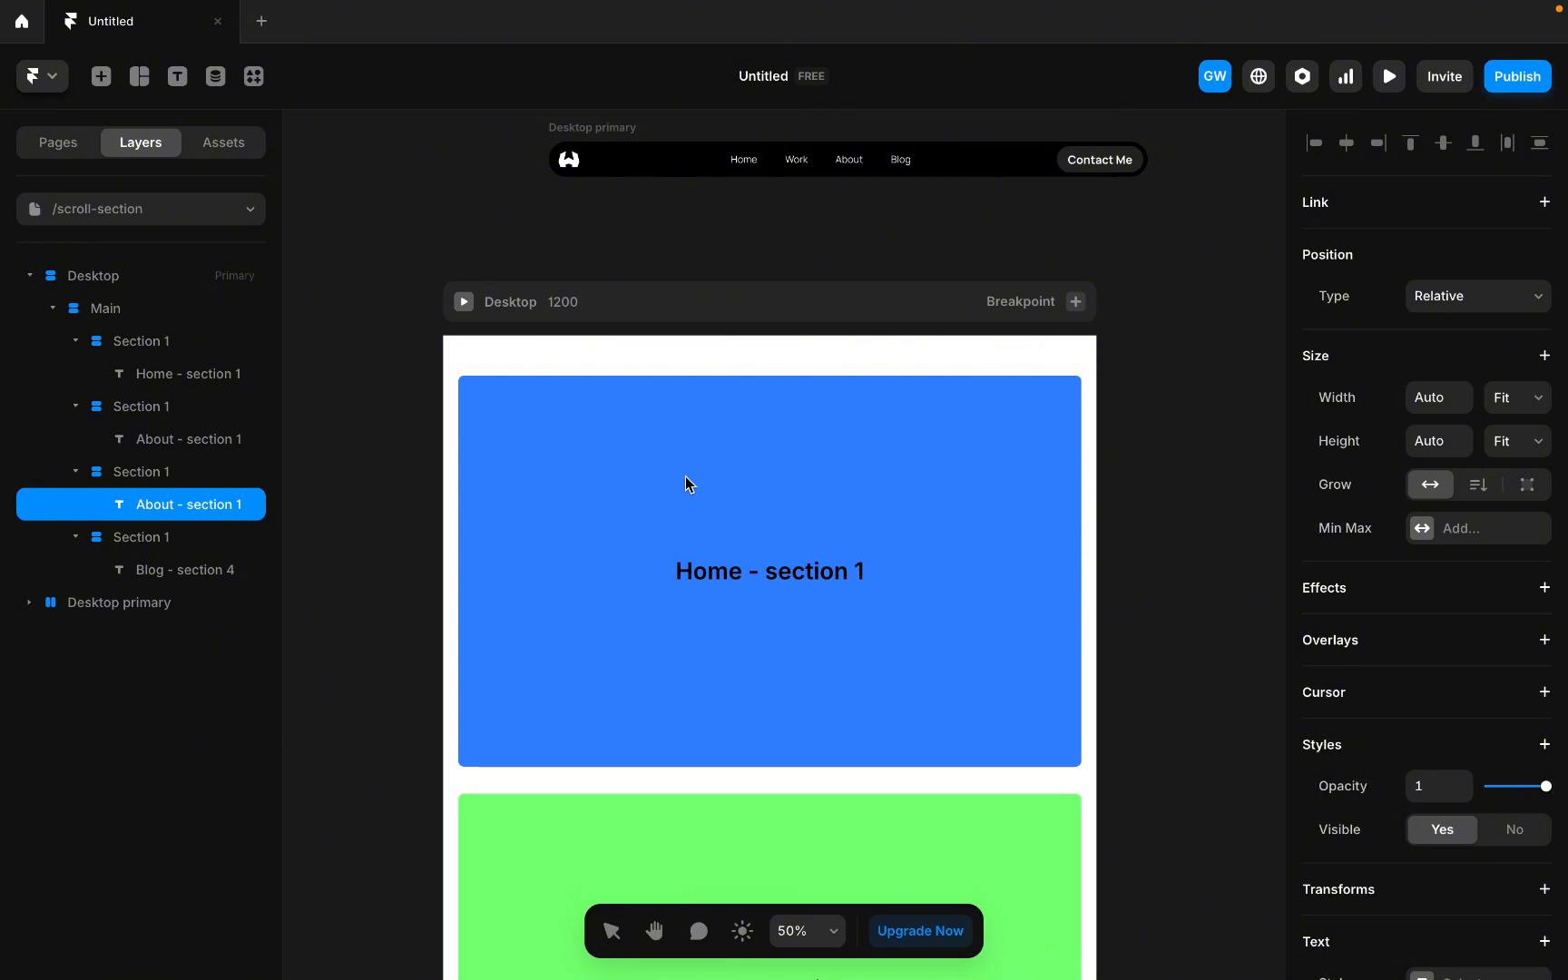
scroll(685, 476, down, 5)
scroll(685, 475, up, 5)
scroll(685, 476, down, 10)
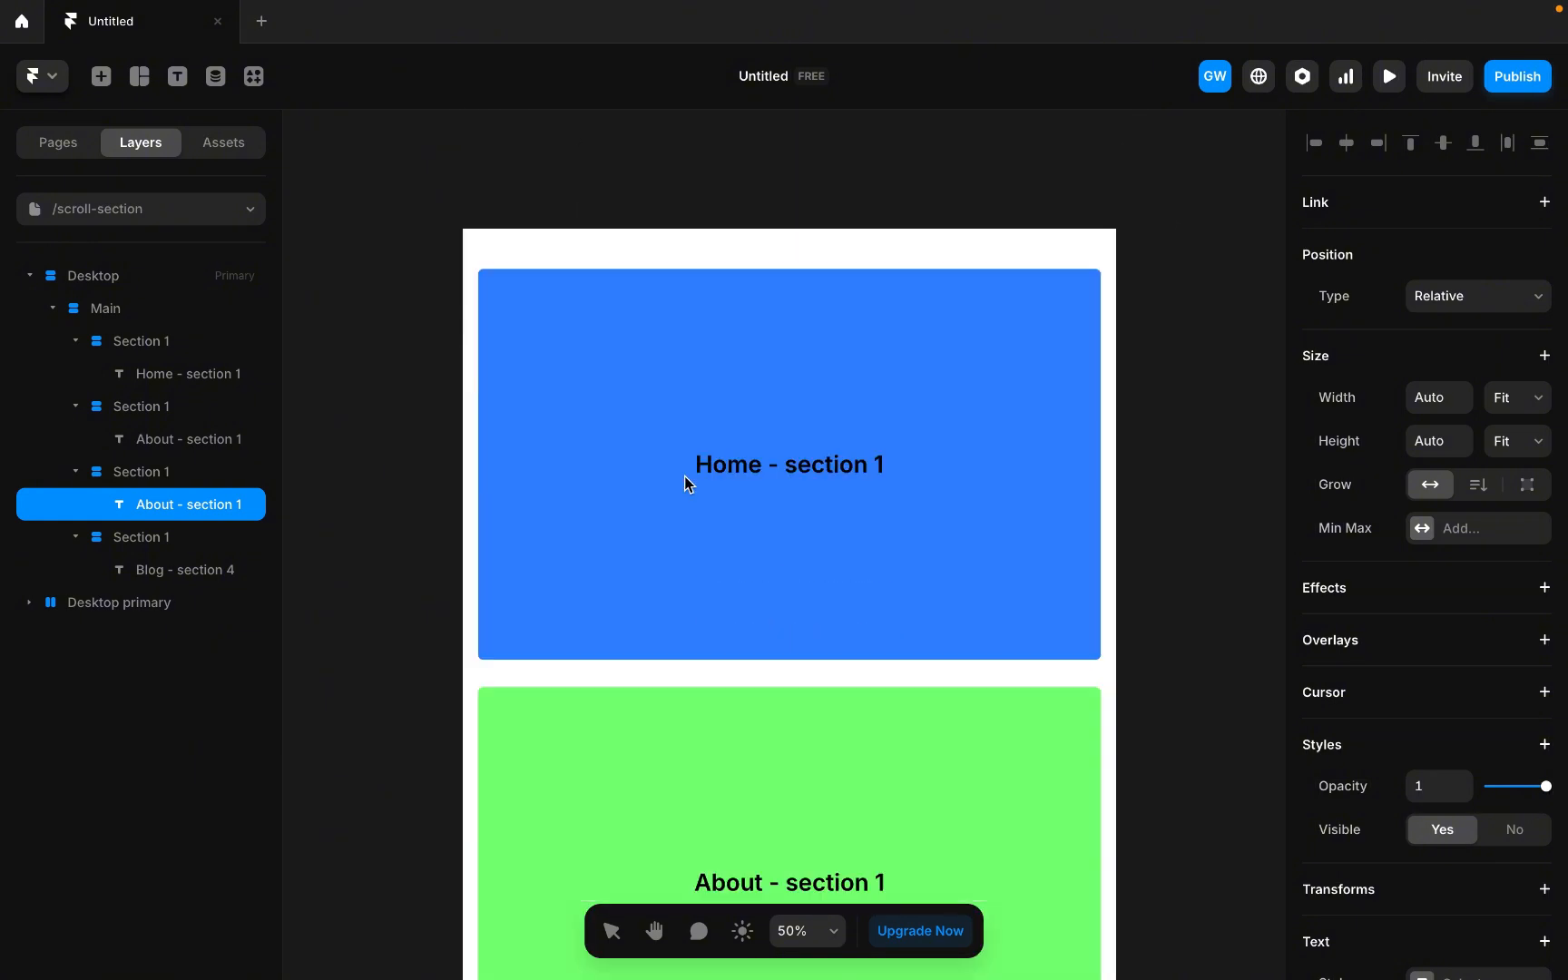
scroll(685, 475, up, 4)
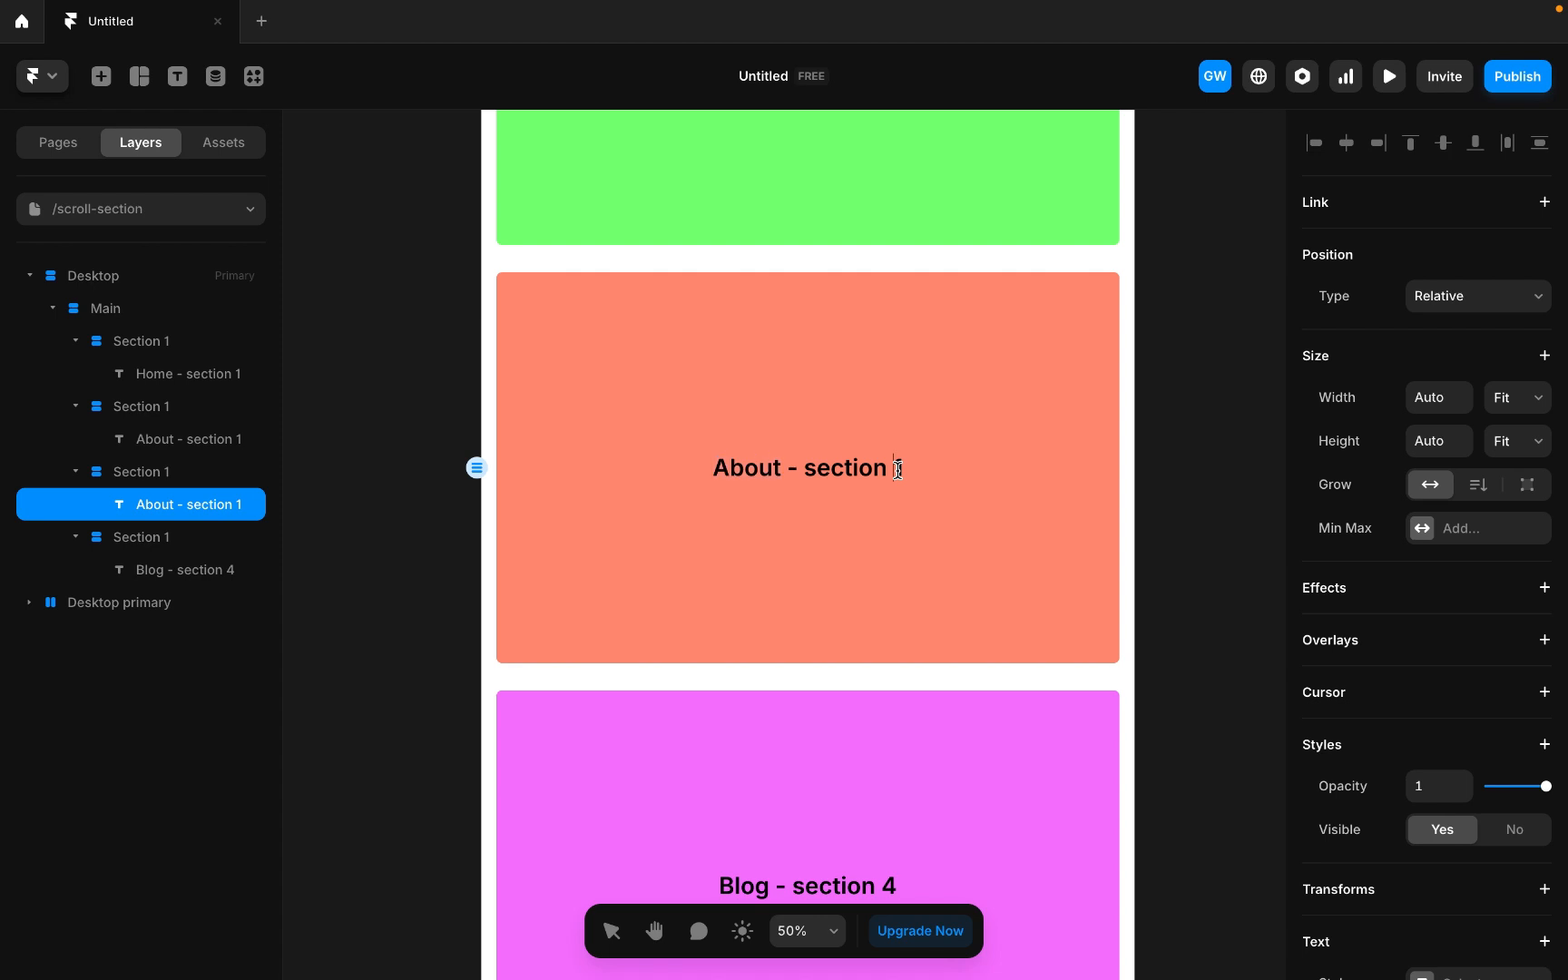
key(BackSpace)
text(3)
scroll(989, 297, up, 3)
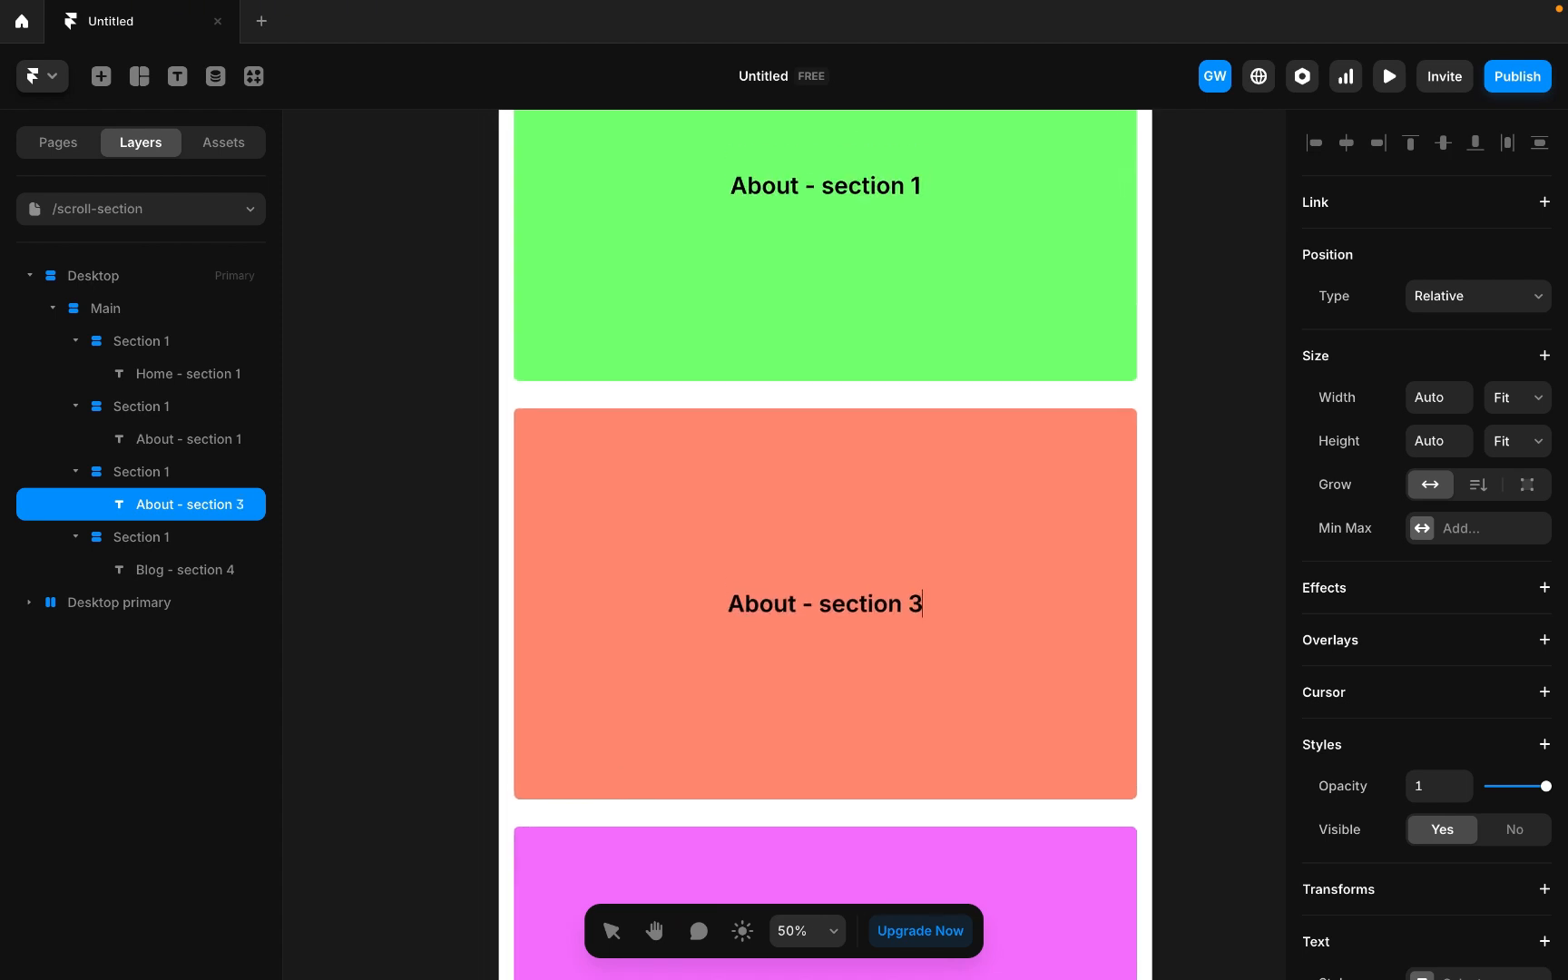
Change the second section's label text to Work - section 2.
click(761, 258)
click(760, 258)
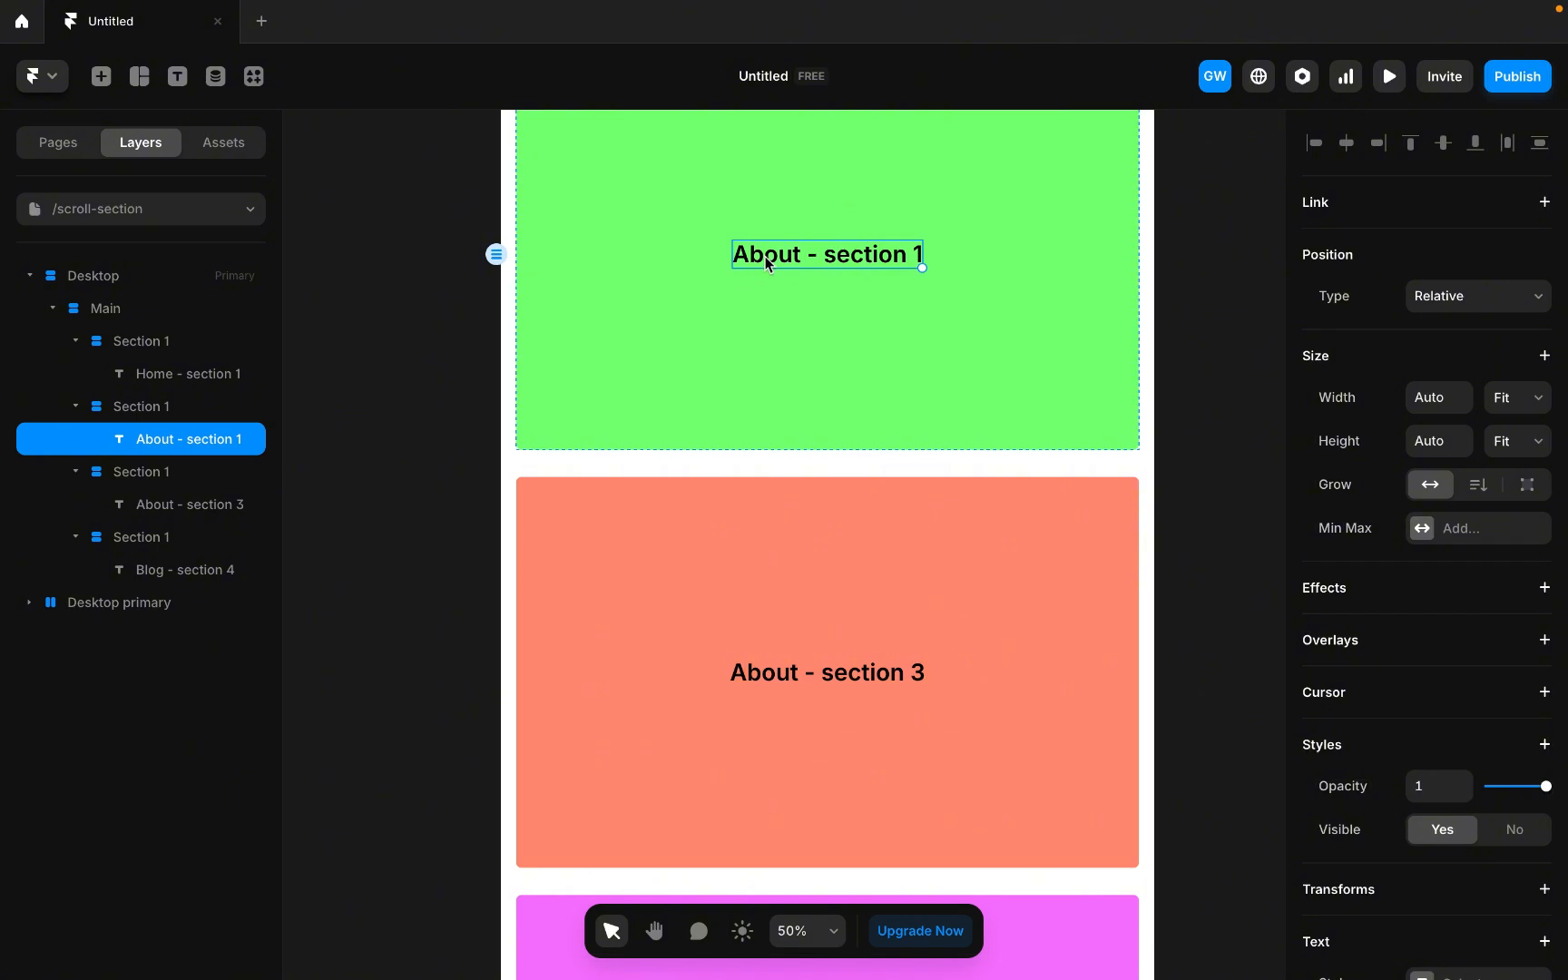
double_click(766, 261)
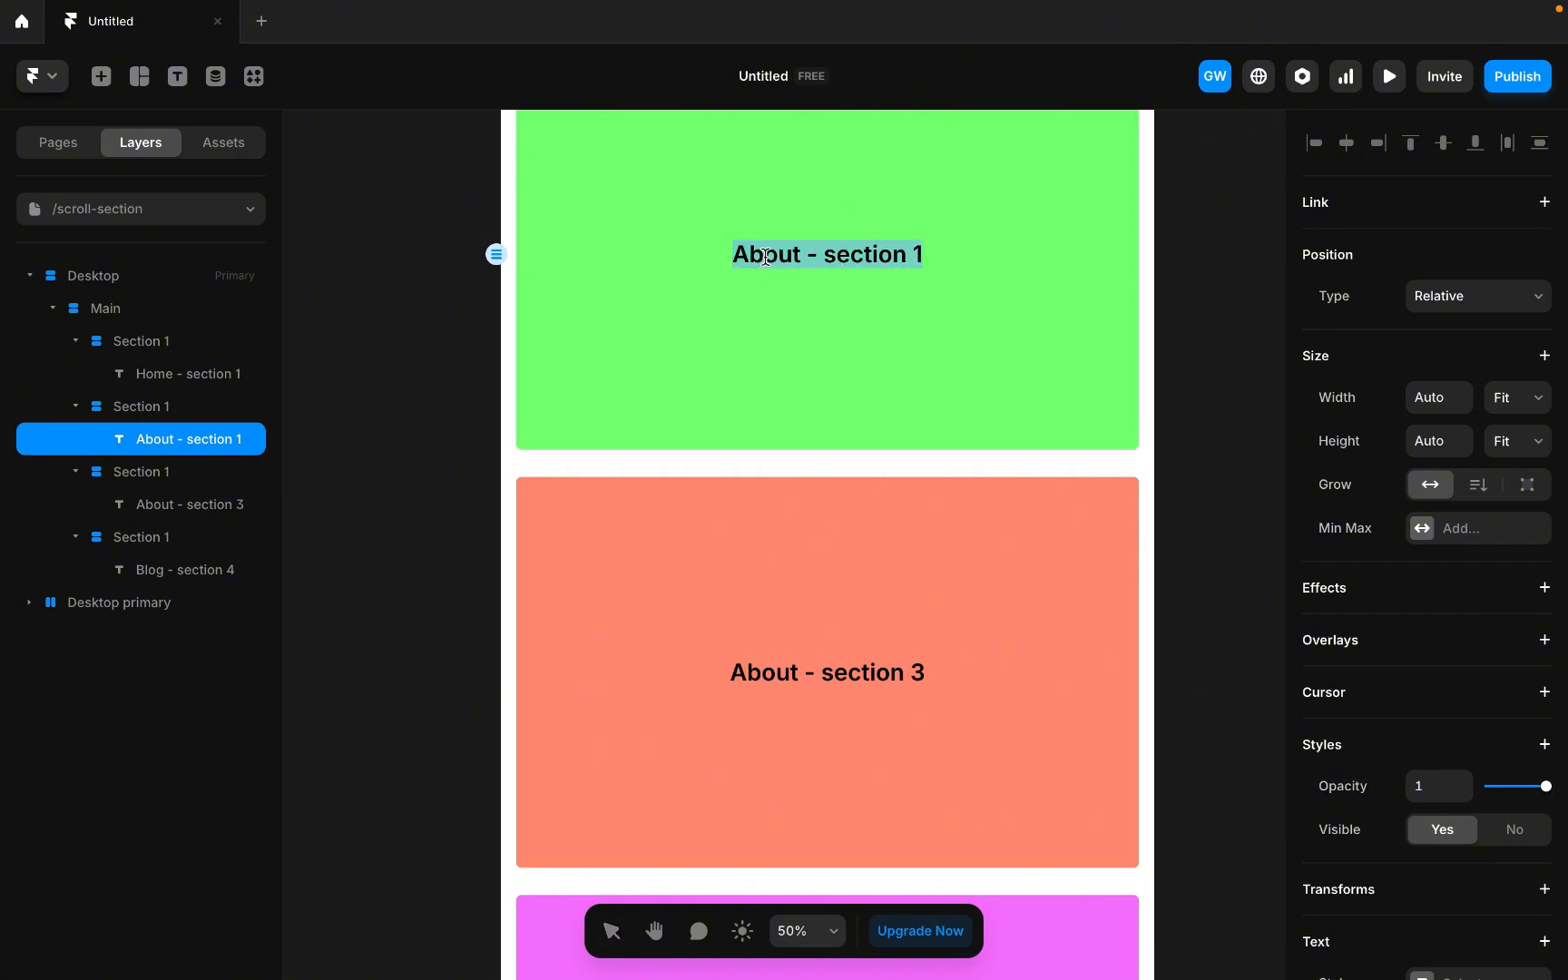
click(806, 257)
drag(803, 254, 696, 256)
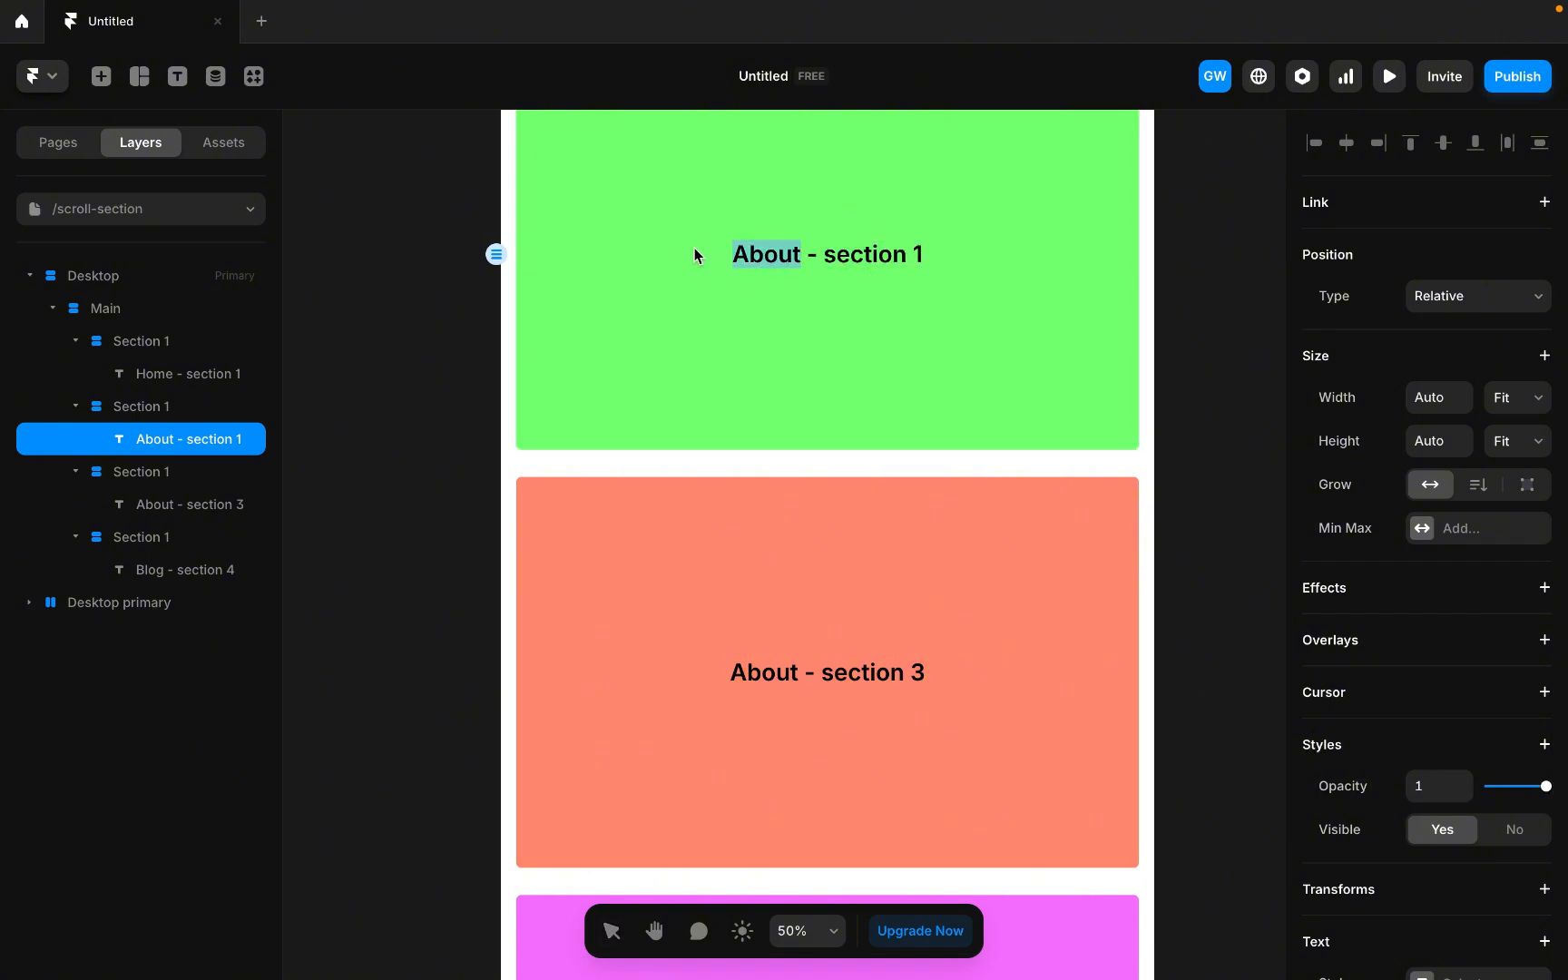
text(Work)
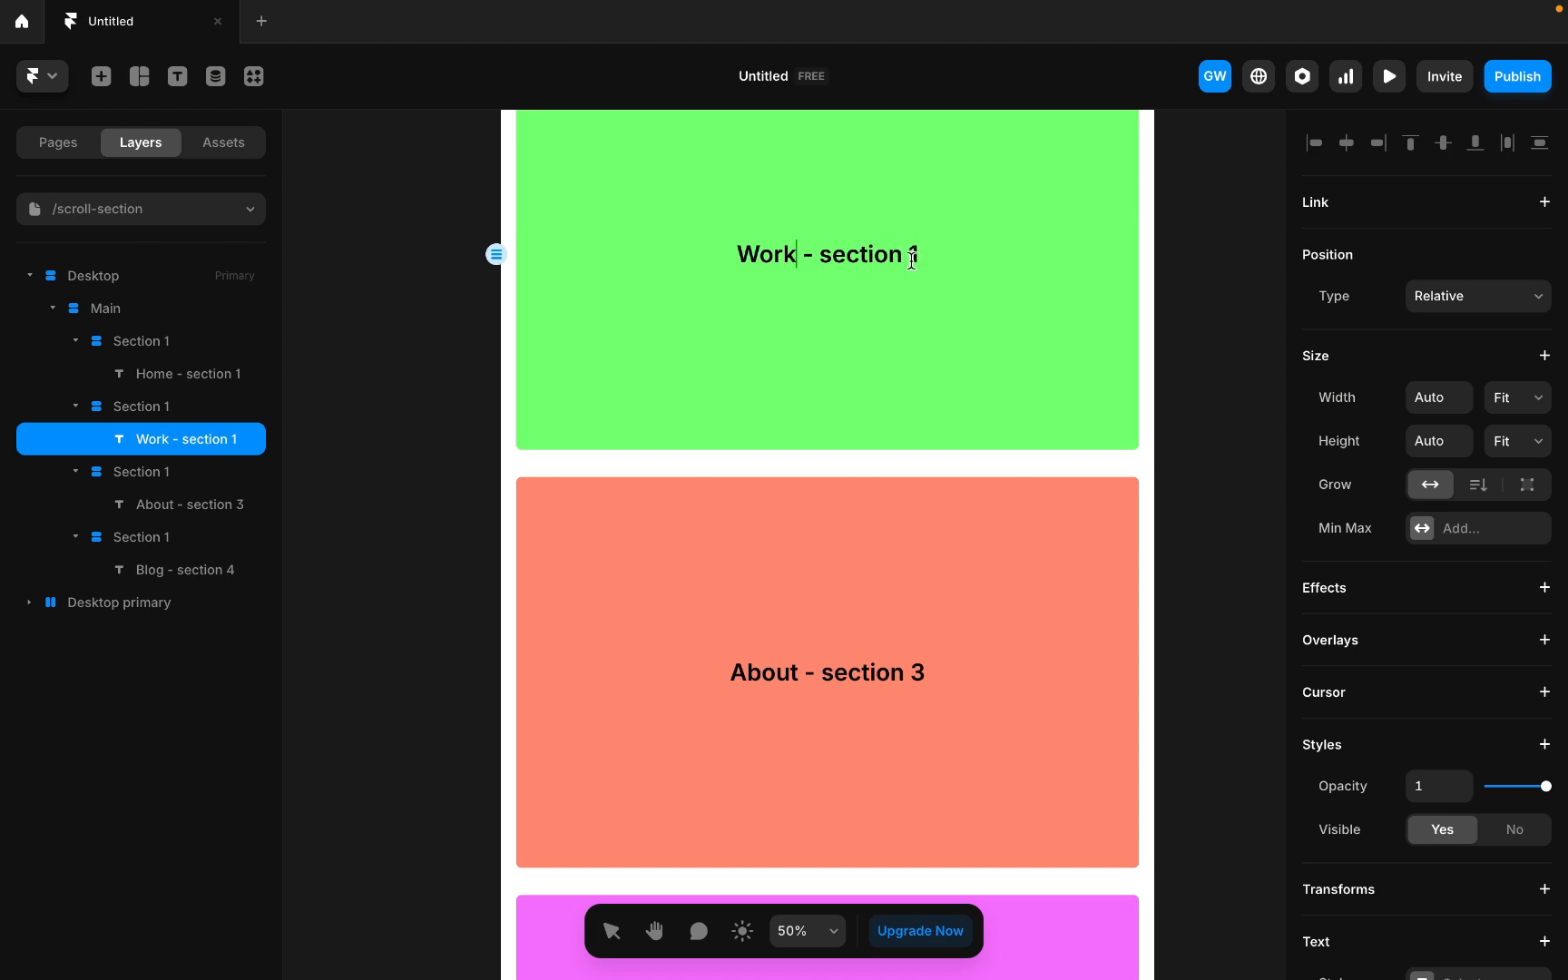
text(2)
key(Escape)
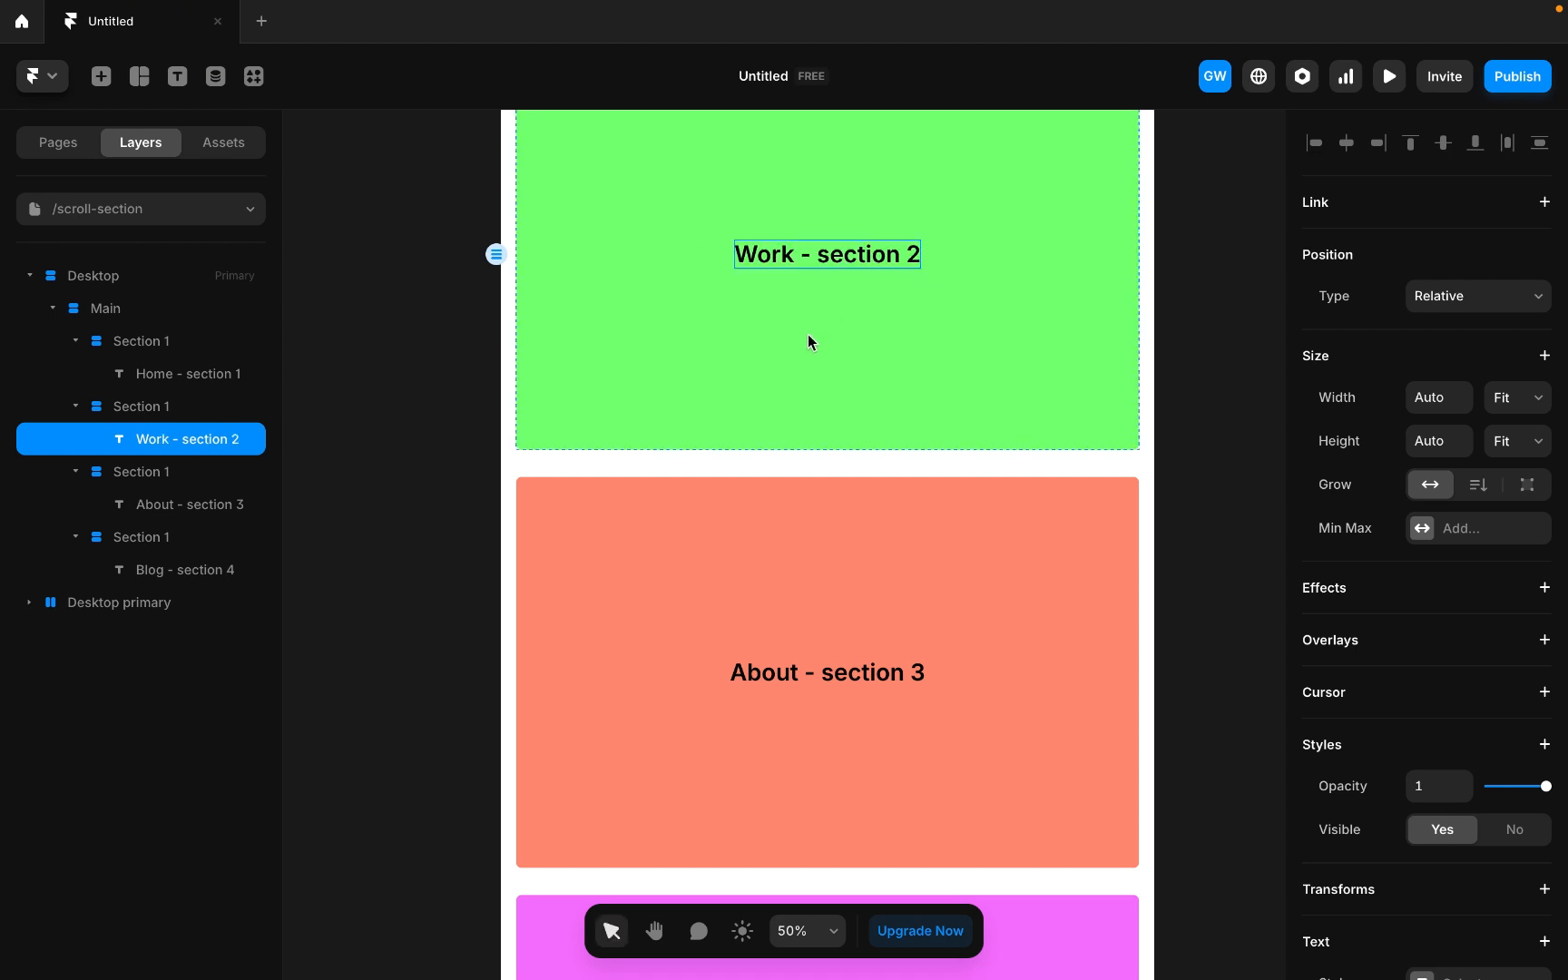
Move the Desktop primary navigation bar into the Desktop frame above the Main sections.
scroll(807, 337, up, 3)
scroll(810, 342, down, 3)
scroll(808, 335, down, 5)
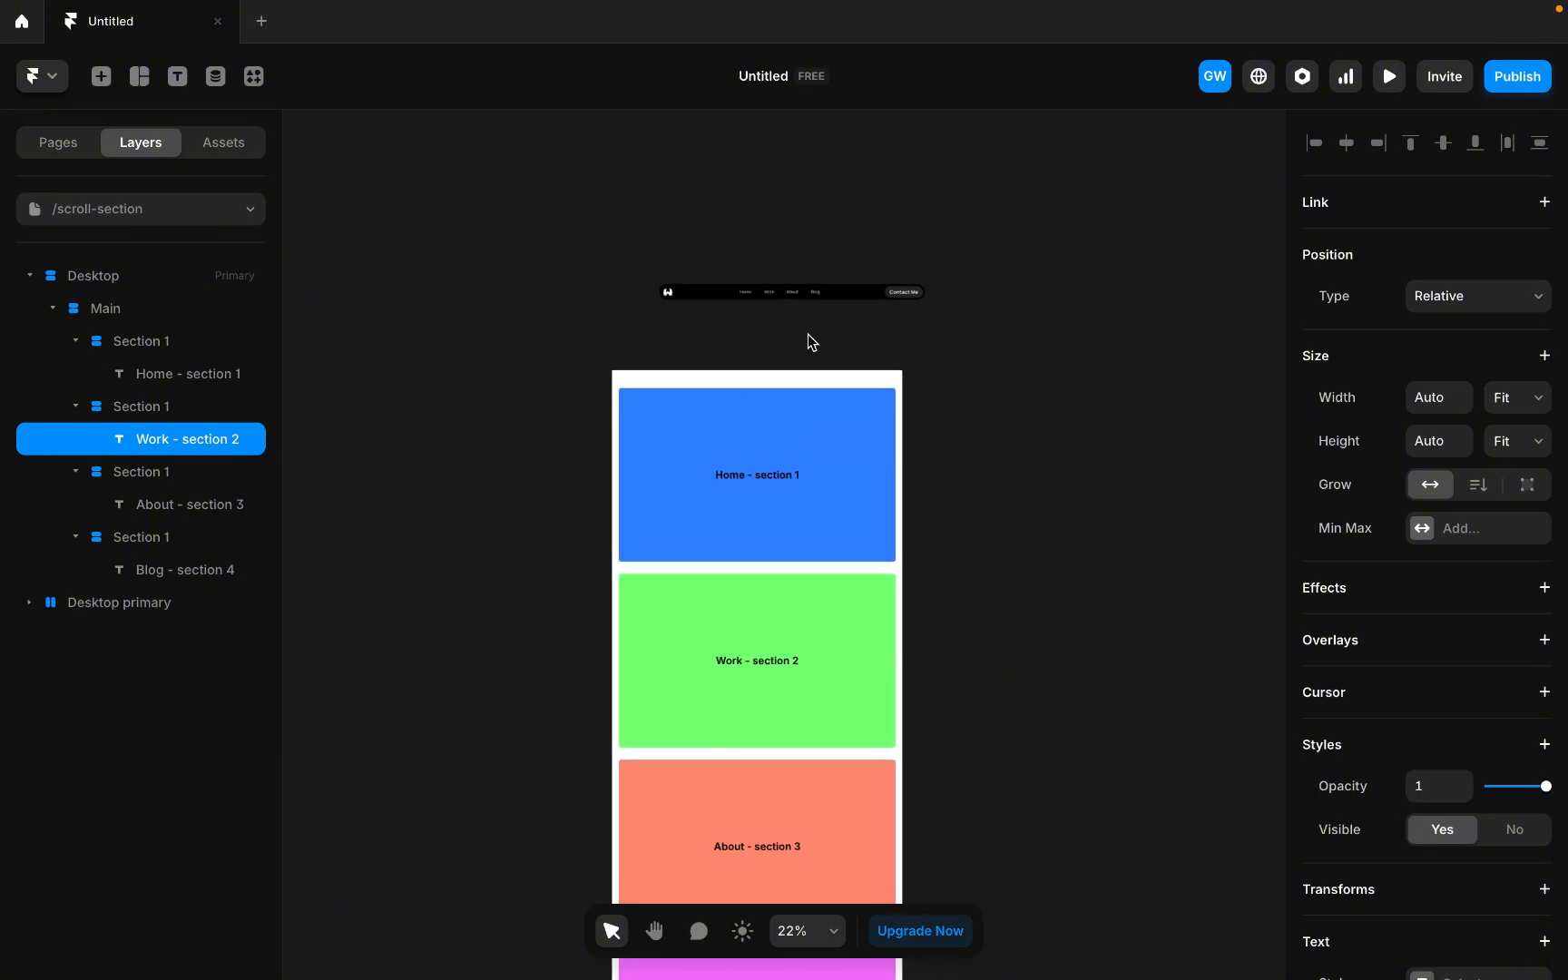
scroll(728, 594, down, 7)
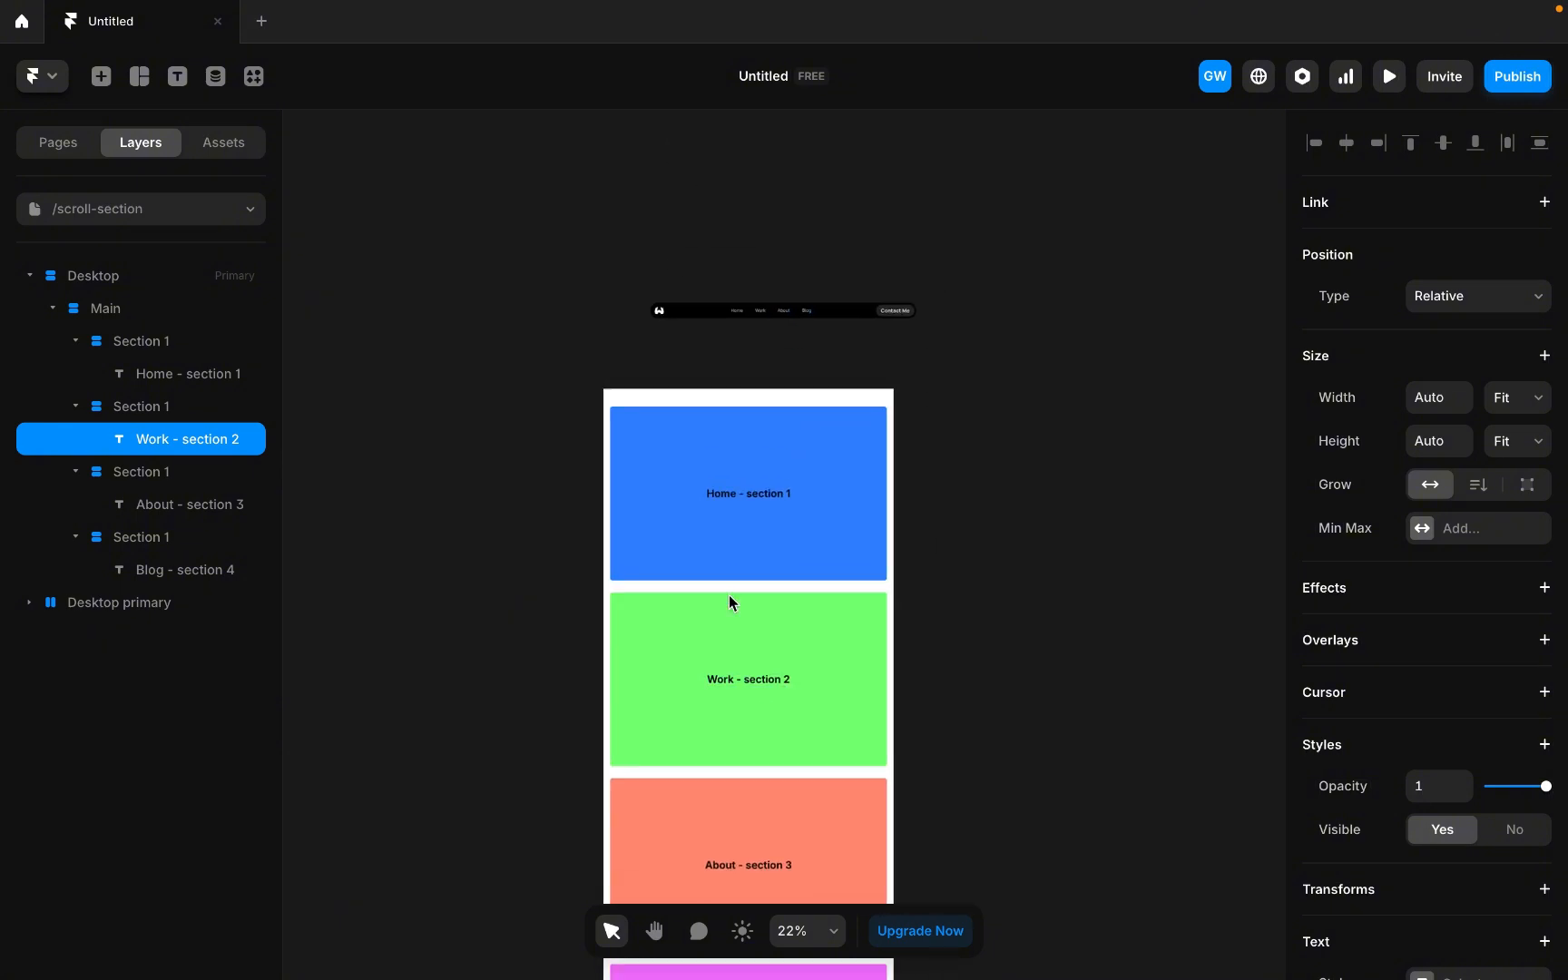
scroll(729, 595, up, 7)
scroll(728, 594, down, 1)
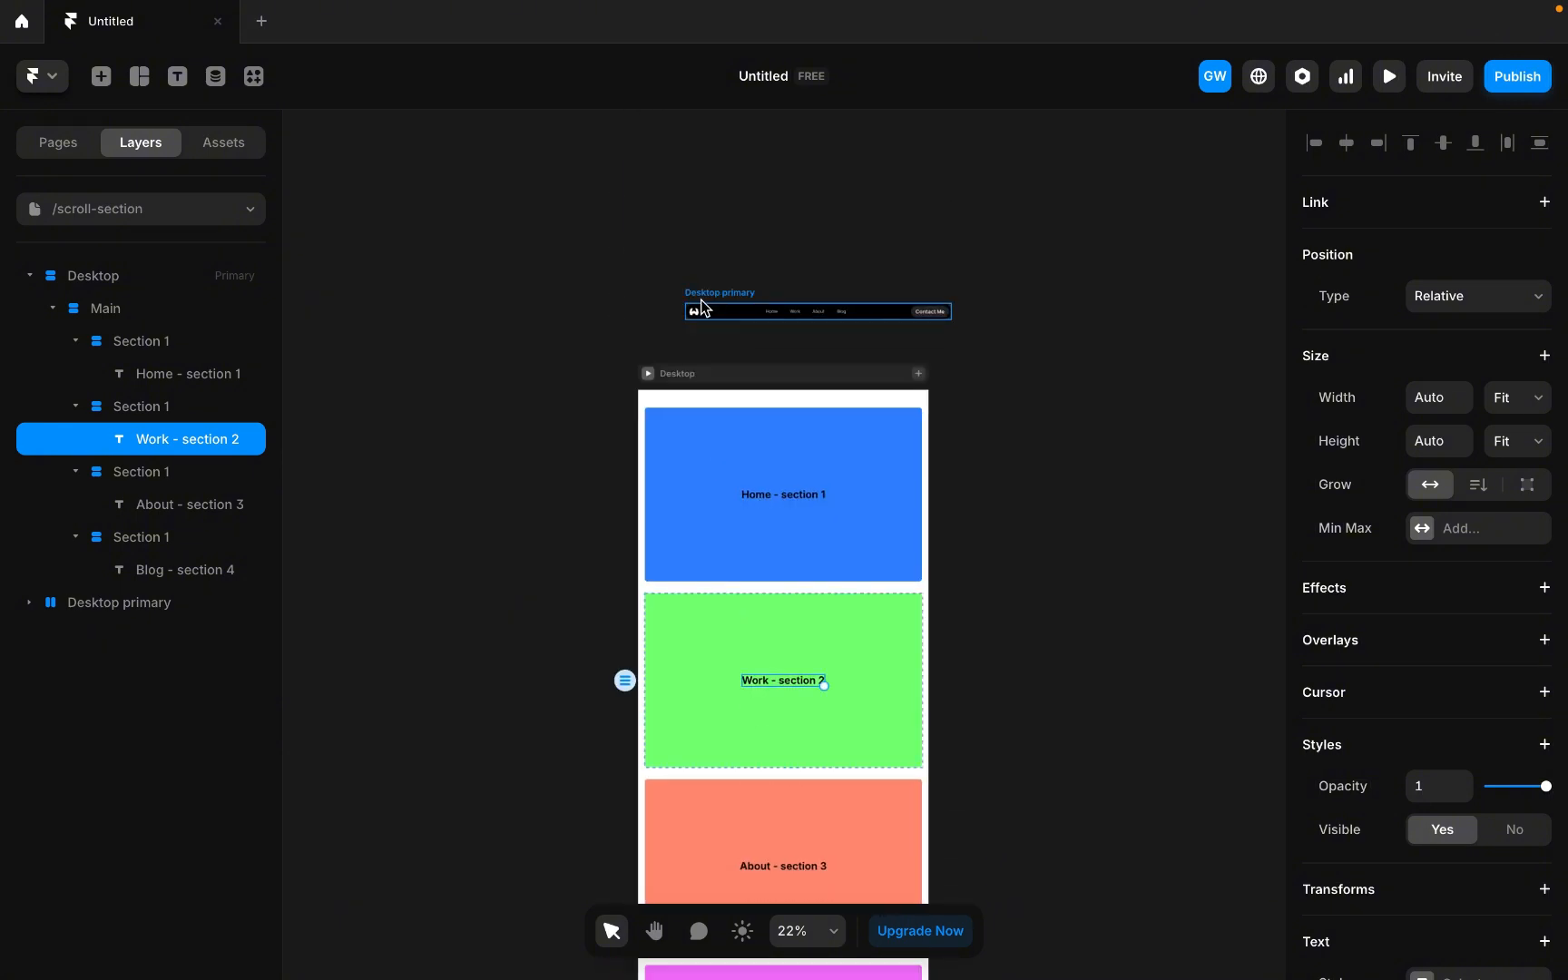
drag(709, 302, 678, 392)
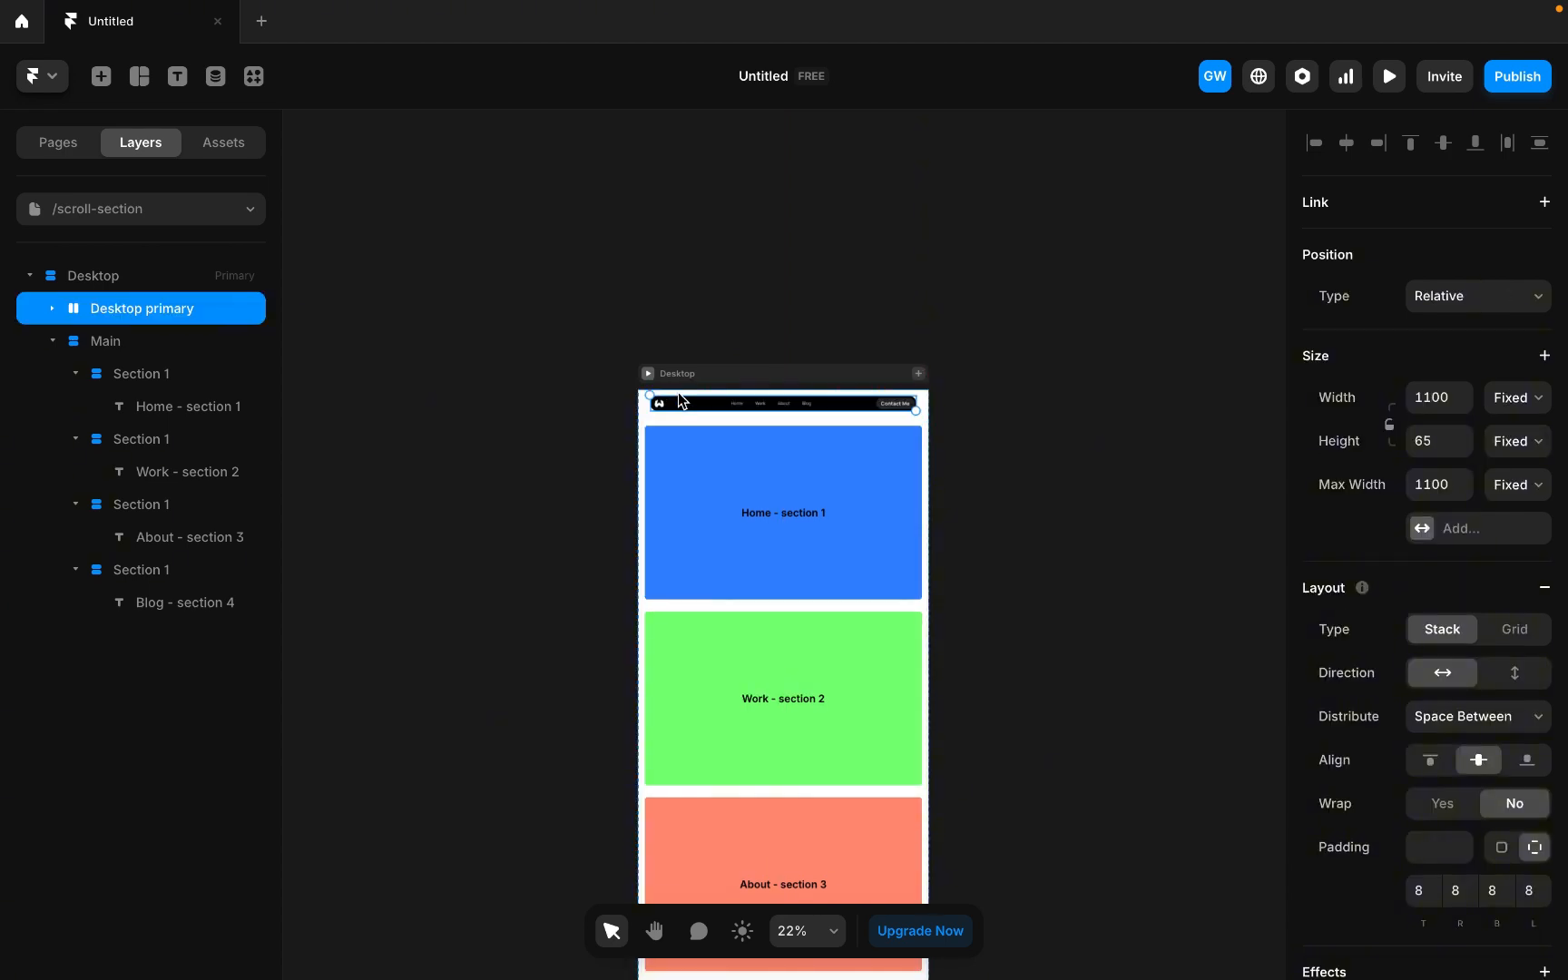
Set the navigation bar's position type to Fixed.
click(56, 344)
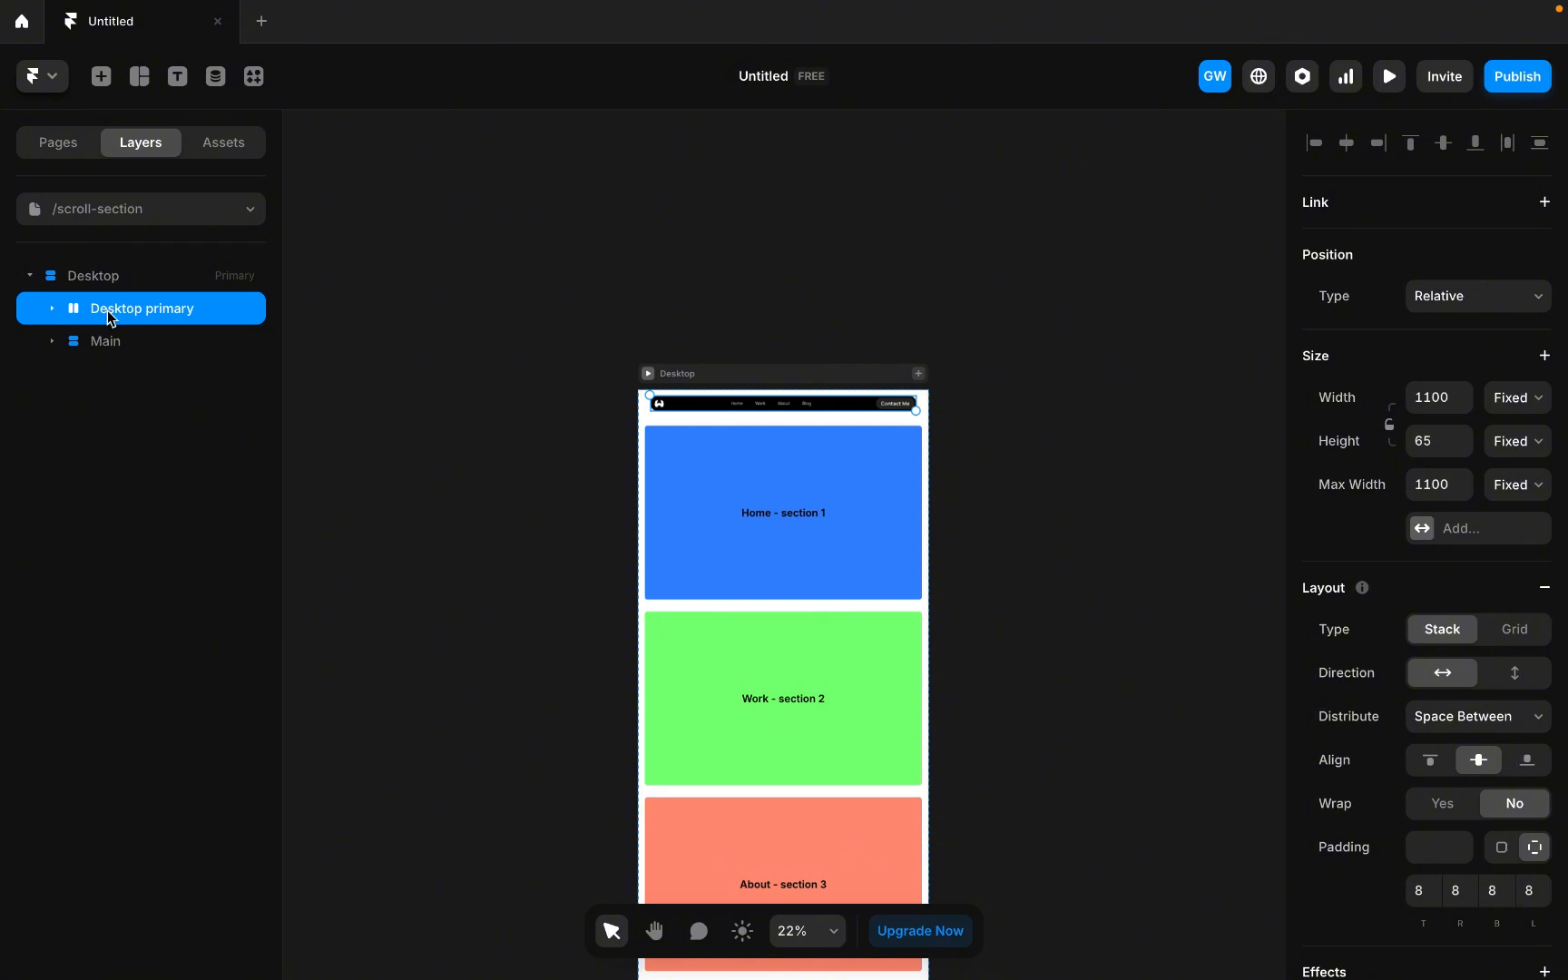
click(1517, 305)
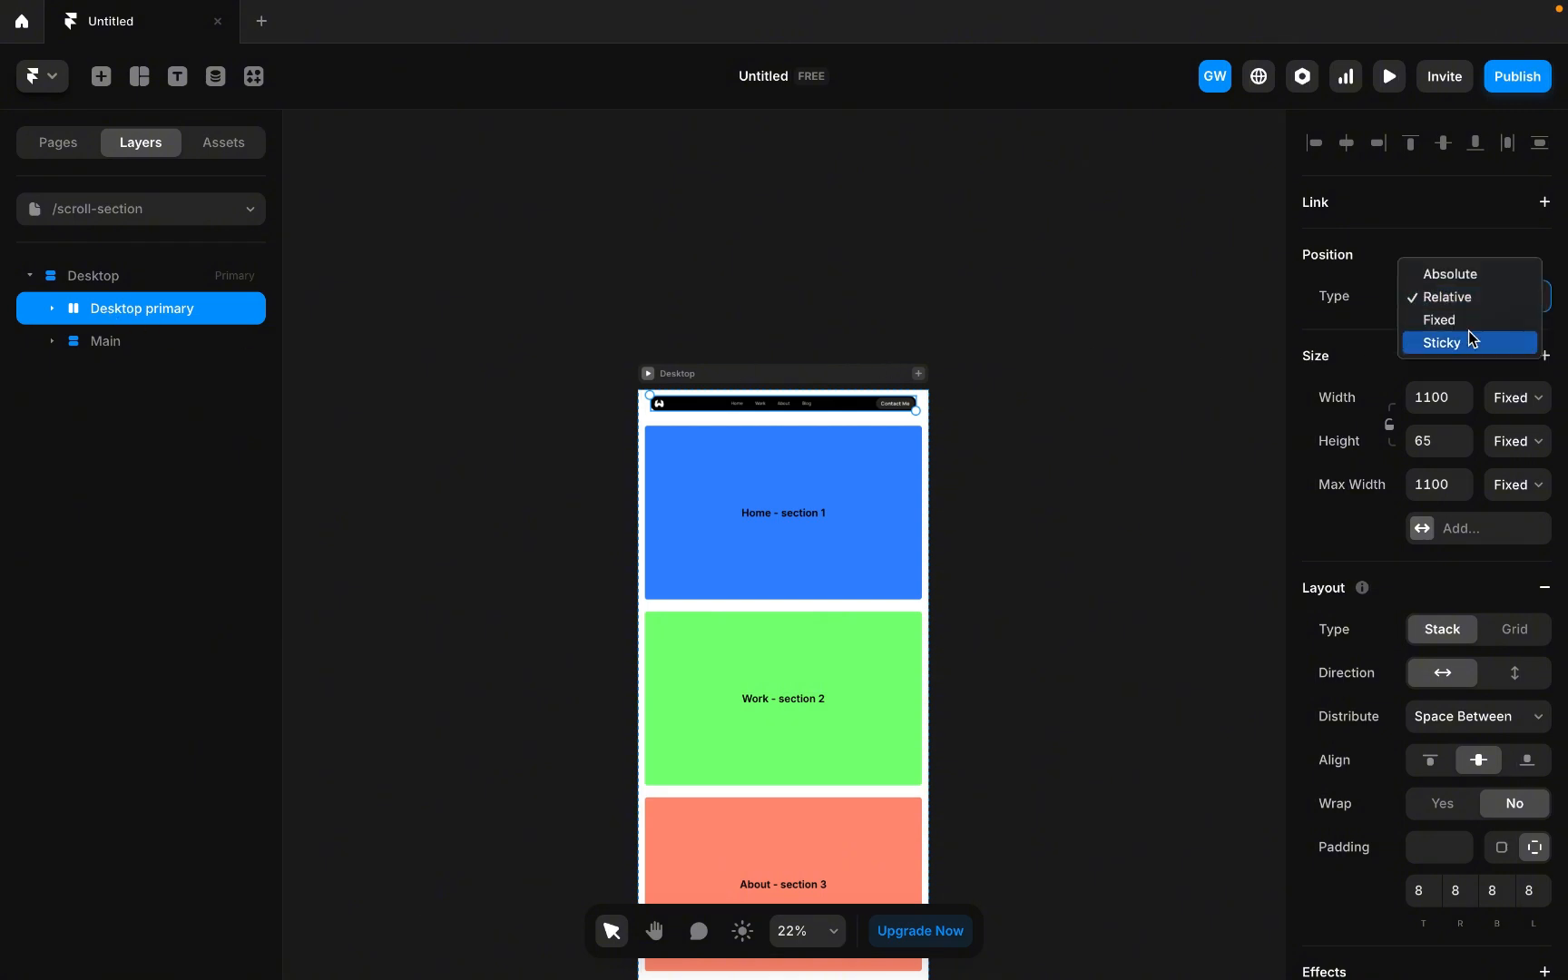
click(1470, 321)
scroll(784, 408, up, 5)
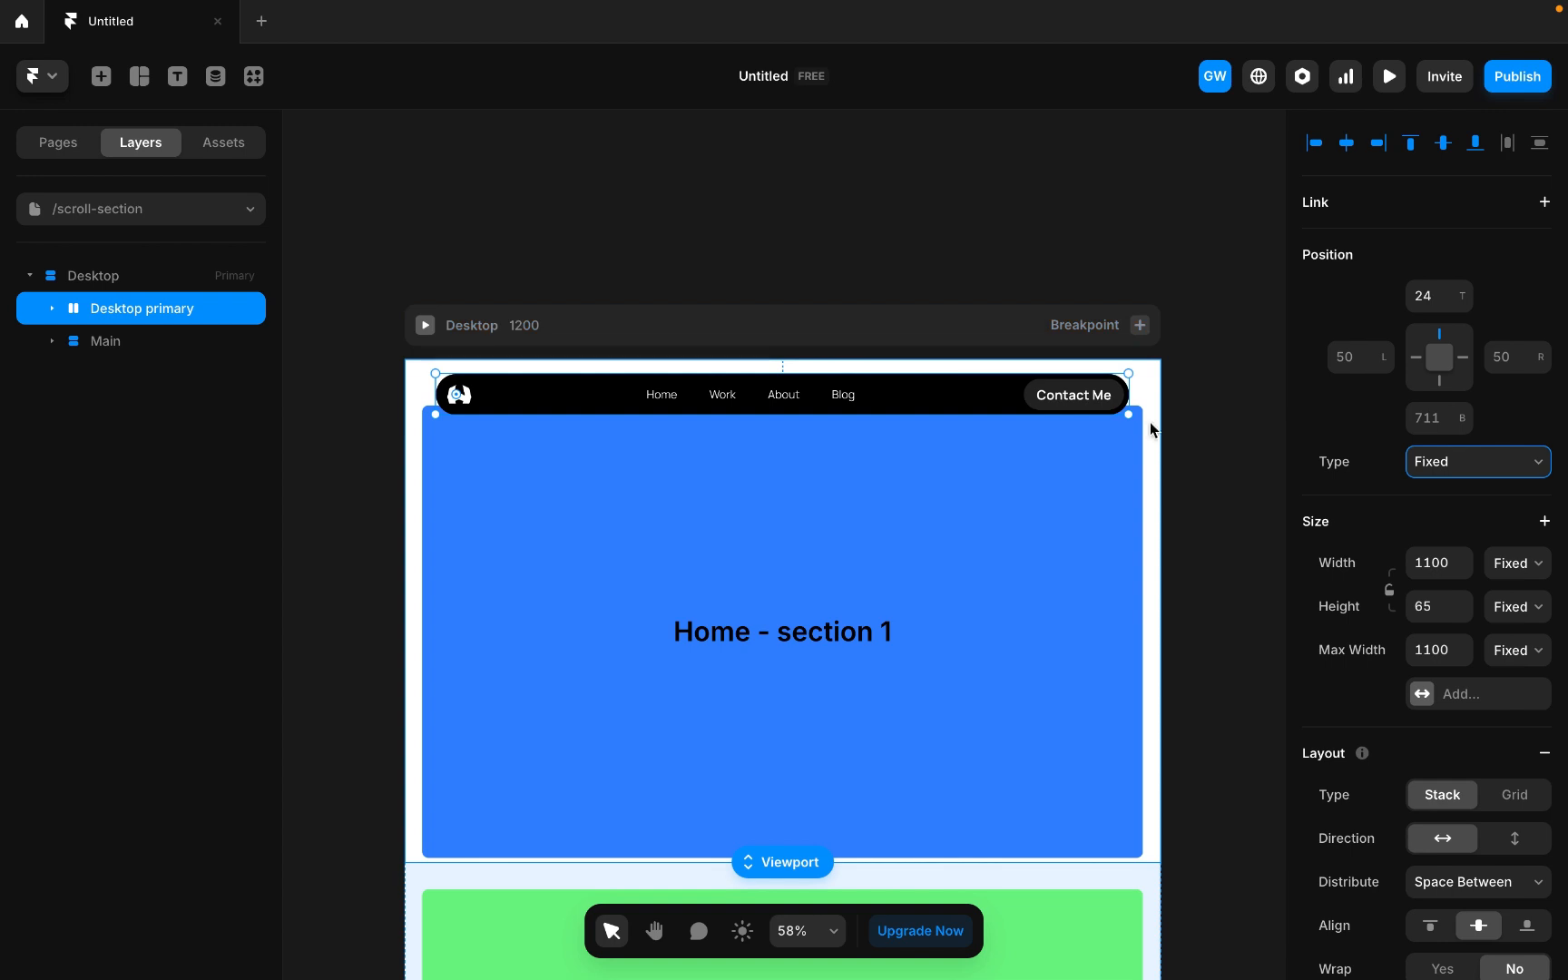
click(1189, 420)
Lighten the first section's fill colour to #70ACFF.
scroll(717, 412, down, 3)
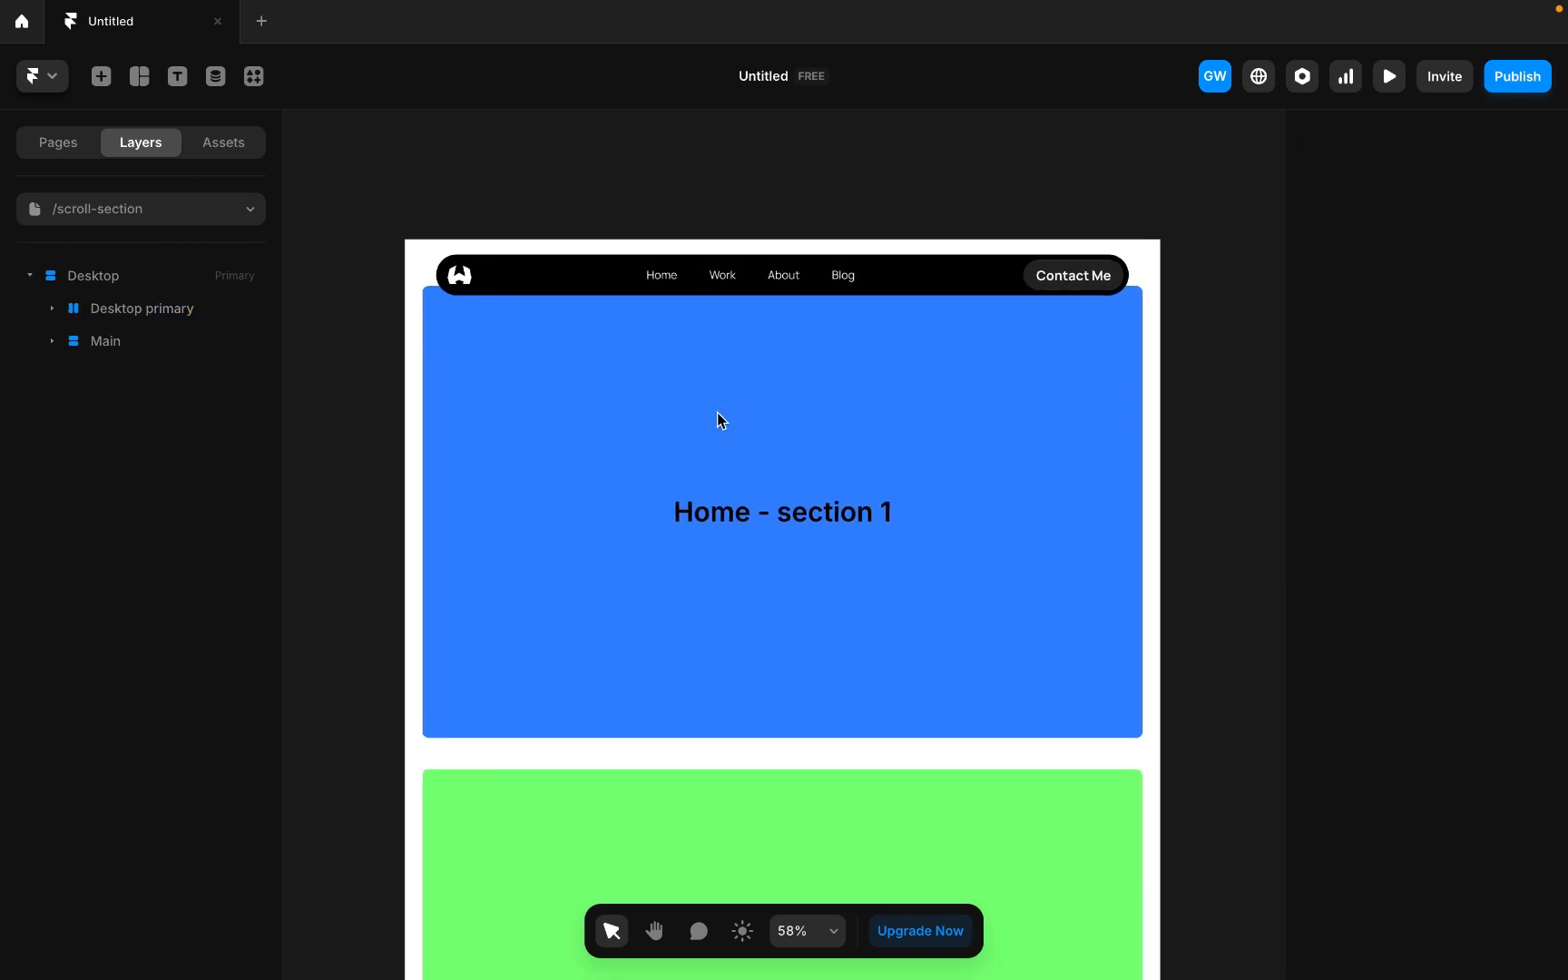
scroll(716, 412, down, 3)
scroll(938, 536, down, 2)
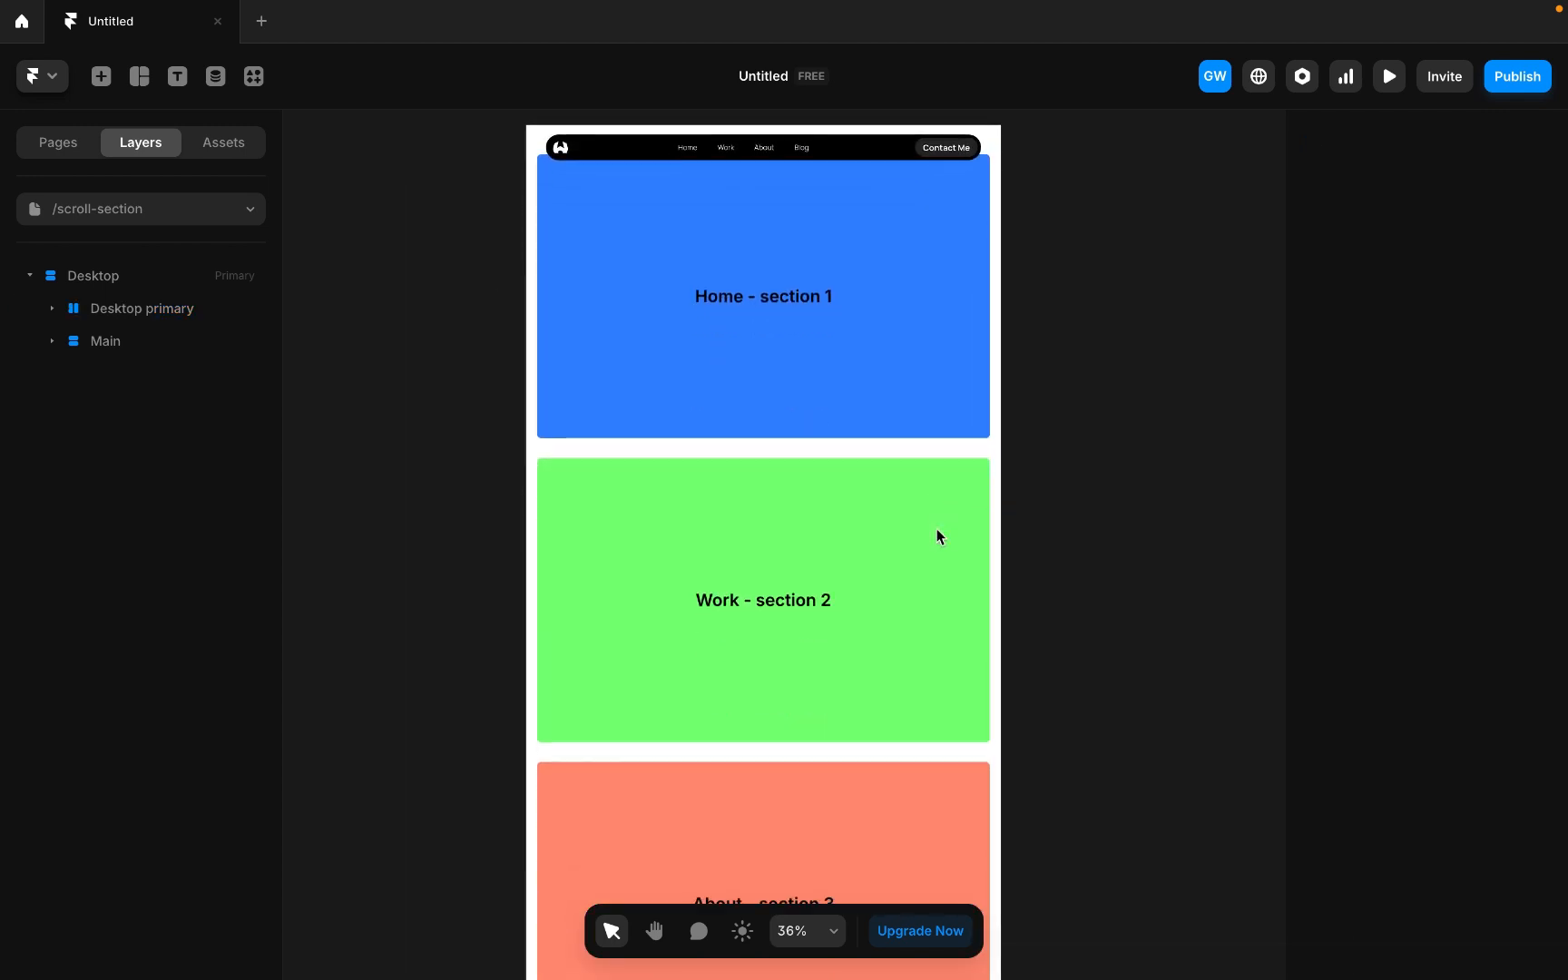
scroll(938, 536, up, 2)
click(860, 534)
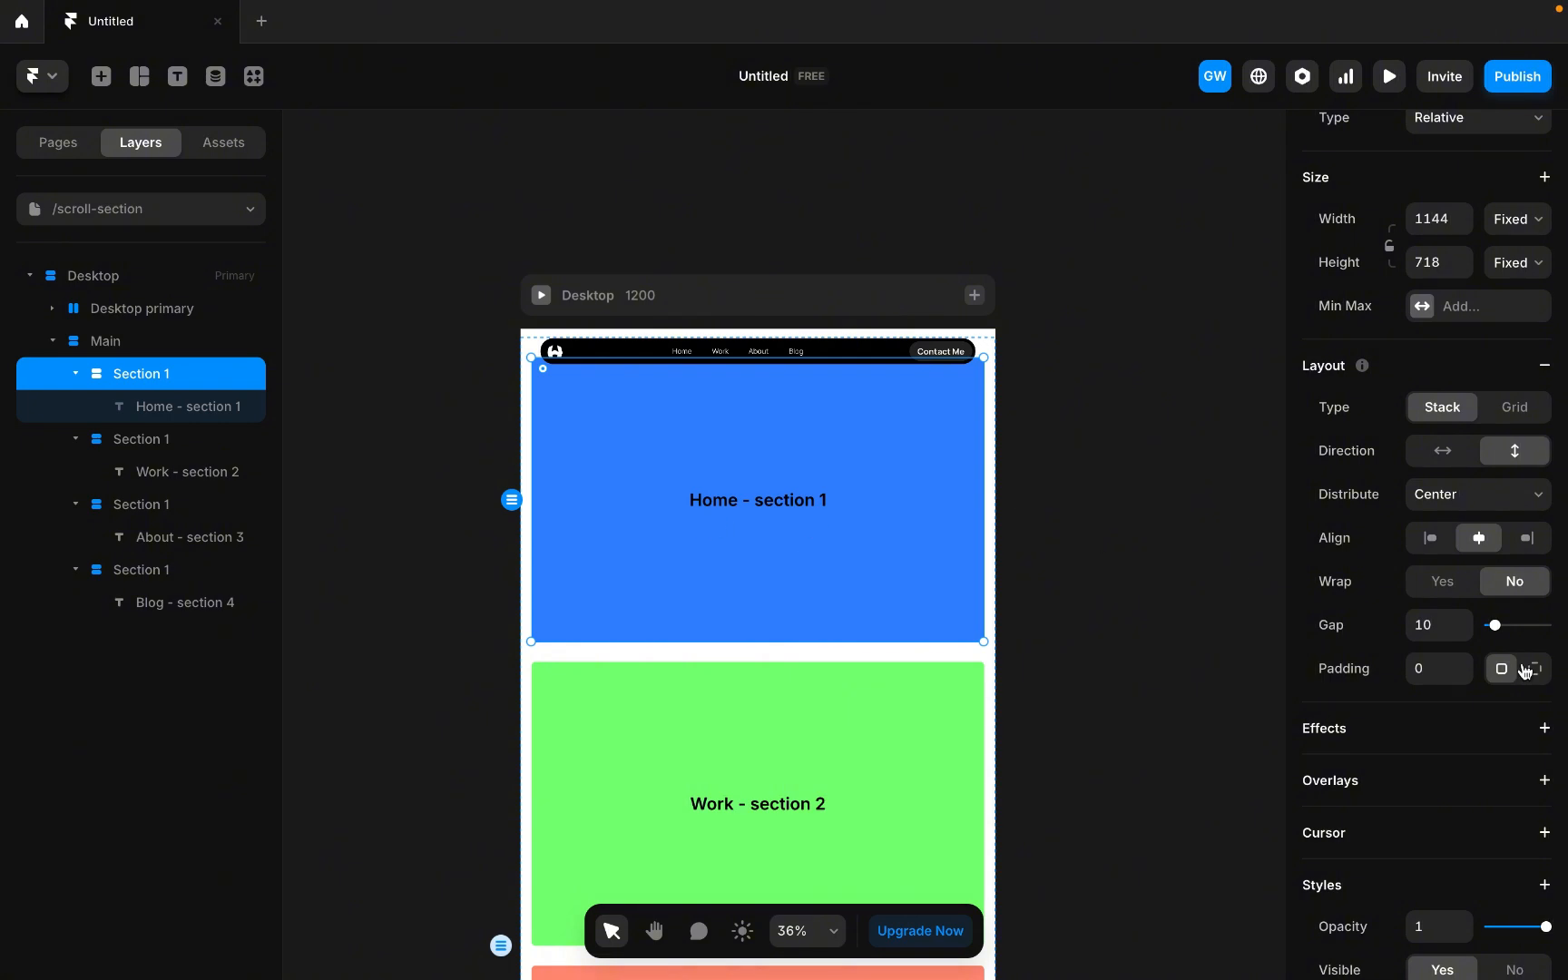
scroll(1482, 777, down, 2)
scroll(1481, 778, down, 5)
click(1432, 504)
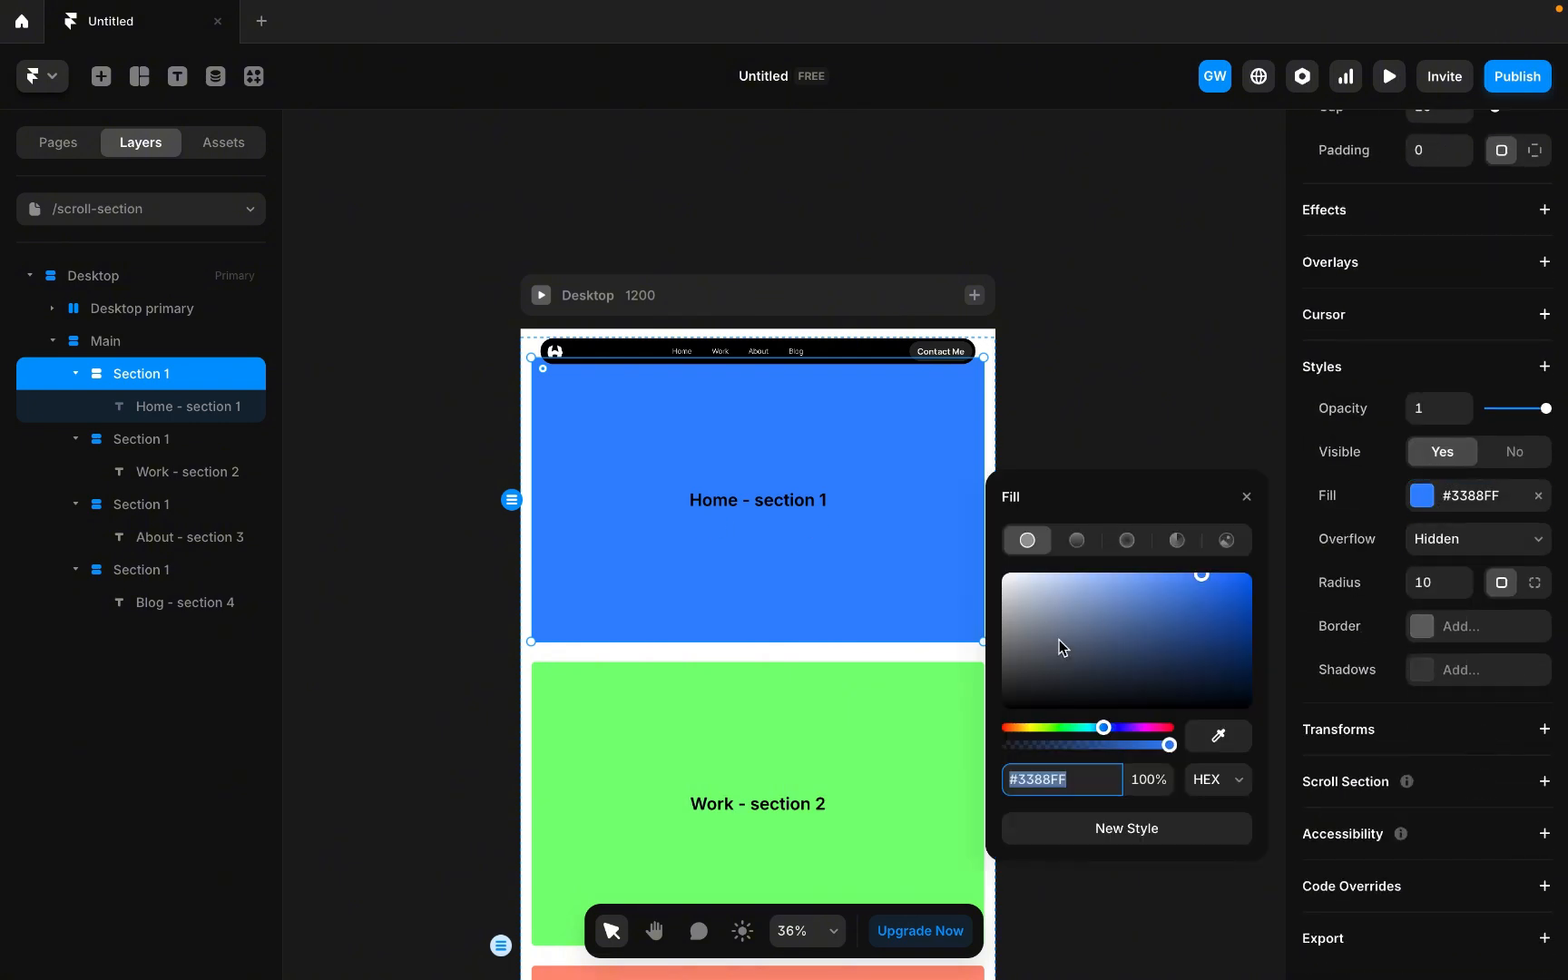
click(1150, 584)
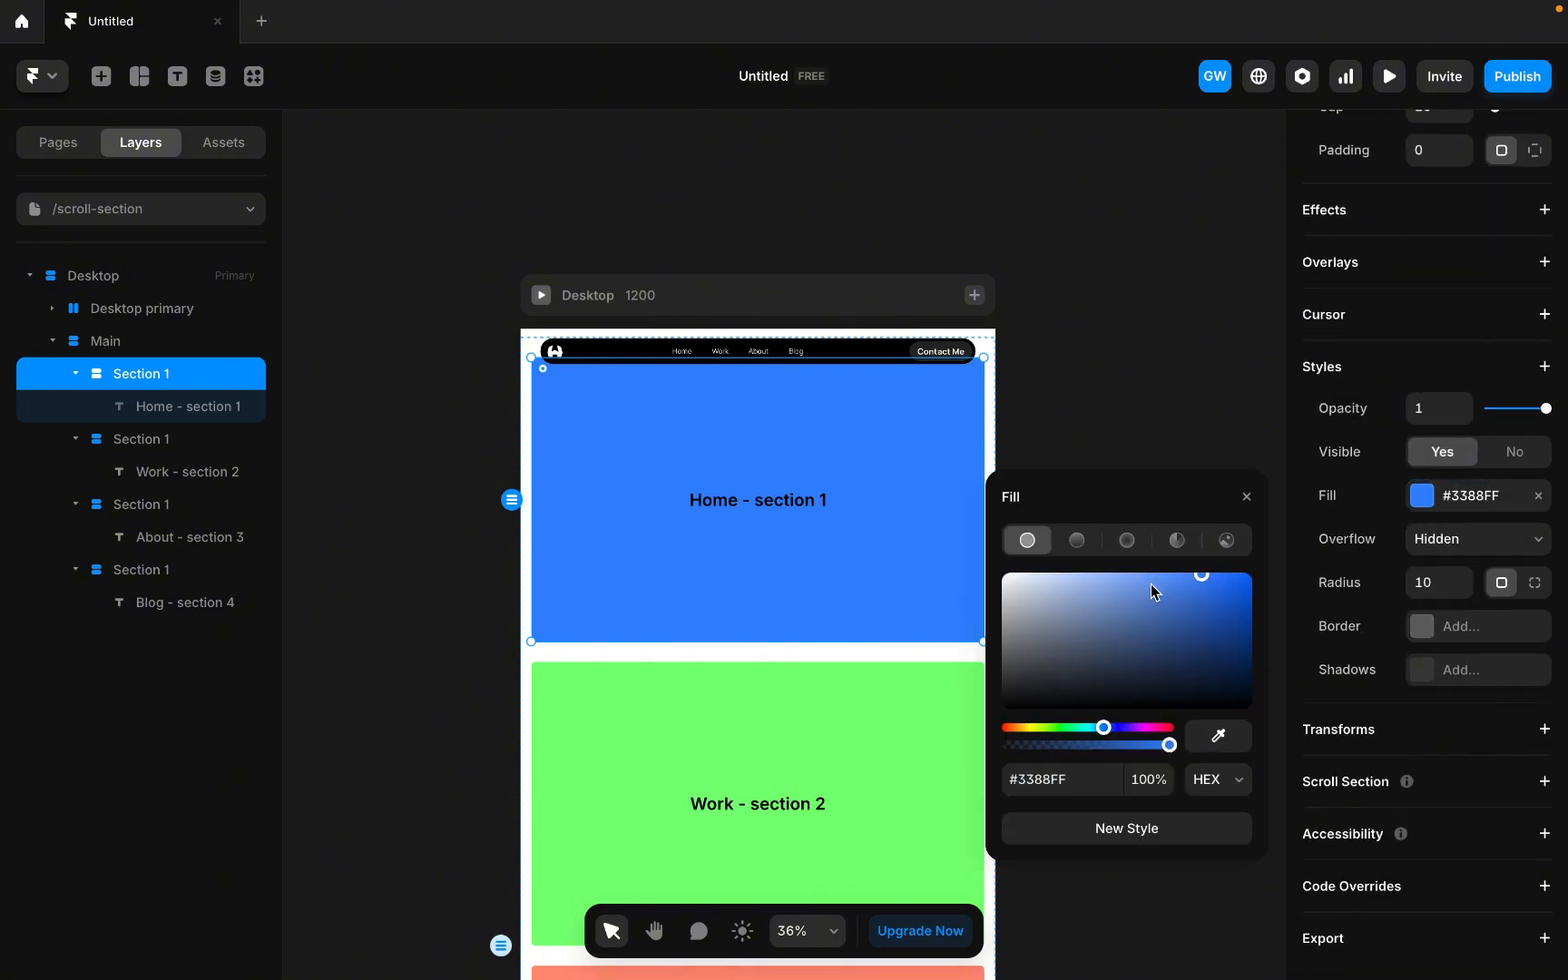
drag(1151, 585, 1144, 575)
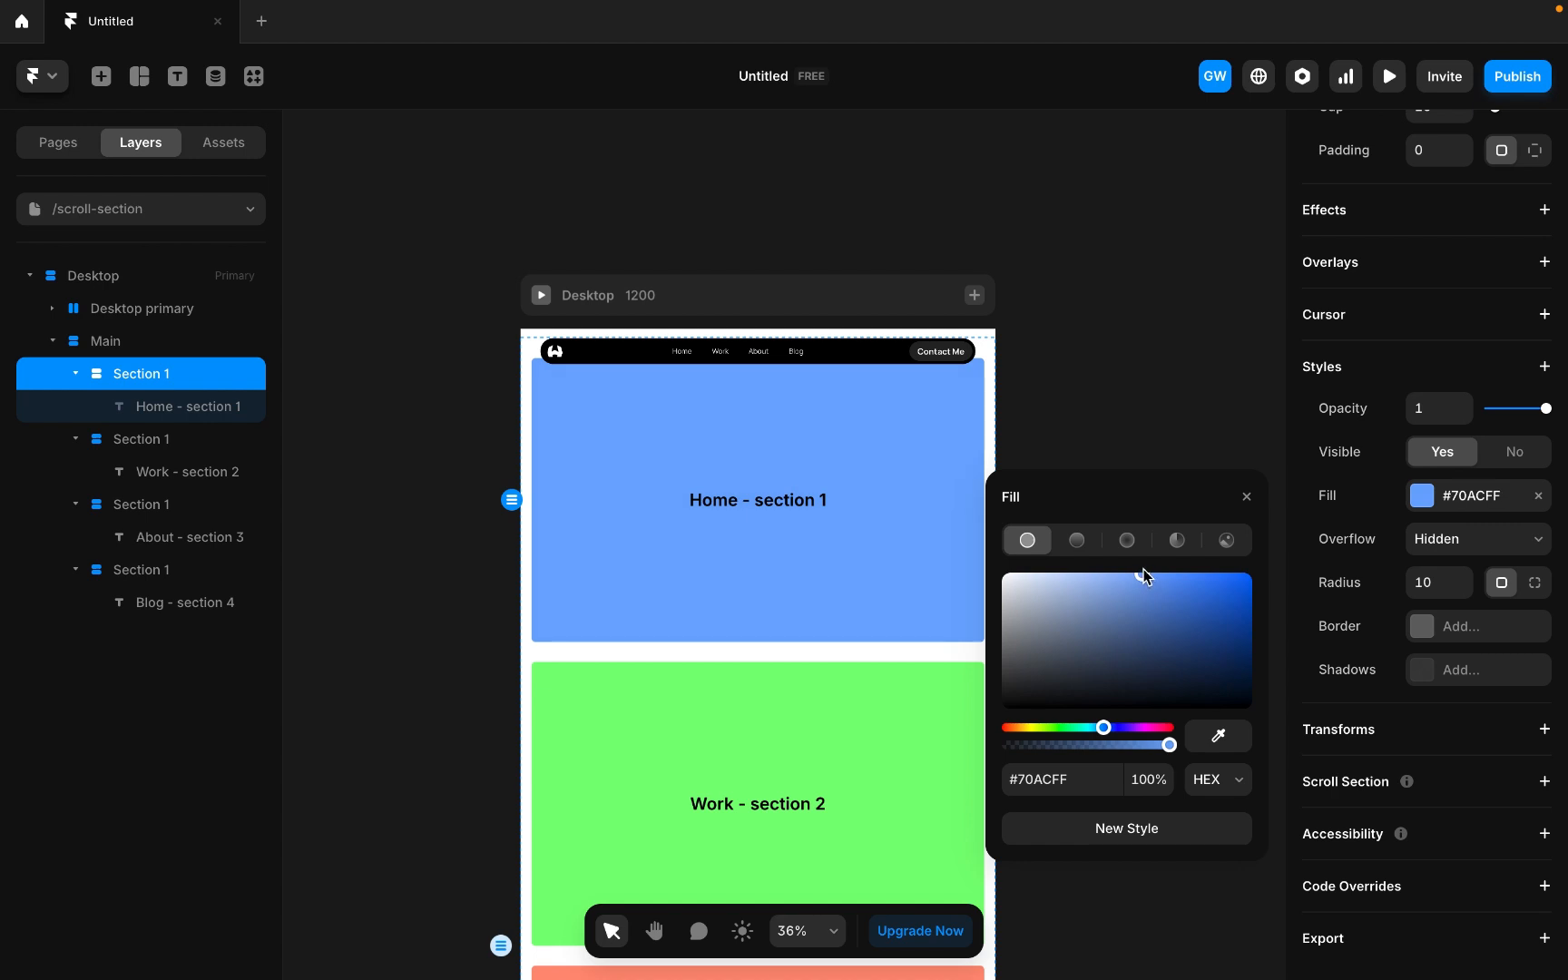
scroll(697, 580, down, 1)
click(1056, 423)
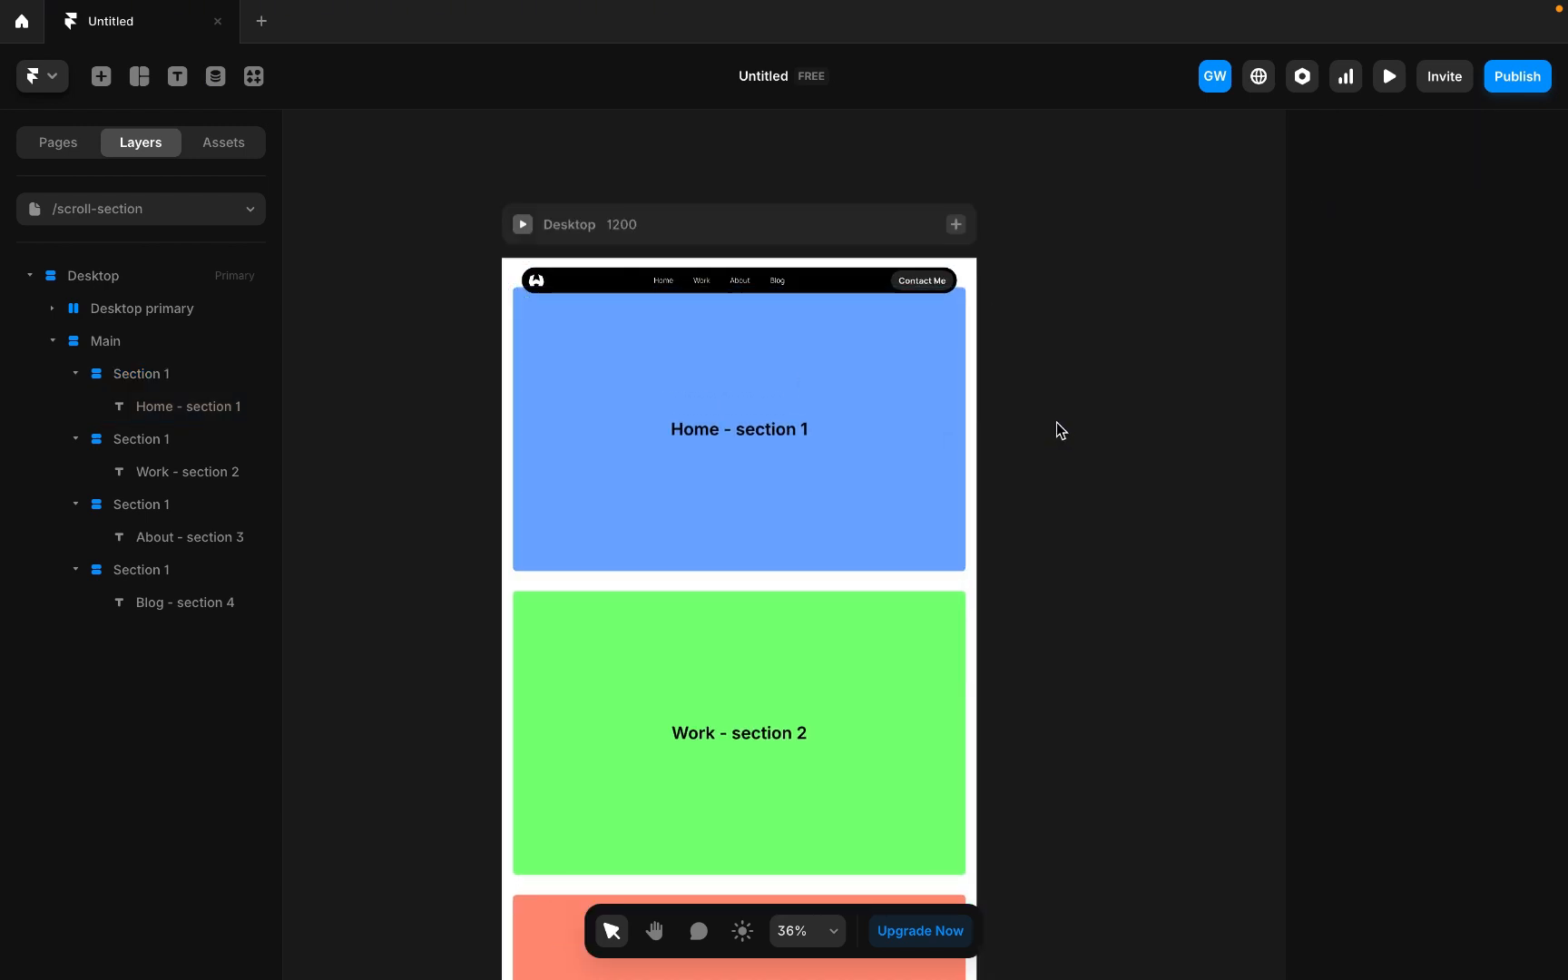
Add a scroll section to the first section named section-1 with an Offset Y of 74.
scroll(804, 412, up, 1)
scroll(804, 410, up, 1)
scroll(606, 310, down, 1)
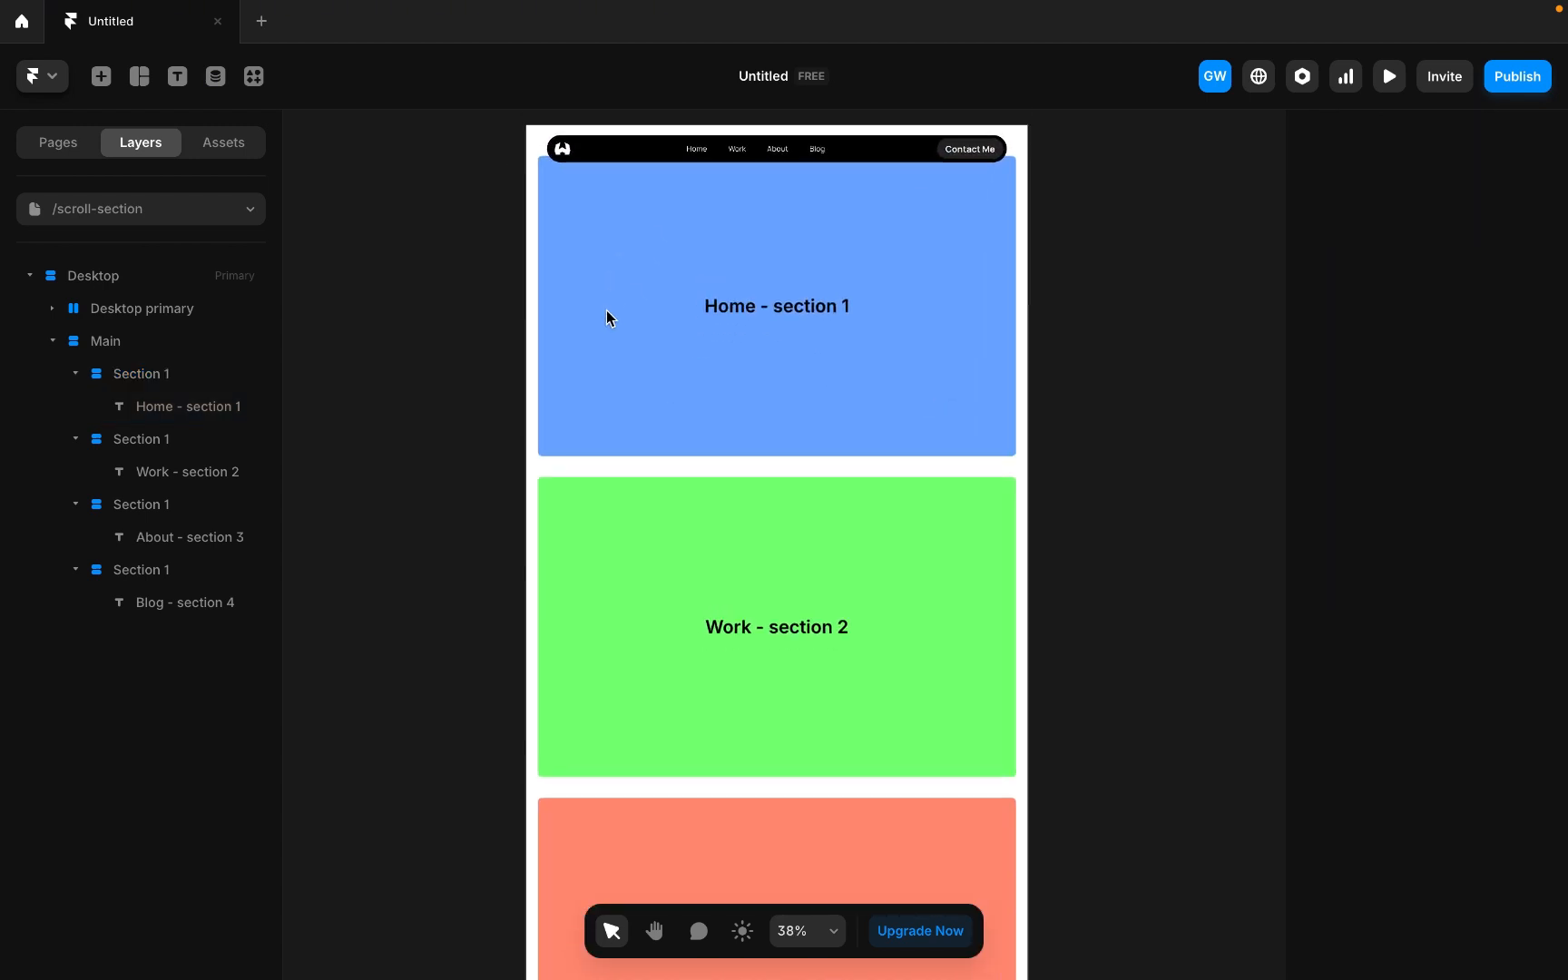
click(646, 338)
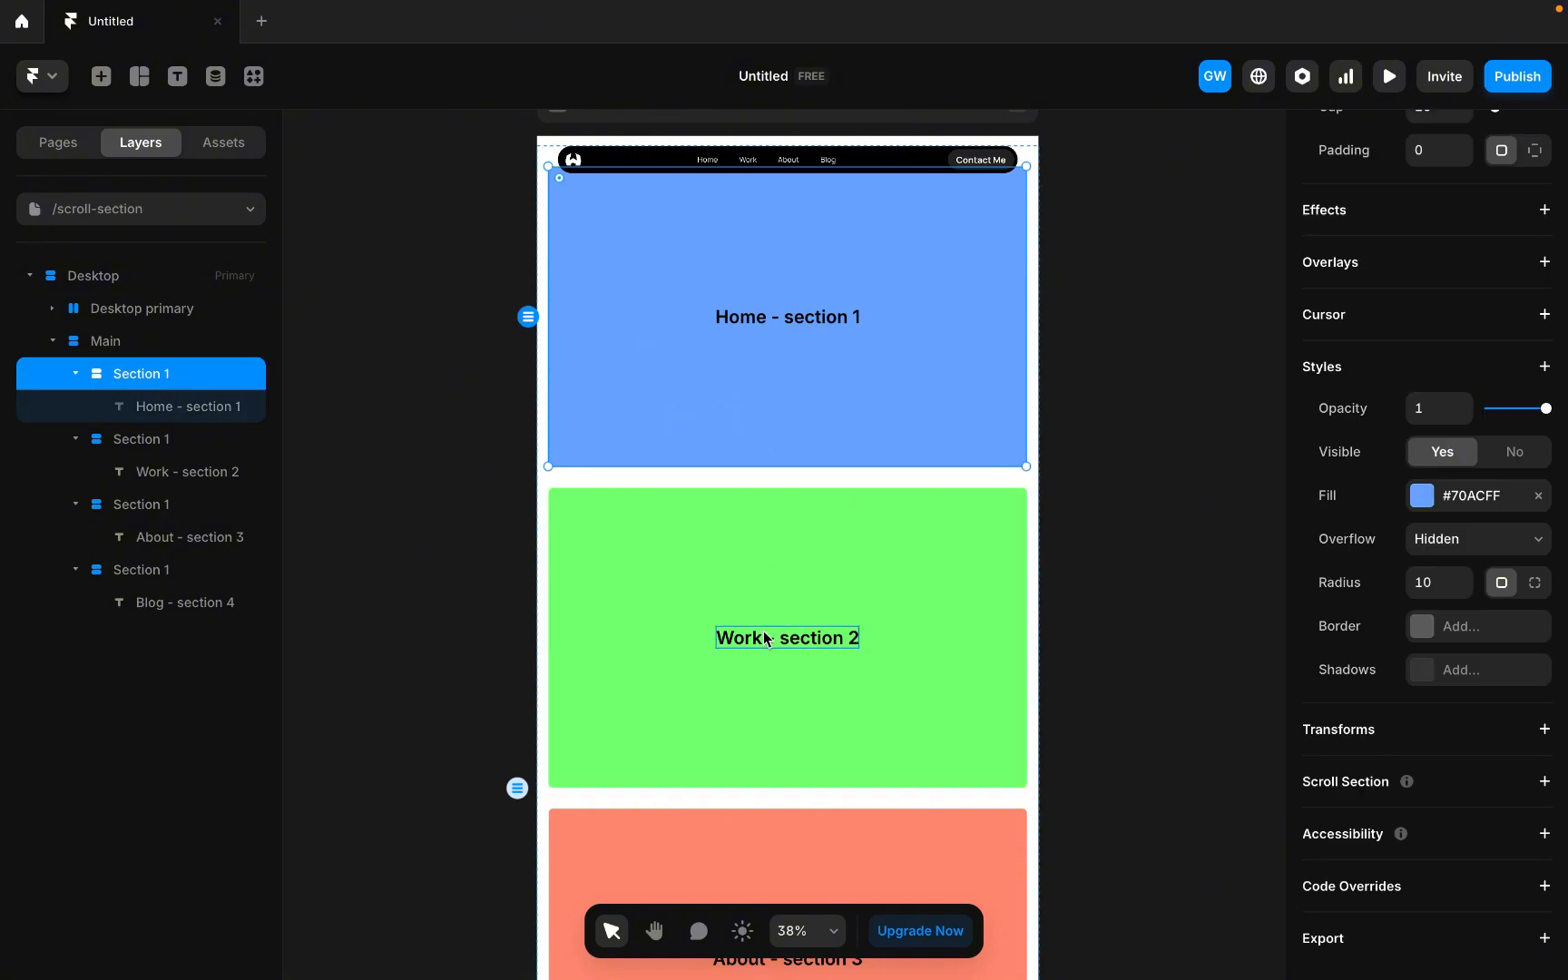
scroll(762, 729, down, 2)
scroll(762, 729, up, 4)
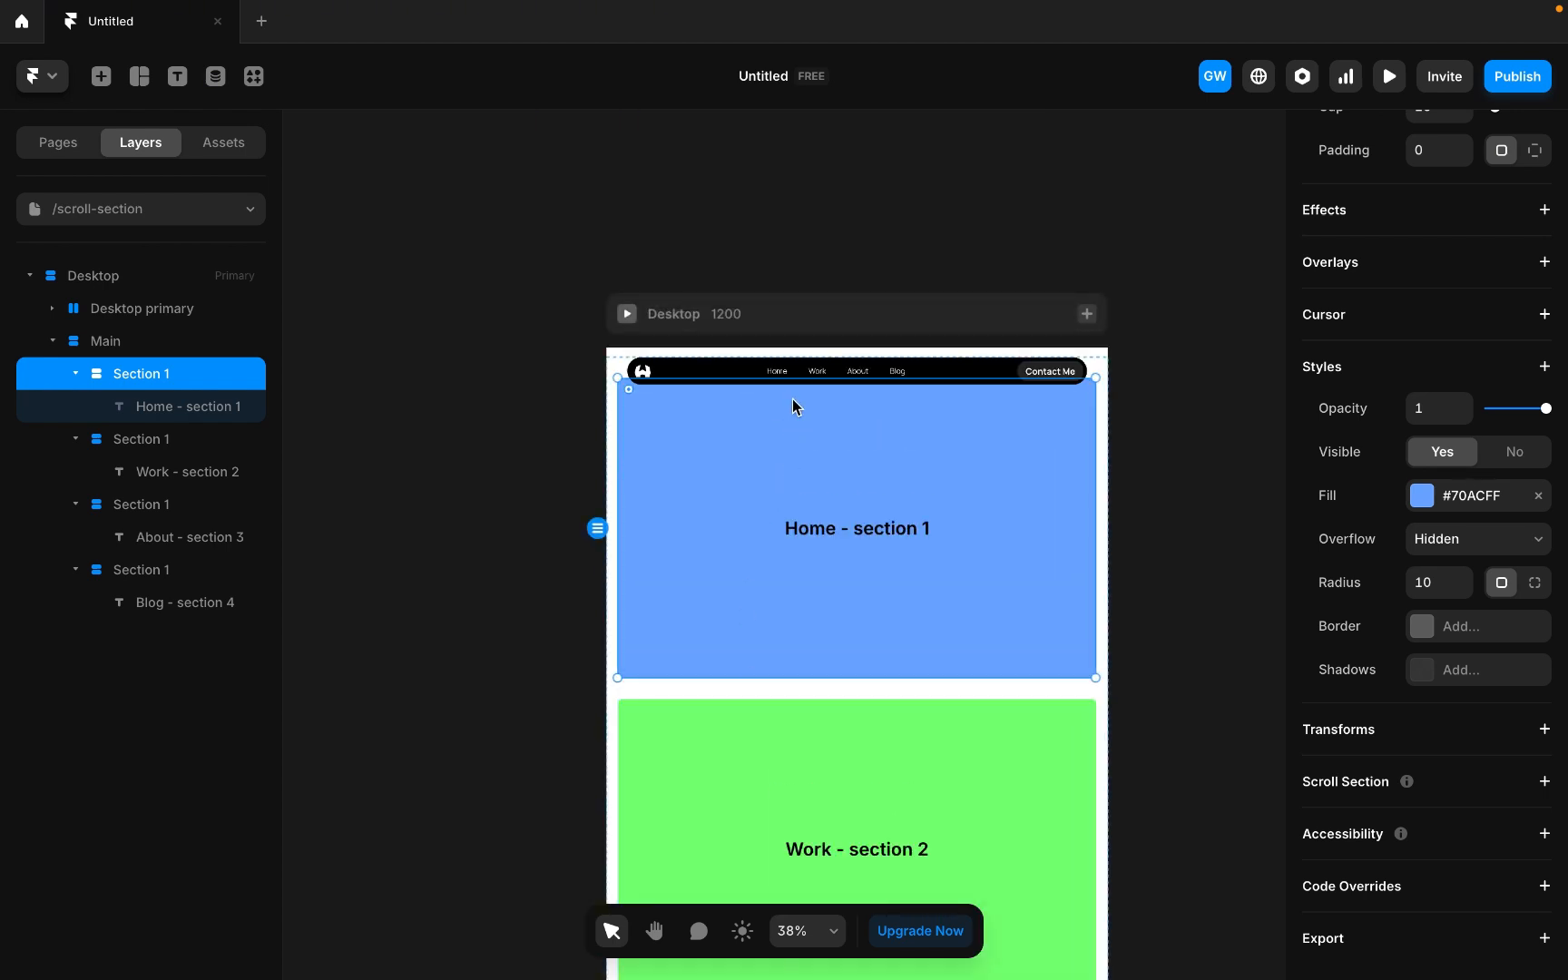
scroll(792, 406, down, 2)
scroll(932, 572, down, 1)
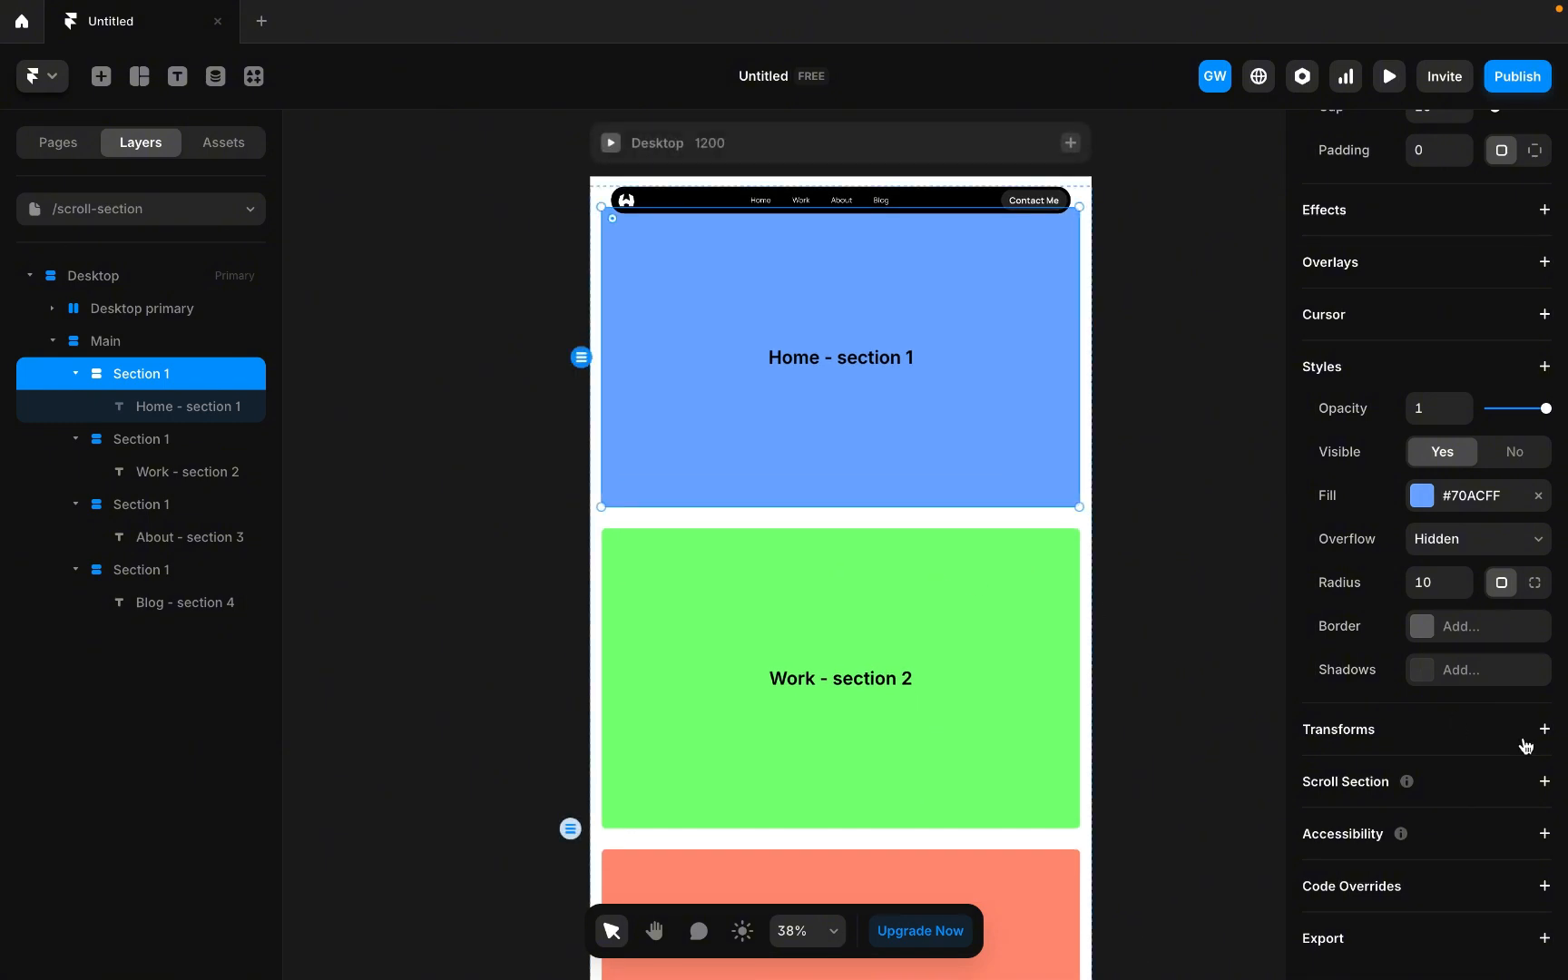
click(1543, 785)
click(1437, 822)
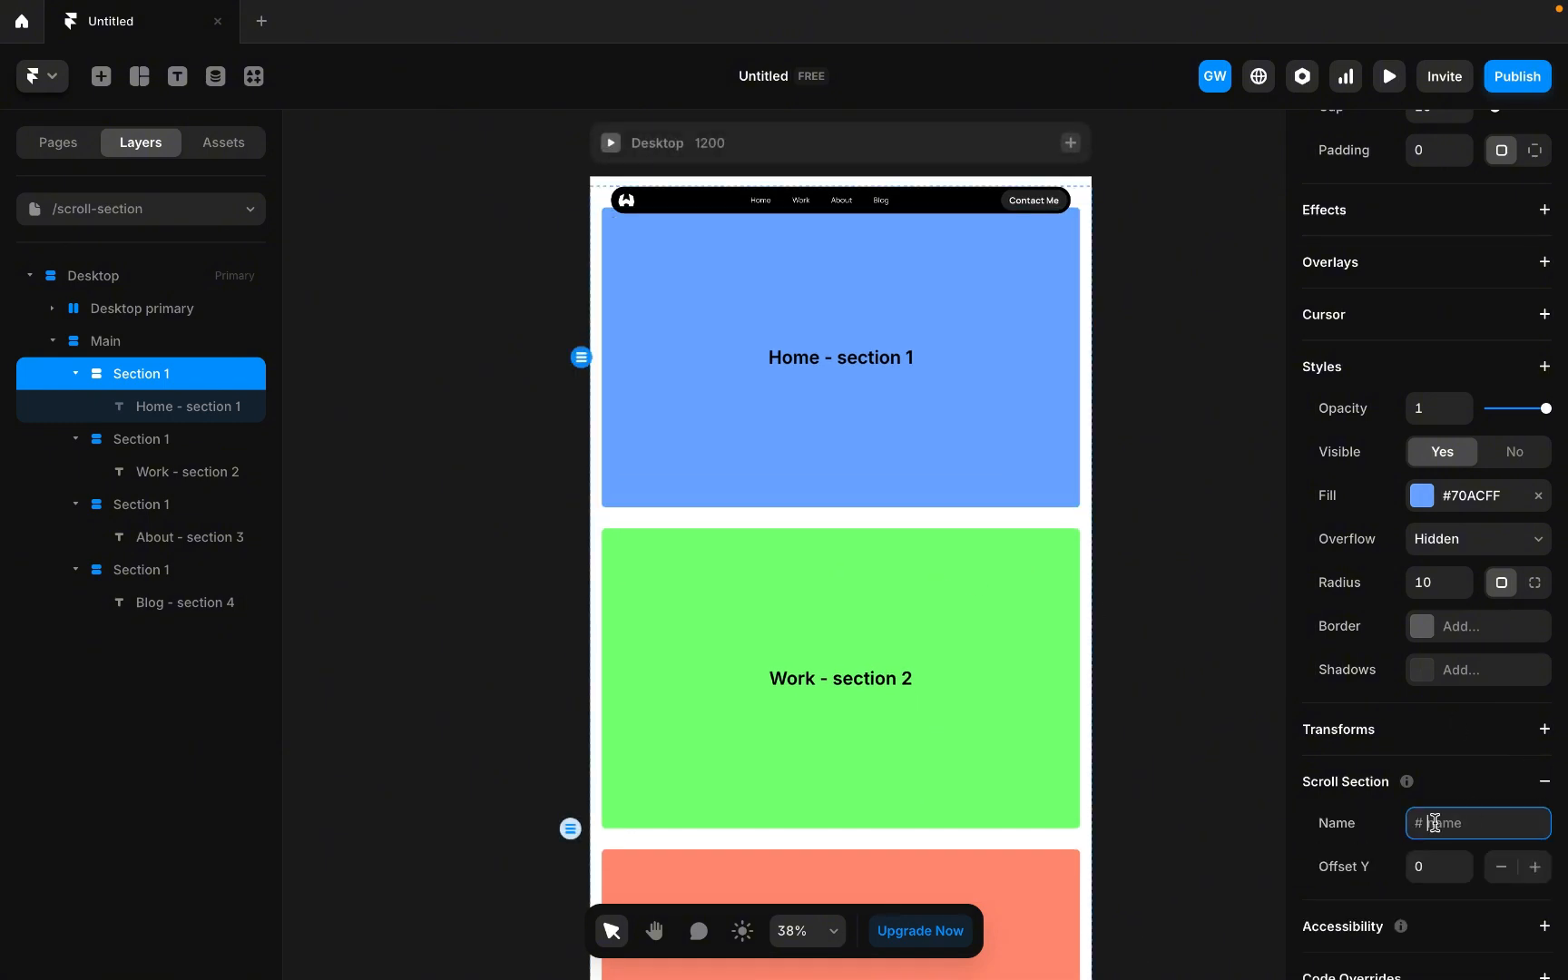
text(section-1)
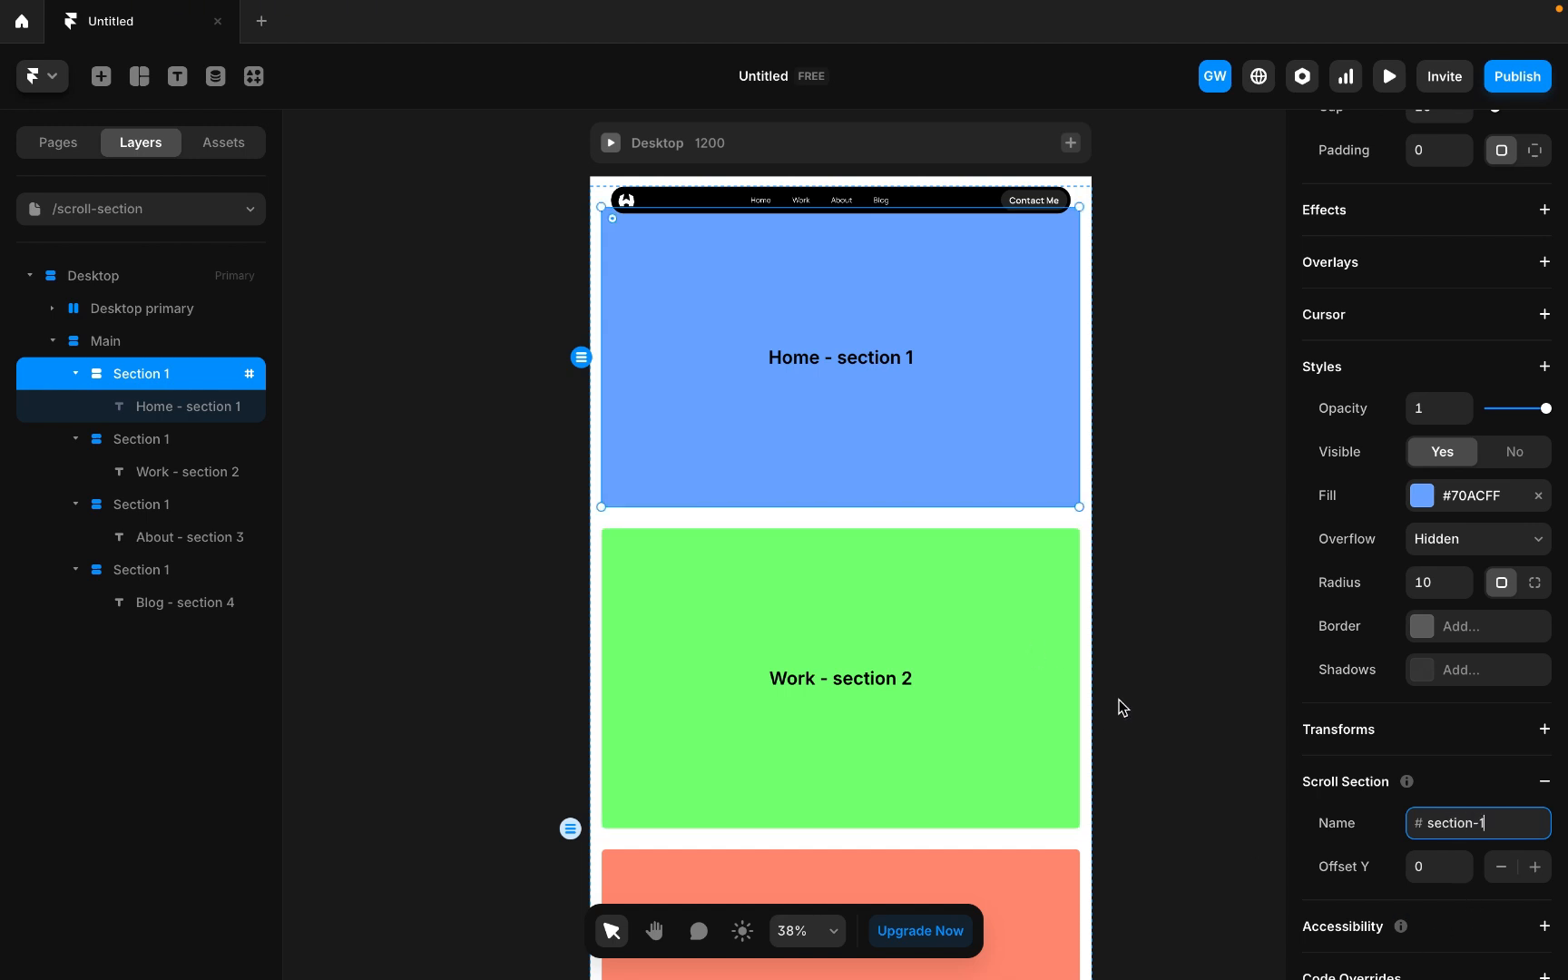
click(1430, 866)
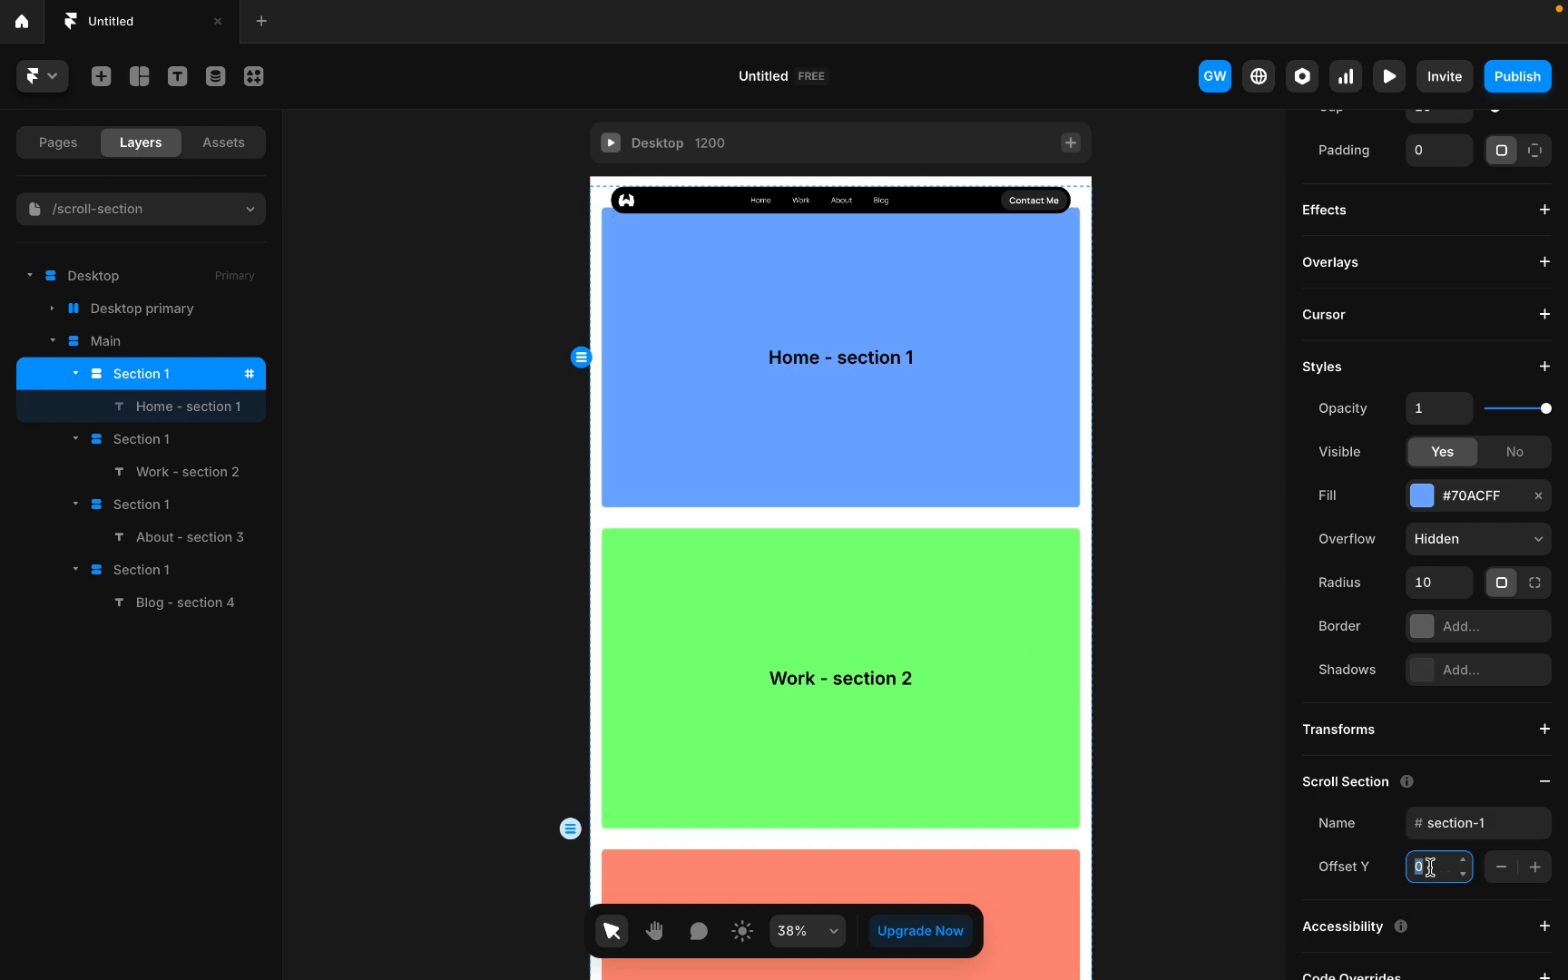
text(74)
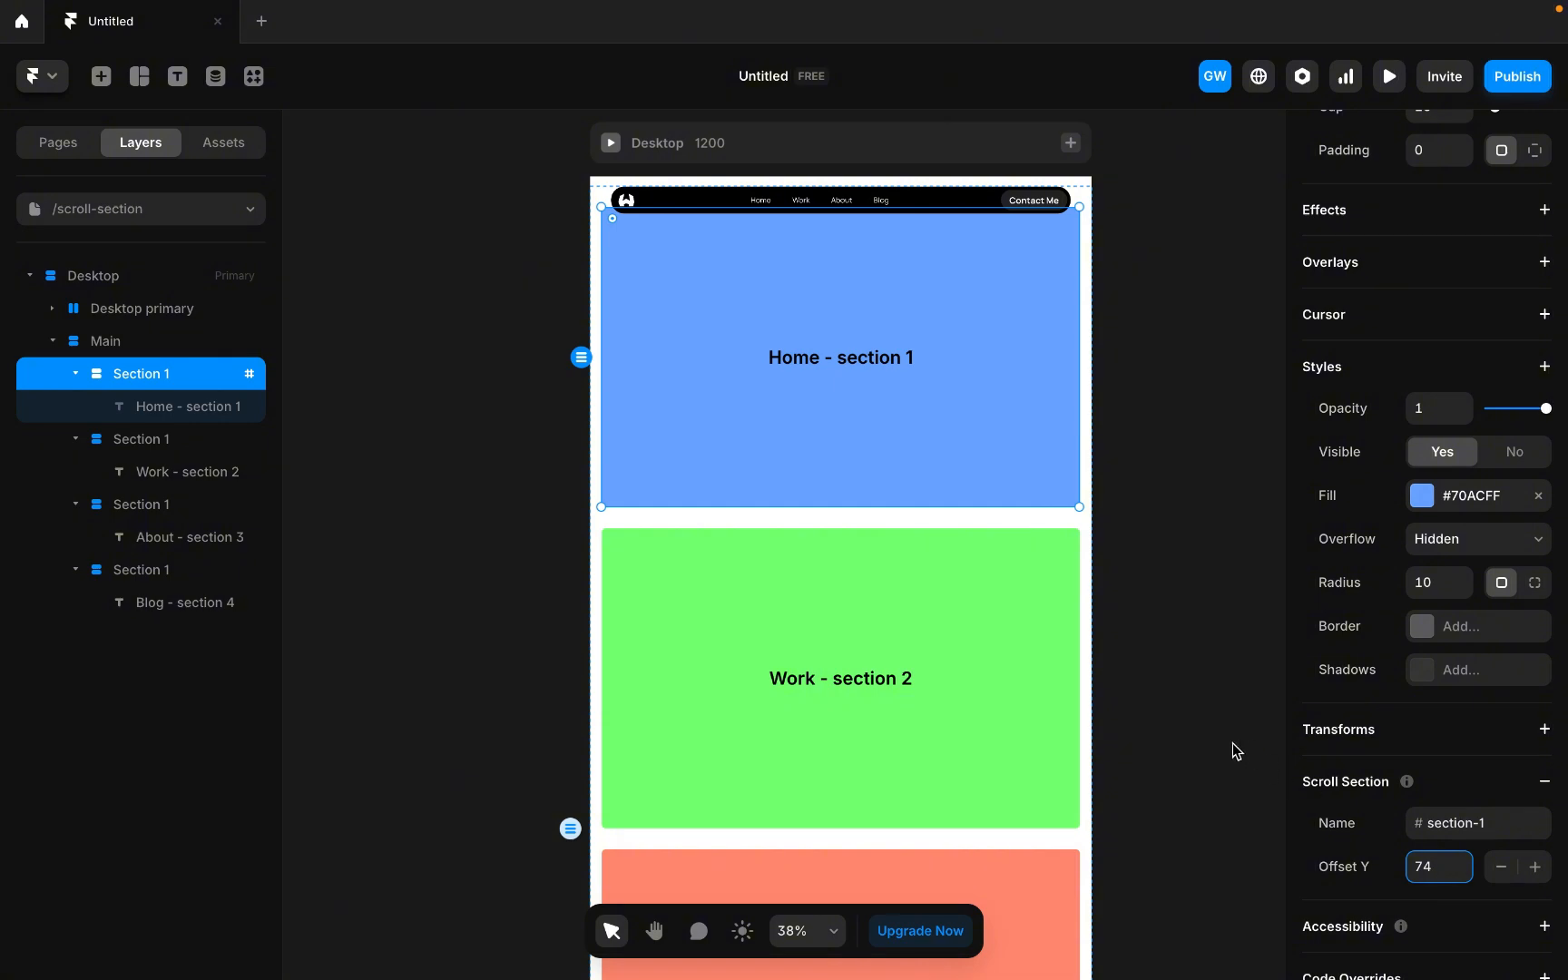
Add a scroll section to the second (Work) section and name it section-2.
click(1021, 654)
scroll(1455, 792, down, 3)
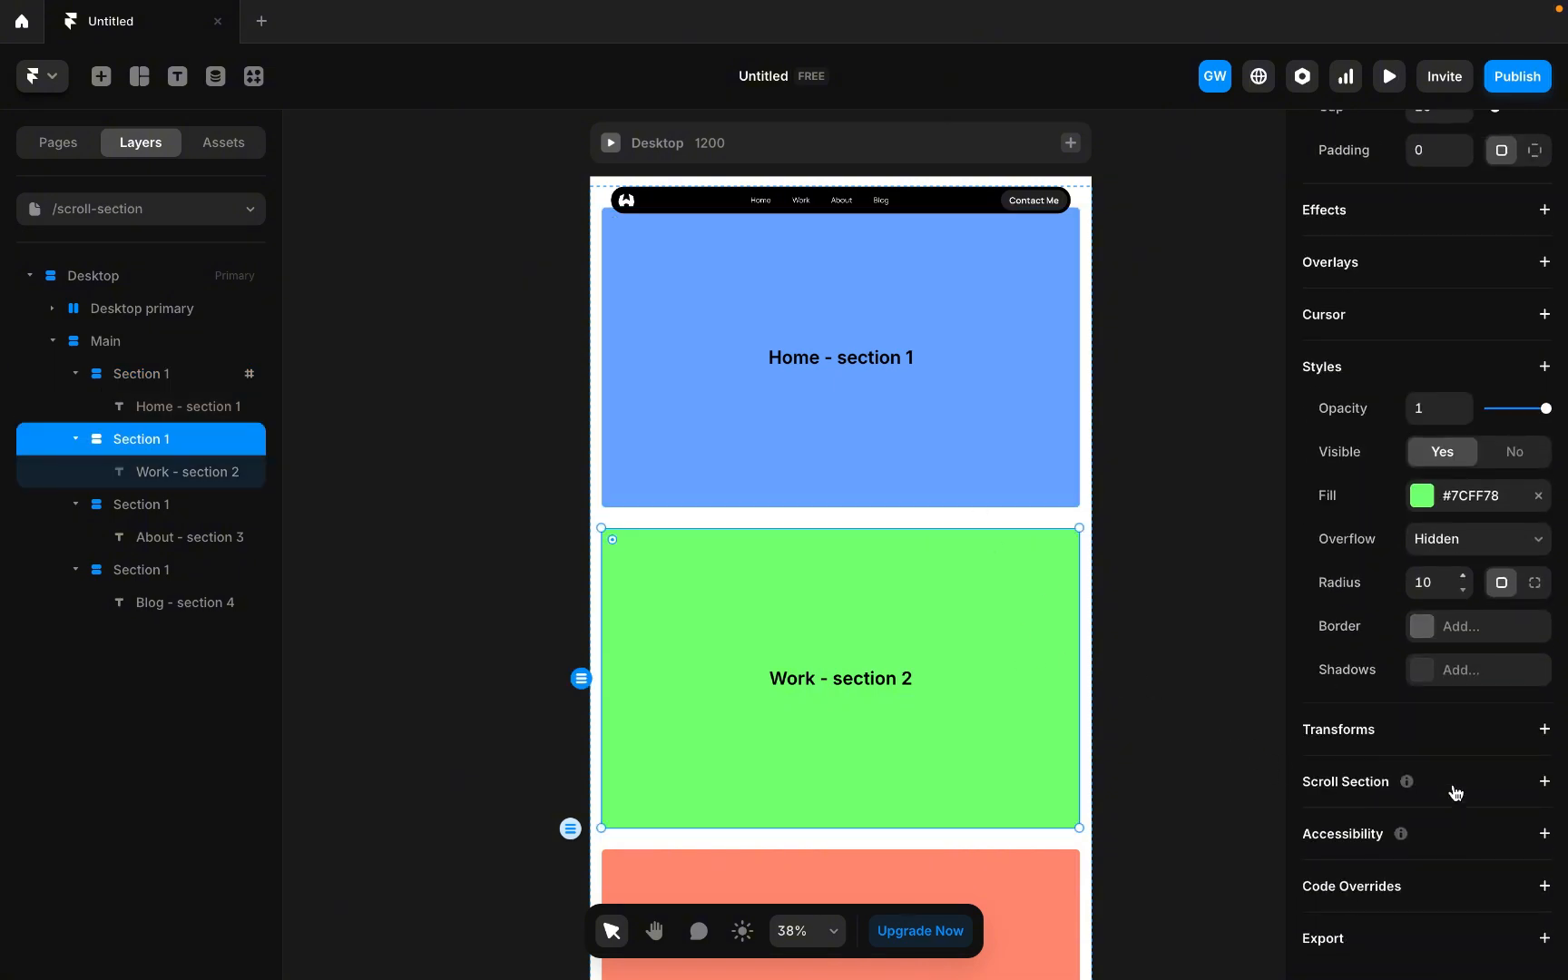
click(1545, 782)
click(1429, 821)
text(section-2)
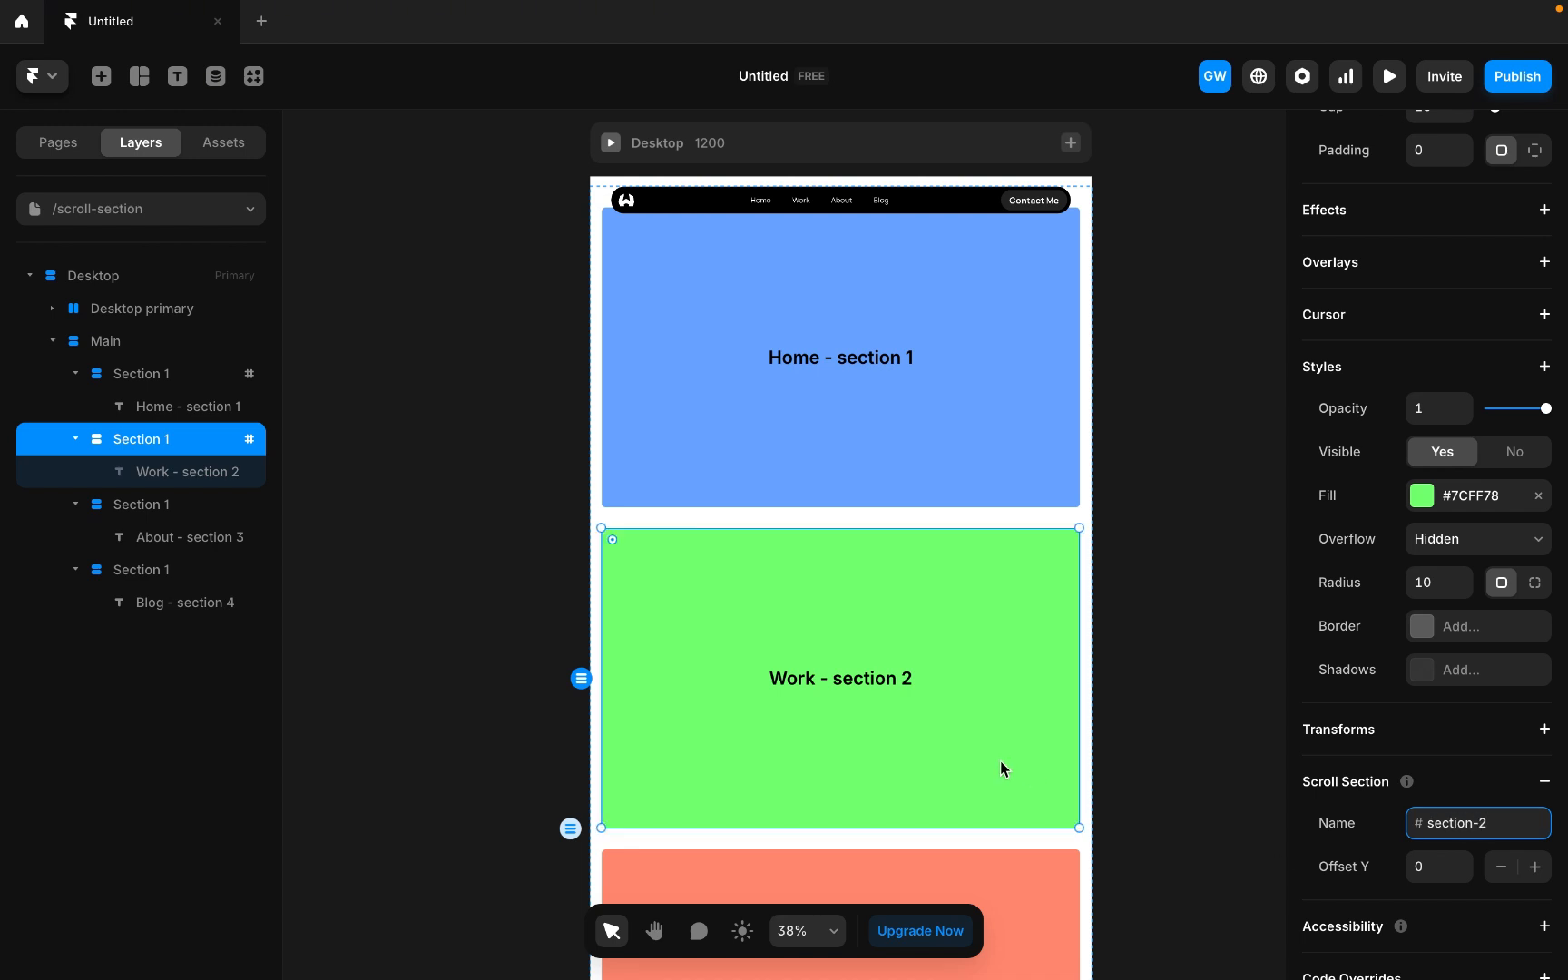
scroll(999, 760, down, 3)
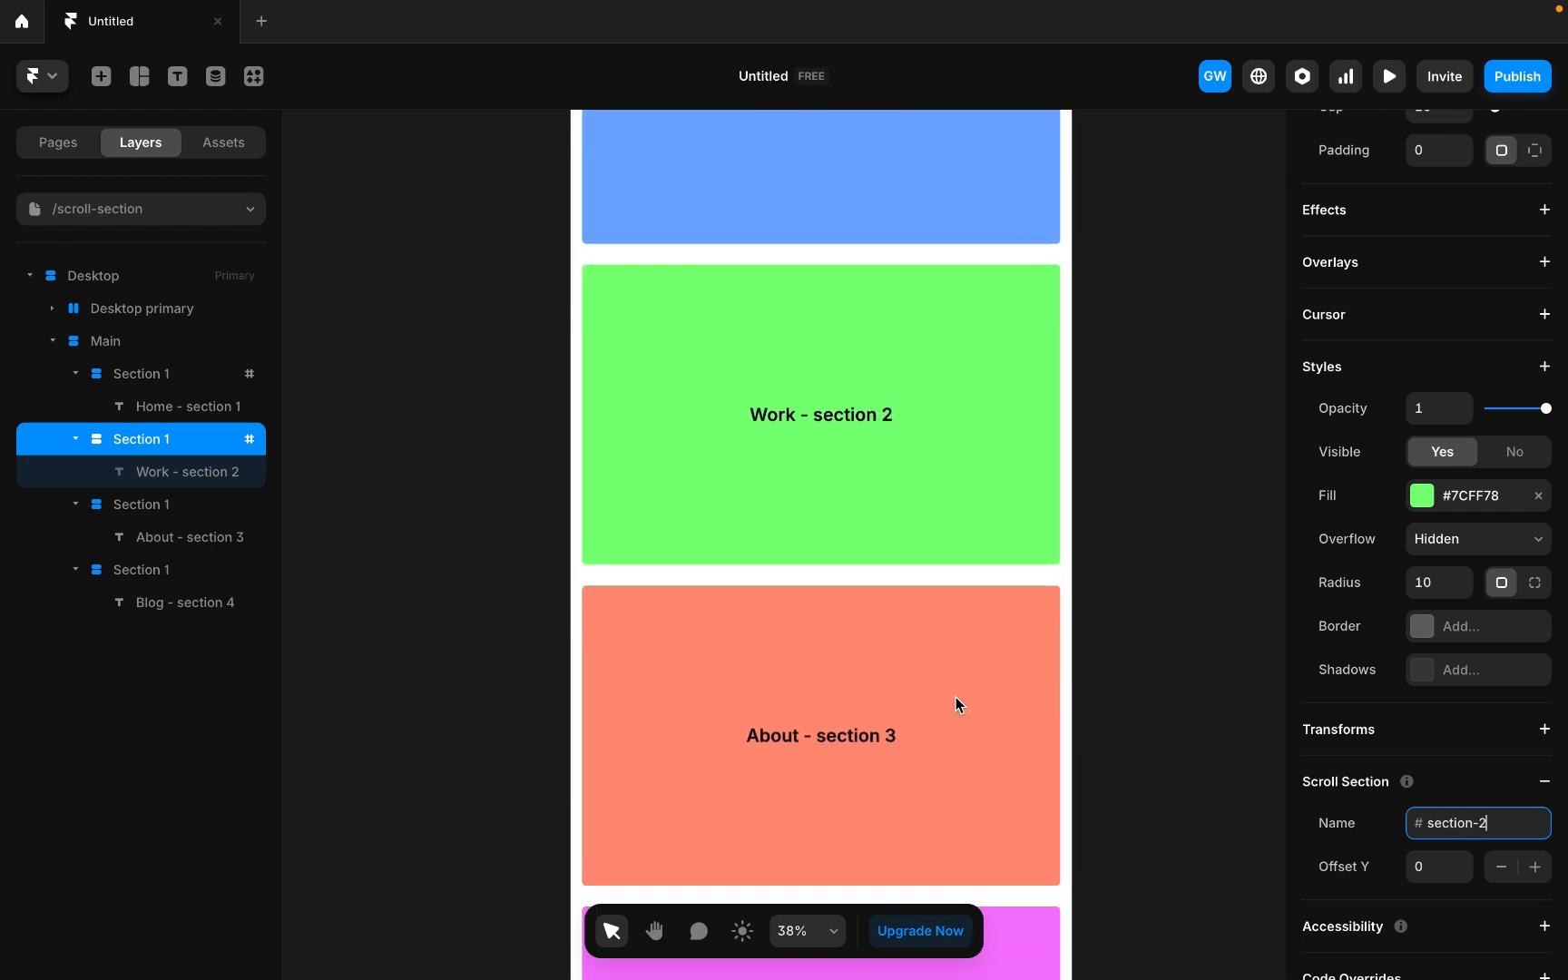
Add a scroll section to the third (About) section and name it section-3.
click(955, 699)
scroll(1449, 782, down, 6)
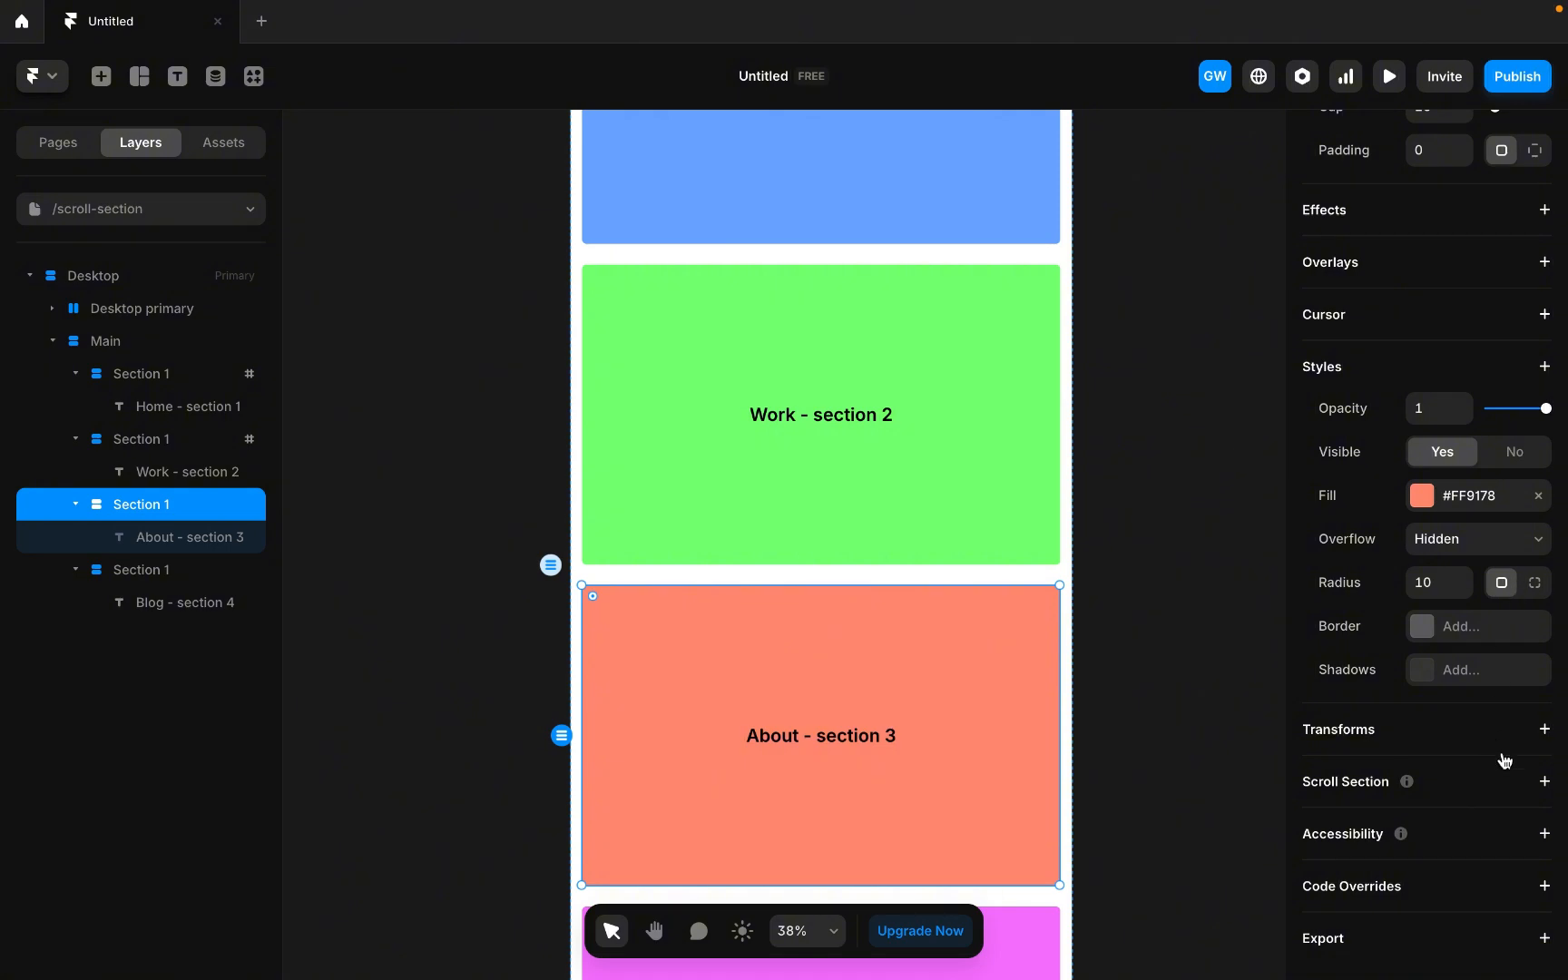
click(1529, 786)
click(1427, 825)
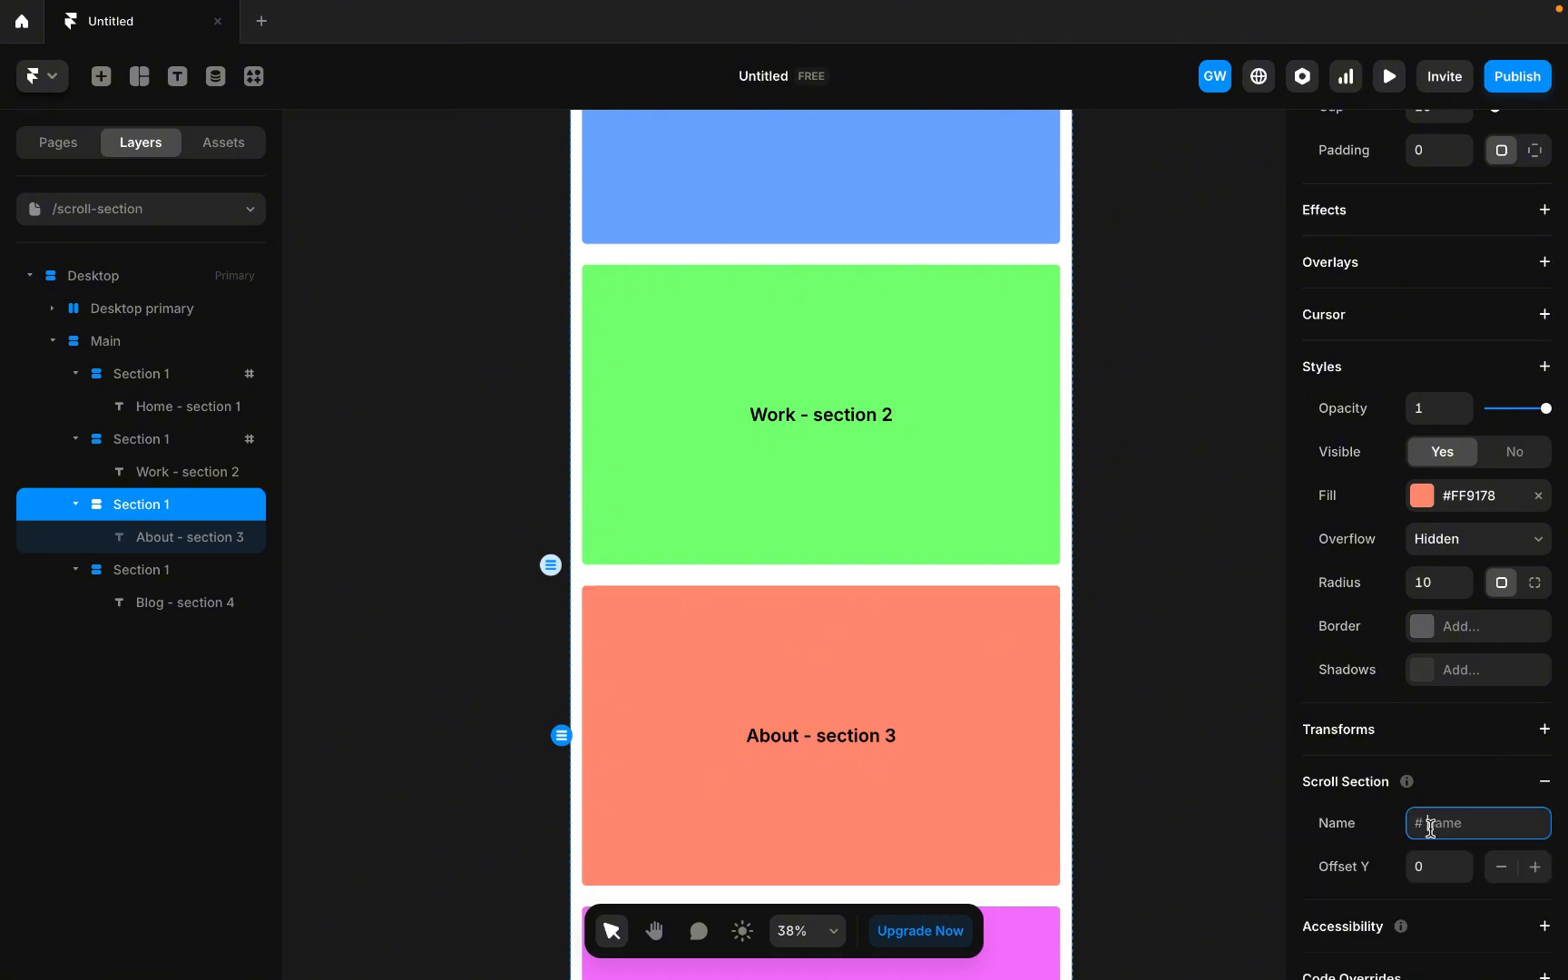
text(section-3)
click(1420, 866)
Set the second section's scroll section Offset Y to 40.
click(960, 528)
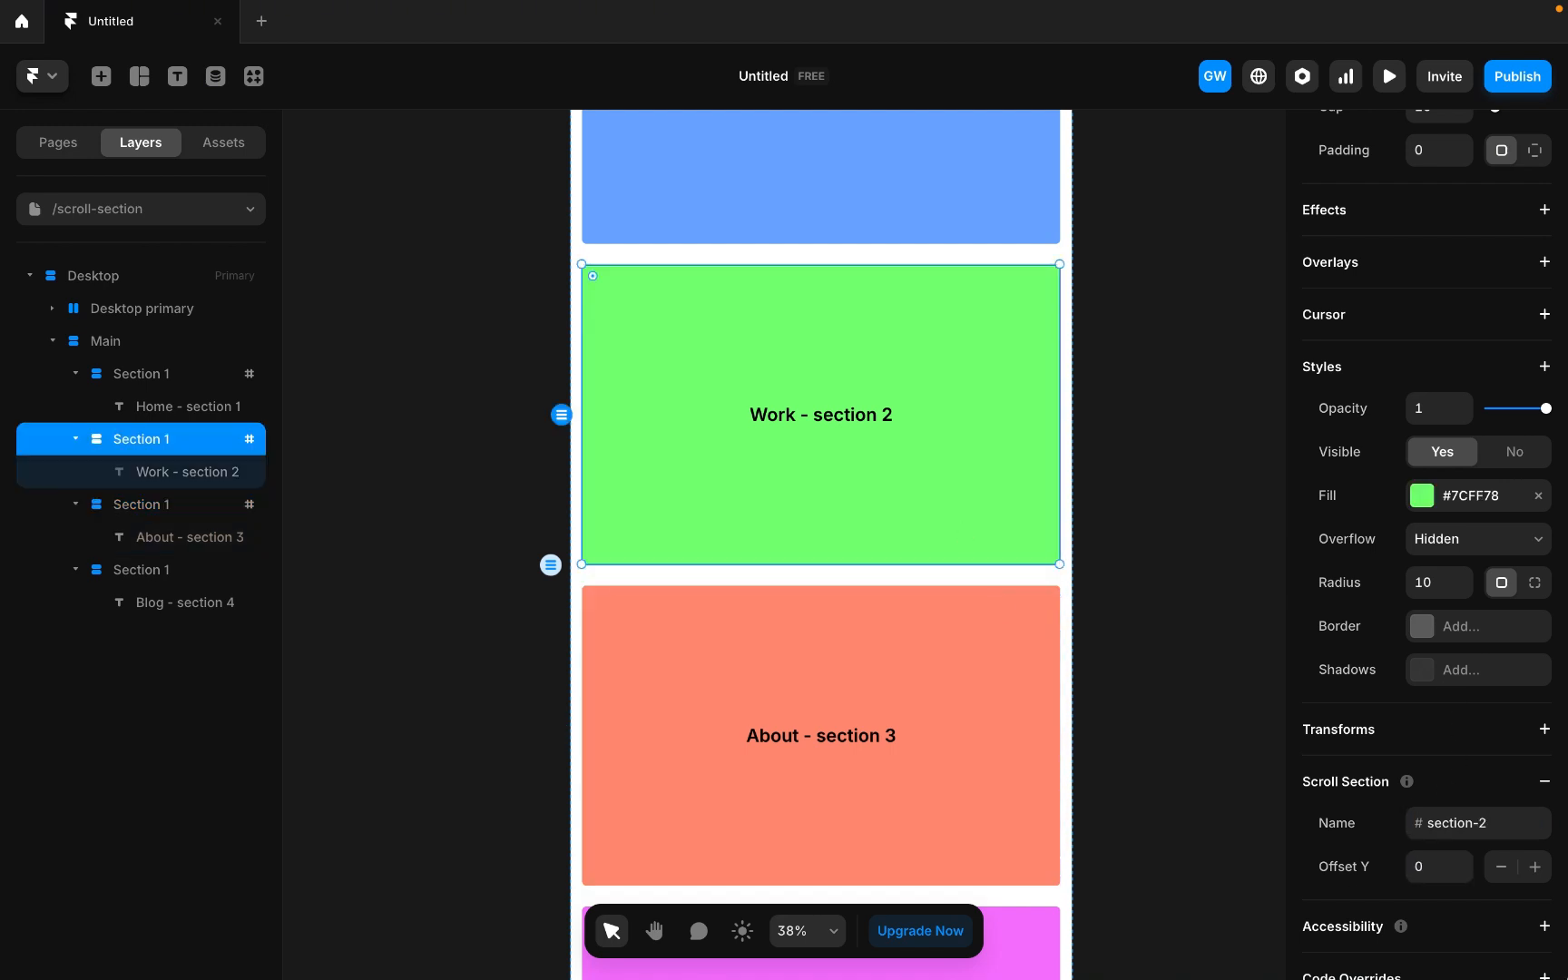
click(1439, 869)
text(40)
scroll(788, 511, down, 5)
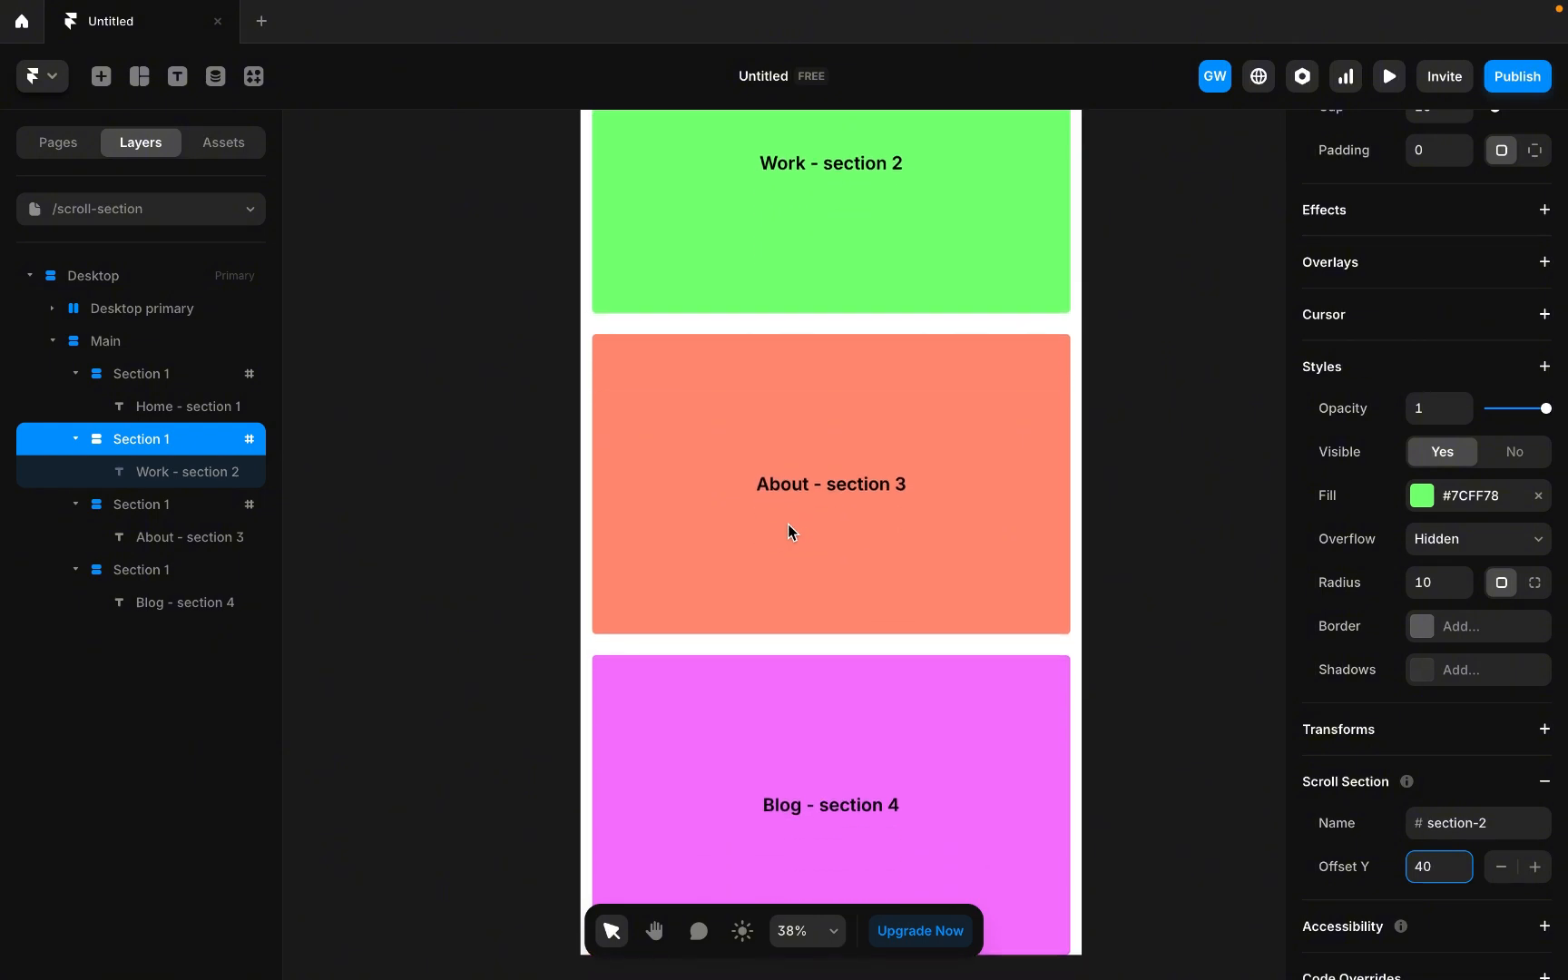
Add a scroll section to the fourth (Blog) section named section-4 with an Offset Y of 40.
click(969, 545)
scroll(1438, 791, down, 8)
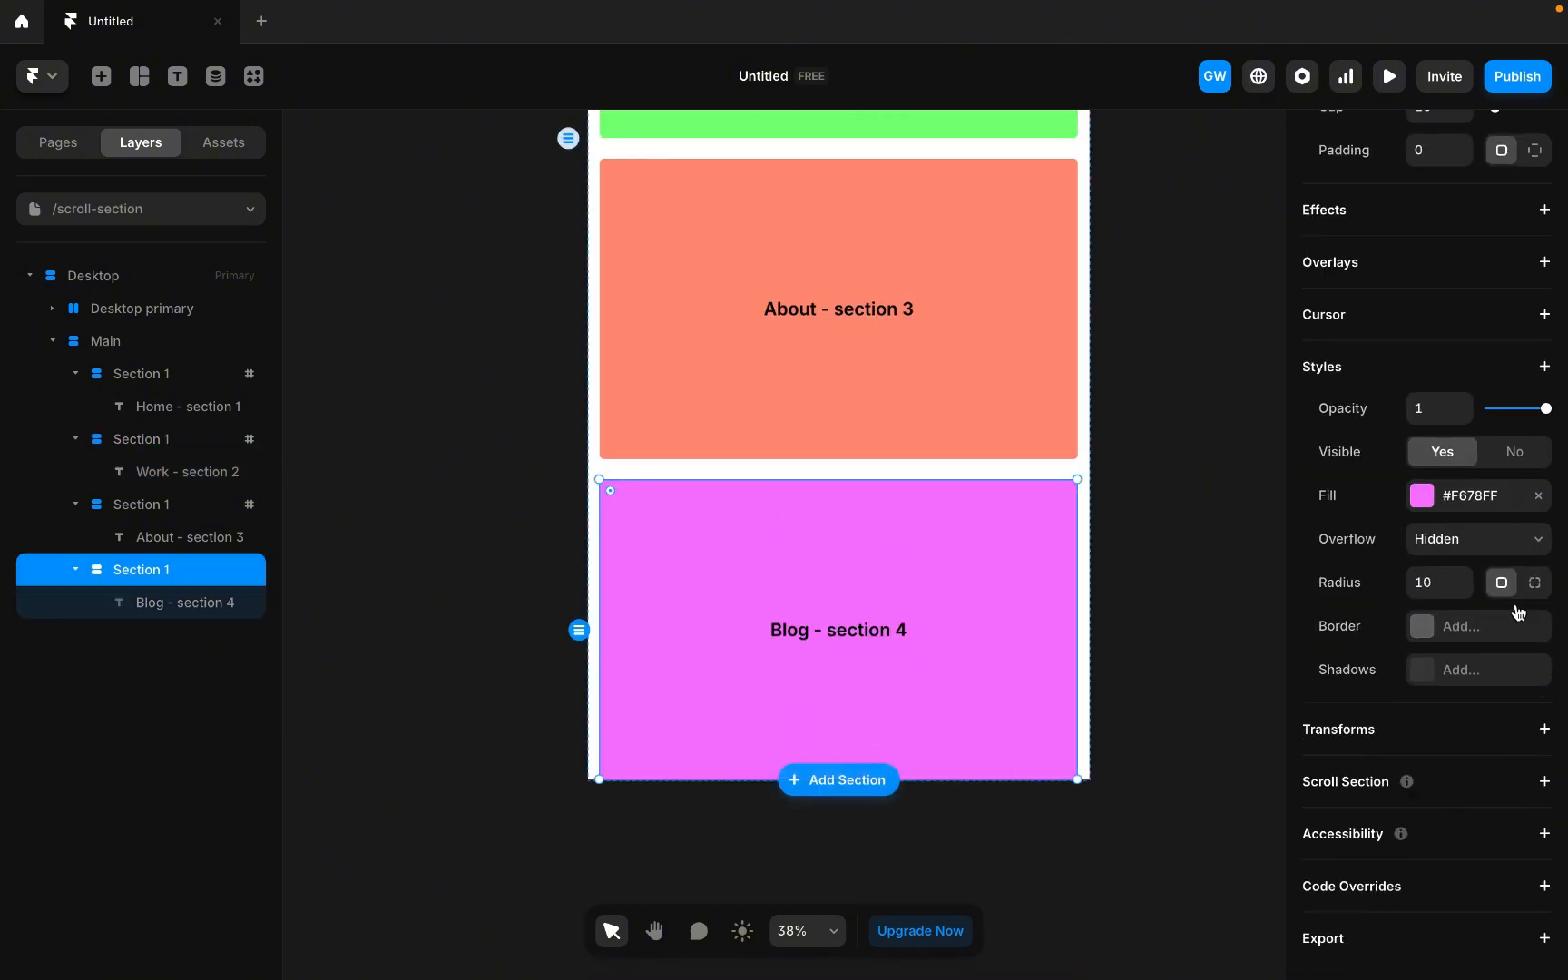
click(1544, 782)
click(1447, 822)
text(se)
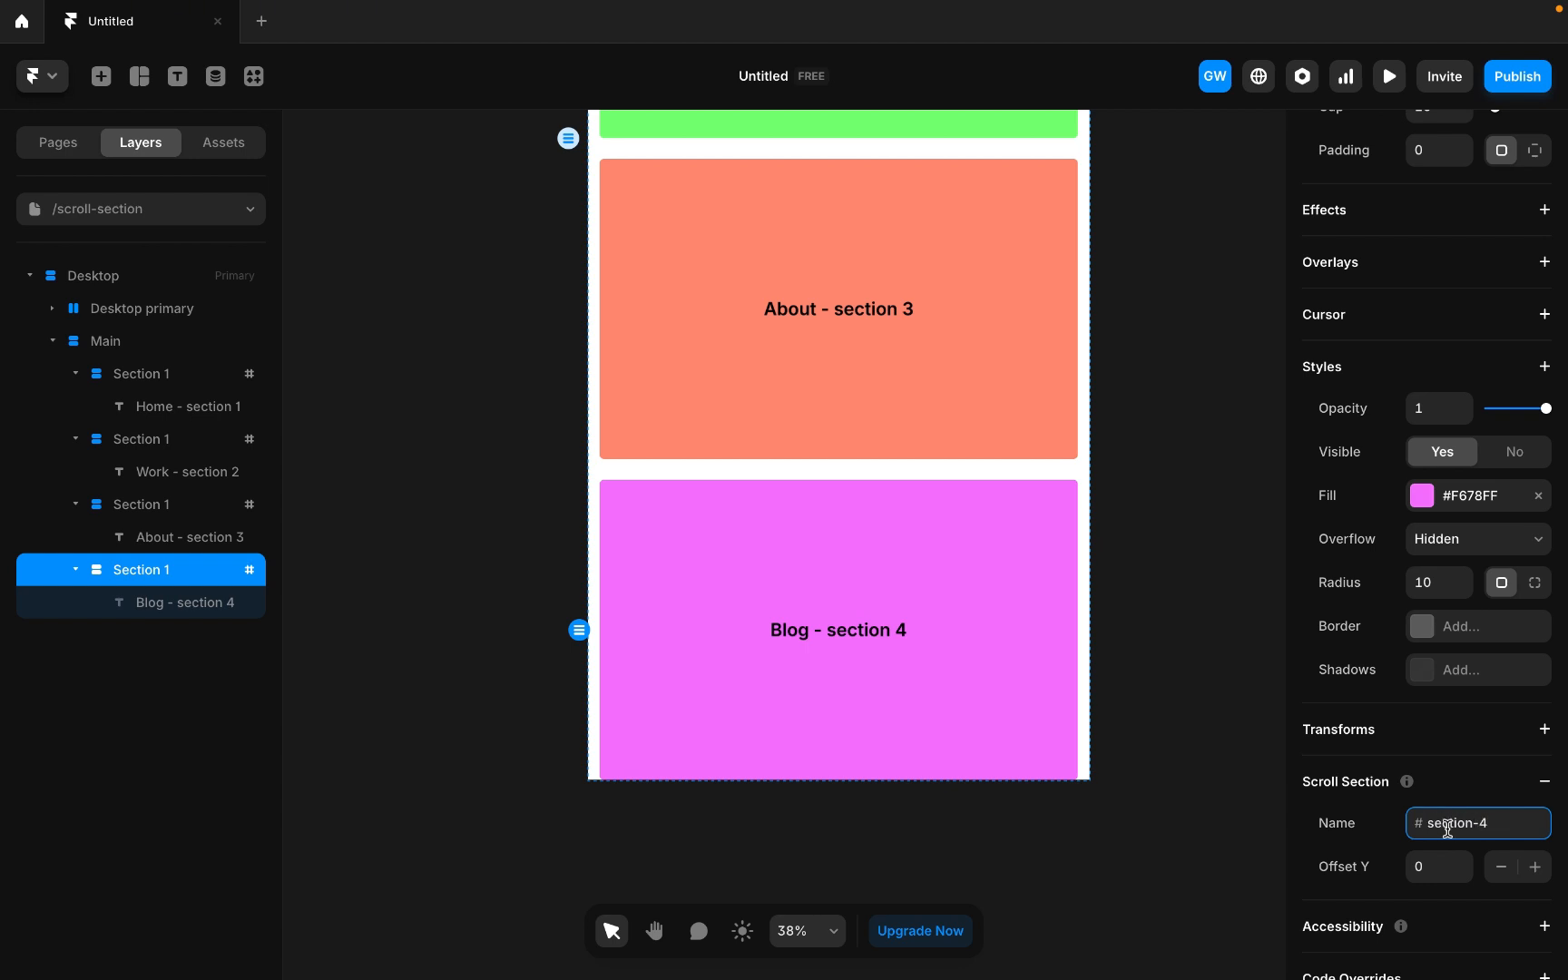
text(ction-4)
click(1442, 864)
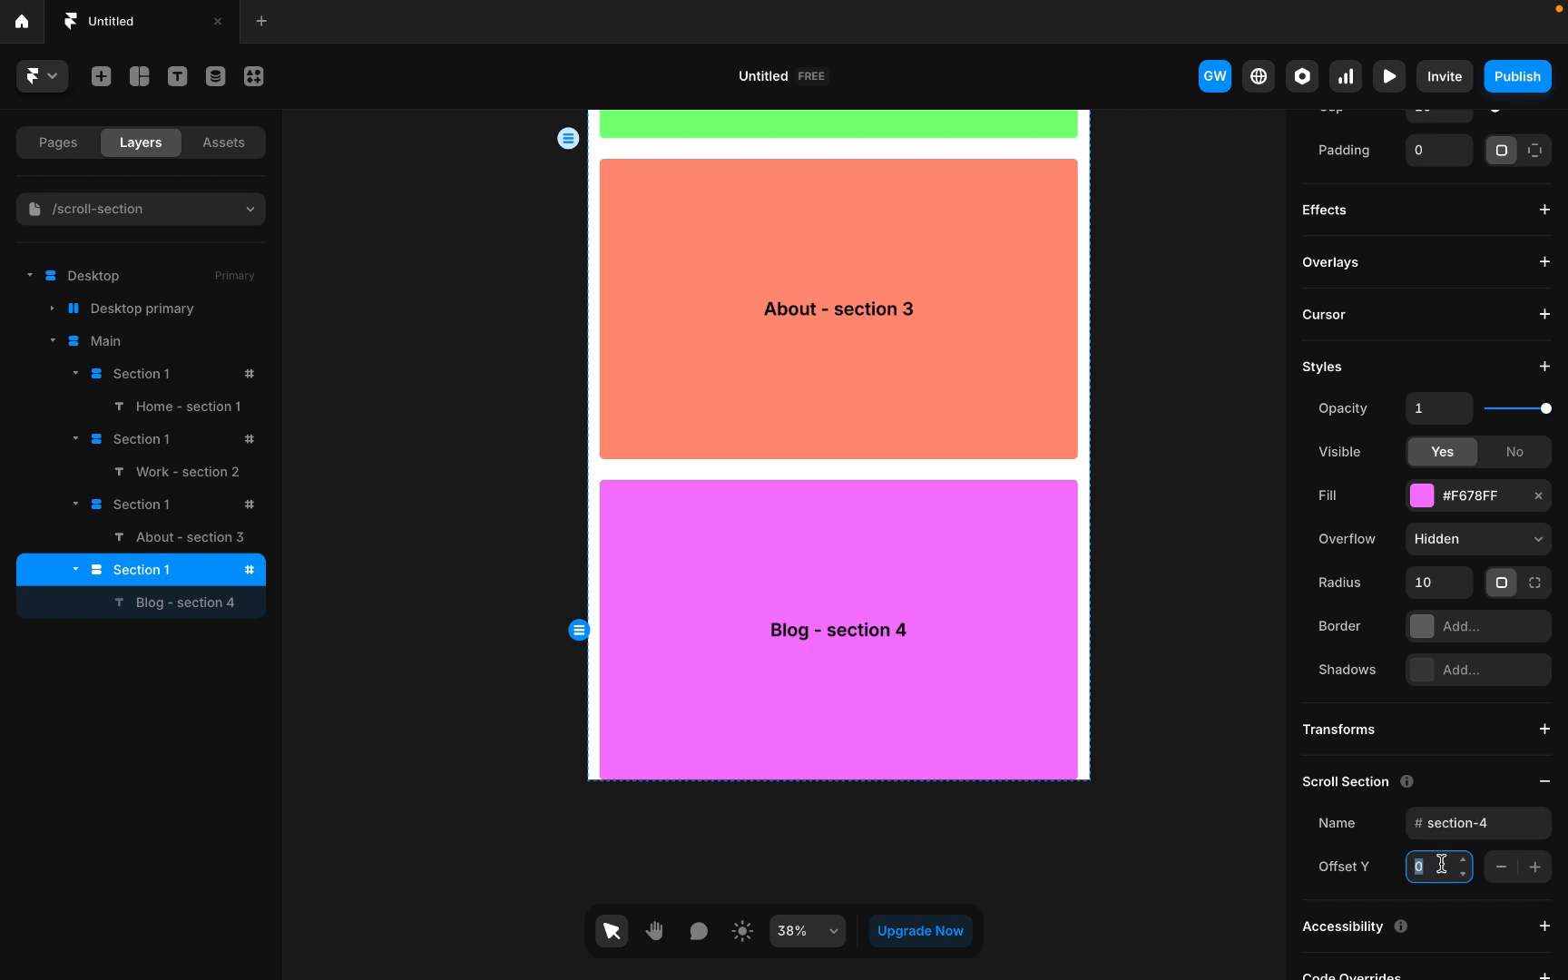
text(40)
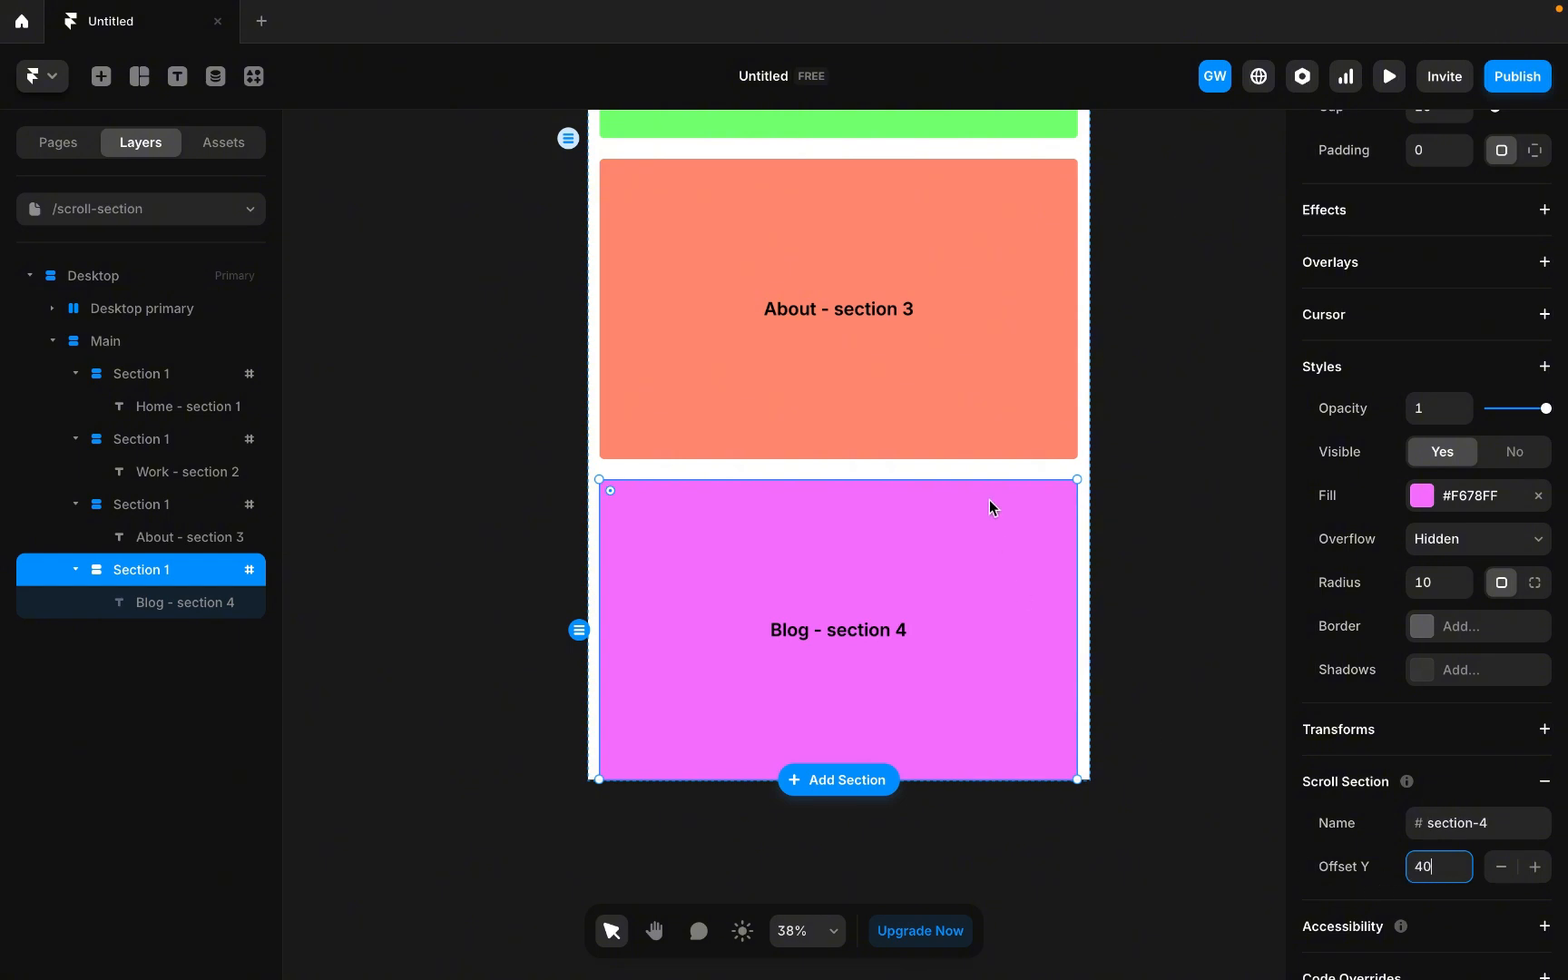
Set the Main stack's bottom padding to 50.
click(778, 472)
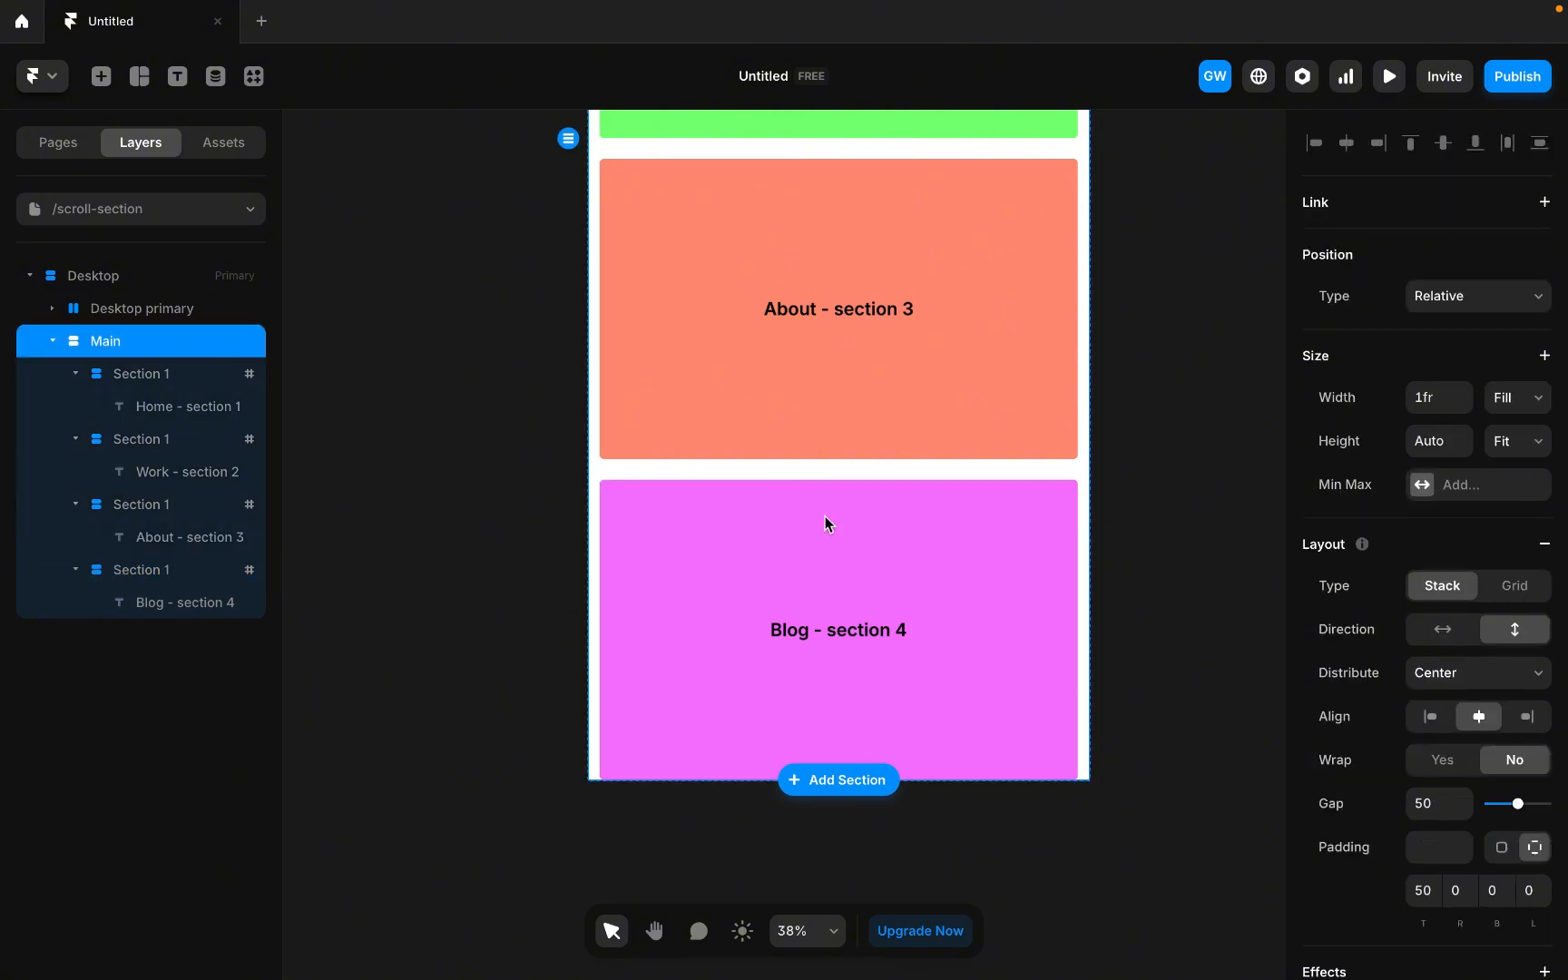
click(1496, 888)
text(50)
click(1136, 768)
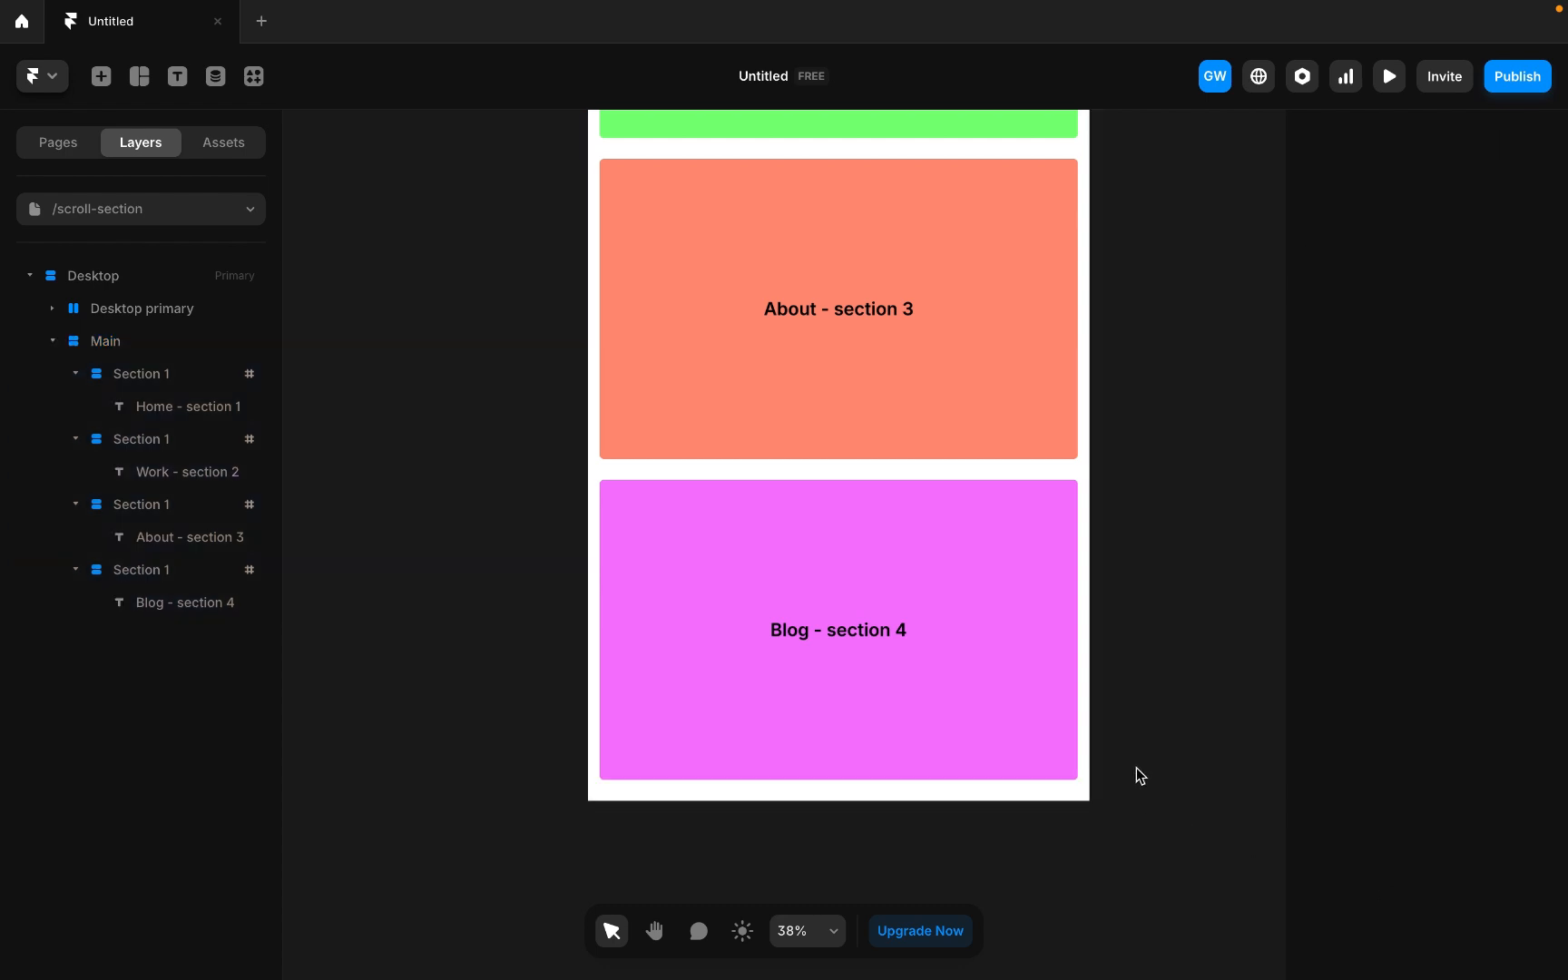
Scroll through the page to review the sections beneath the fixed navigation bar.
scroll(1134, 767, up, 10)
scroll(1135, 767, down, 1)
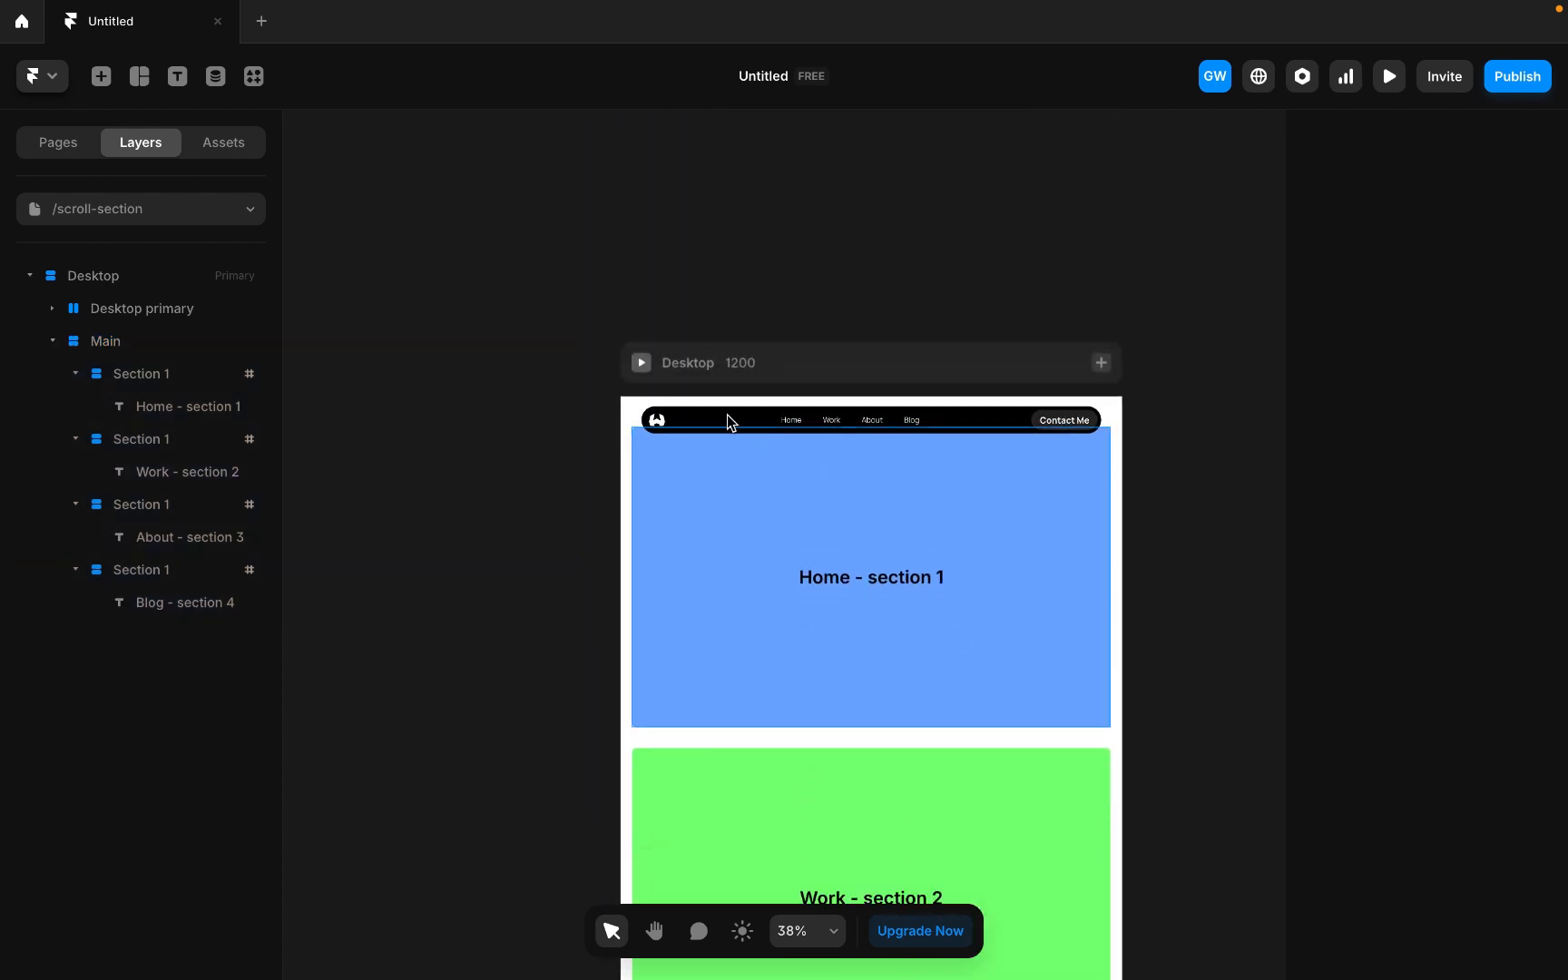
scroll(785, 412, down, 2)
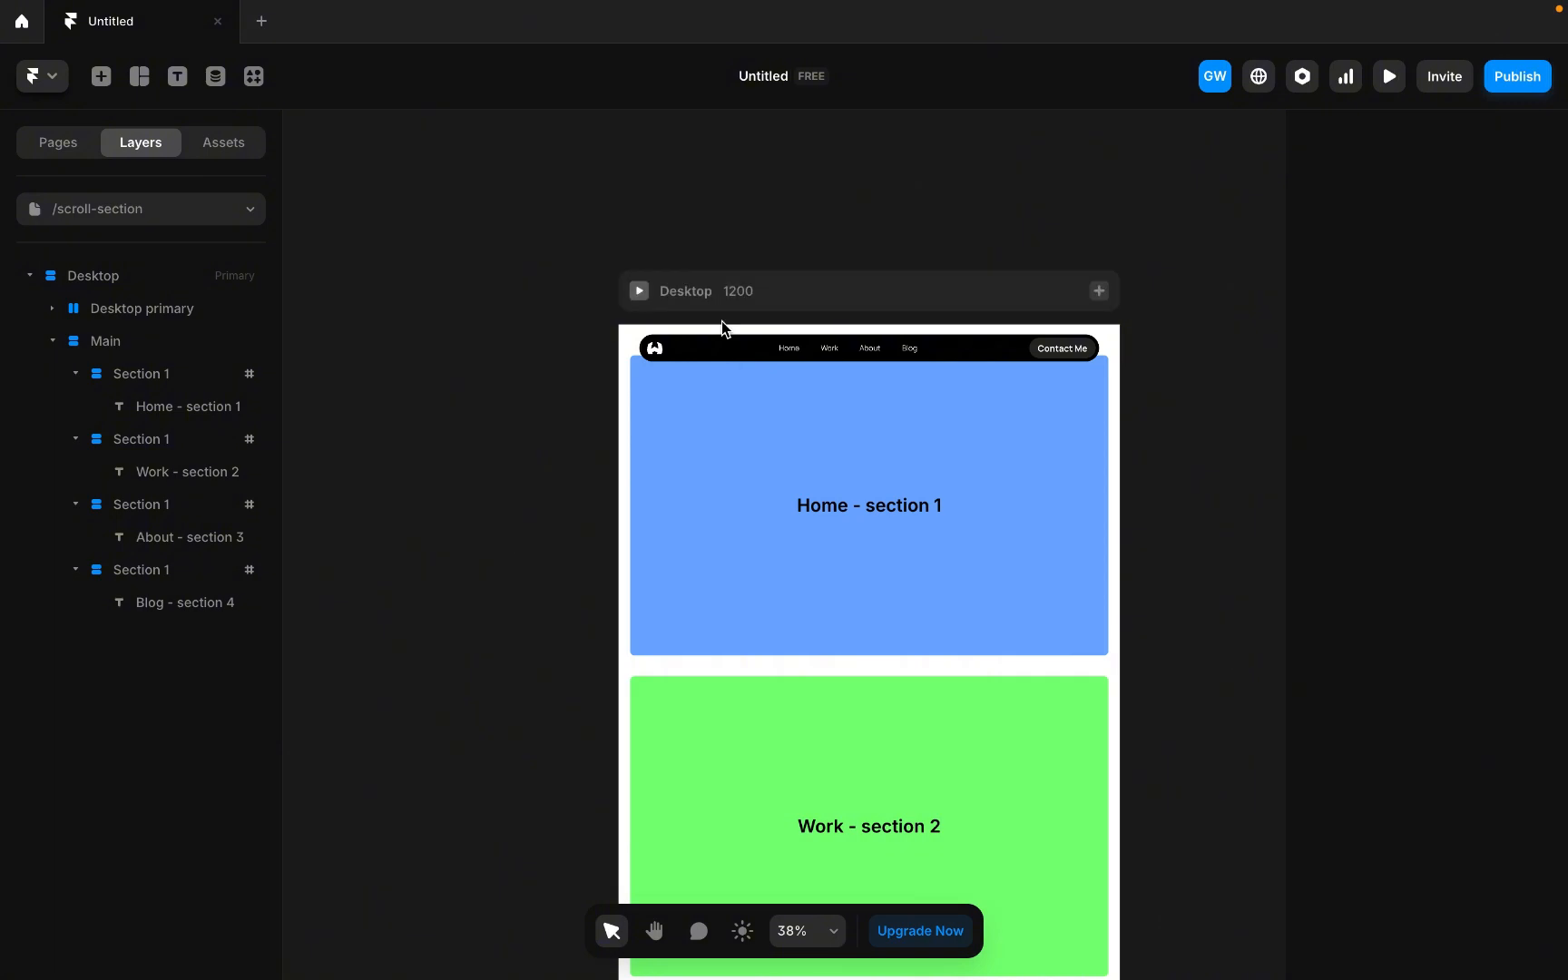
scroll(721, 319, up, 5)
scroll(723, 325, down, 3)
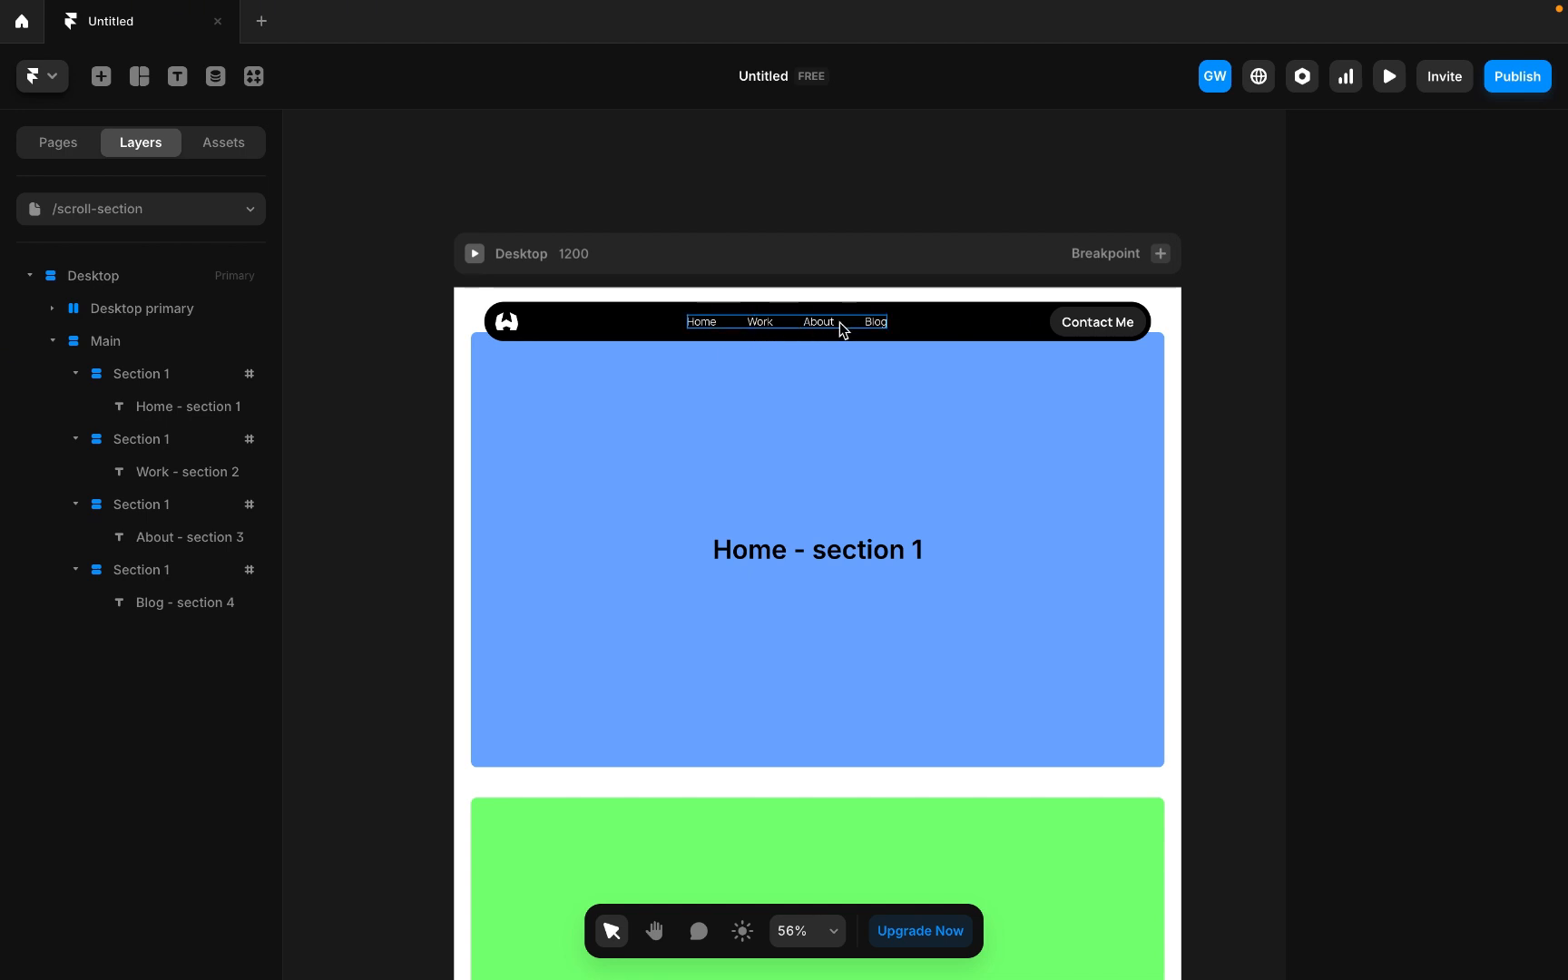
scroll(887, 555, down, 5)
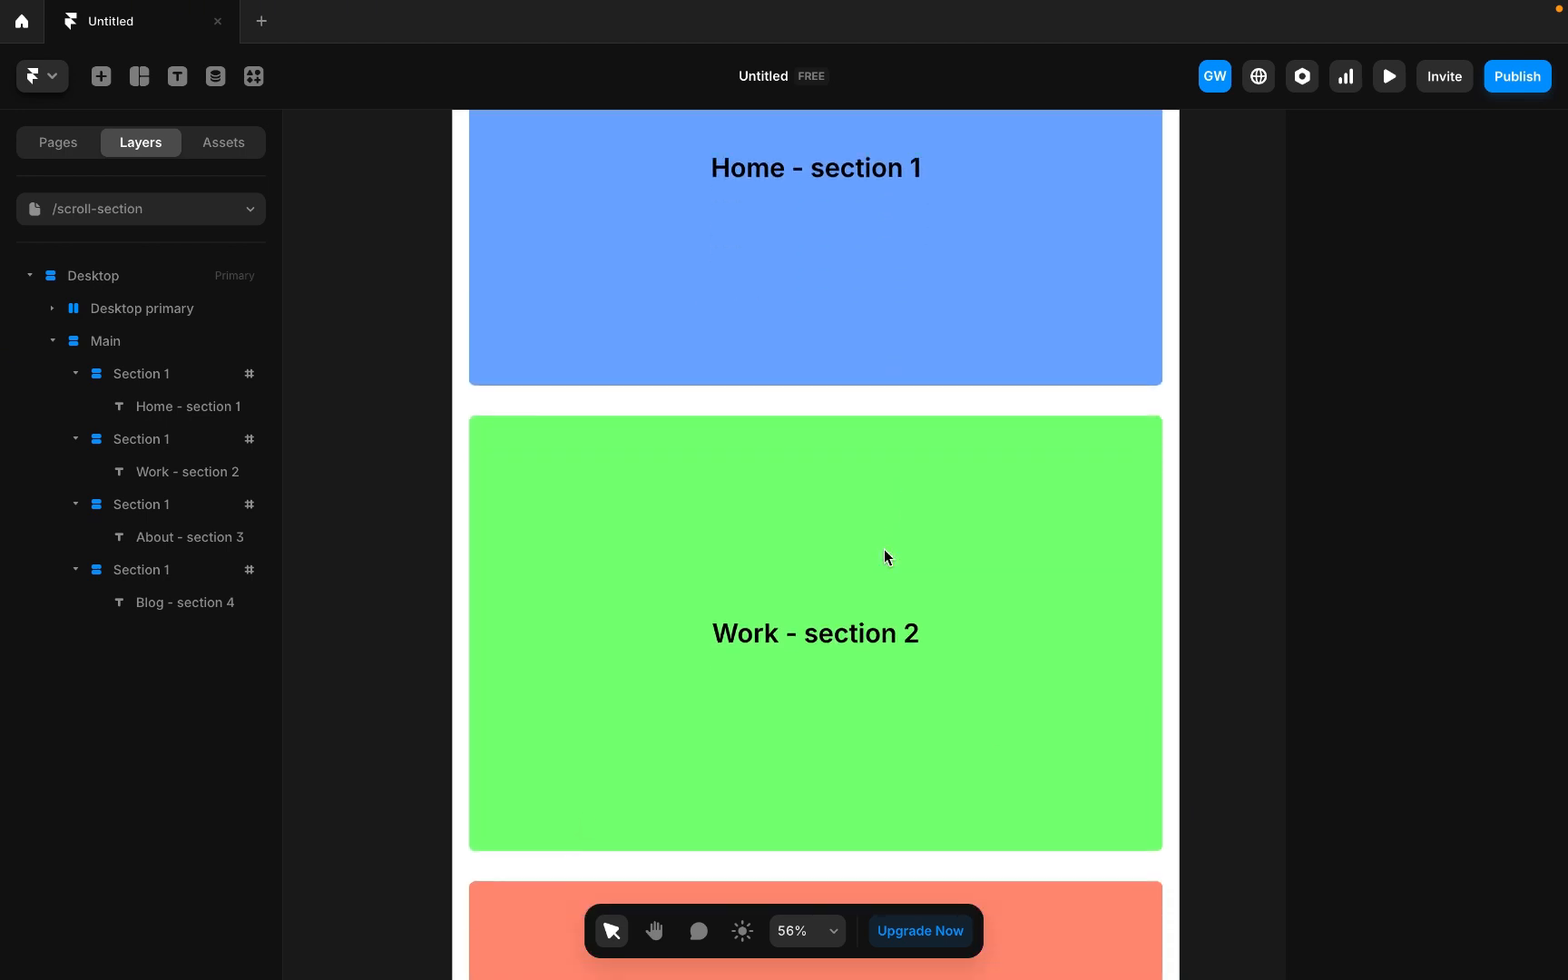
scroll(887, 555, up, 5)
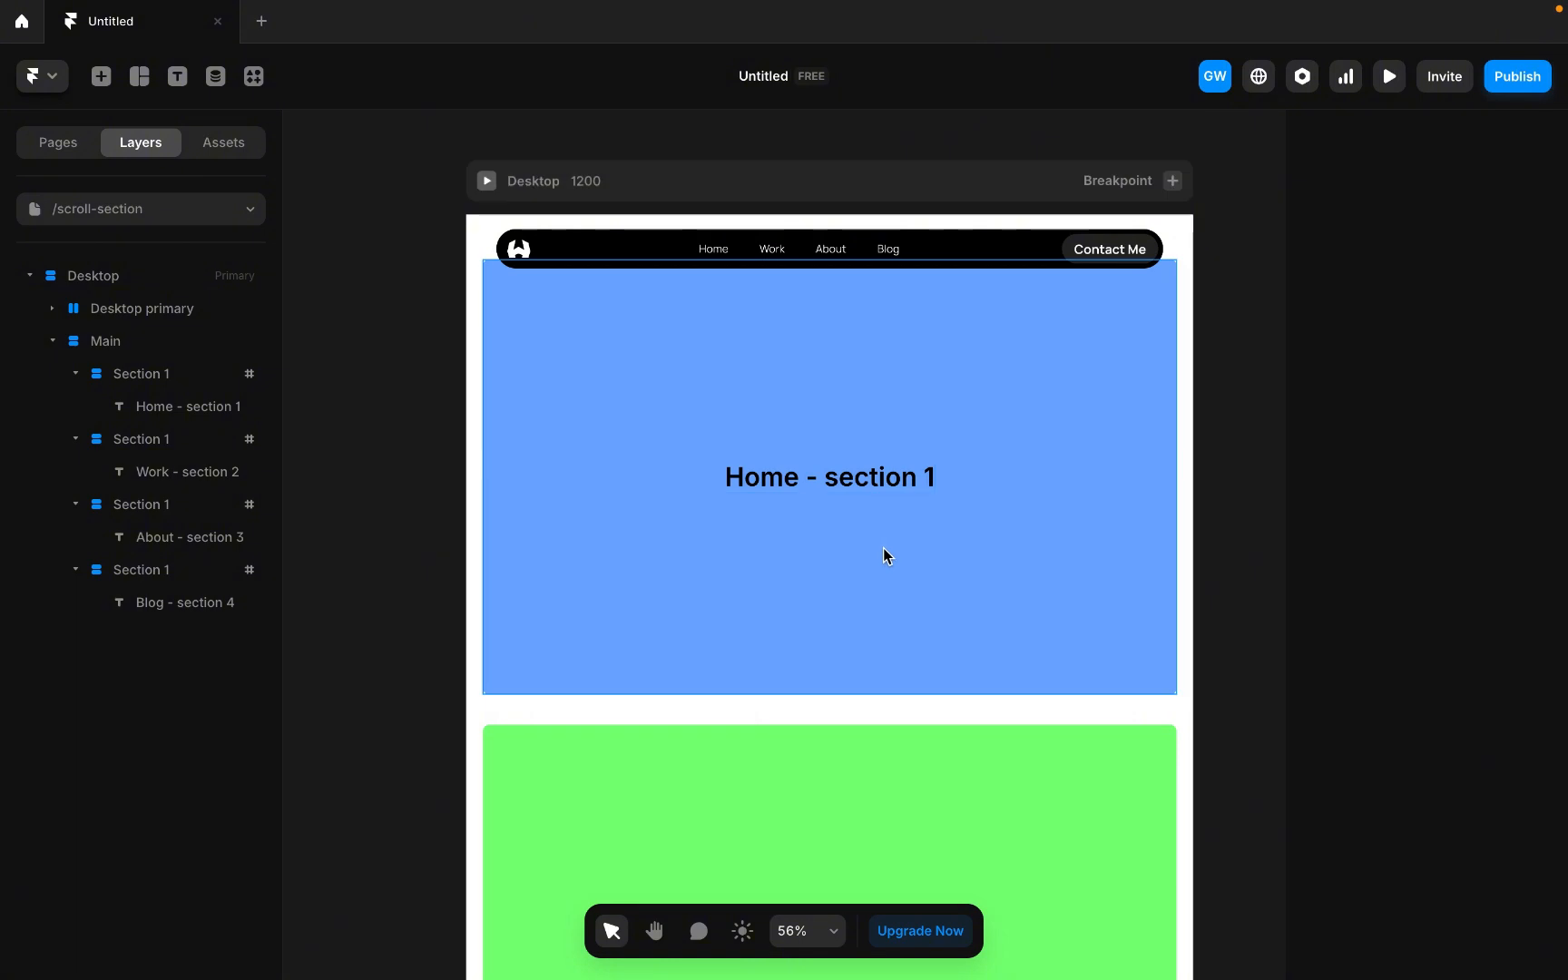
scroll(885, 554, down, 3)
scroll(884, 554, down, 5)
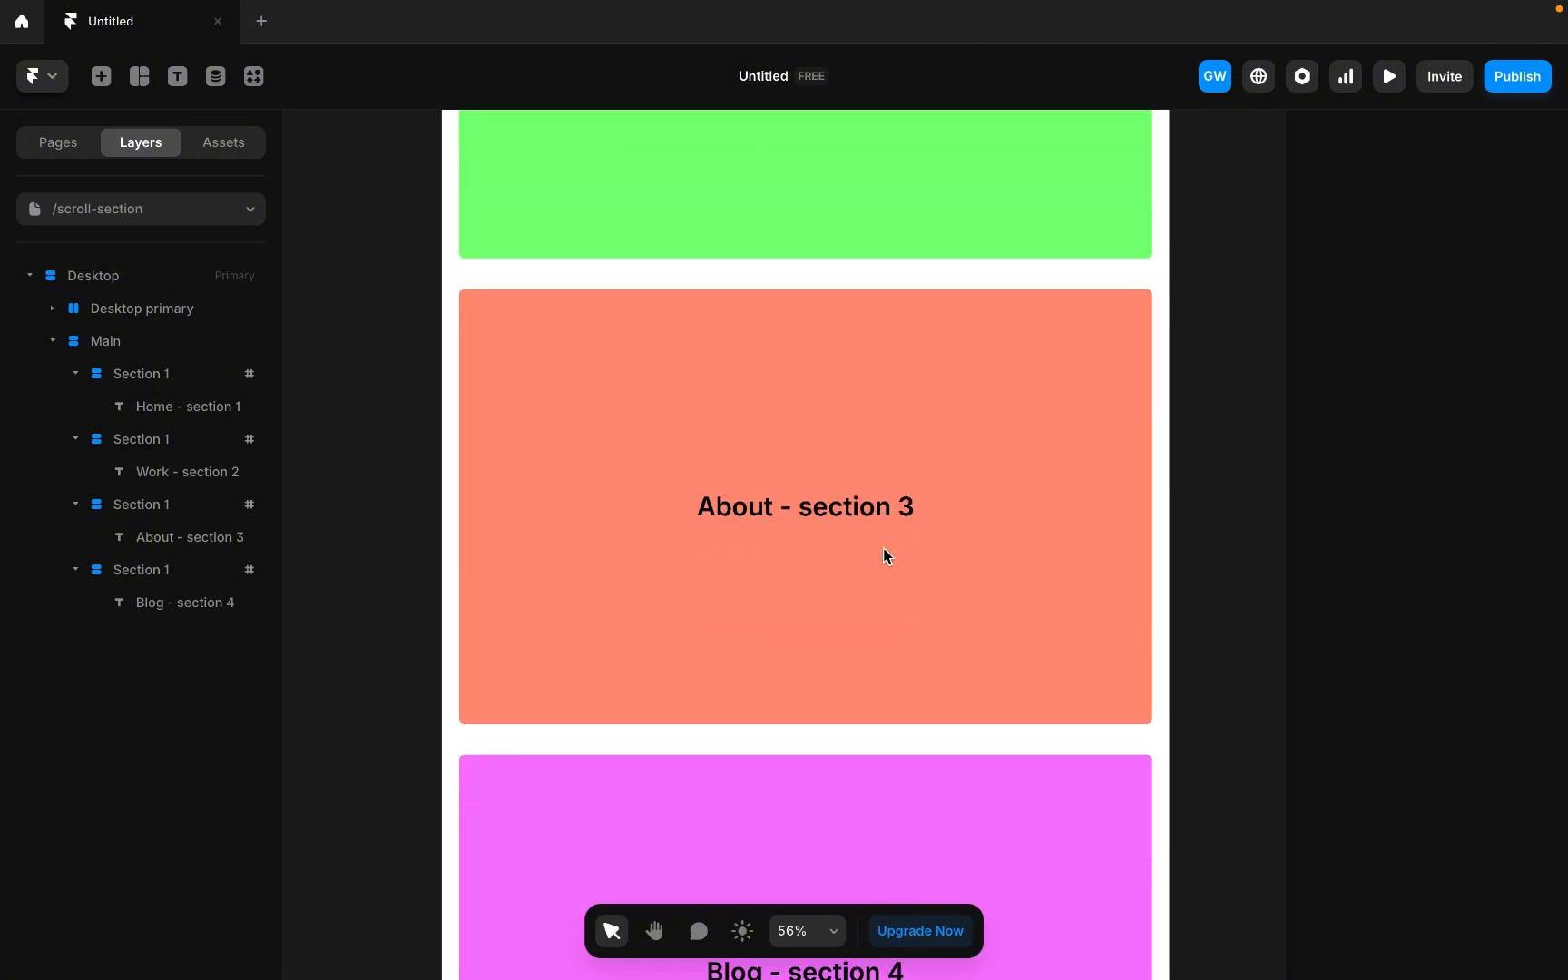
scroll(885, 553, up, 10)
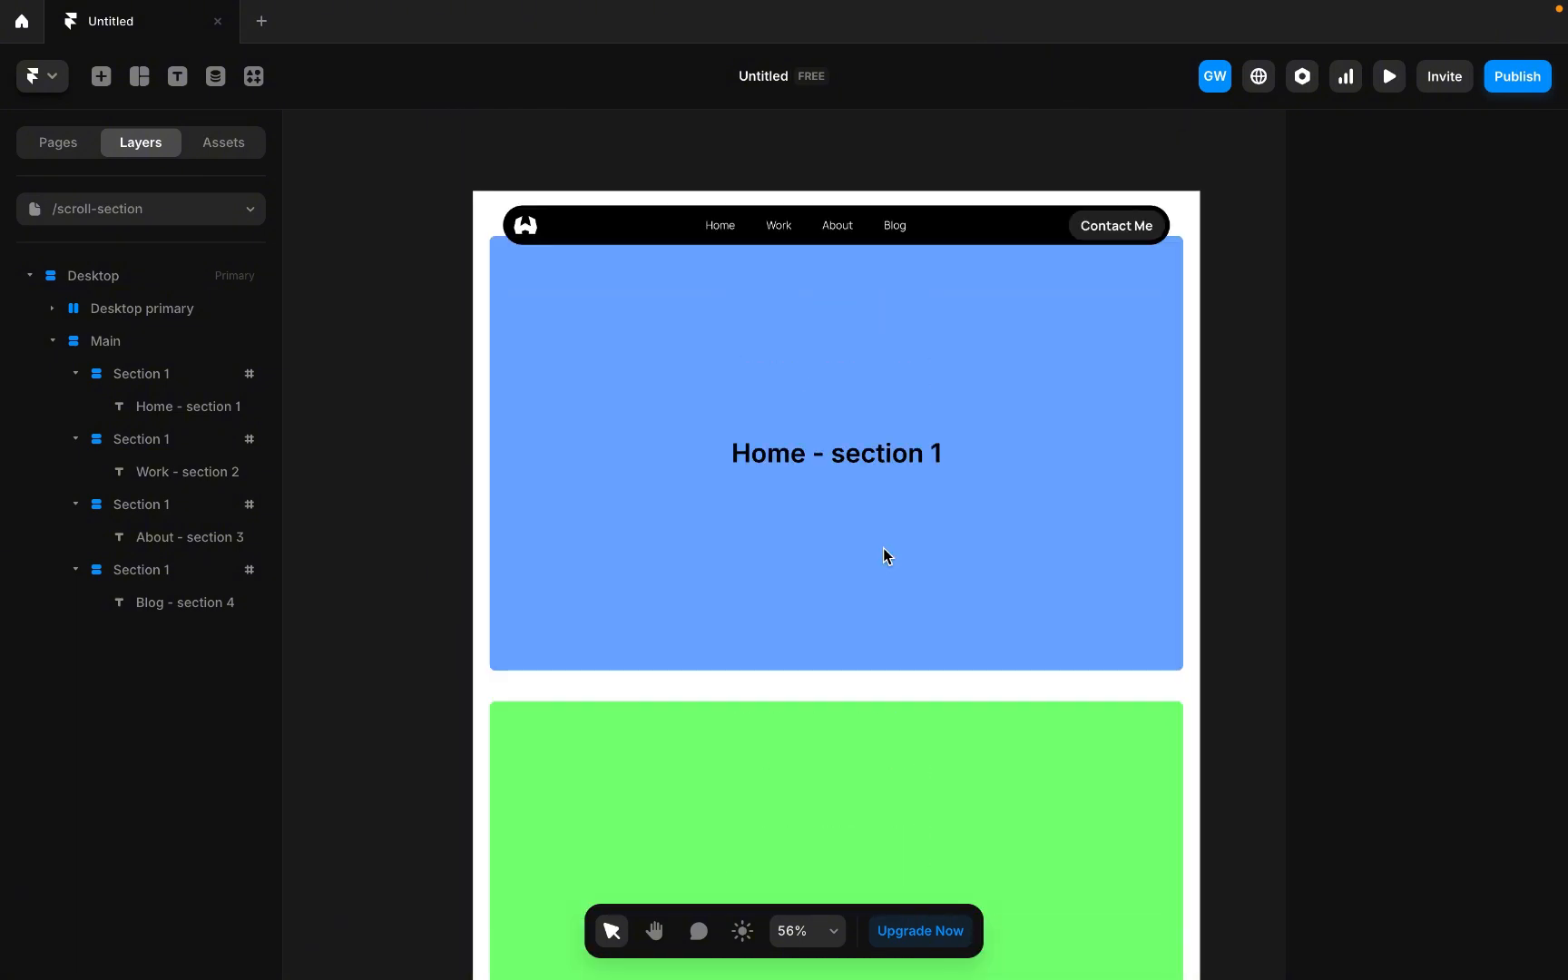
scroll(883, 547, up, 3)
Link the Home navigation item to the /scroll-section page's #section-1 with smooth scrolling.
click(669, 497)
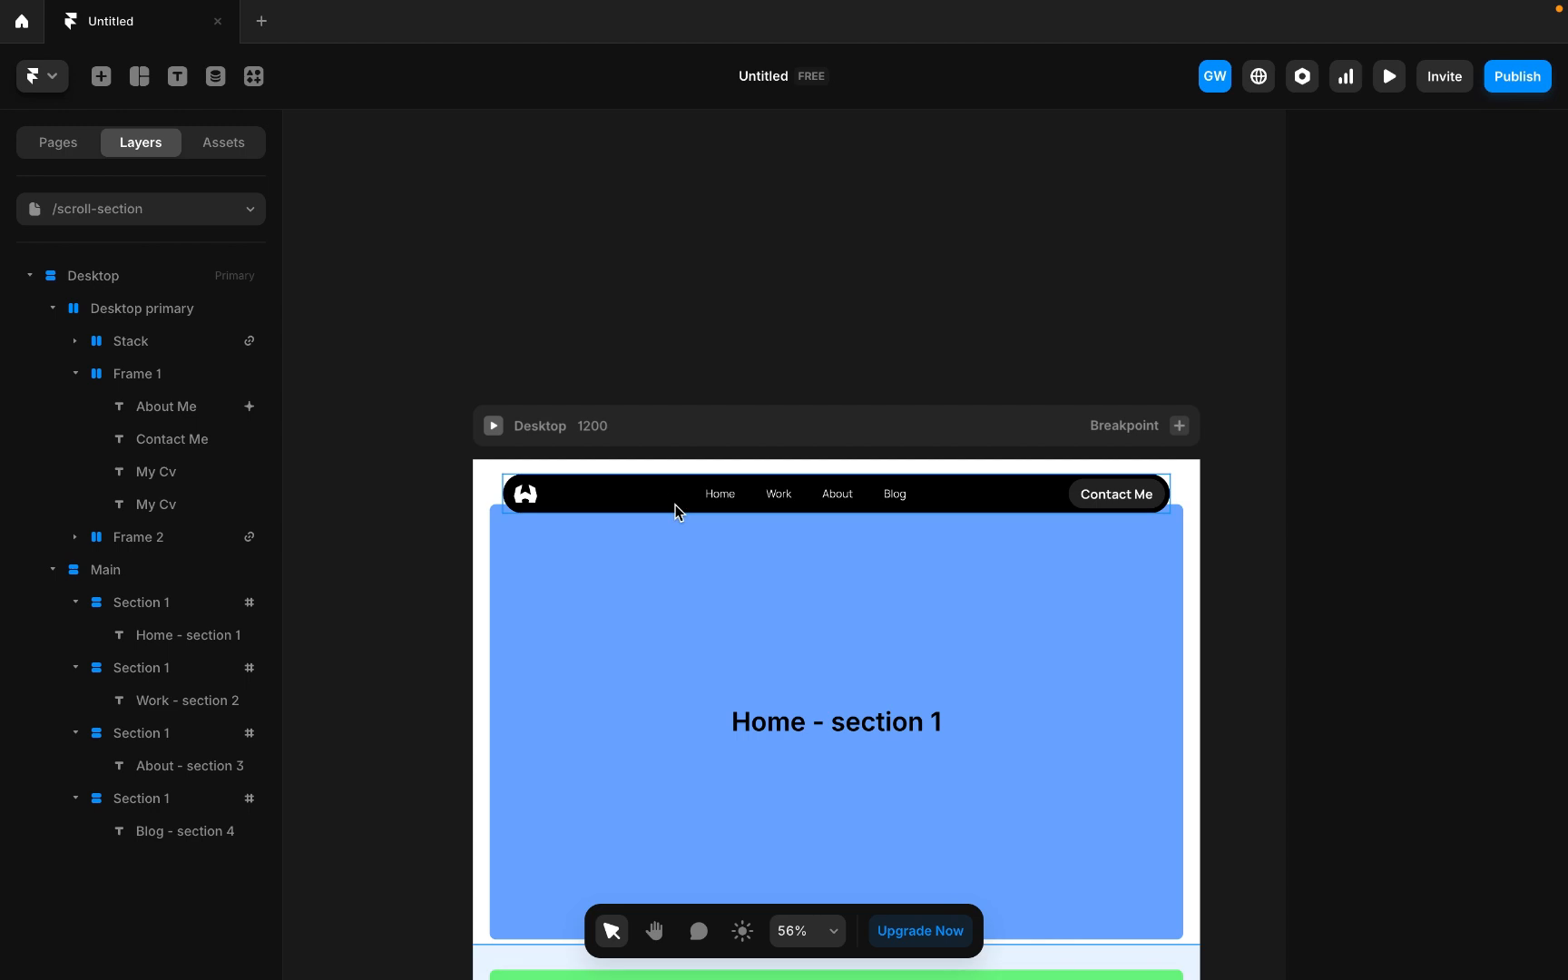
scroll(675, 505, up, 3)
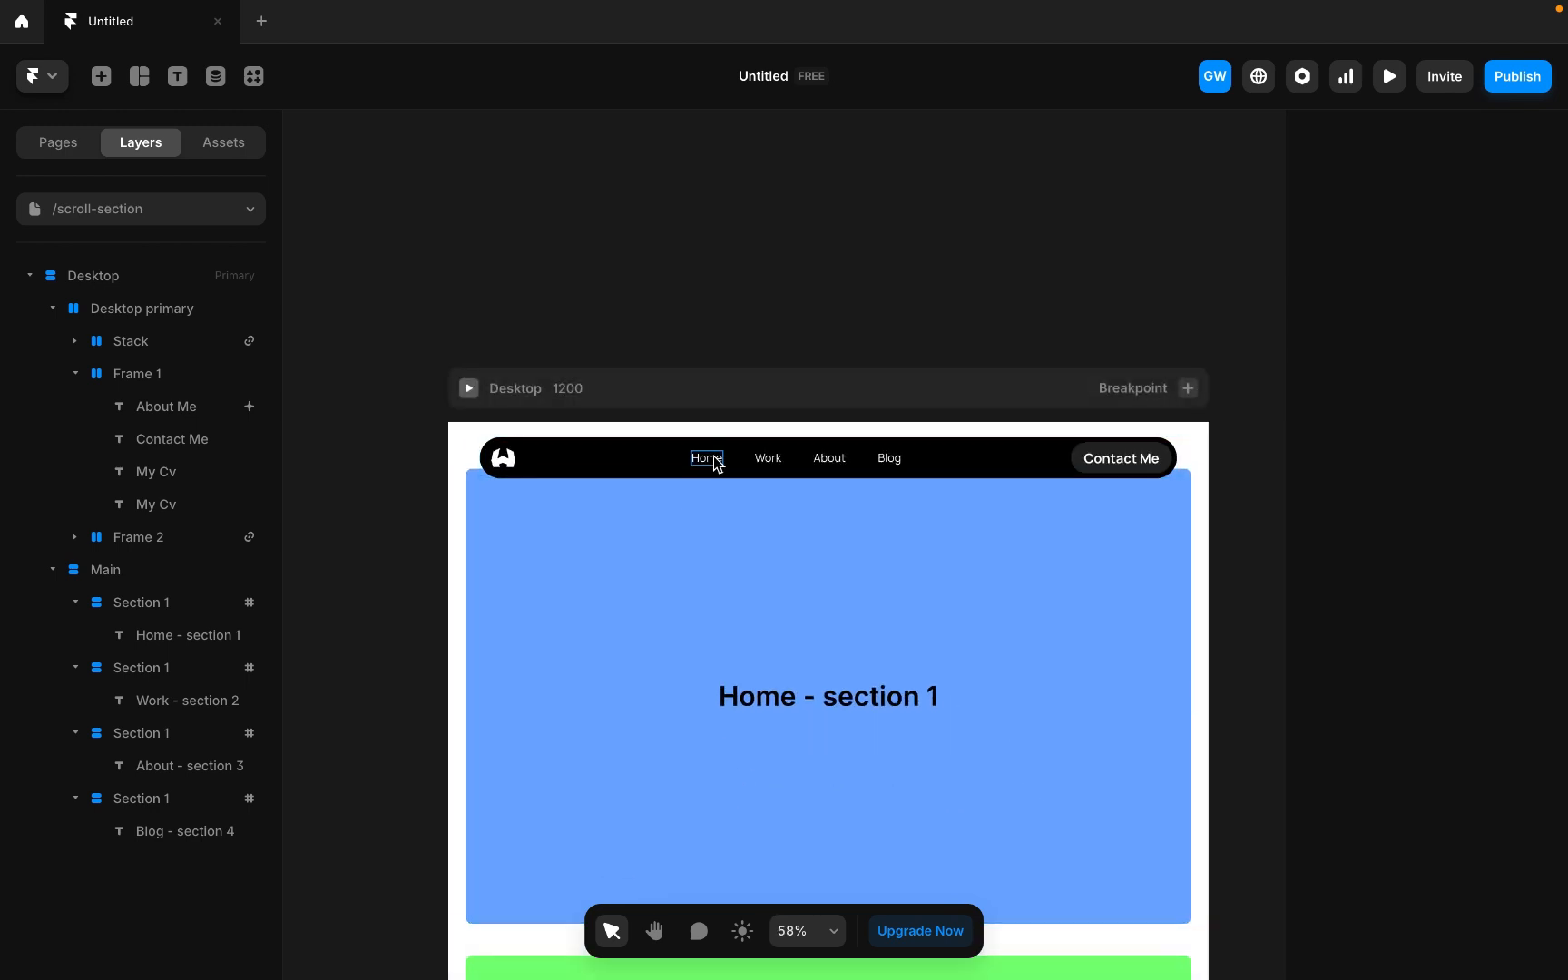
click(713, 458)
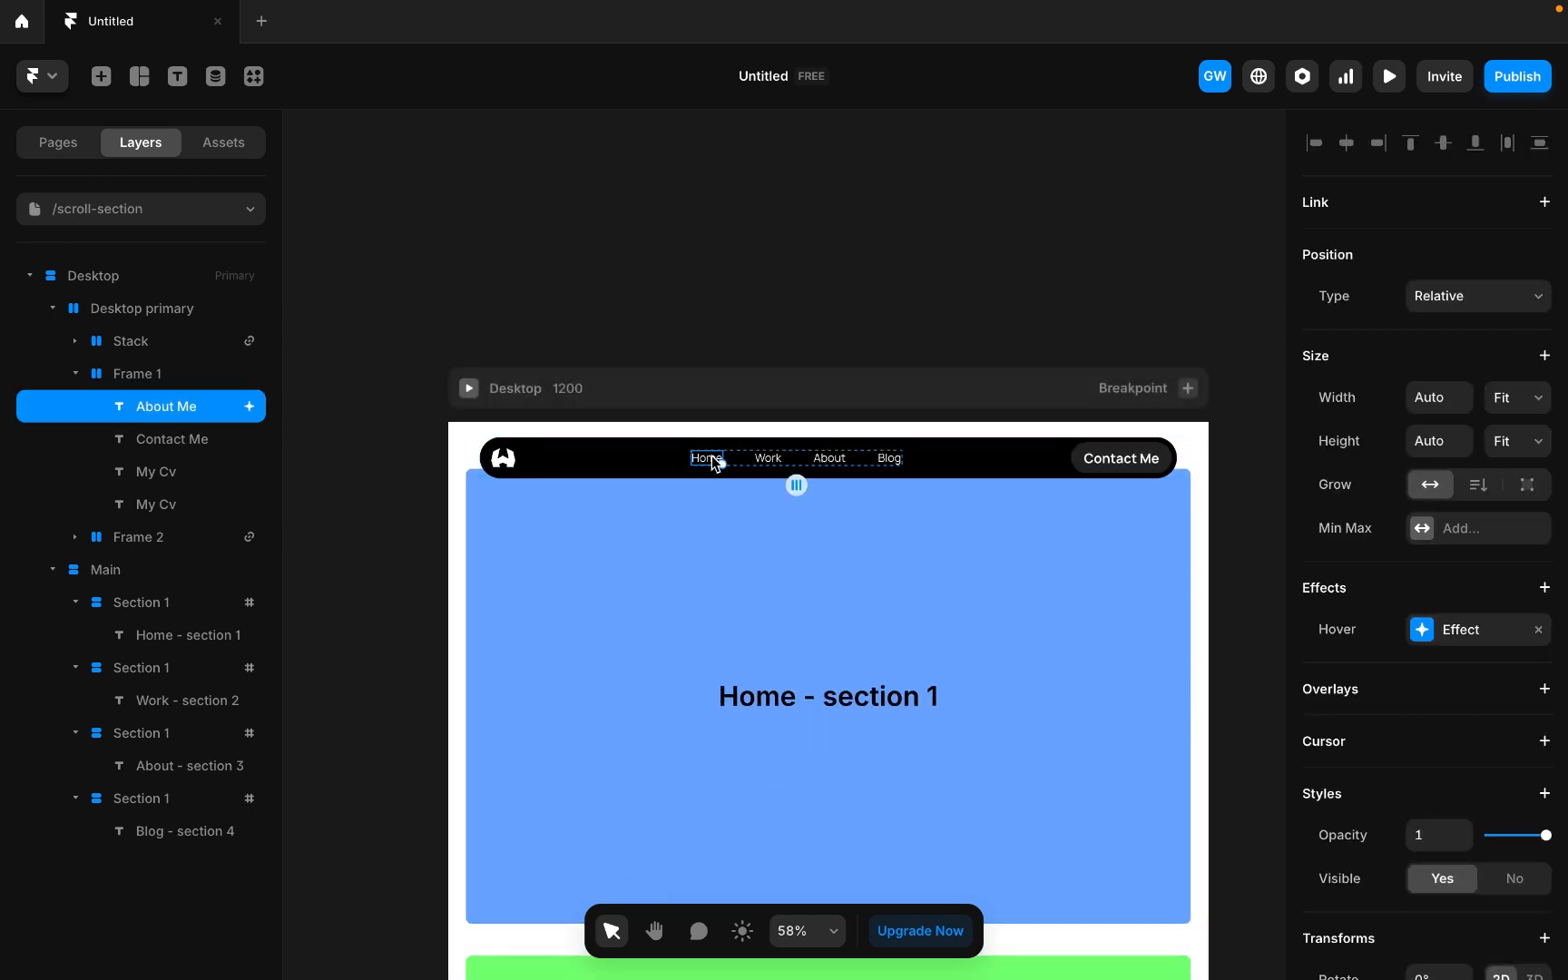
click(1544, 205)
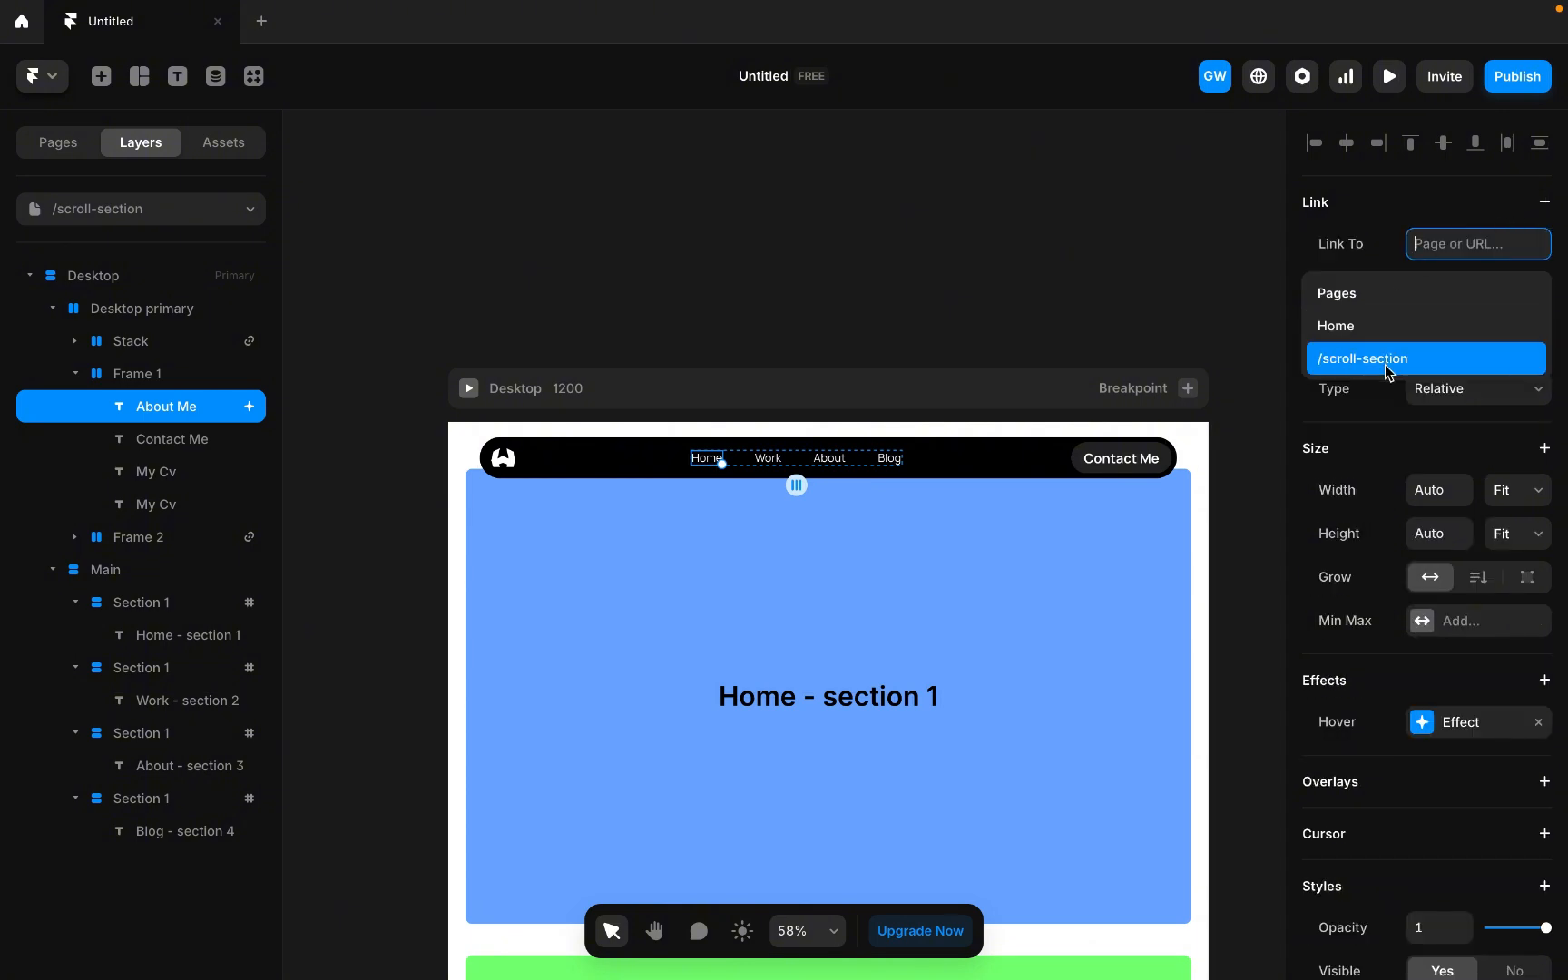
click(1460, 359)
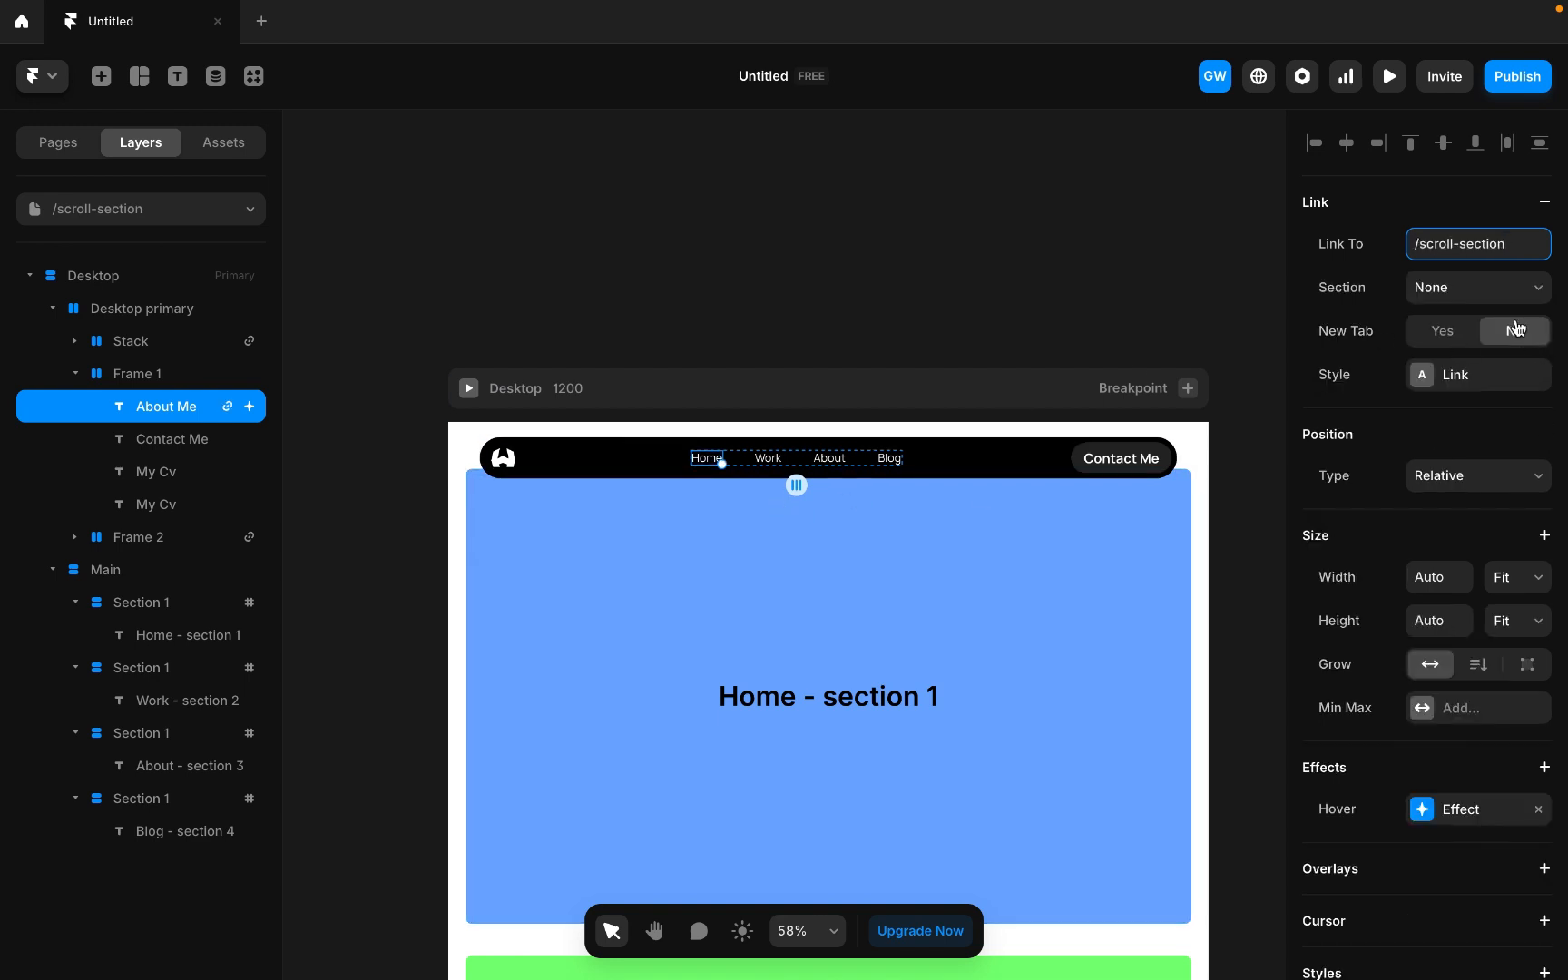
click(1496, 296)
click(1459, 316)
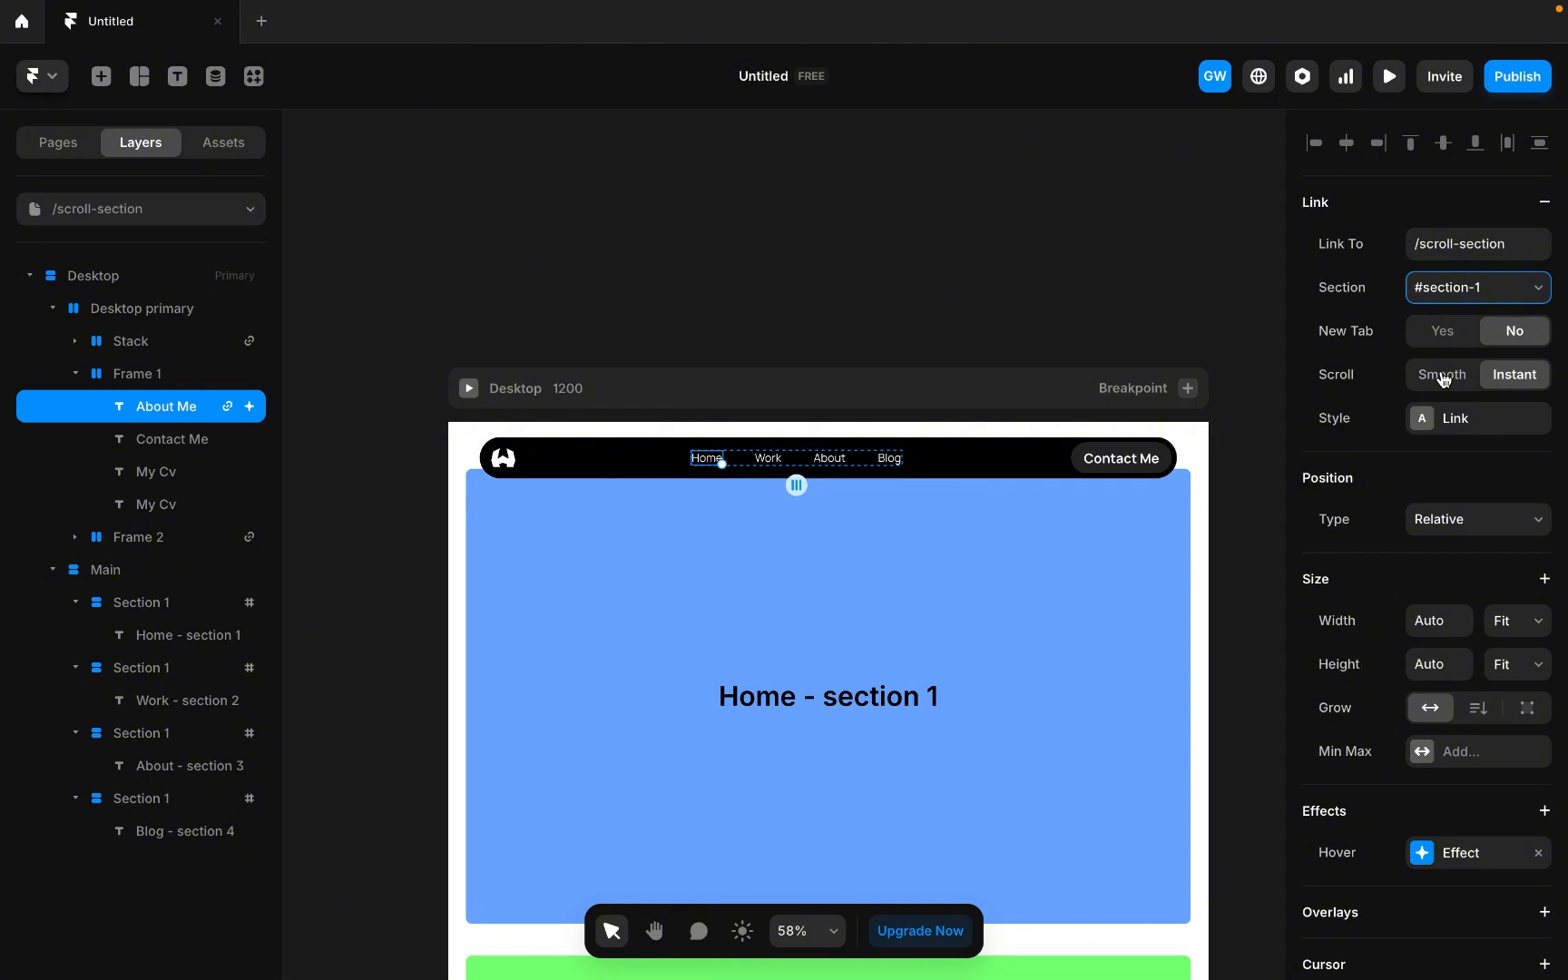
click(1443, 379)
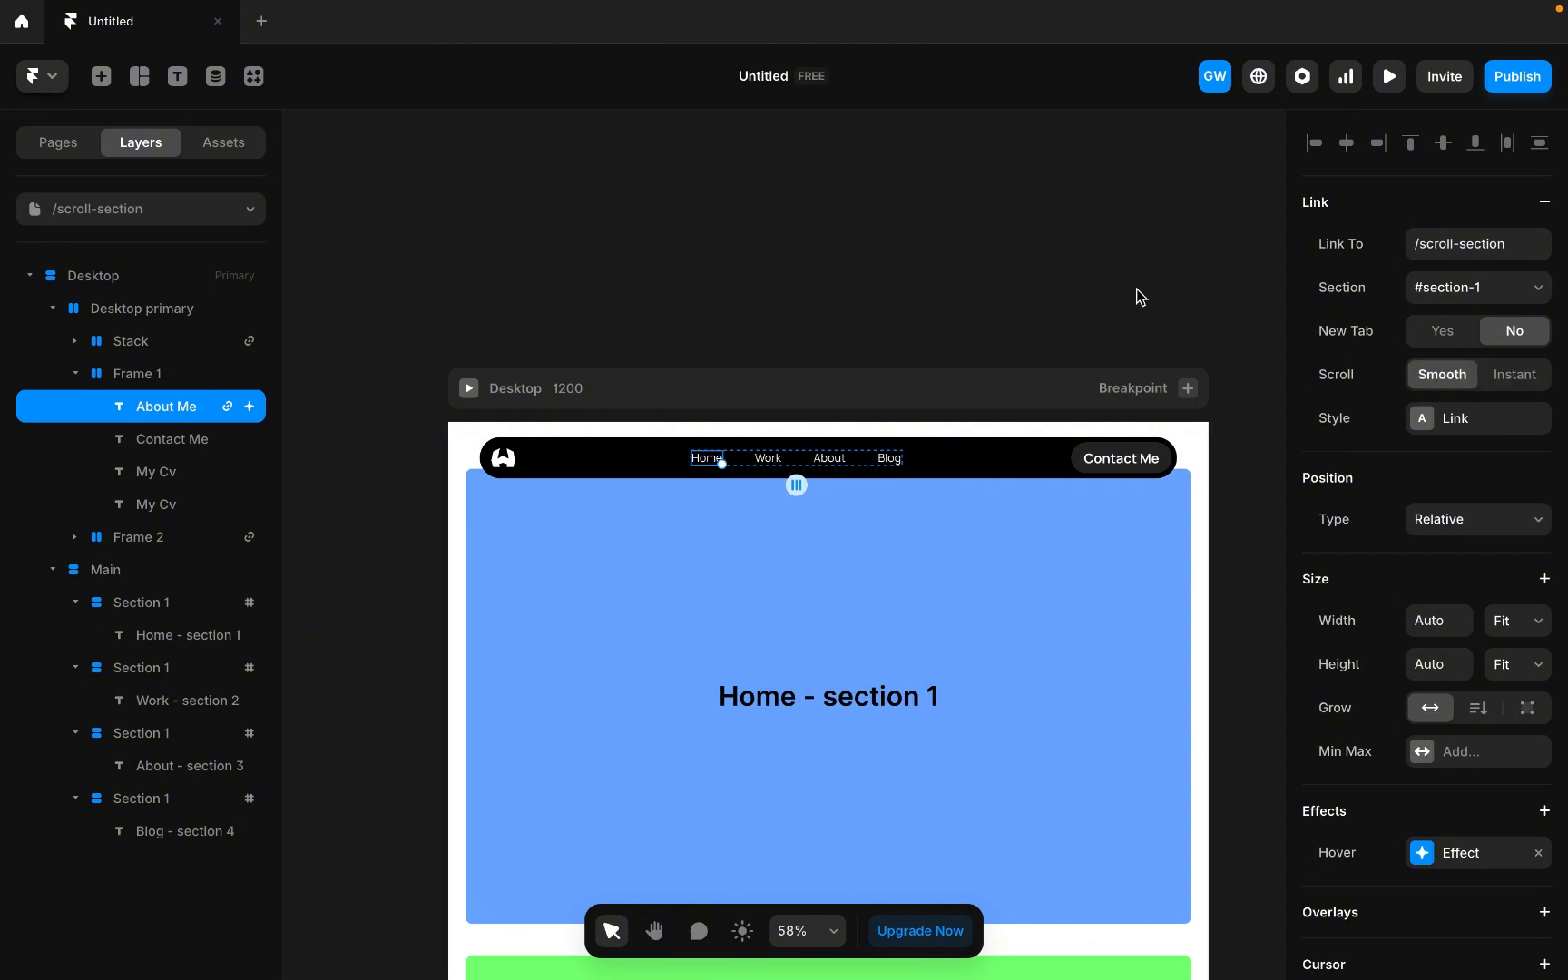
Link the Work navigation item to the /scroll-section page's #section-2 with smooth scrolling.
scroll(892, 315, down, 2)
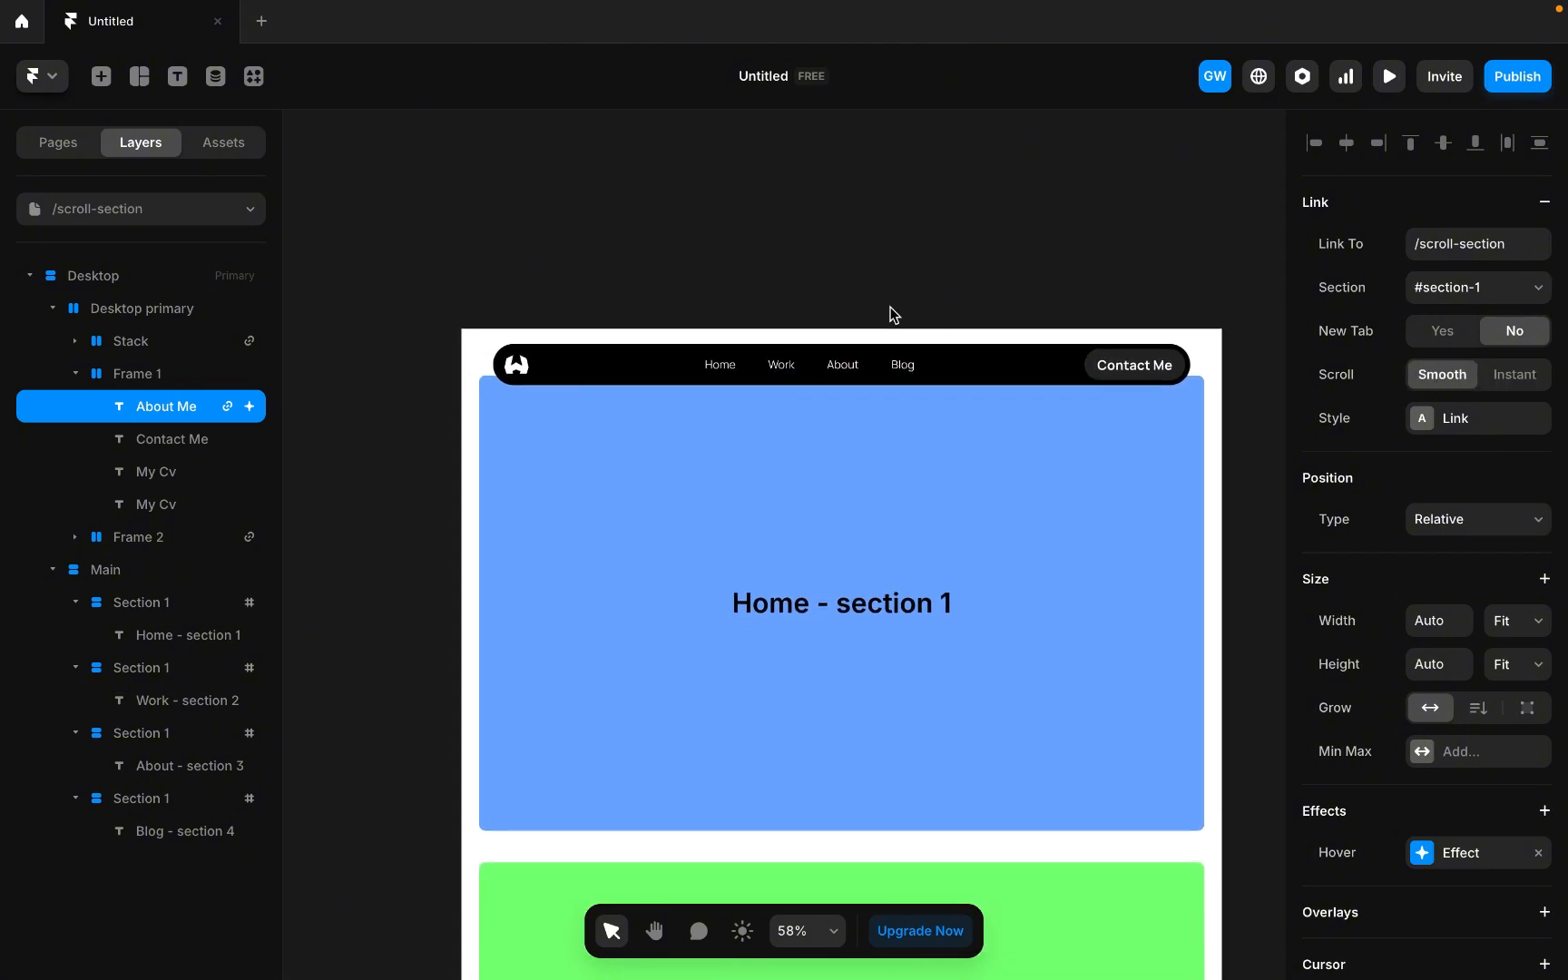
click(784, 364)
click(1544, 201)
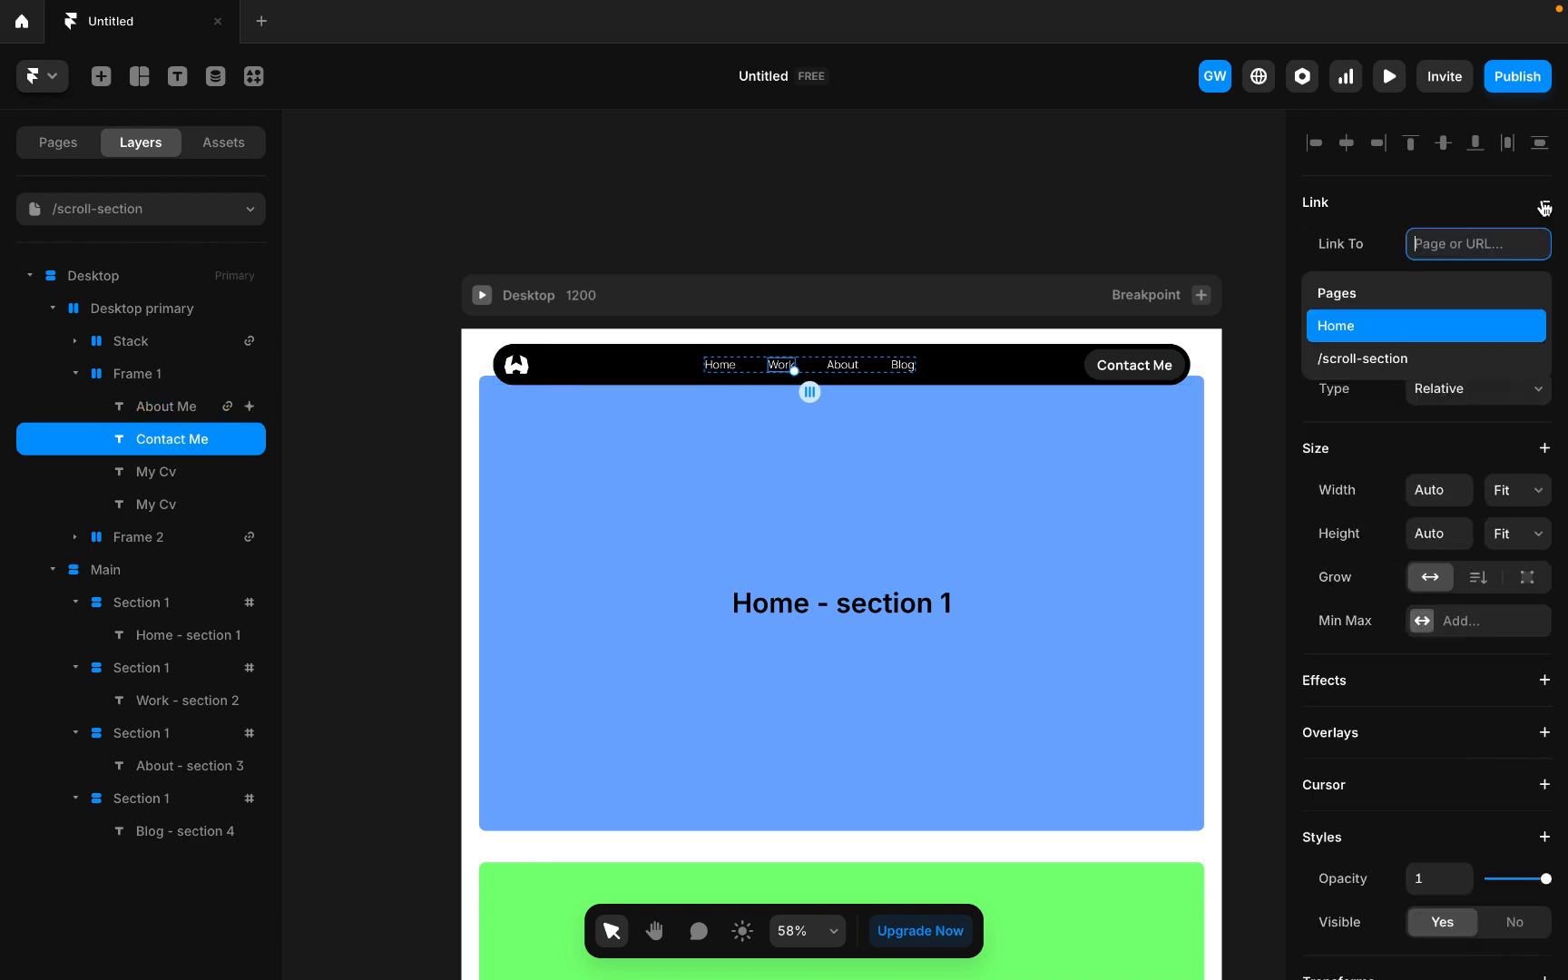
click(1319, 351)
click(1479, 285)
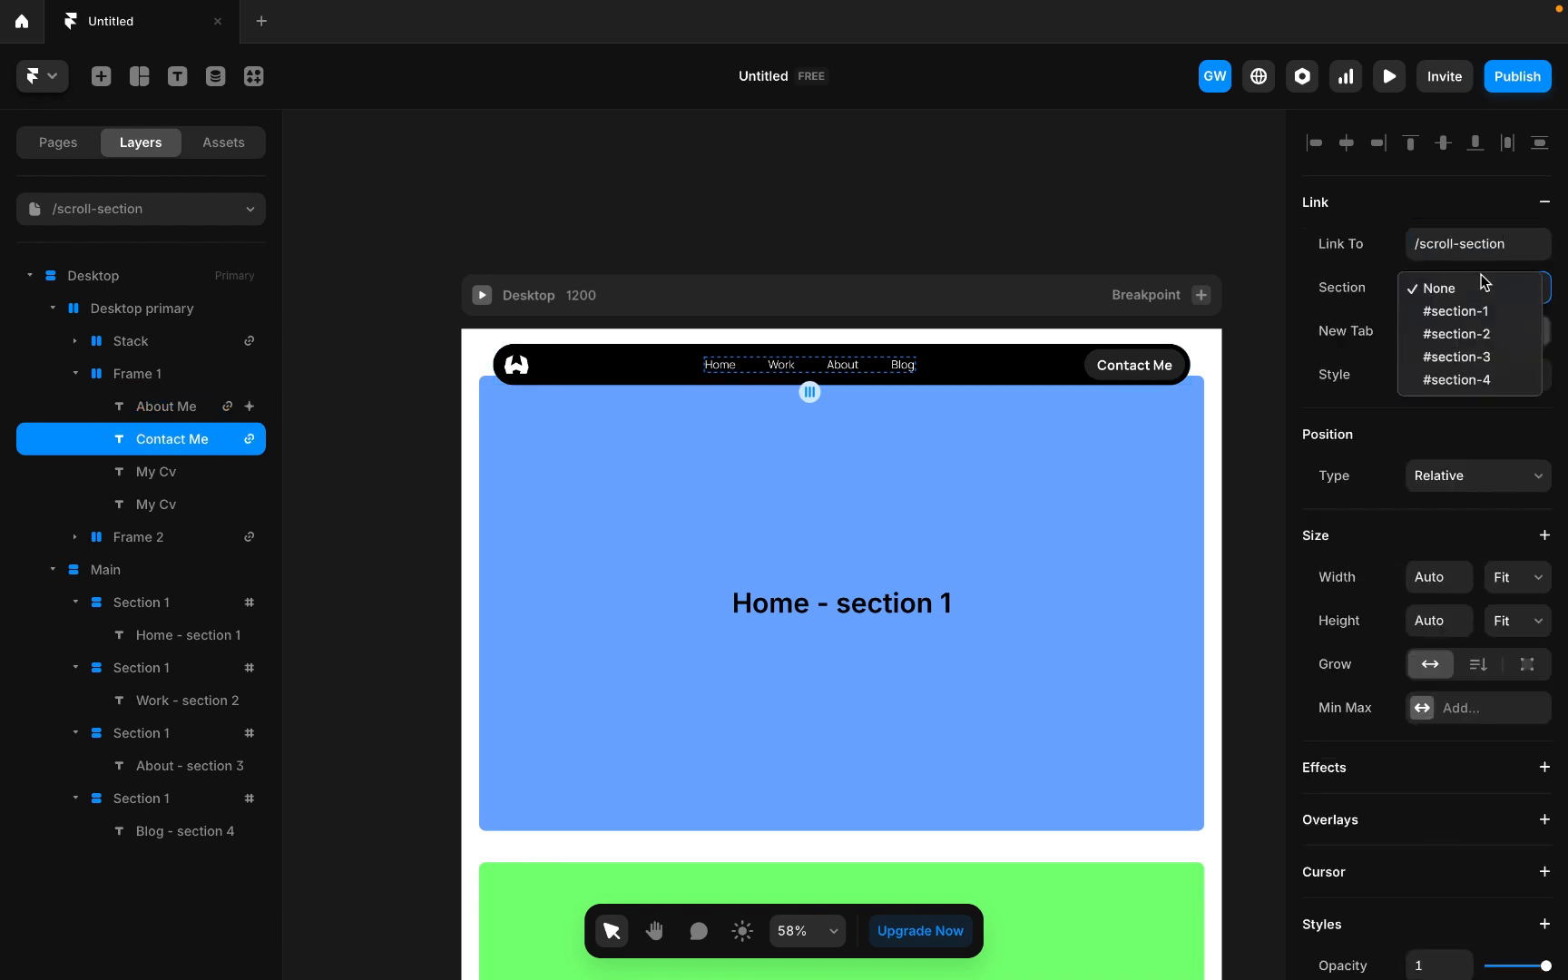
click(1467, 342)
click(1441, 375)
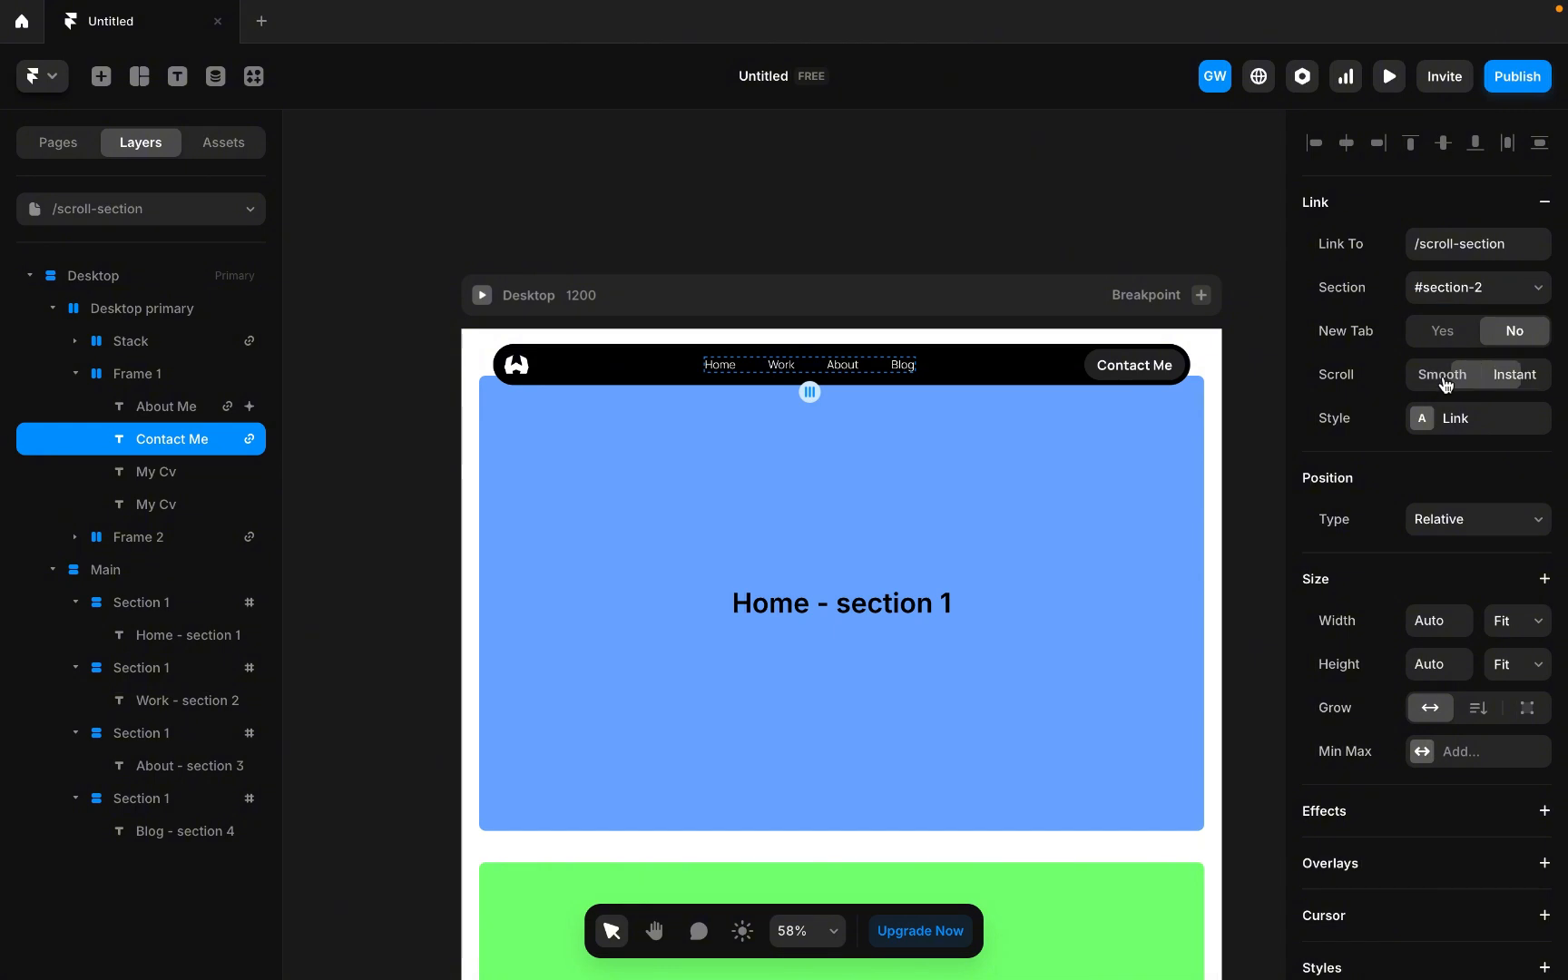
Link the About navigation item to the /scroll-section page's #section-3.
click(840, 299)
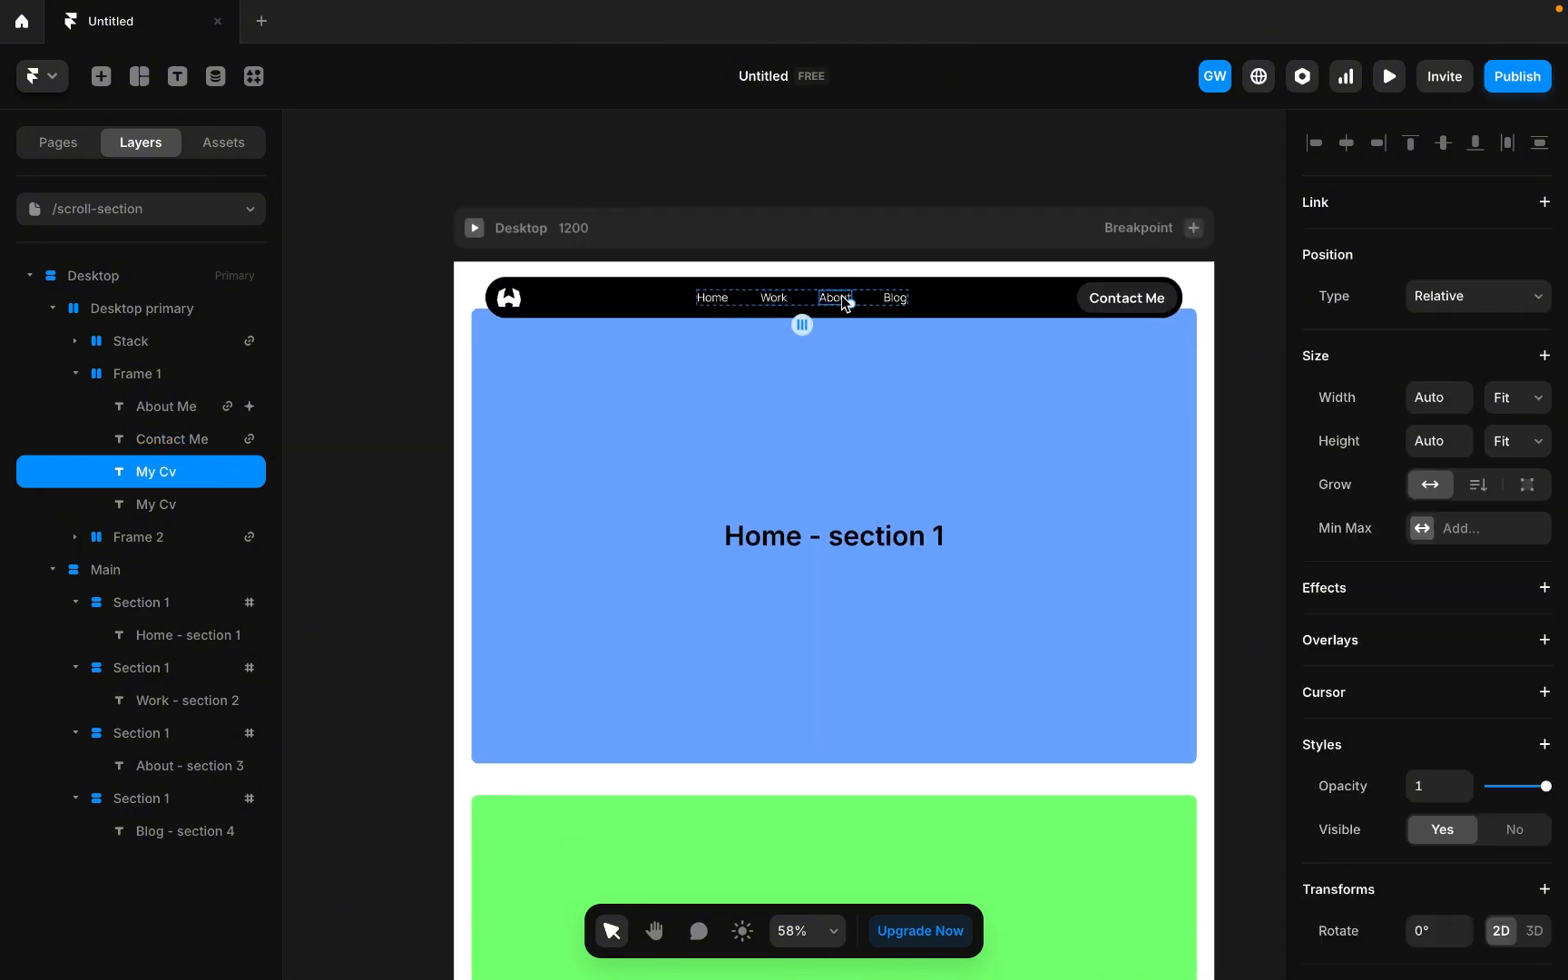
click(1540, 210)
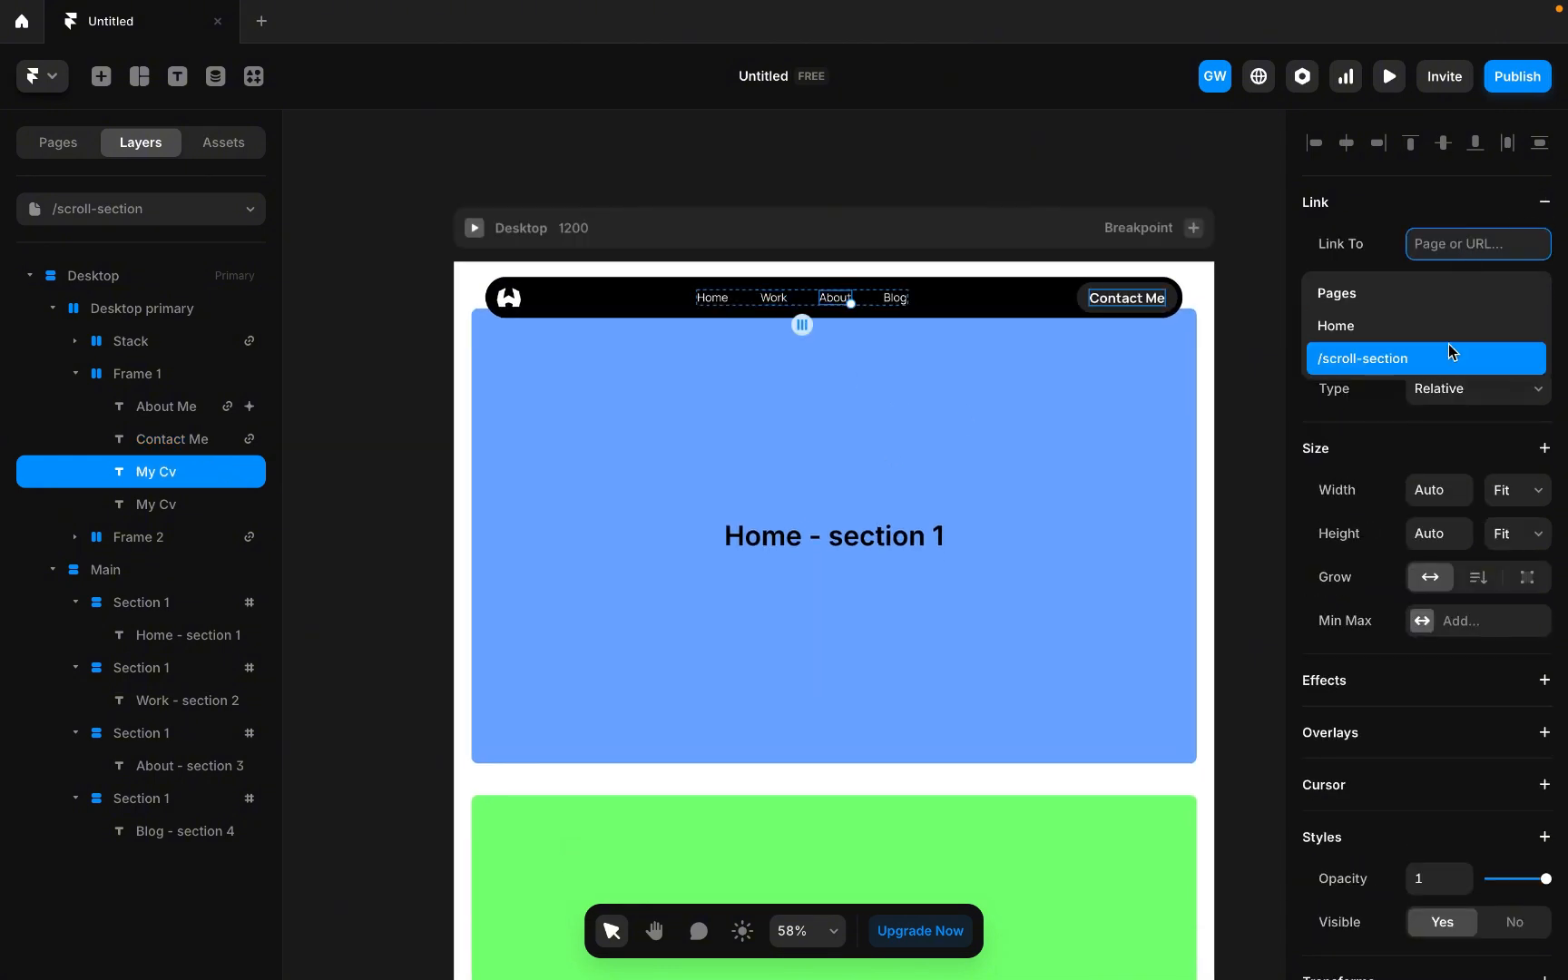
click(1445, 359)
click(1480, 287)
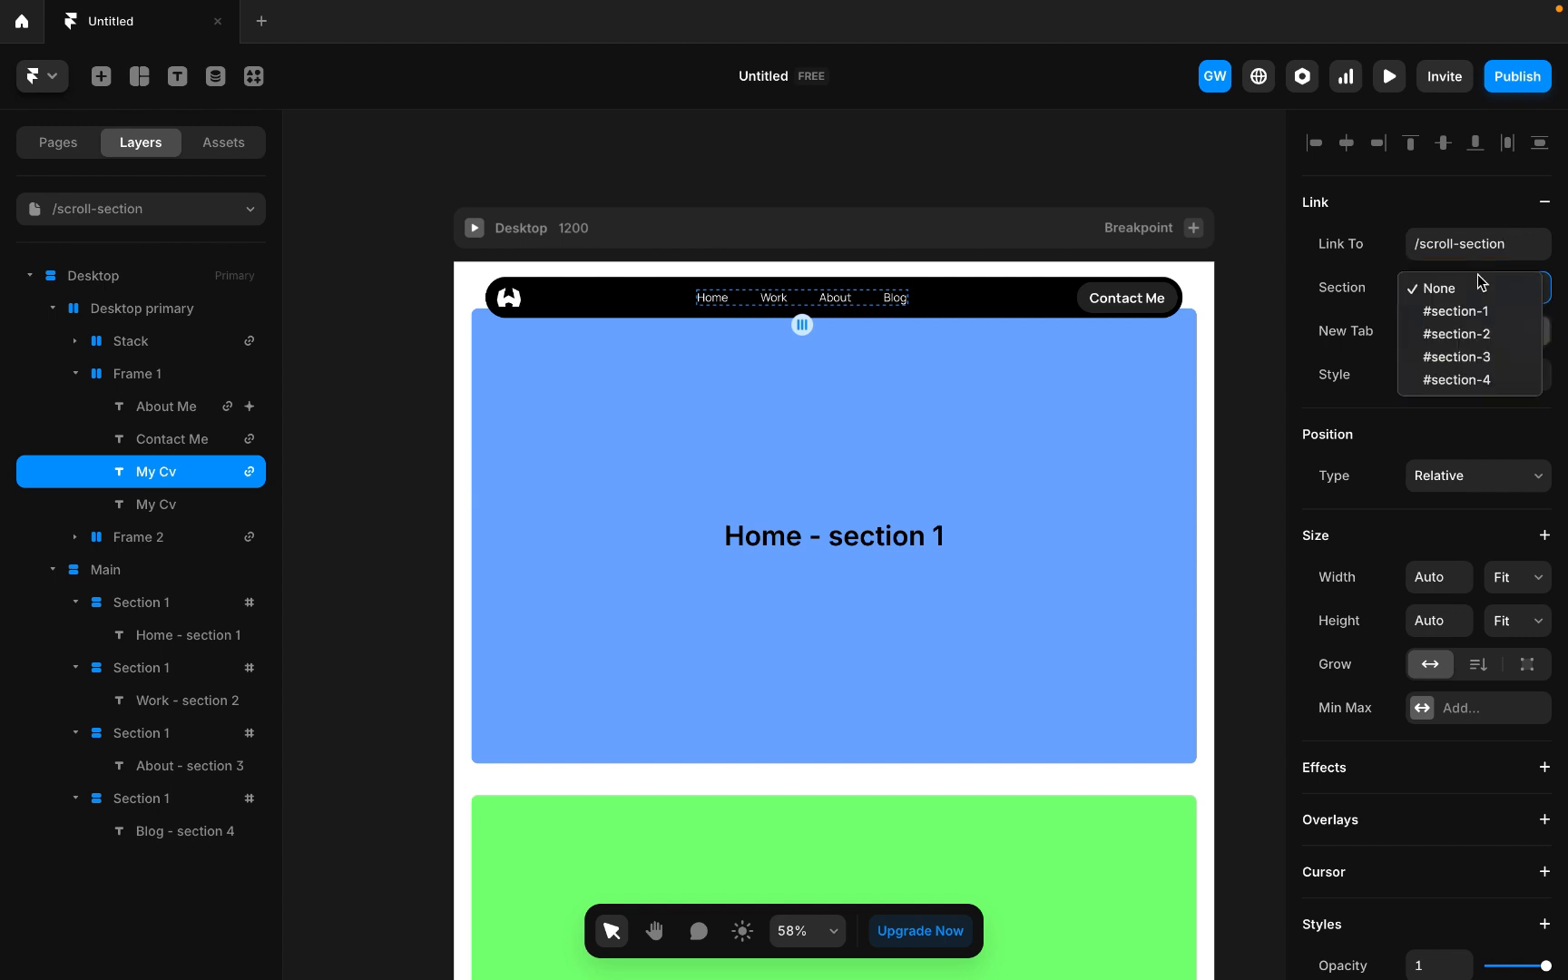
click(1454, 357)
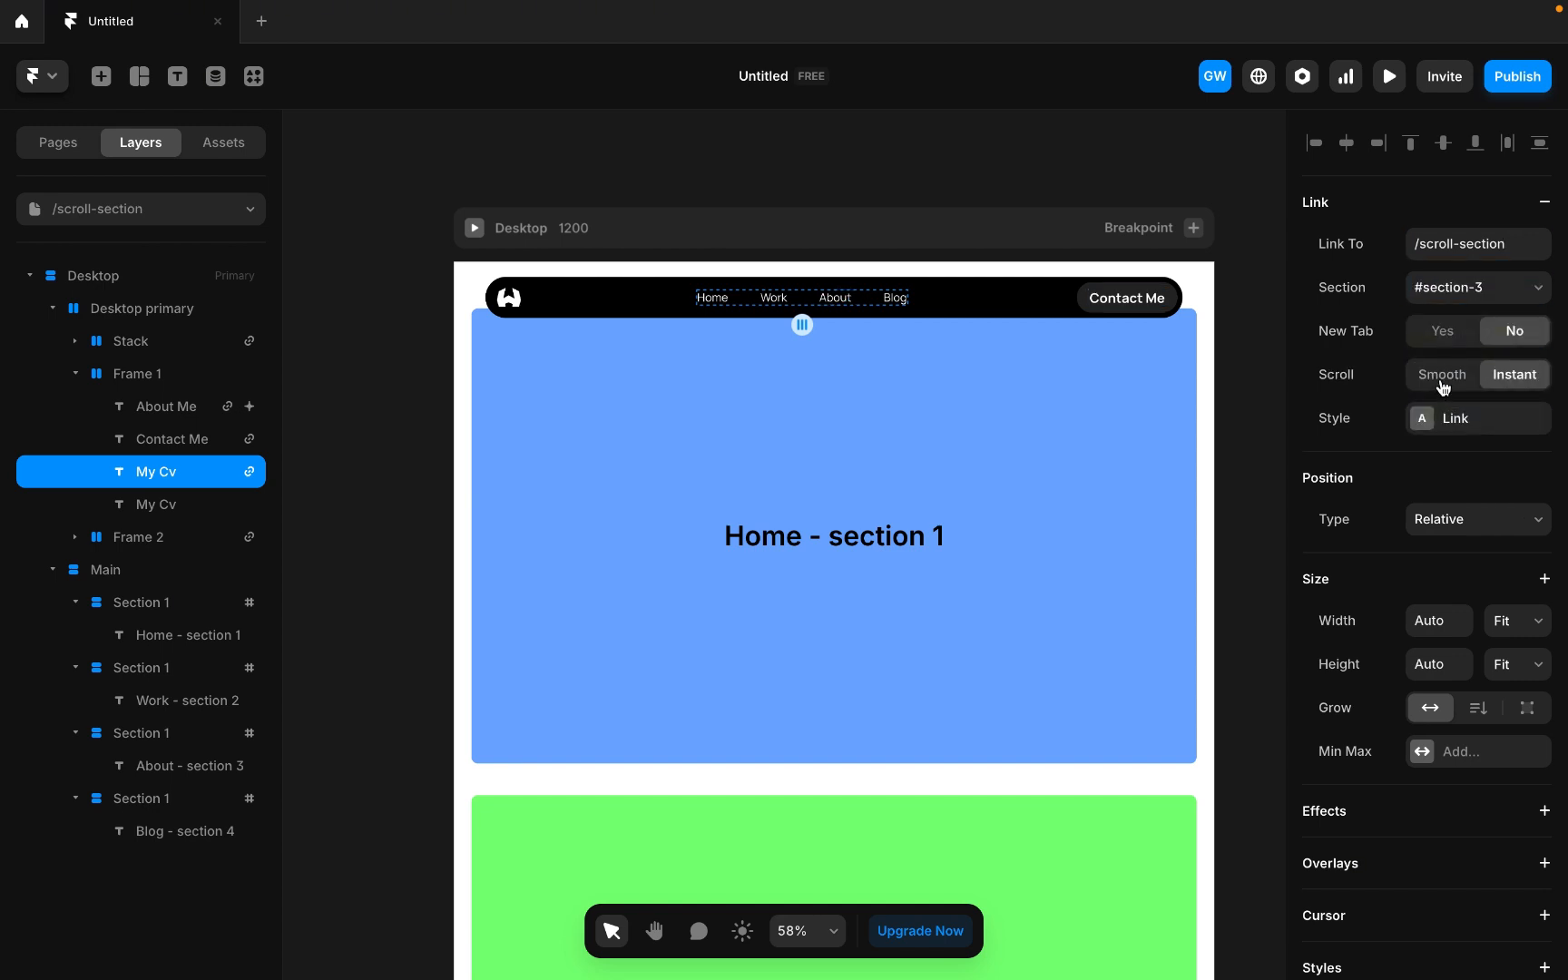
Link the Blog navigation item to the /scroll-section page's #section-4 with smooth scrolling.
click(894, 297)
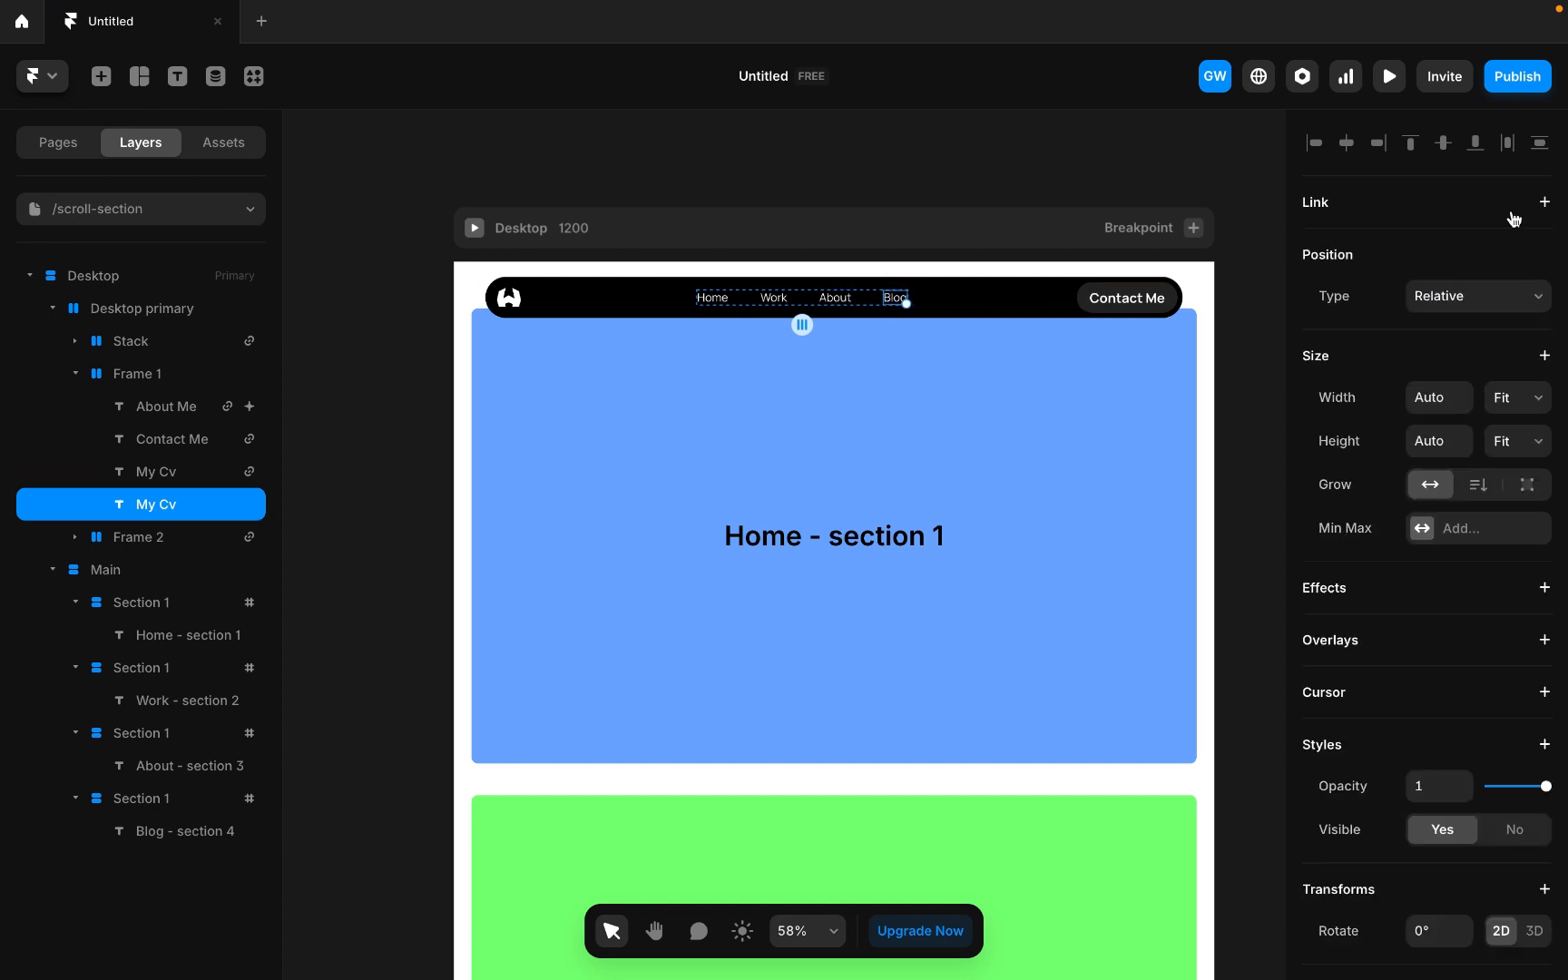
click(1541, 206)
click(1379, 353)
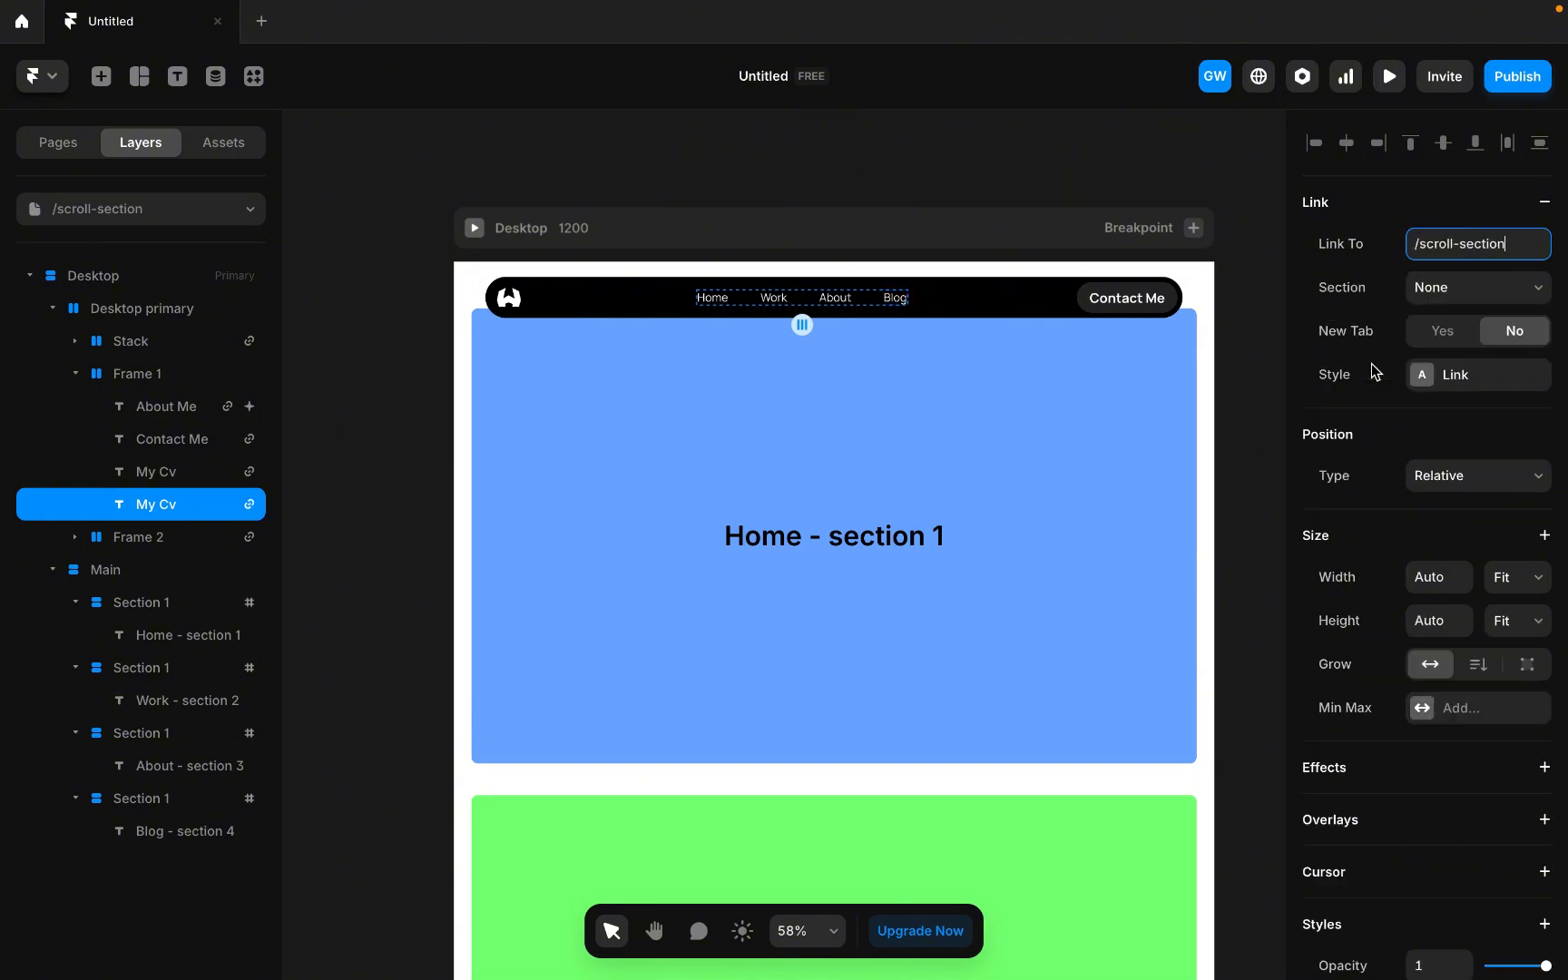
click(1498, 297)
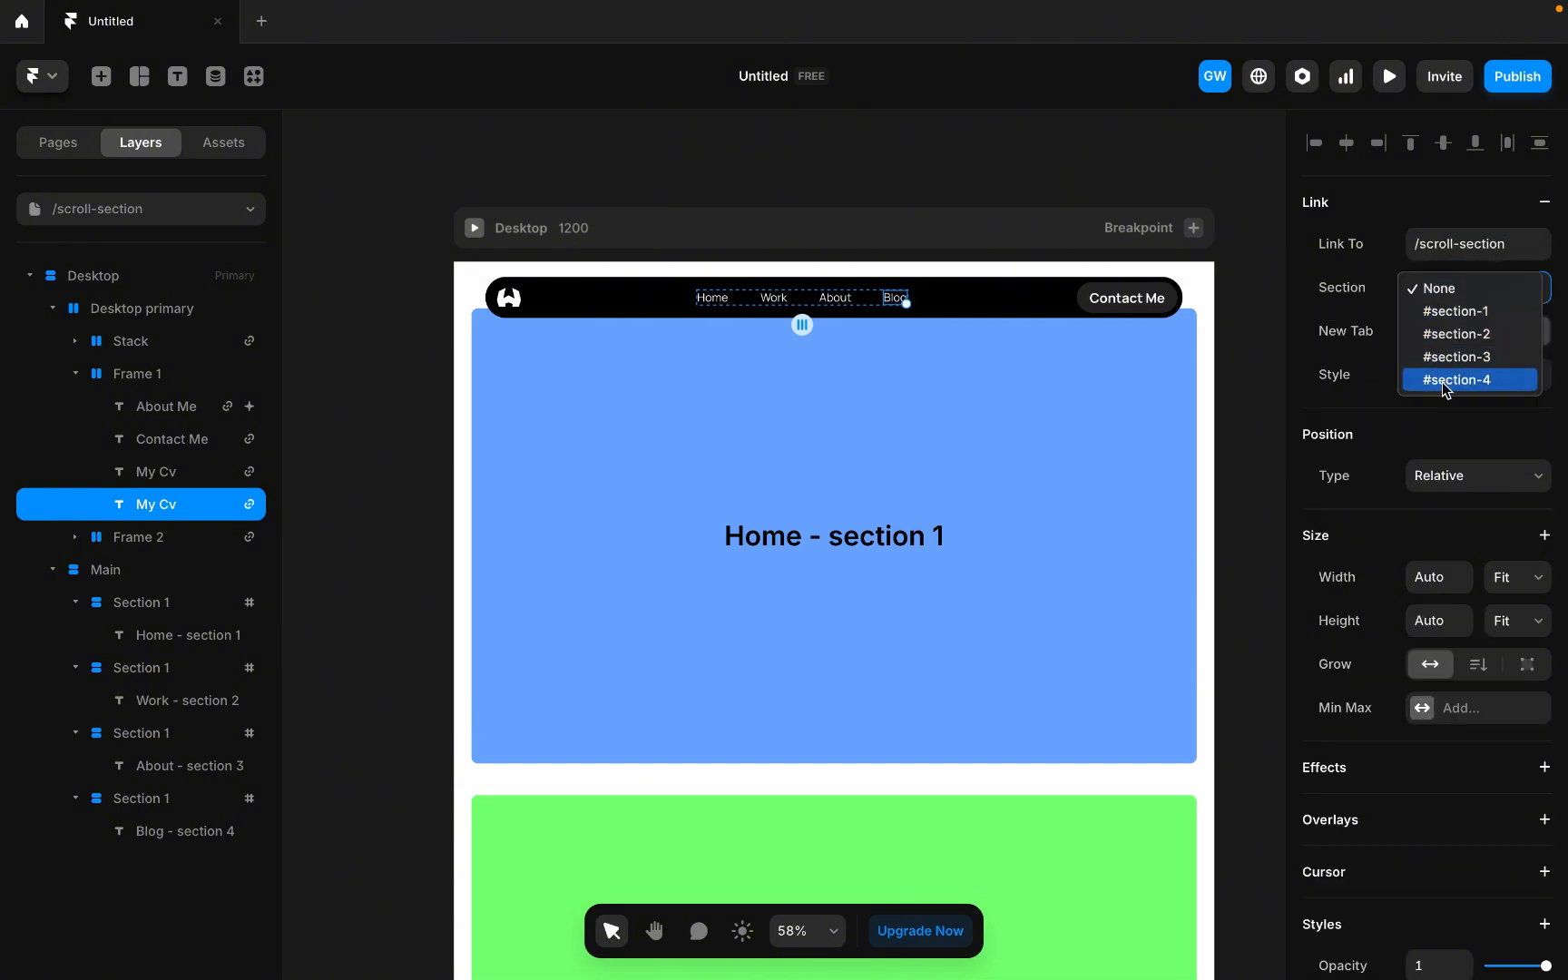
click(1446, 381)
click(1445, 375)
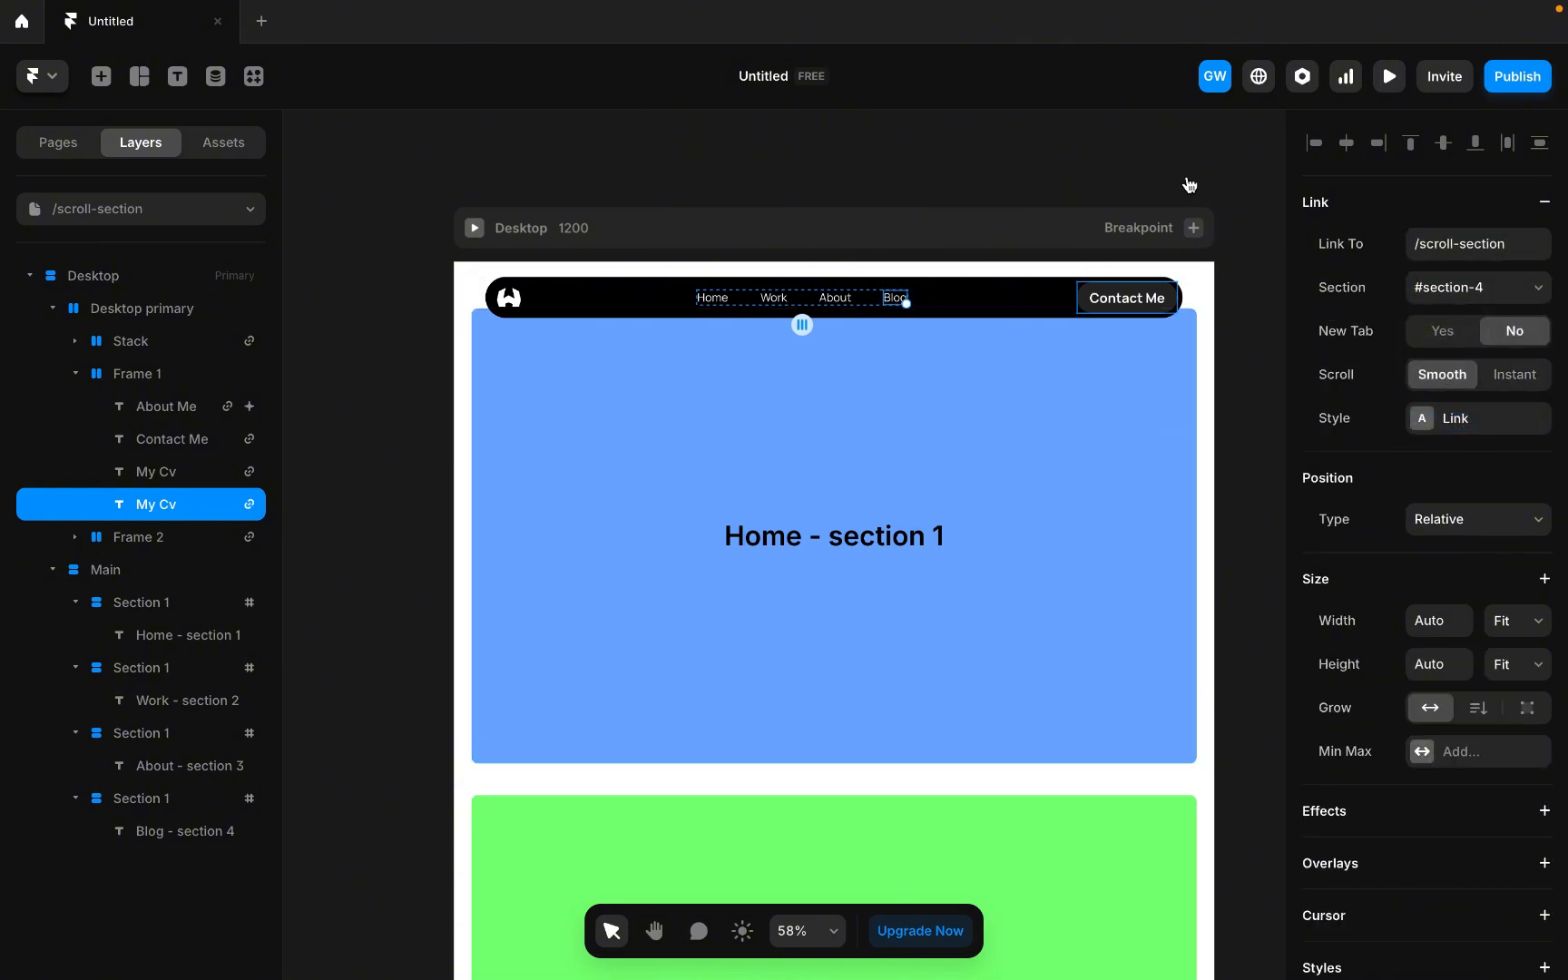
click(1201, 128)
Preview the page and test each navigation link's scrolling to its section before returning to the editor.
scroll(945, 314, down, 5)
scroll(945, 314, down, 3)
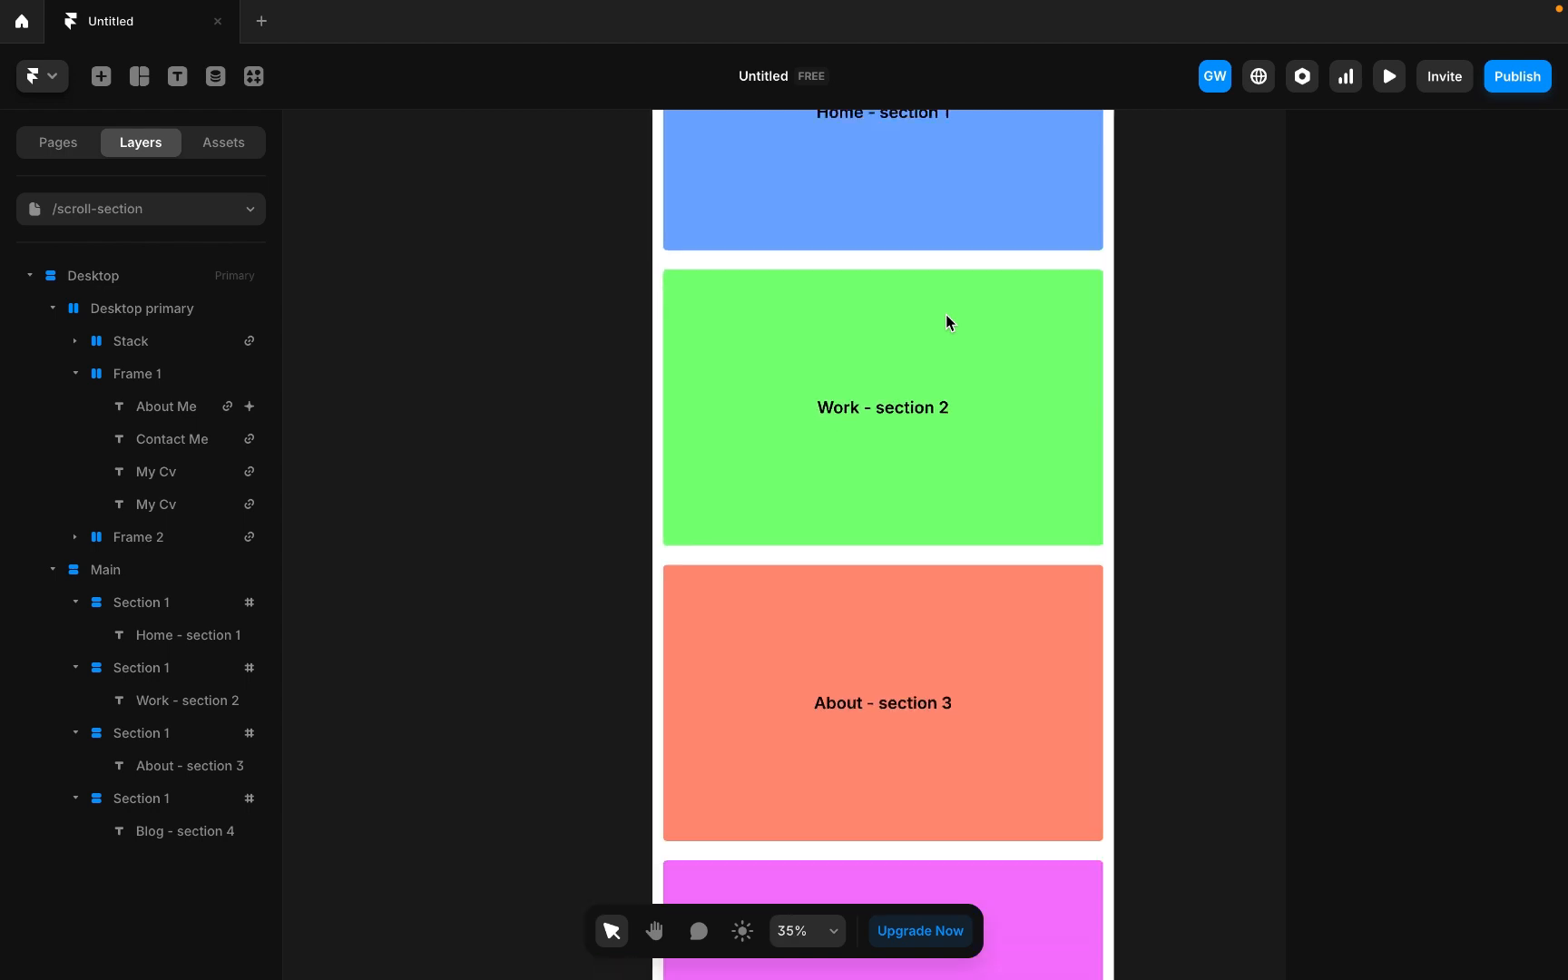
scroll(945, 314, up, 2)
scroll(945, 314, up, 3)
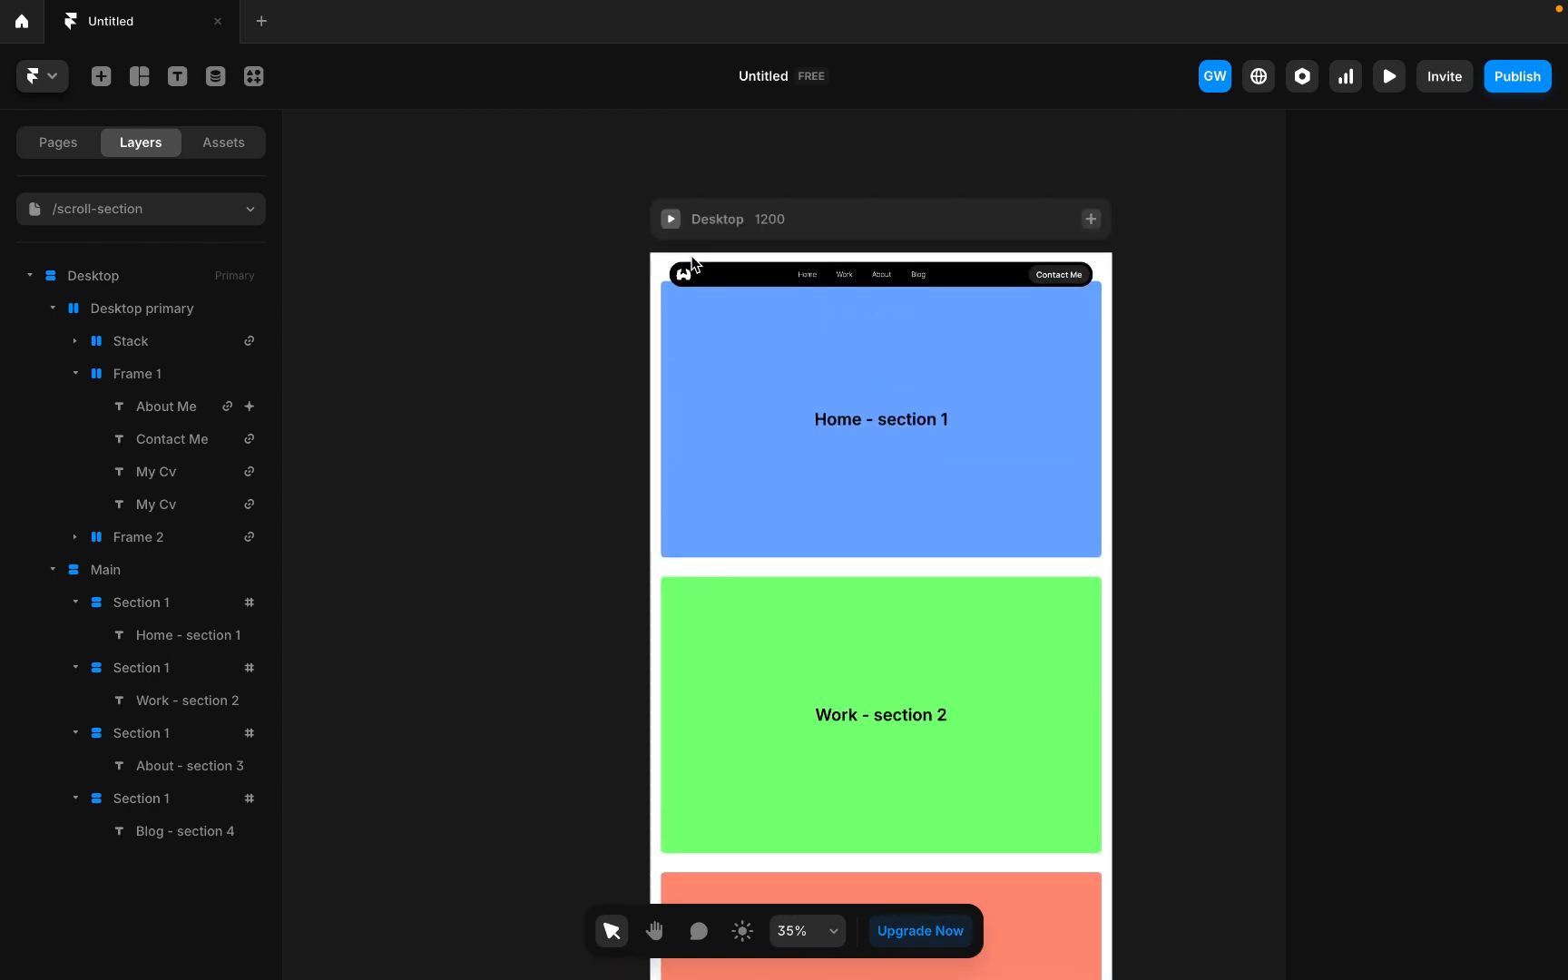
click(671, 221)
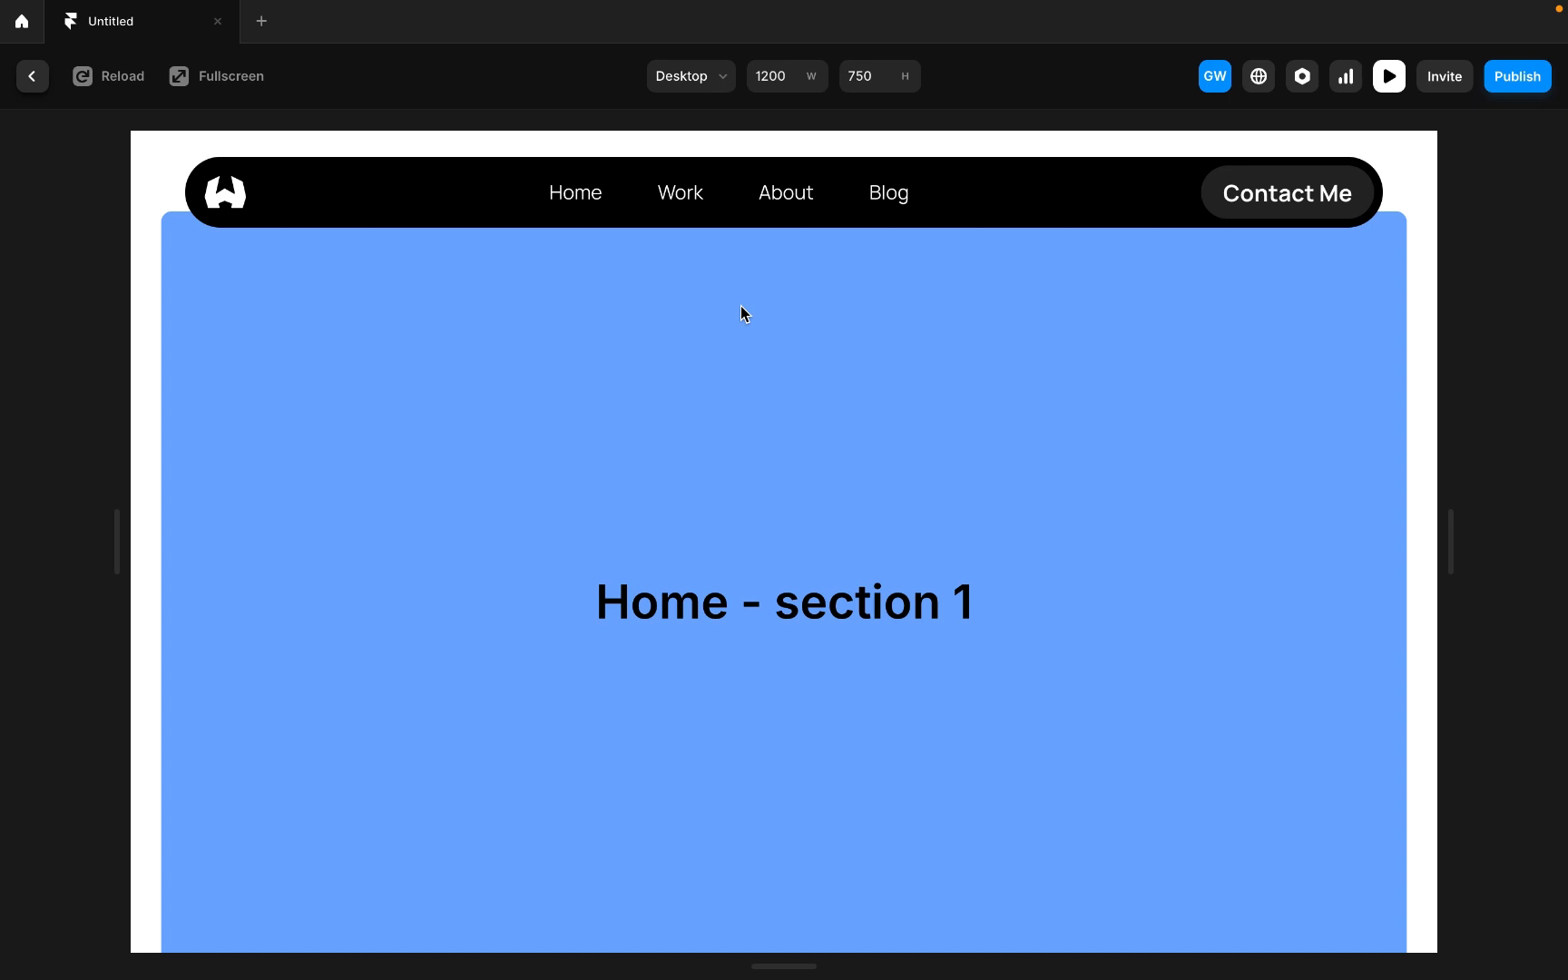
click(769, 201)
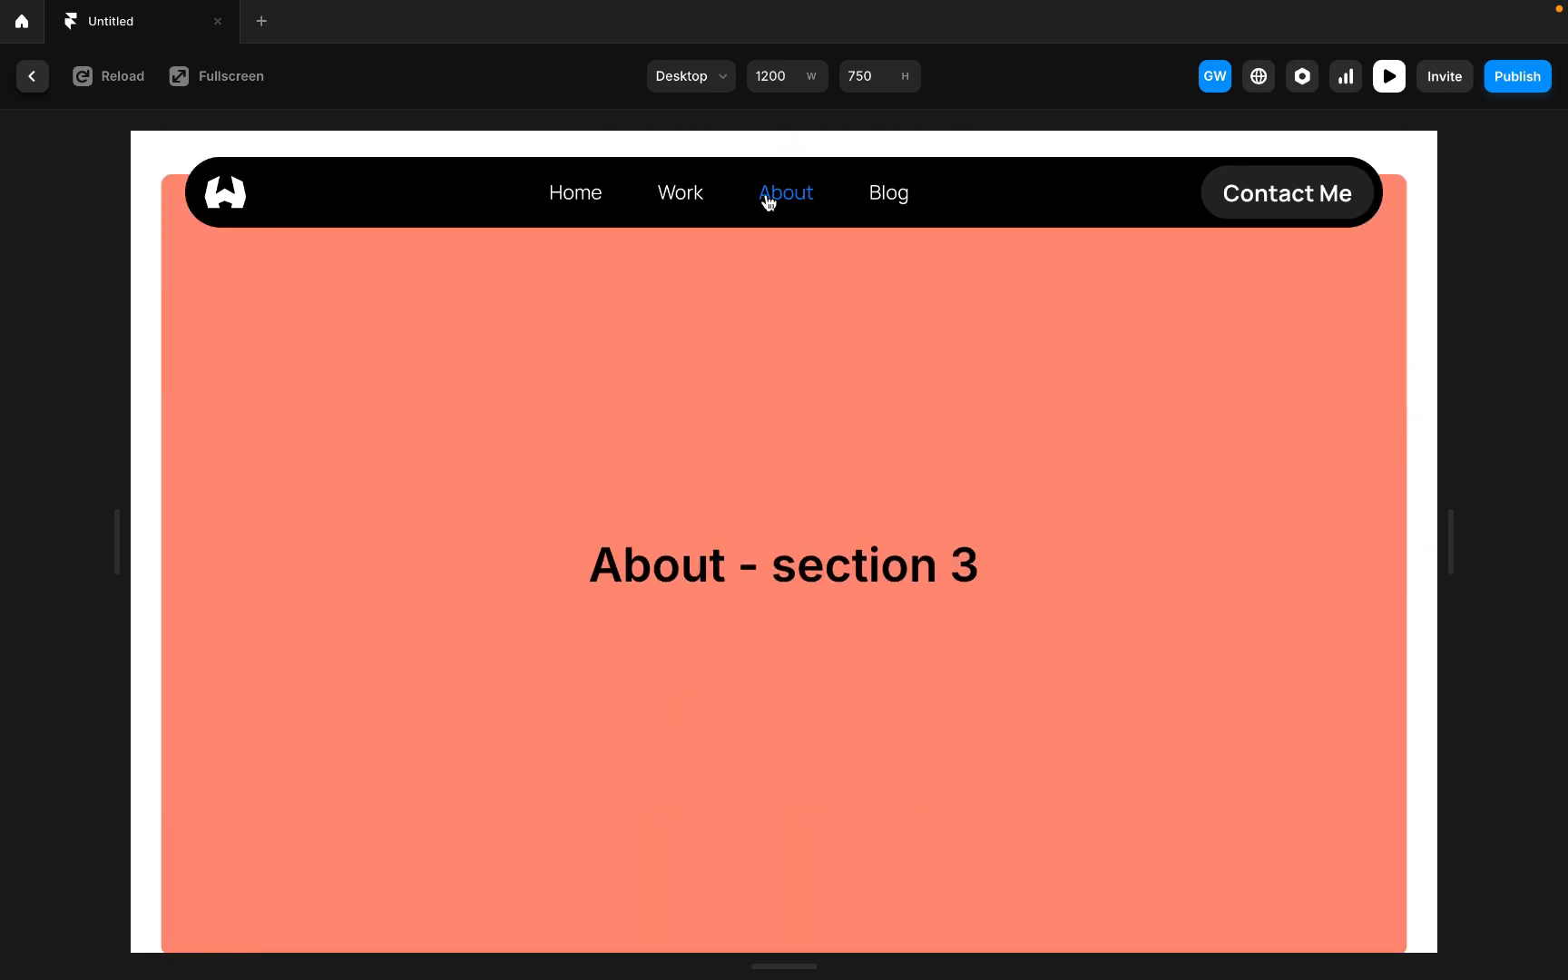
click(896, 206)
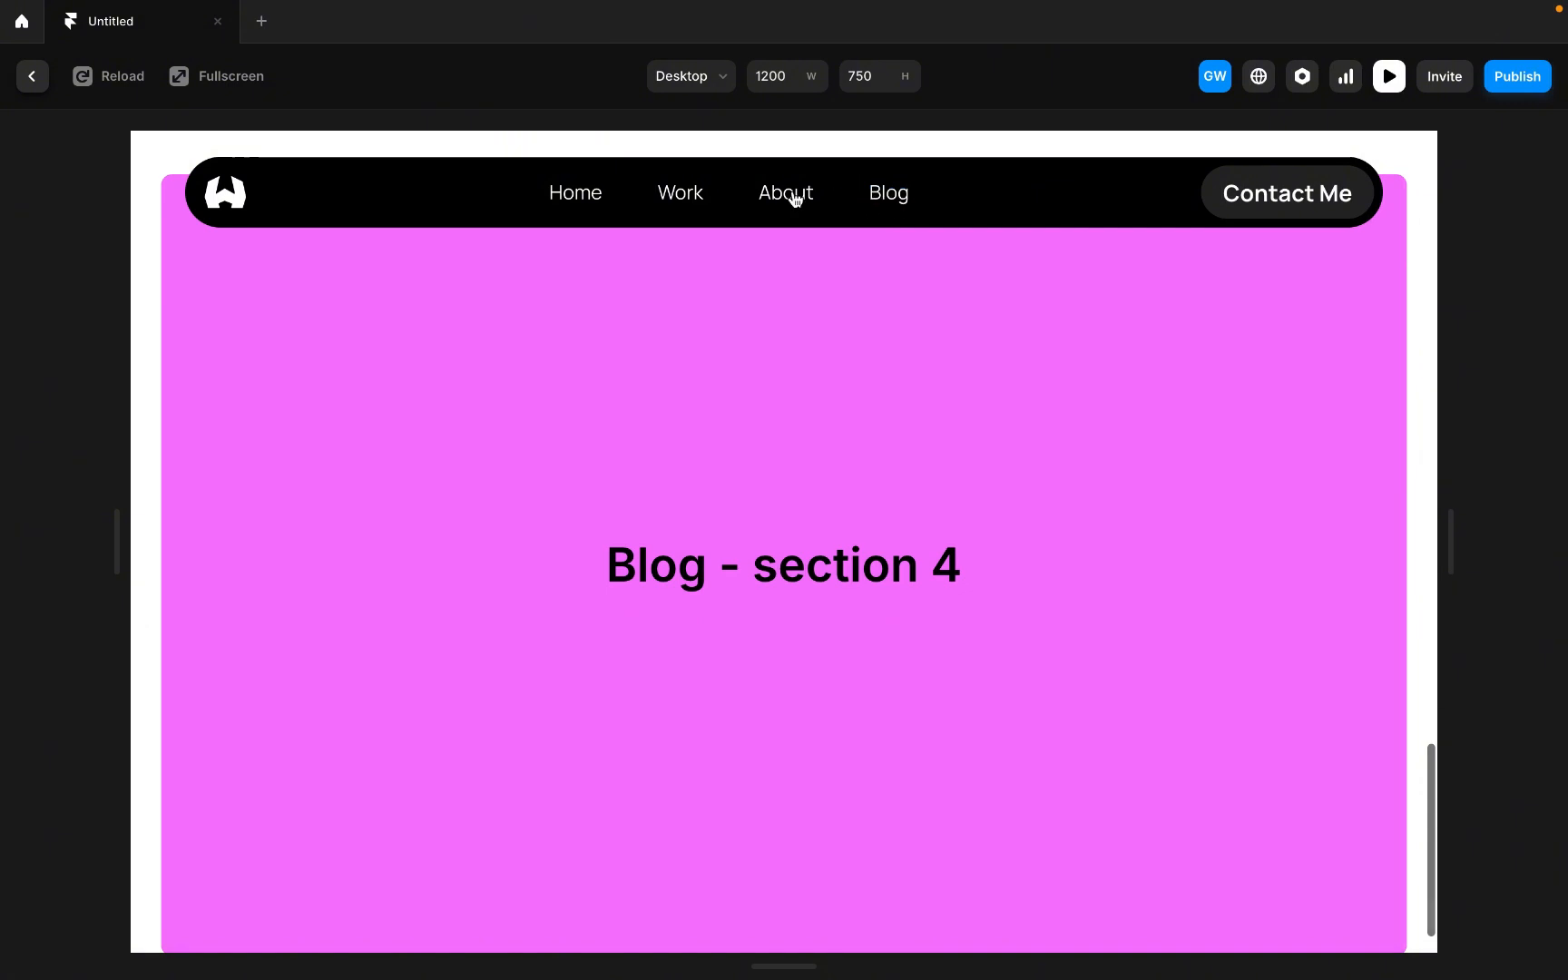
click(575, 202)
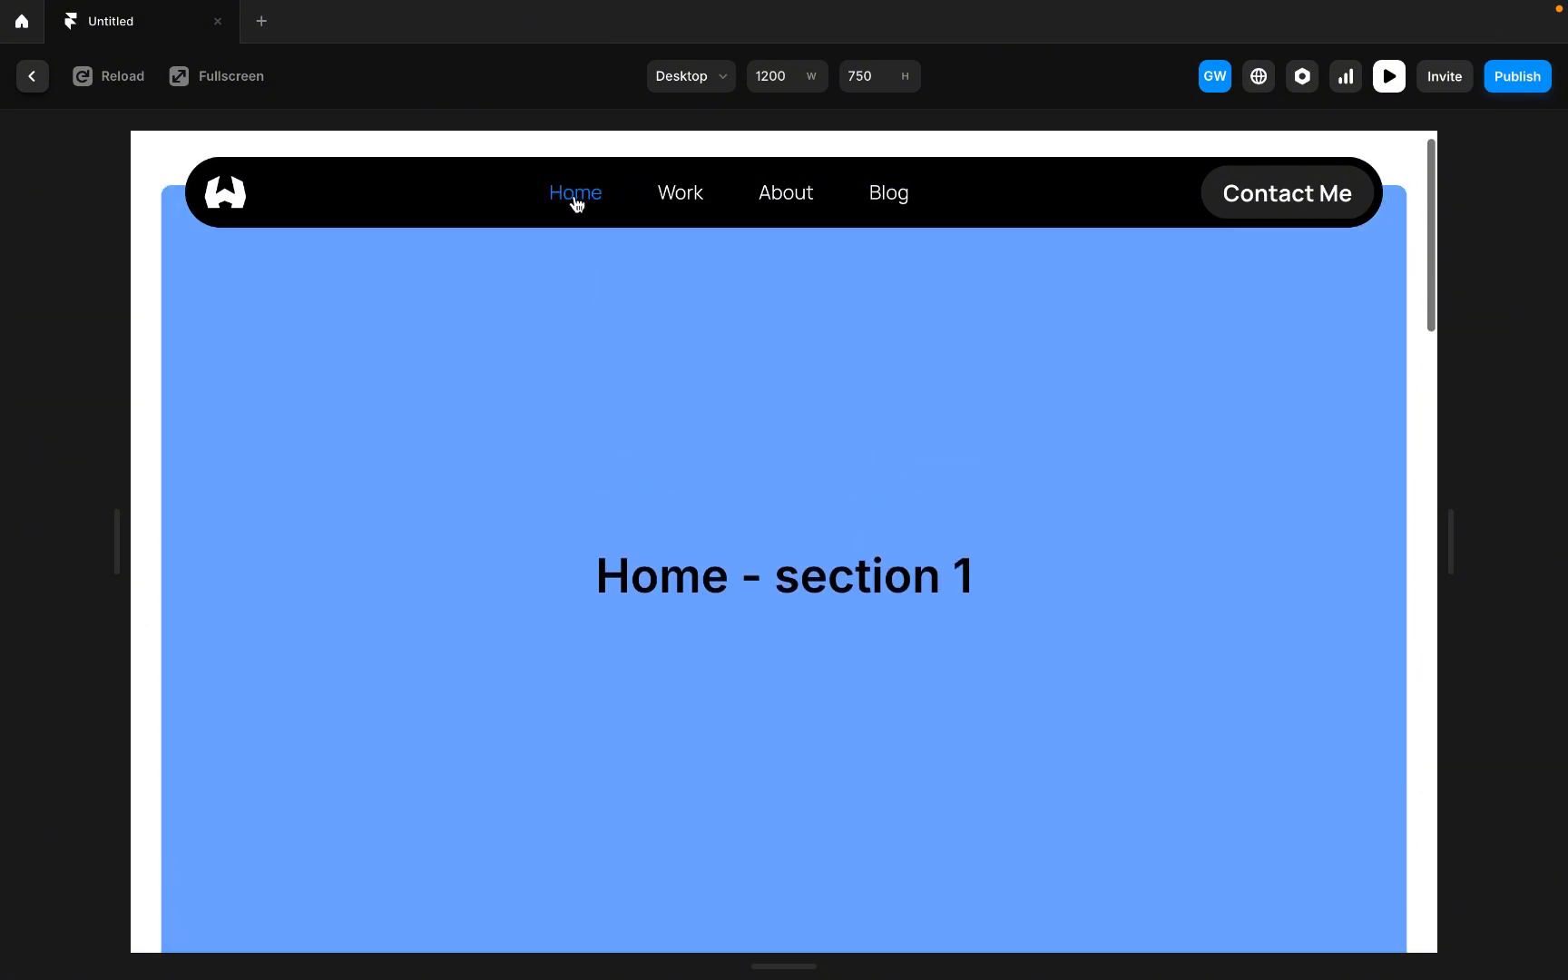
click(675, 199)
click(791, 201)
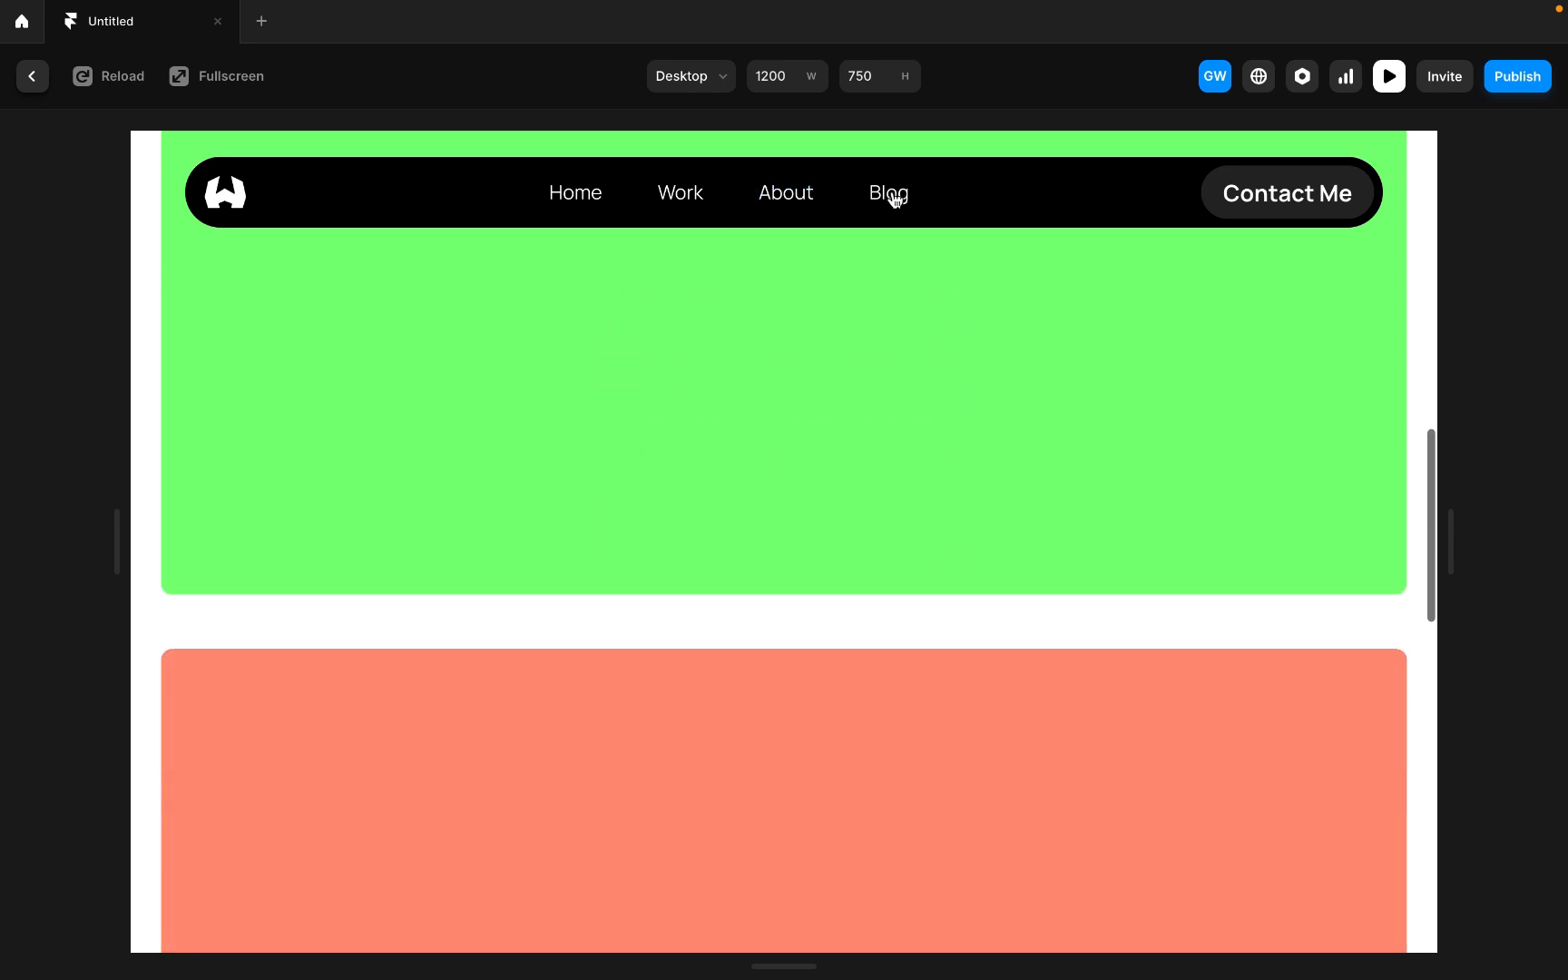
click(901, 197)
click(591, 201)
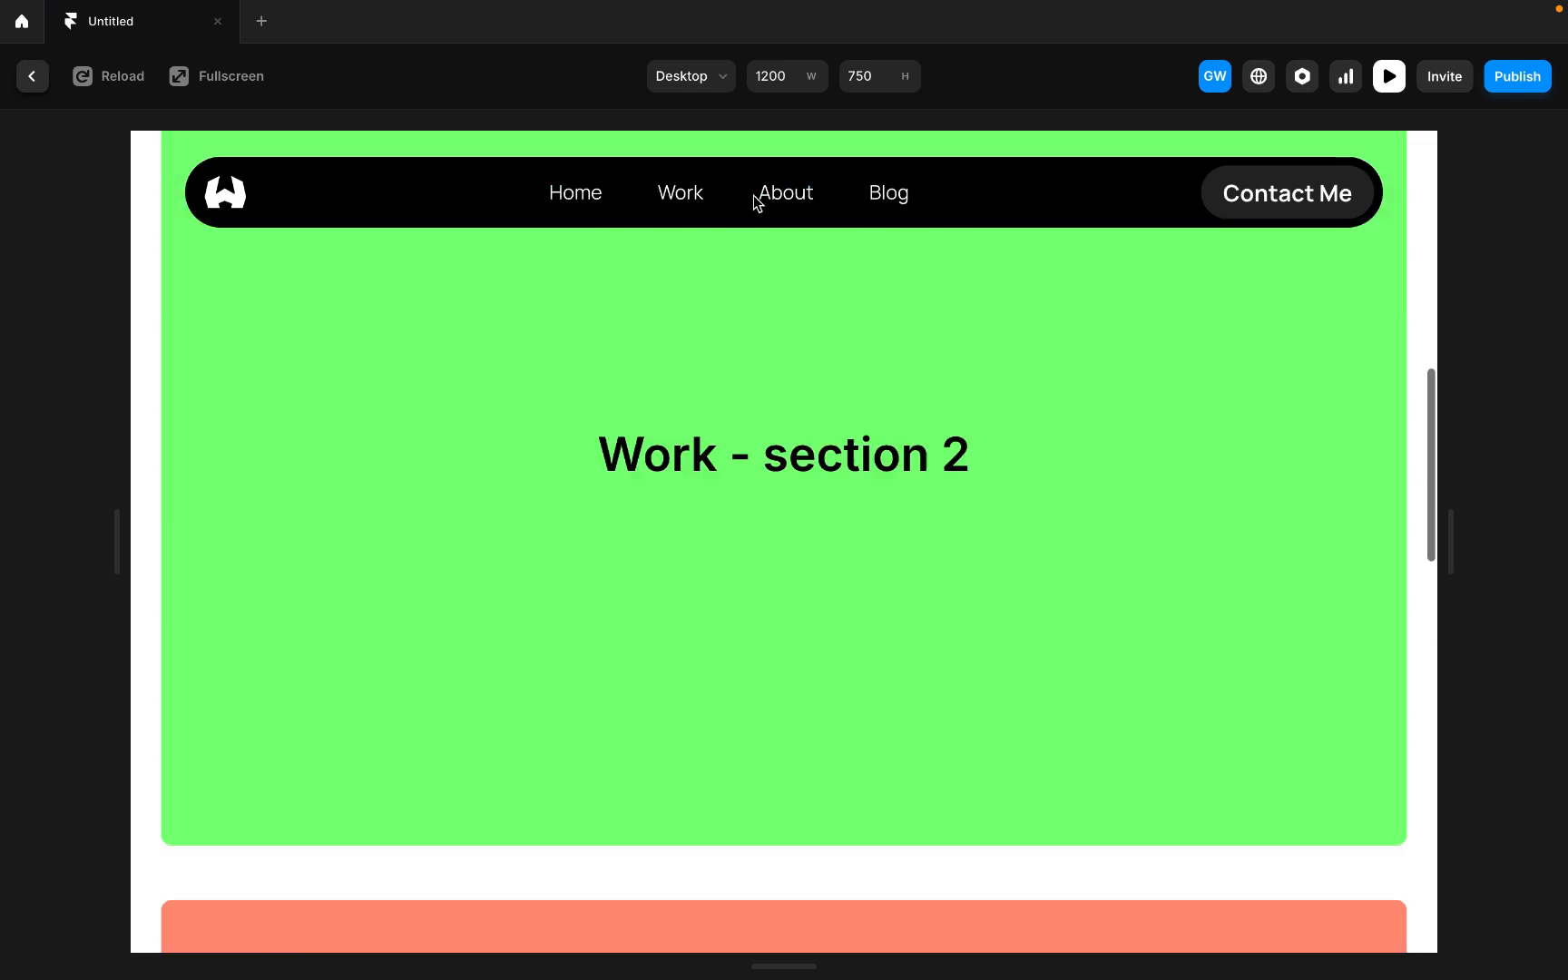
click(791, 199)
click(898, 199)
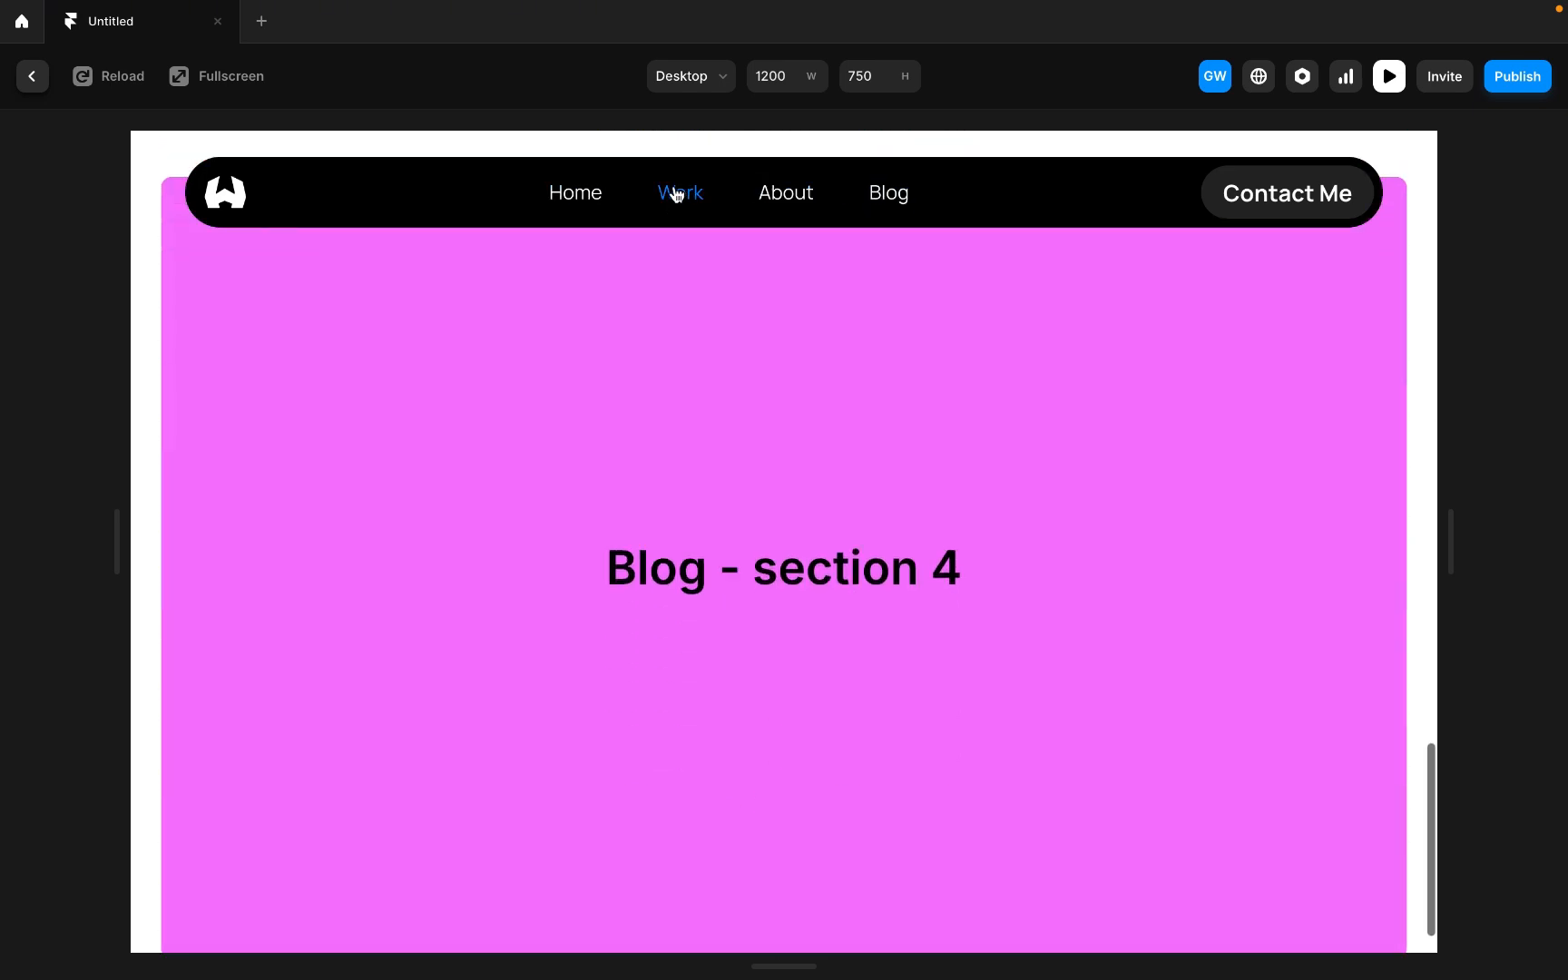
click(675, 195)
click(588, 196)
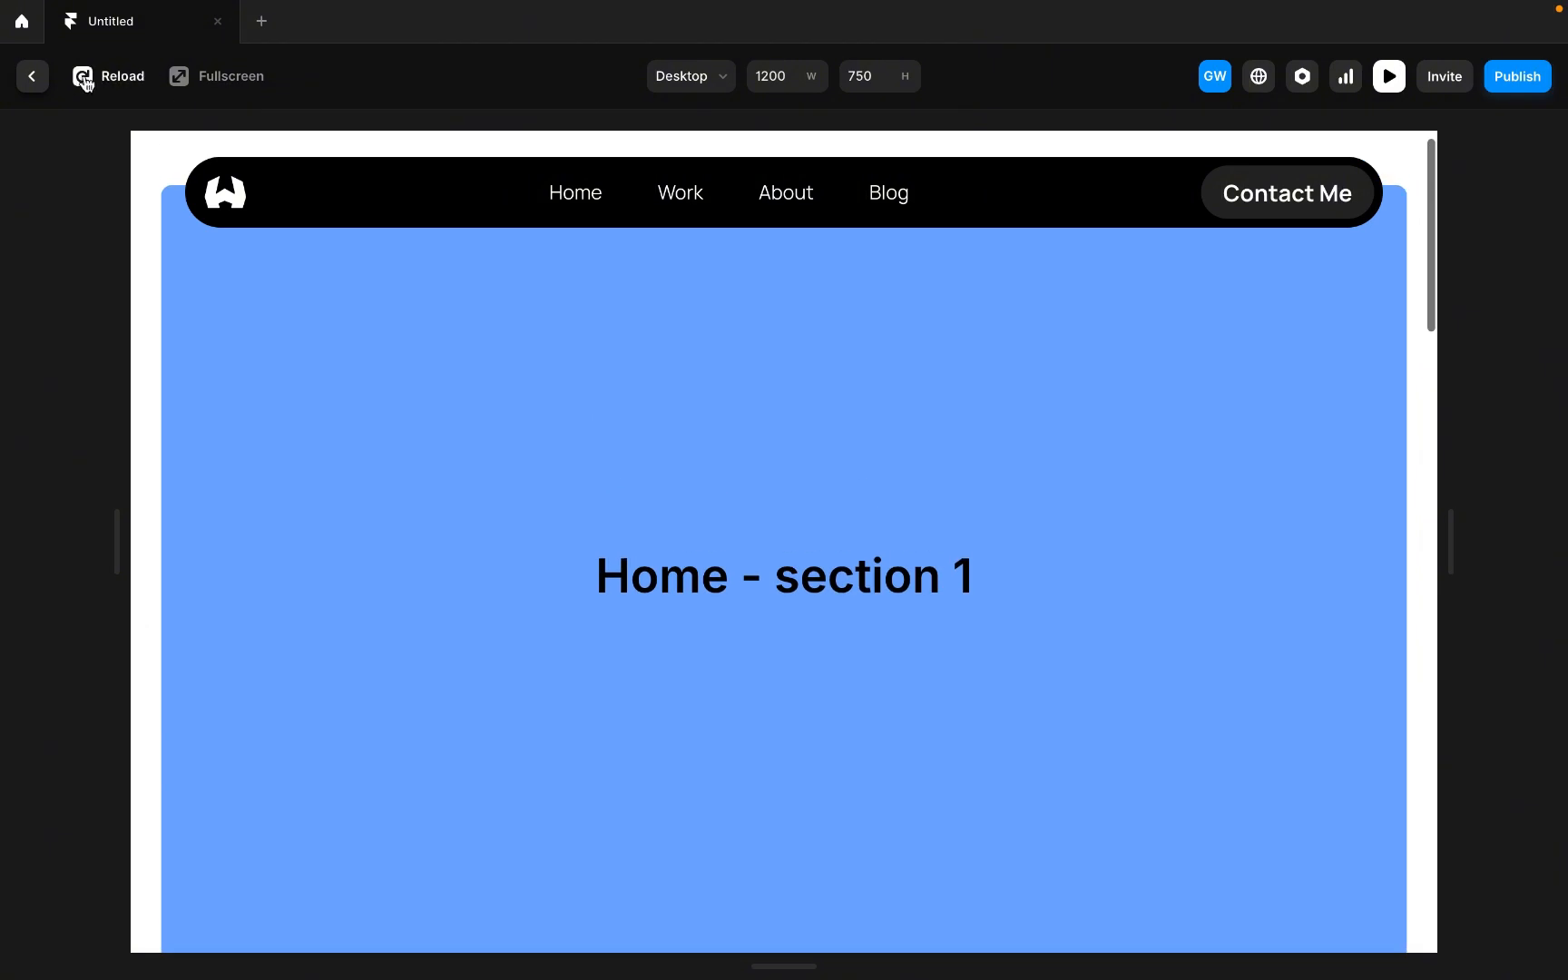
click(34, 77)
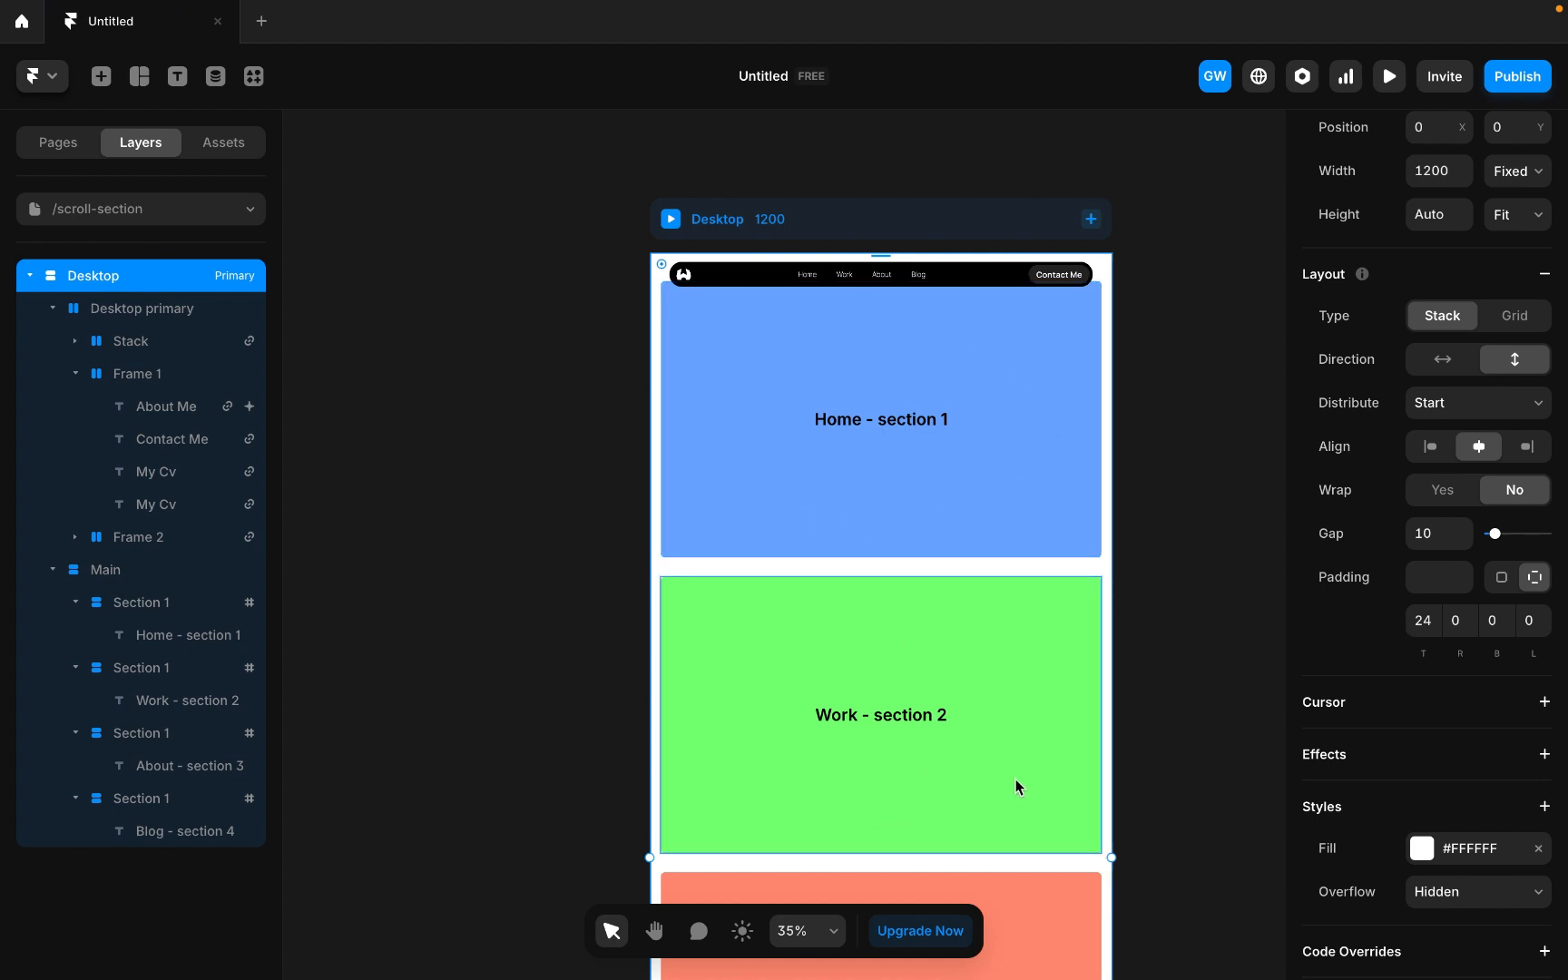
scroll(1016, 786, down, 3)
scroll(944, 812, down, 3)
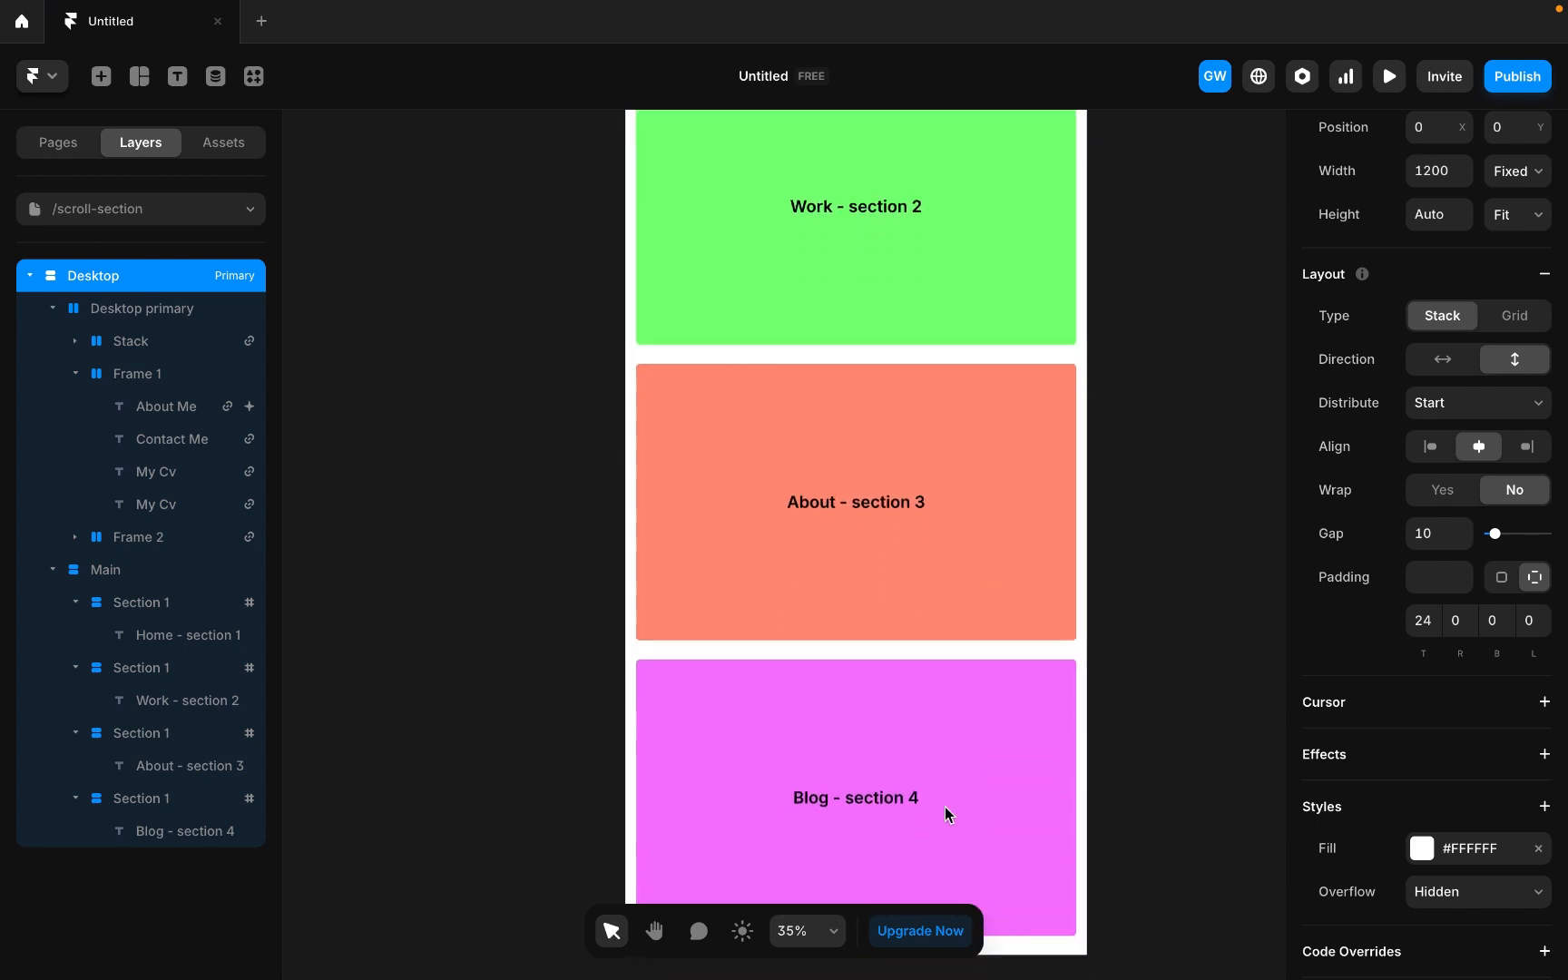
scroll(945, 808, down, 1)
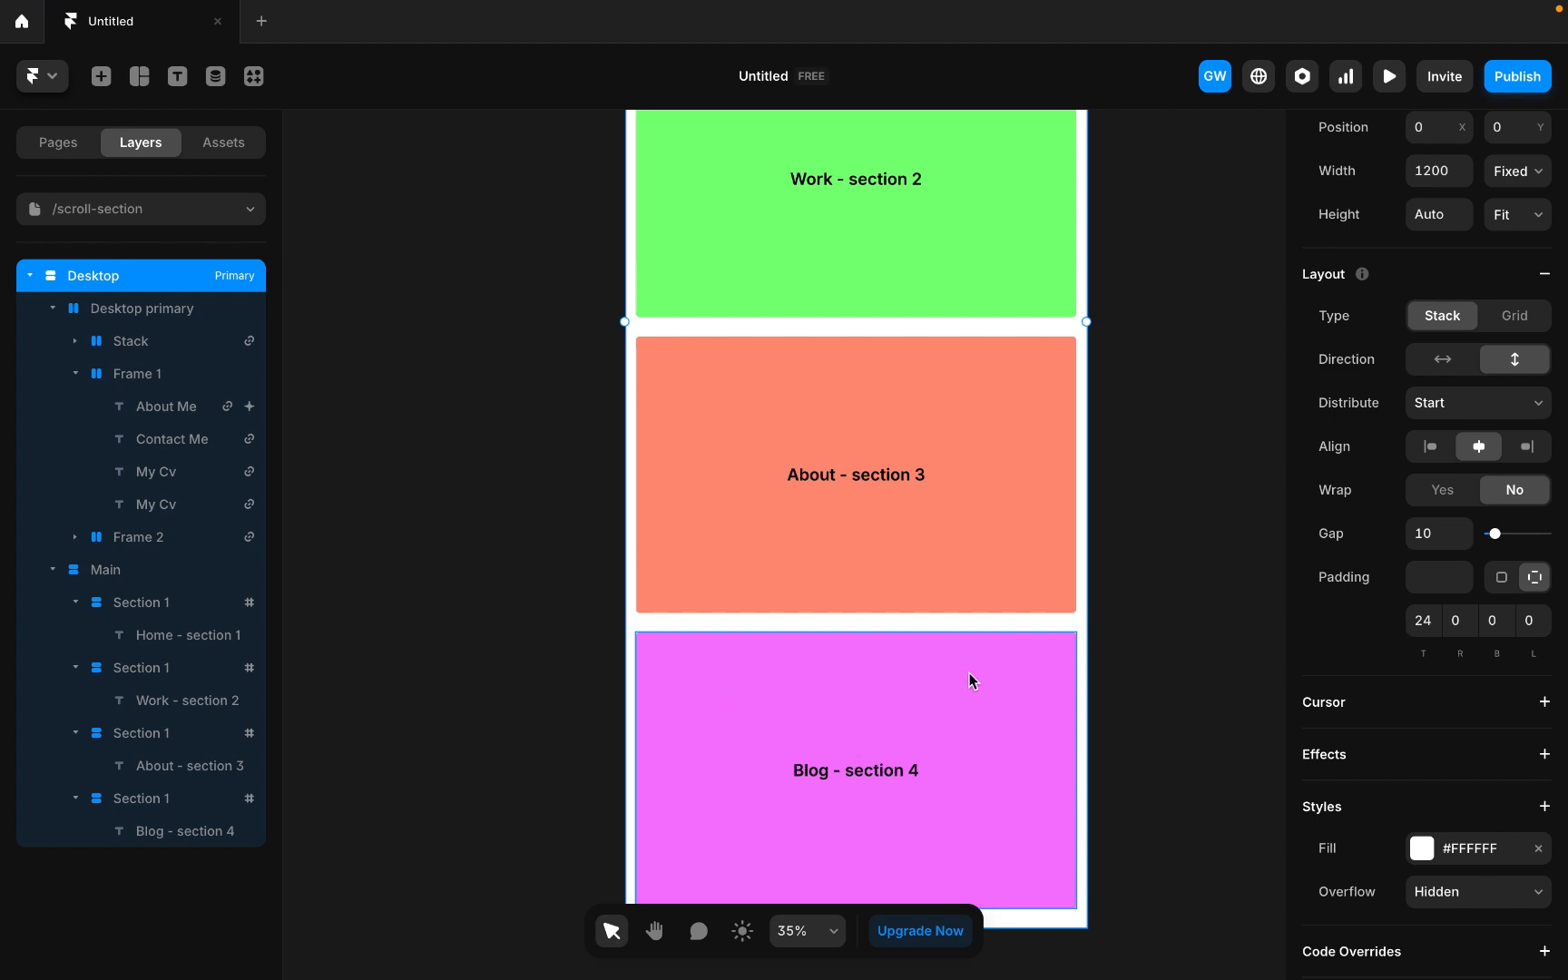